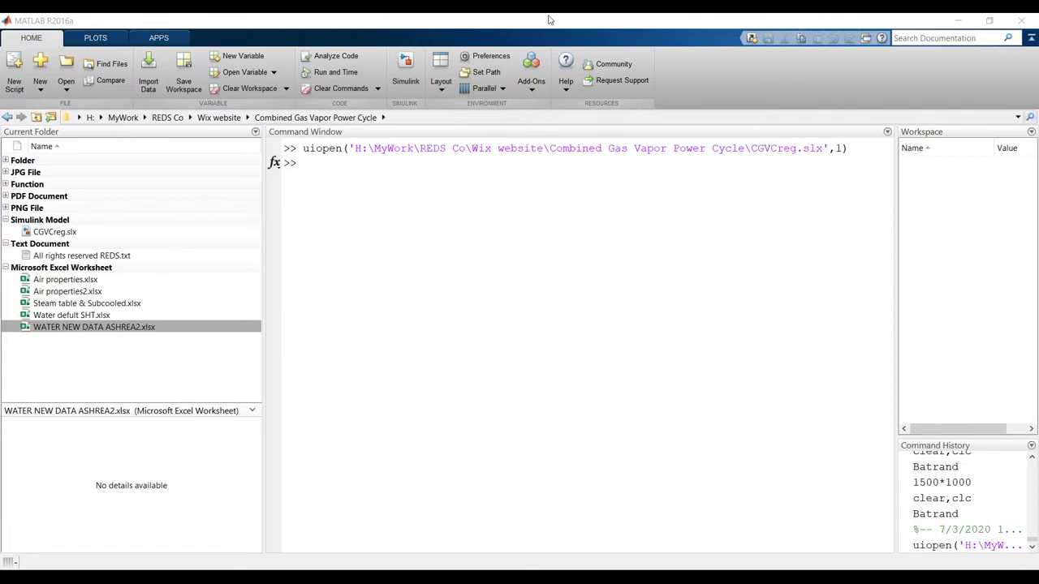
{"action": "left_click", "coordinate": [1018, 118]}
{"action": "left_click", "coordinate": [101, 118]}
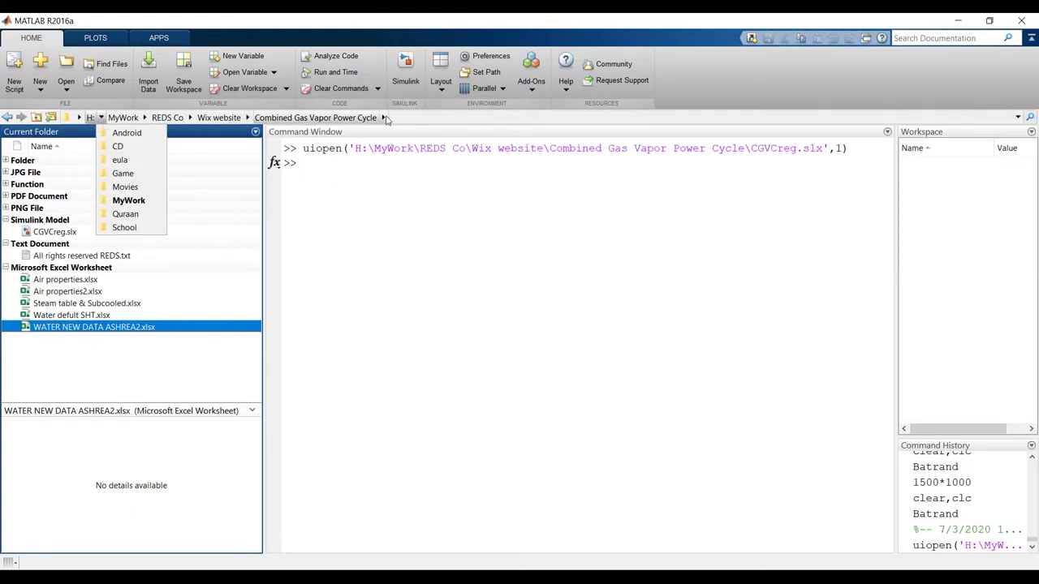
{"action": "left_click", "coordinate": [356, 119]}
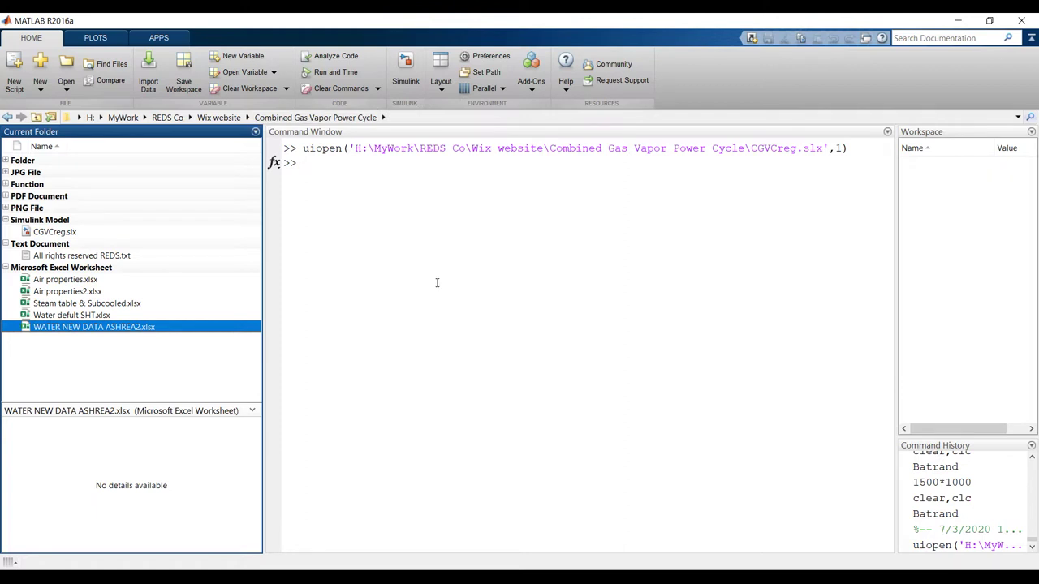
{"action": "left_click", "coordinate": [426, 120]}
{"action": "left_click", "coordinate": [386, 217]}
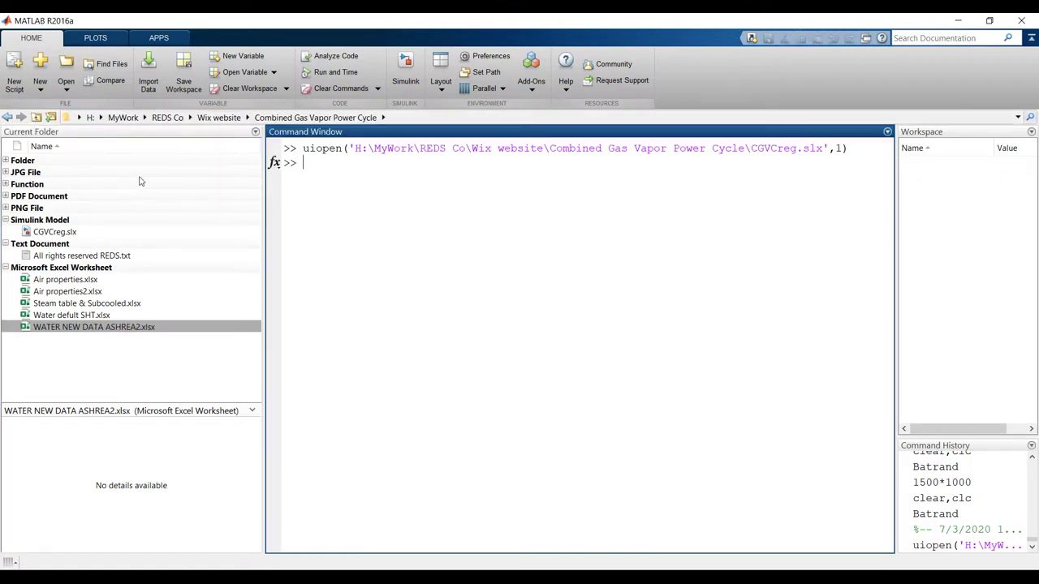
Check the grouping setting of the current folder's file list
{"action": "left_click", "coordinate": [254, 134]}
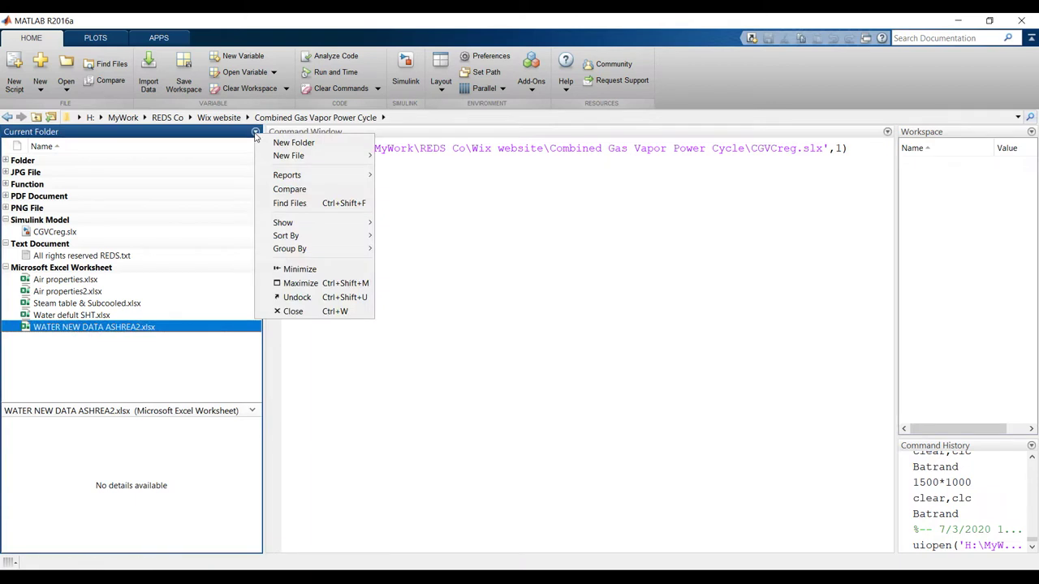
{"action": "left_click", "coordinate": [256, 134]}
{"action": "left_click", "coordinate": [255, 135]}
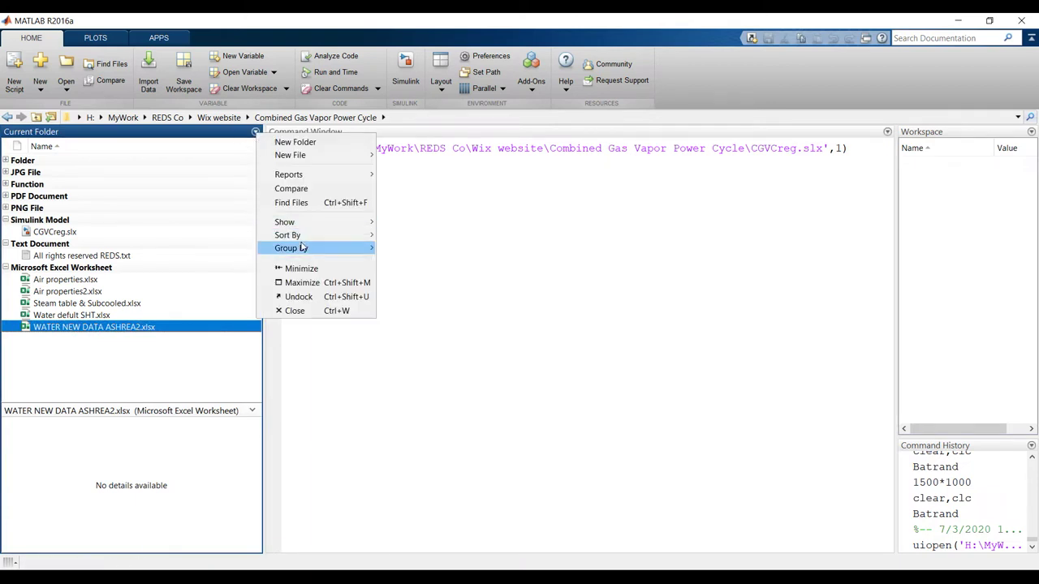
{"action": "mouse_move", "coordinate": [301, 237]}
{"action": "mouse_move", "coordinate": [323, 250]}
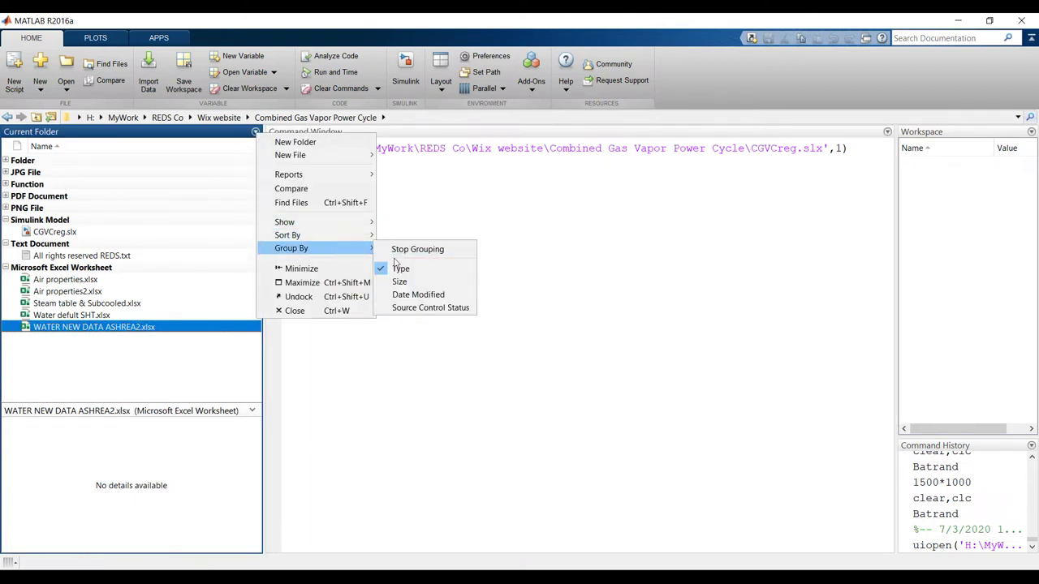
{"action": "left_click", "coordinate": [343, 411]}
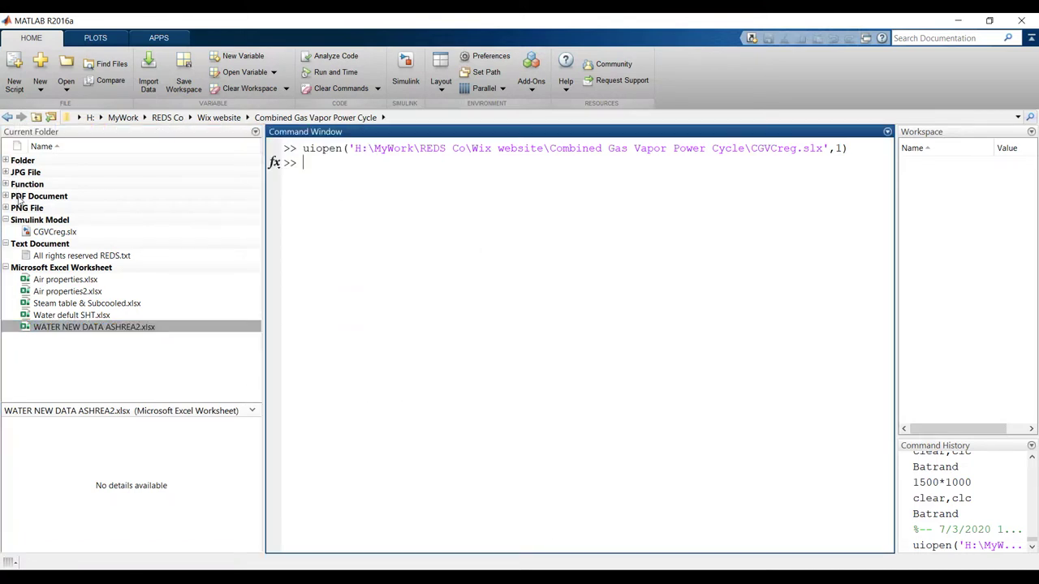
Go through the Excel worksheets for air properties, steam tables and water data in the current folder
{"action": "left_click", "coordinate": [57, 282]}
{"action": "left_click", "coordinate": [58, 294]}
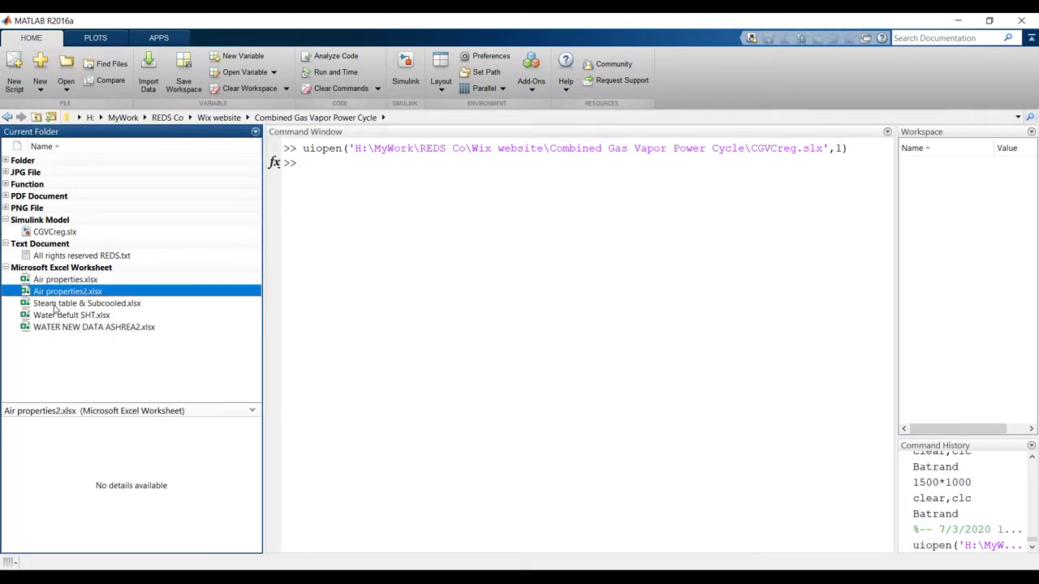
{"action": "left_click", "coordinate": [54, 306]}
{"action": "left_click", "coordinate": [56, 318]}
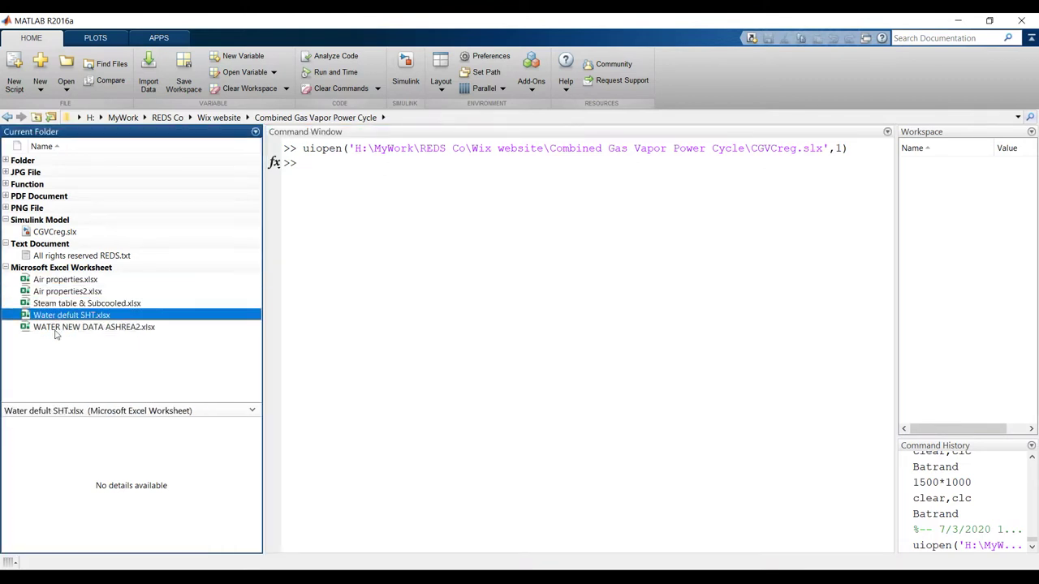
{"action": "left_click", "coordinate": [55, 330]}
{"action": "left_click", "coordinate": [58, 306]}
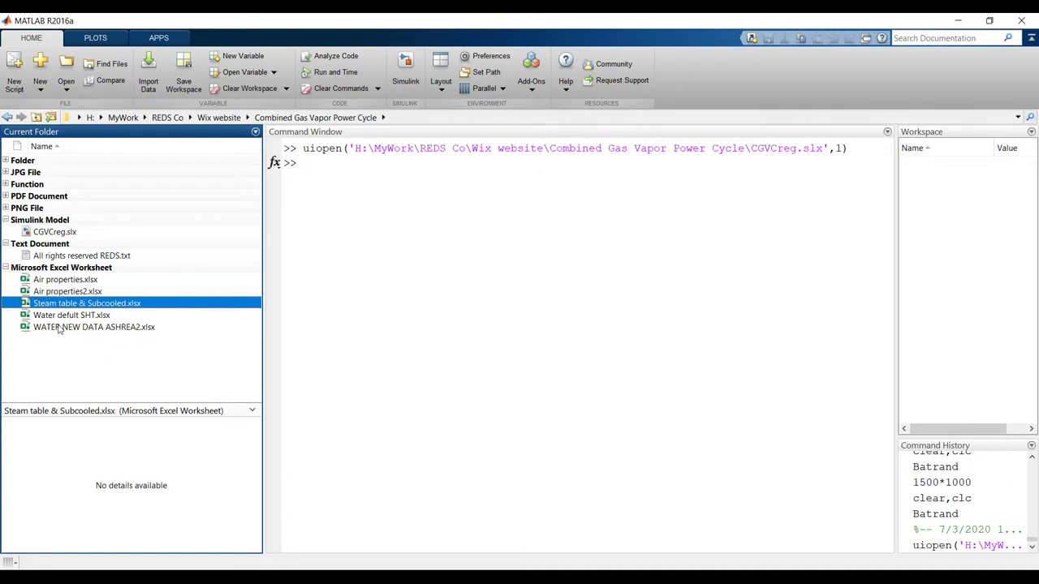
{"action": "left_click", "coordinate": [57, 326]}
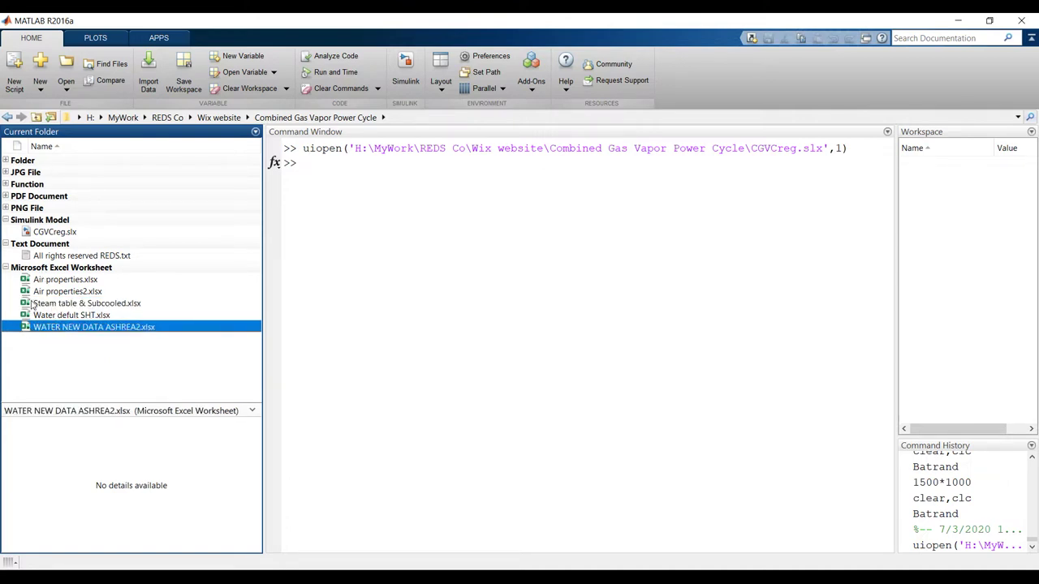
Open Steam table & Subcooled.xlsx for import and look through the data on its page 1 sheet
{"action": "left_click", "coordinate": [29, 305]}
{"action": "double_click", "coordinate": [29, 306]}
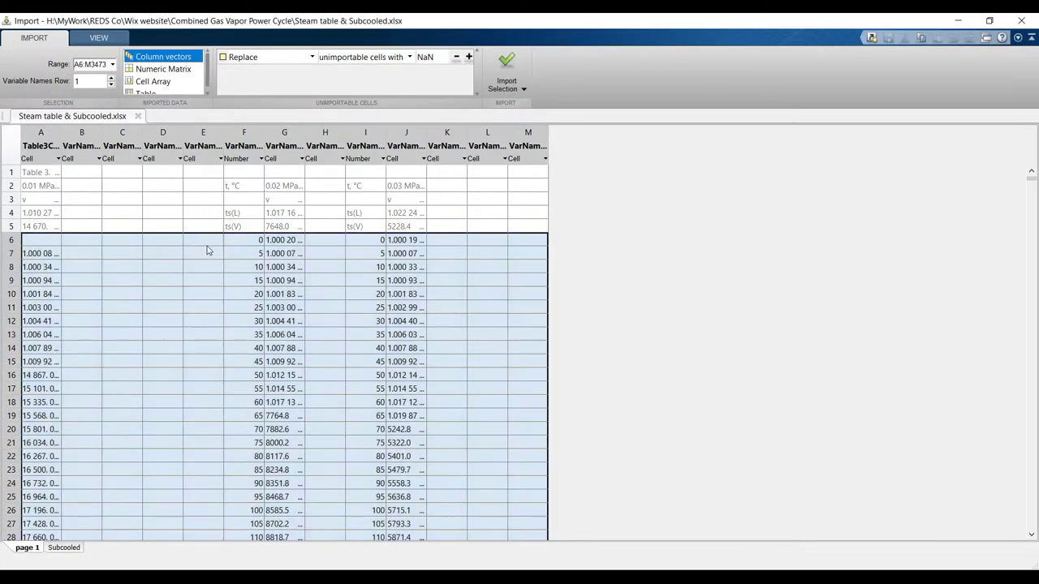
{"action": "scroll", "coordinate": [203, 276], "scroll_direction": "down", "scroll_amount": 3}
{"action": "scroll", "coordinate": [203, 285], "scroll_direction": "up", "scroll_amount": 4}
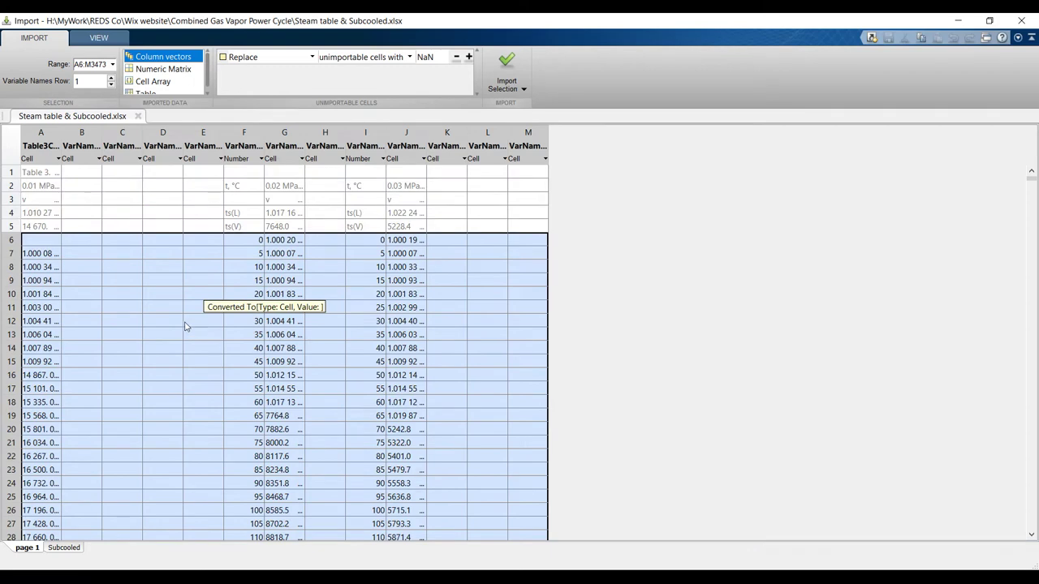
{"action": "scroll", "coordinate": [166, 322], "scroll_direction": "down", "scroll_amount": 1}
{"action": "scroll", "coordinate": [166, 323], "scroll_direction": "down", "scroll_amount": 5}
Review the pressure, temperature, enthalpy and entropy columns of the Subcooled sheet and close the import without importing
{"action": "left_click", "coordinate": [64, 548]}
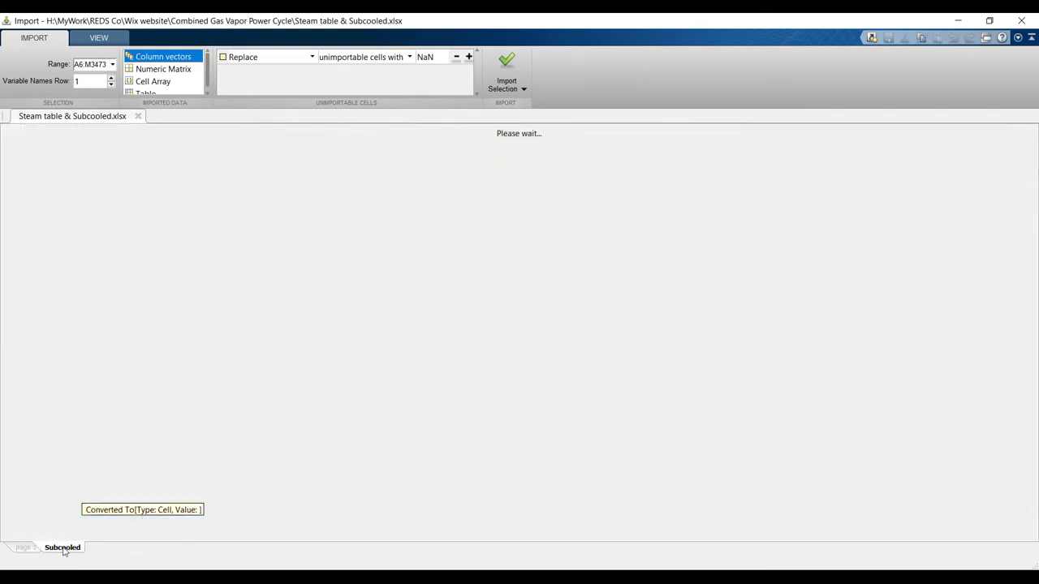
{"action": "scroll", "coordinate": [47, 246], "scroll_direction": "down", "scroll_amount": 1}
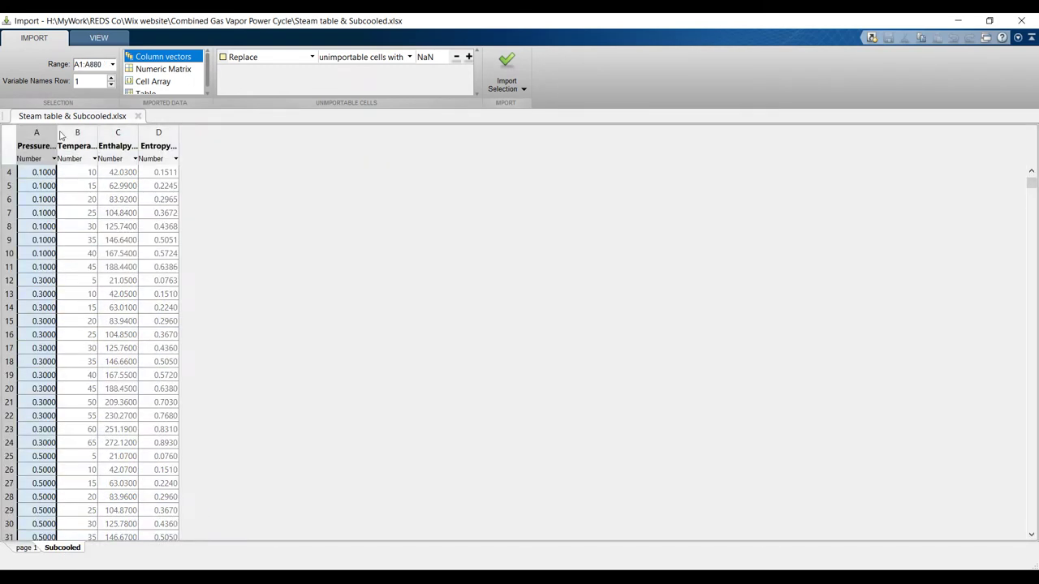
{"action": "left_click", "coordinate": [79, 136]}
{"action": "left_click", "coordinate": [124, 133]}
{"action": "left_click", "coordinate": [162, 135]}
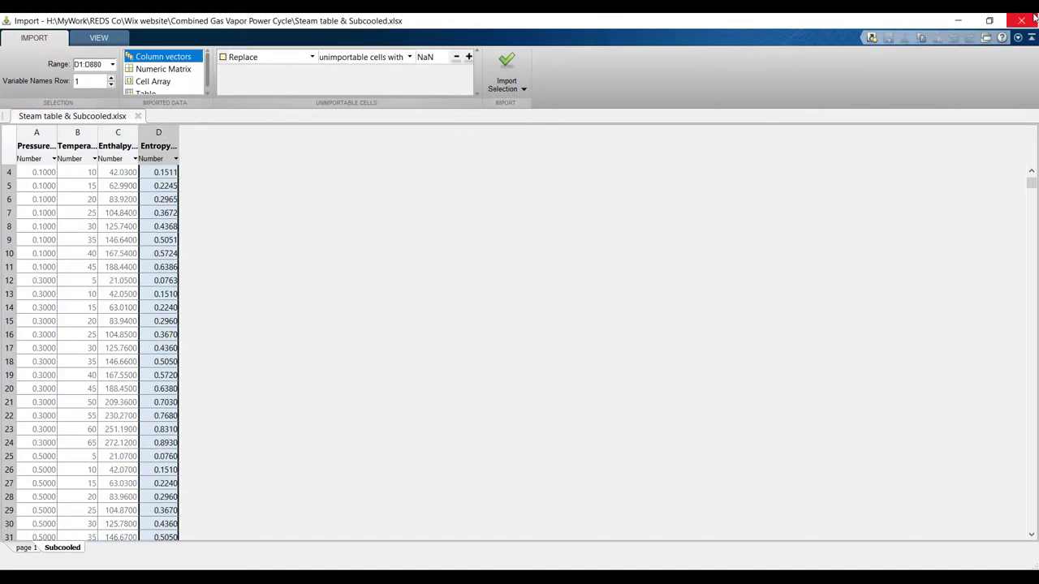
{"action": "left_click", "coordinate": [1027, 22]}
Open the CGVCreg.slx Simulink model and view the compressor and intercooler part of its cycle diagram
{"action": "left_click", "coordinate": [41, 232]}
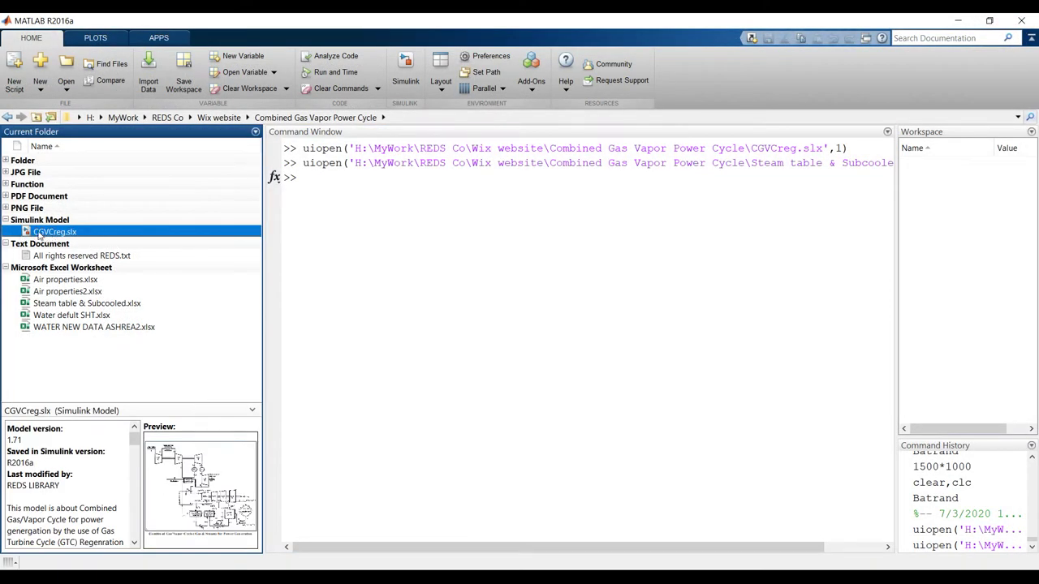
{"action": "double_click", "coordinate": [27, 232]}
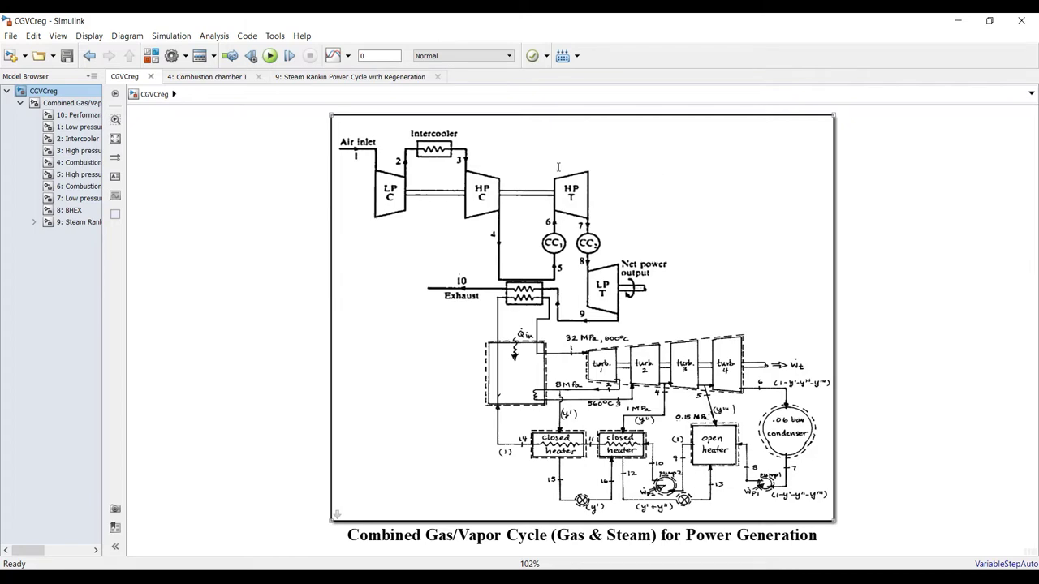
{"action": "scroll", "coordinate": [560, 167], "scroll_direction": "up", "scroll_amount": 3}
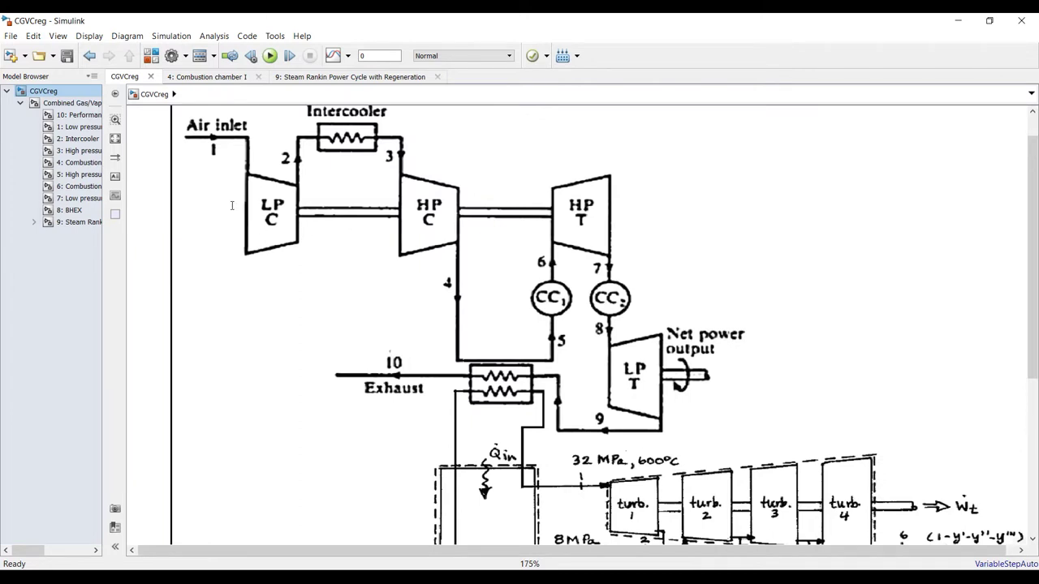
{"action": "scroll", "coordinate": [302, 218], "scroll_direction": "down", "scroll_amount": 1}
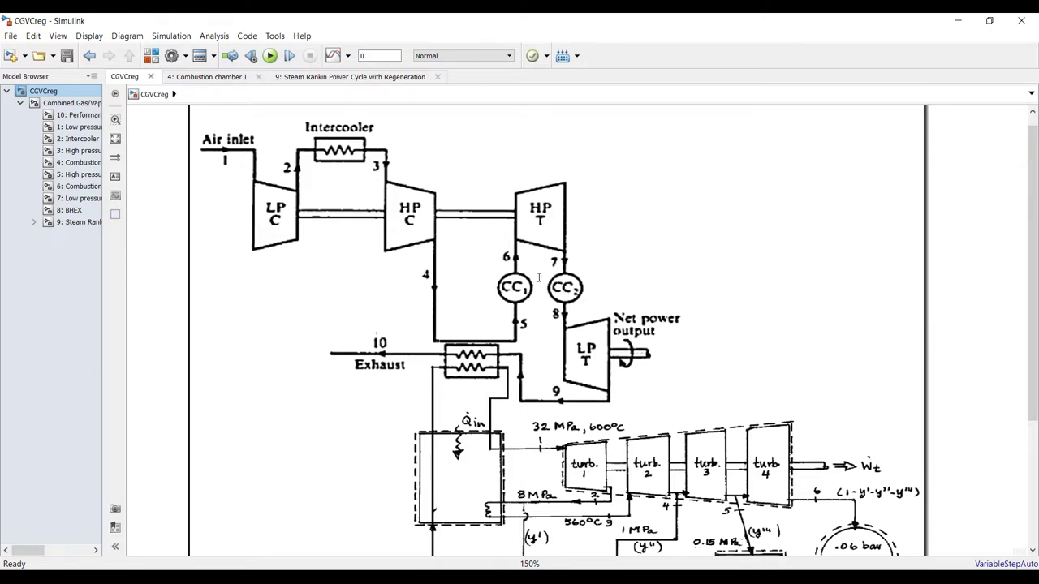
Examine the gas turbine loop of the diagram, from the combustion chambers through the turbines to the exhaust heat exchanger
{"action": "scroll", "coordinate": [530, 277], "scroll_direction": "up", "scroll_amount": 2}
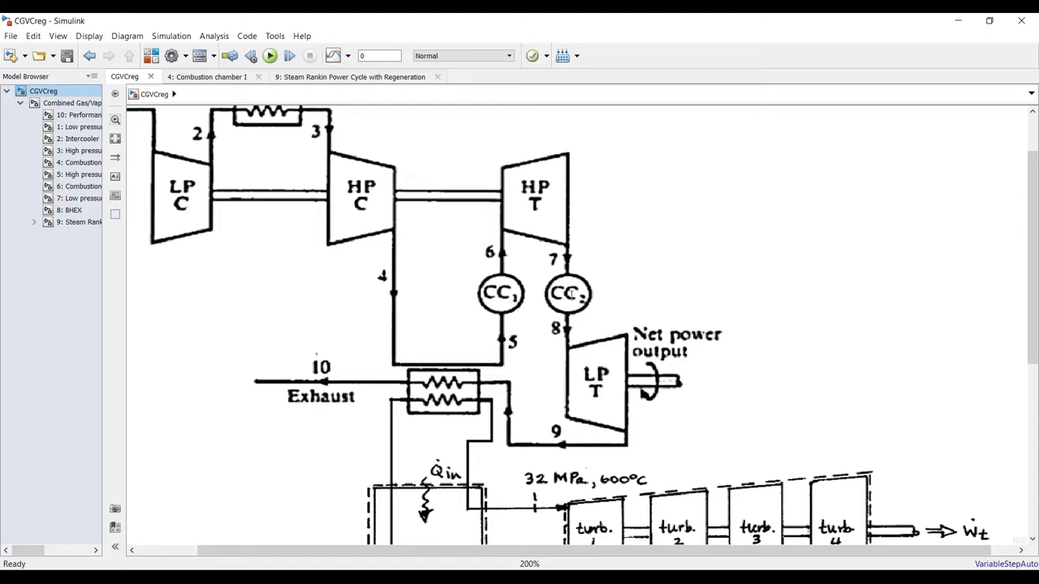
{"action": "scroll", "coordinate": [582, 364], "scroll_direction": "down", "scroll_amount": 2}
{"action": "scroll", "coordinate": [587, 359], "scroll_direction": "up", "scroll_amount": 1}
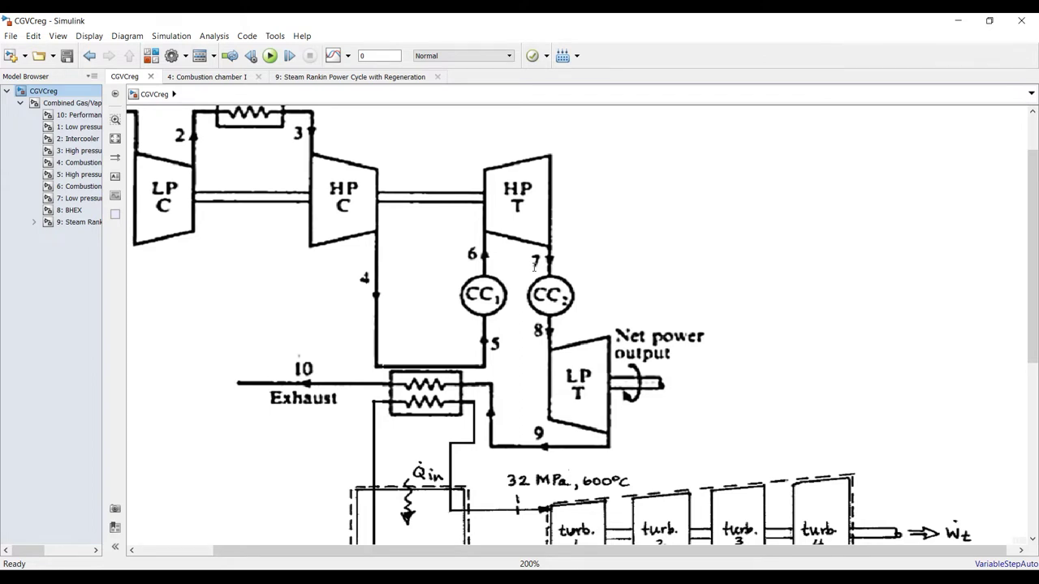
{"action": "scroll", "coordinate": [589, 278], "scroll_direction": "down", "scroll_amount": 1}
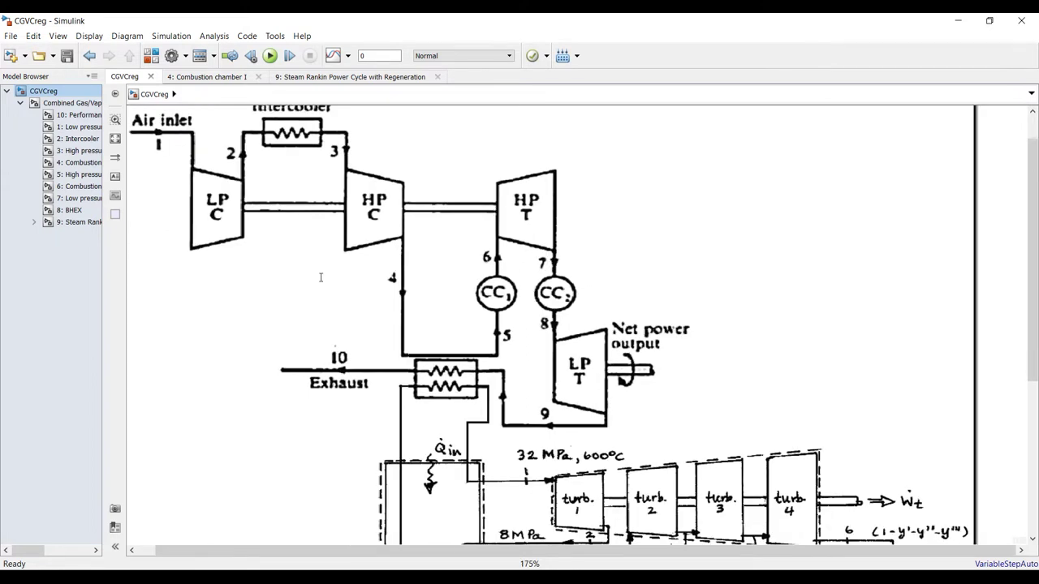
{"action": "scroll", "coordinate": [686, 434], "scroll_direction": "up", "scroll_amount": 2}
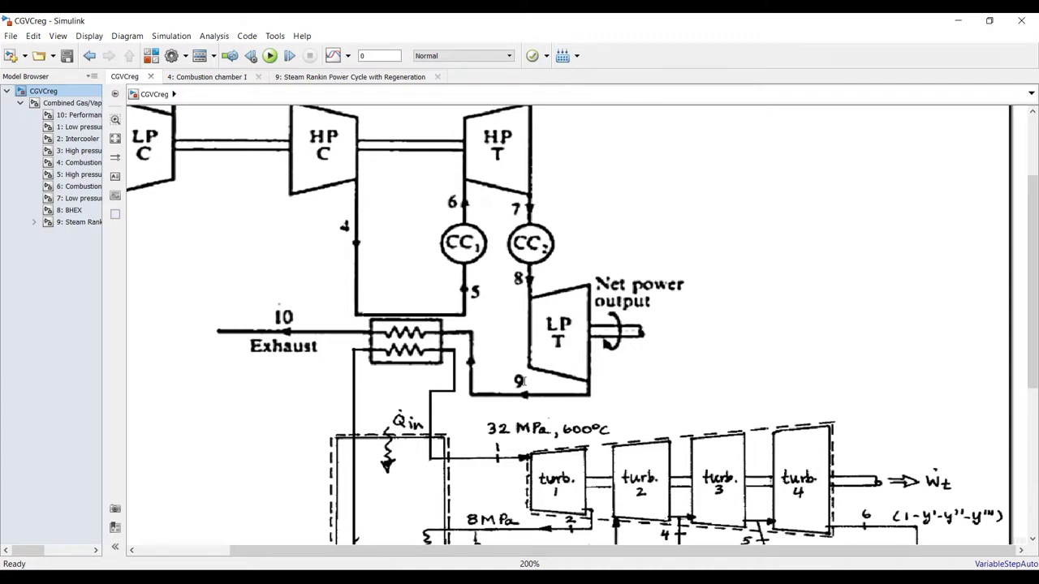
{"action": "scroll", "coordinate": [268, 349], "scroll_direction": "down", "scroll_amount": 3}
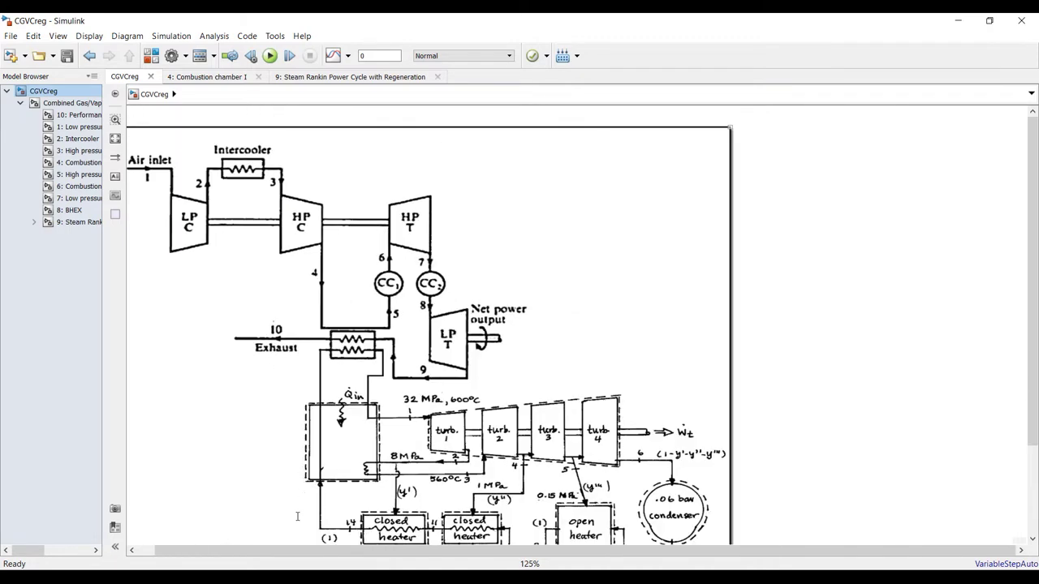
{"action": "scroll", "coordinate": [297, 517], "scroll_direction": "up", "scroll_amount": 3}
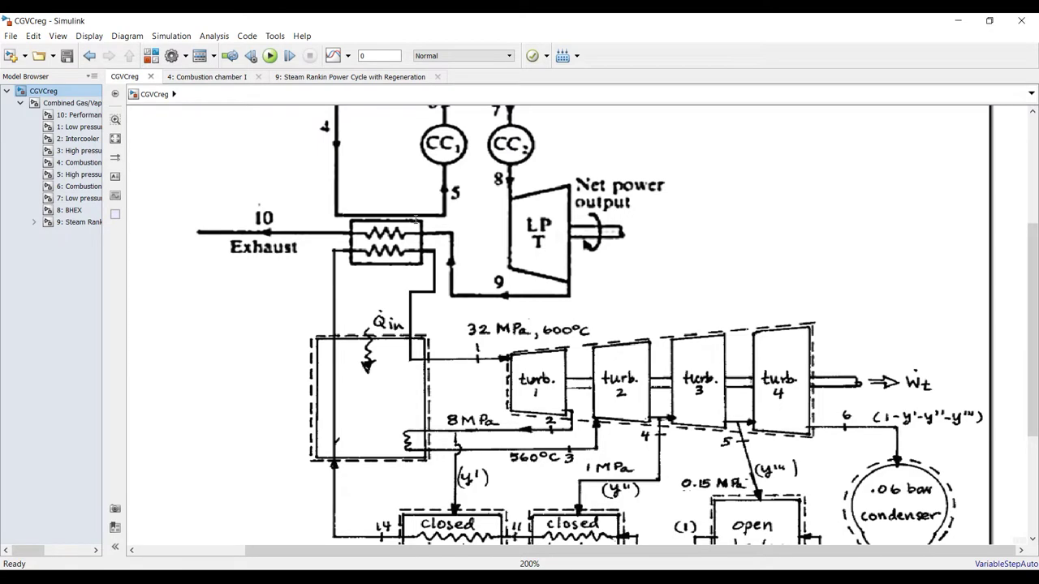
{"action": "scroll", "coordinate": [321, 324], "scroll_direction": "down", "scroll_amount": 2}
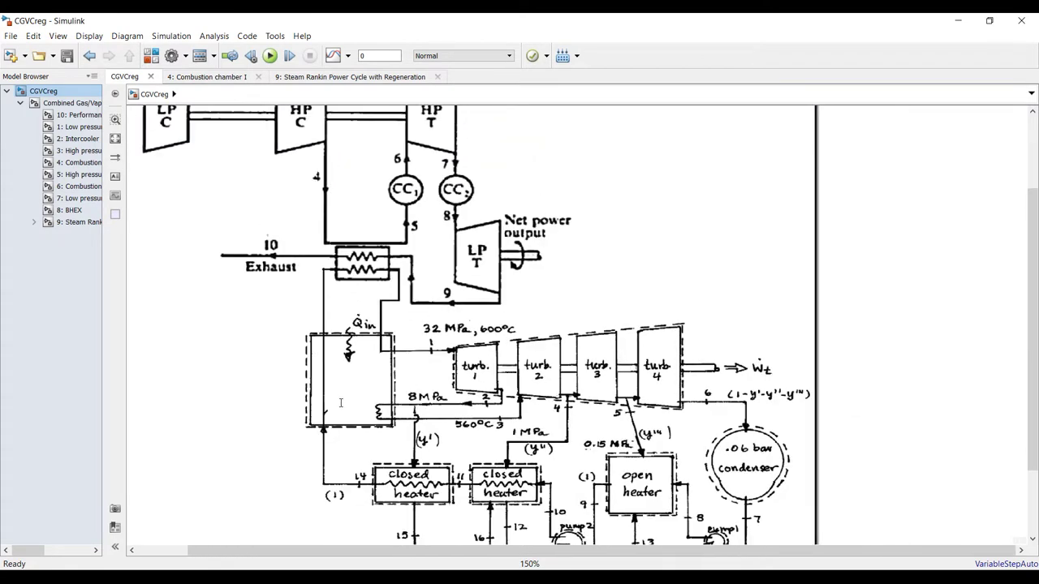
{"action": "scroll", "coordinate": [341, 402], "scroll_direction": "up", "scroll_amount": 2}
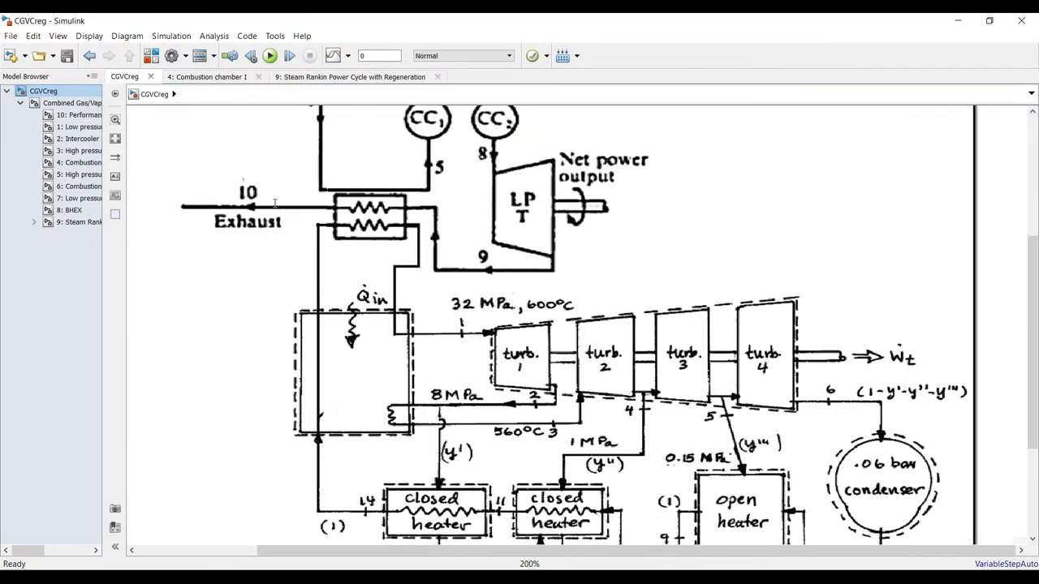
{"action": "scroll", "coordinate": [211, 171], "scroll_direction": "up", "scroll_amount": 5}
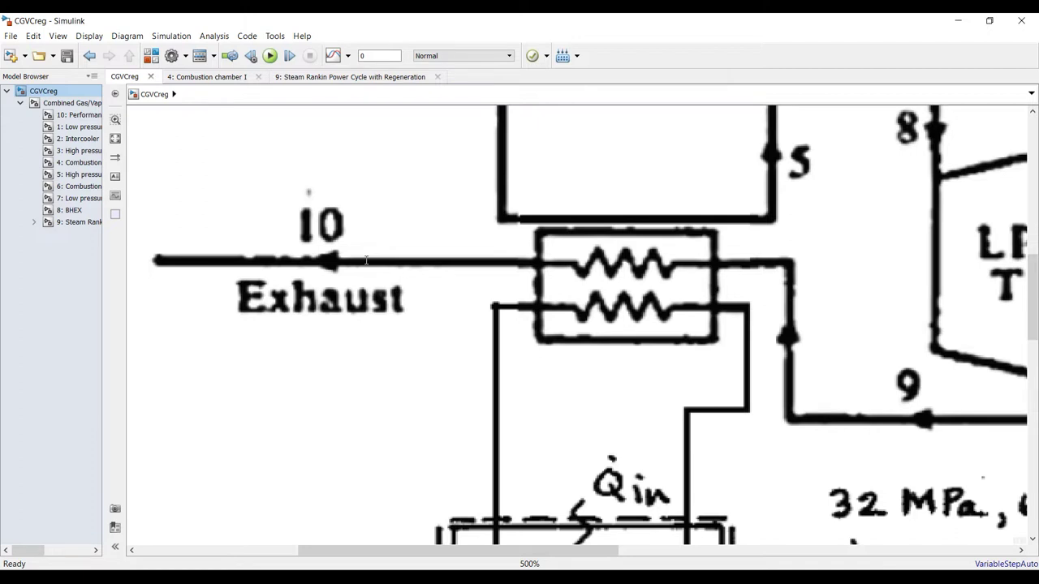
{"action": "scroll", "coordinate": [159, 289], "scroll_direction": "down", "scroll_amount": 3}
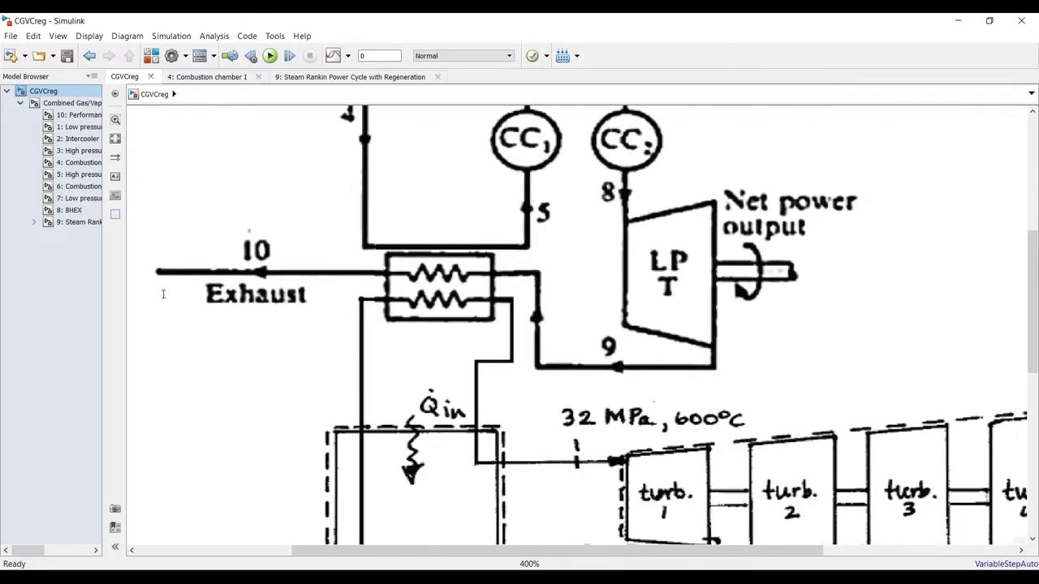
{"action": "scroll", "coordinate": [272, 272], "scroll_direction": "down", "scroll_amount": 2}
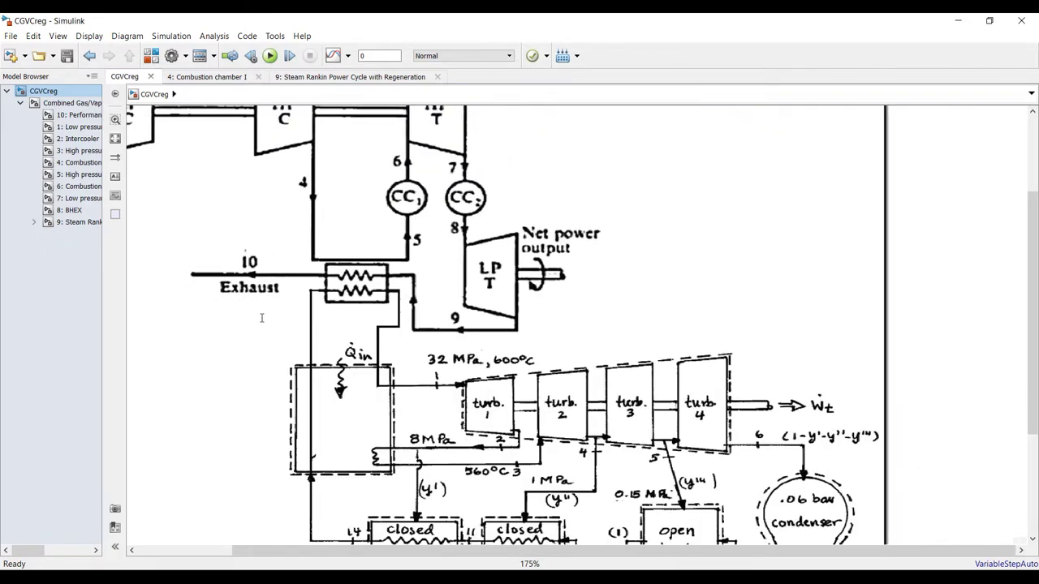
Examine the steam loop of the diagram with its heat input, four turbines, closed and open heaters, condenser and pumps
{"action": "scroll", "coordinate": [366, 289], "scroll_direction": "down", "scroll_amount": 2}
{"action": "scroll", "coordinate": [323, 489], "scroll_direction": "up", "scroll_amount": 2}
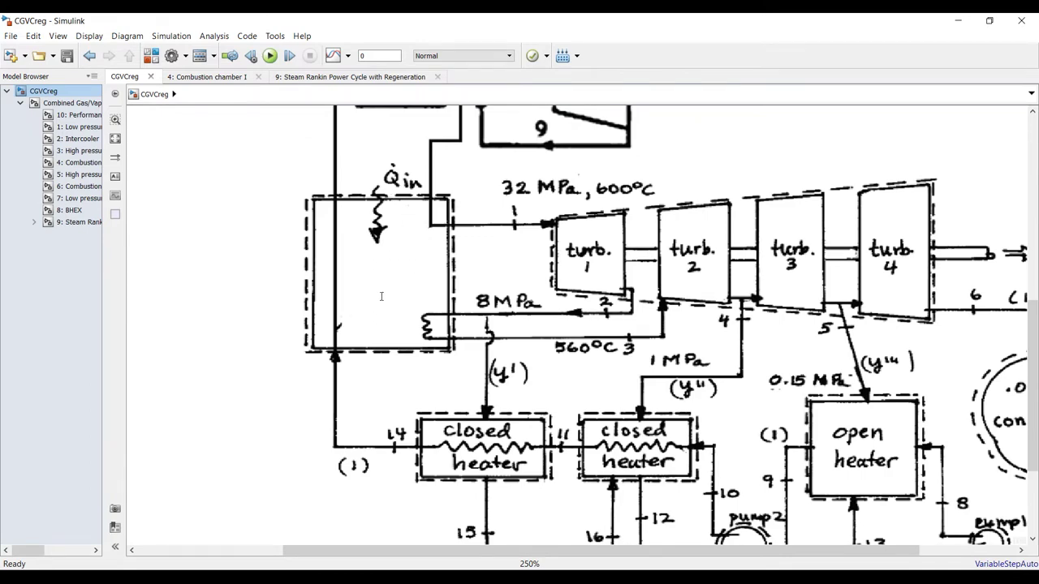
{"action": "scroll", "coordinate": [244, 259], "scroll_direction": "down", "scroll_amount": 2}
{"action": "scroll", "coordinate": [285, 288], "scroll_direction": "up", "scroll_amount": 2}
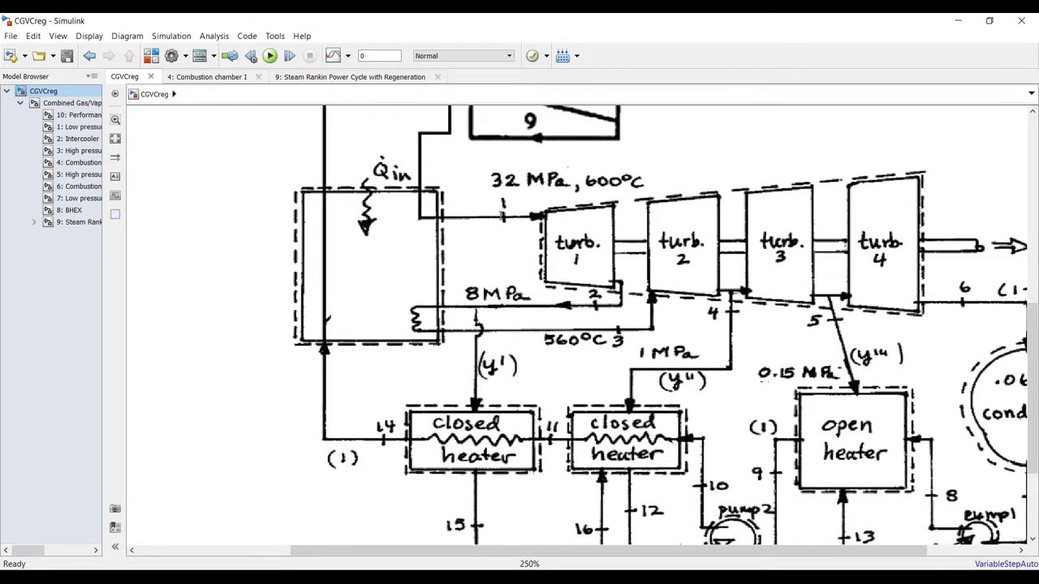
{"action": "scroll", "coordinate": [601, 191], "scroll_direction": "up", "scroll_amount": 1}
{"action": "scroll", "coordinate": [601, 192], "scroll_direction": "down", "scroll_amount": 2}
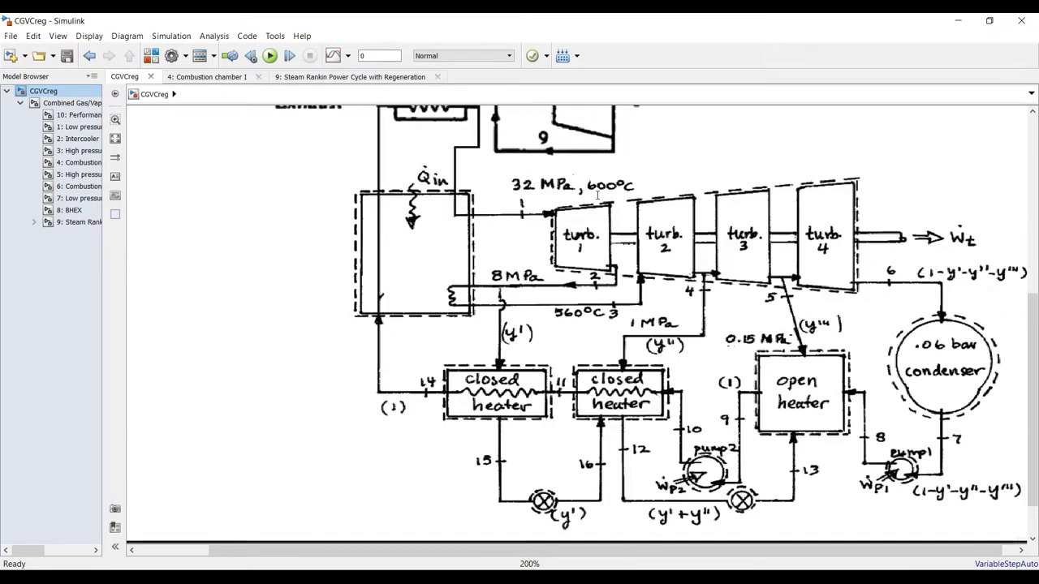
{"action": "scroll", "coordinate": [598, 195], "scroll_direction": "down", "scroll_amount": 1}
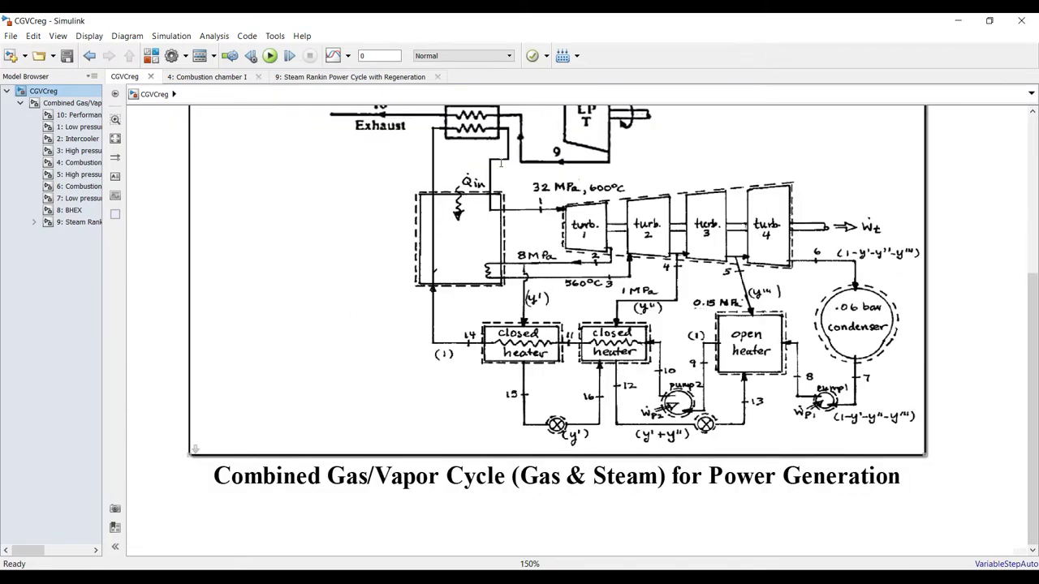
Examine the steam loop's heat input, turbine expansion, reheat line and steam extractions to the closed and open heaters
{"action": "scroll", "coordinate": [498, 165], "scroll_direction": "up", "scroll_amount": 2}
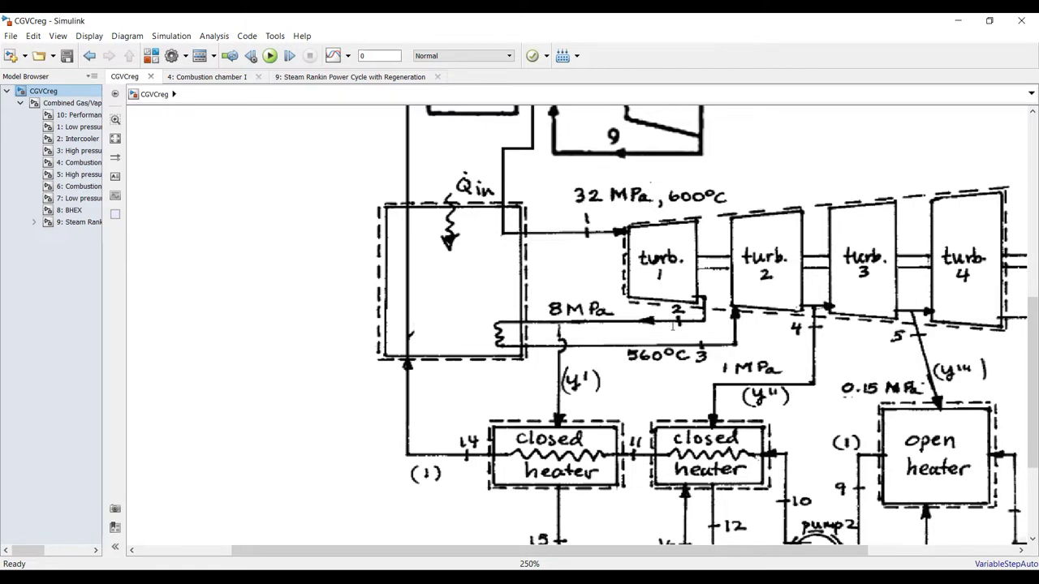
{"action": "scroll", "coordinate": [710, 323], "scroll_direction": "up", "scroll_amount": 1}
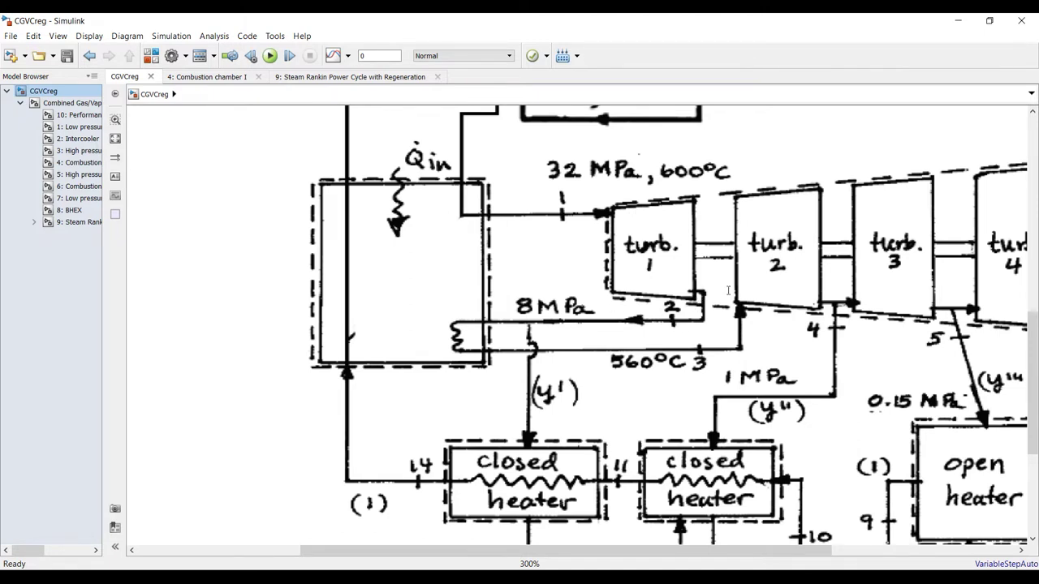
{"action": "scroll", "coordinate": [418, 269], "scroll_direction": "down", "scroll_amount": 1}
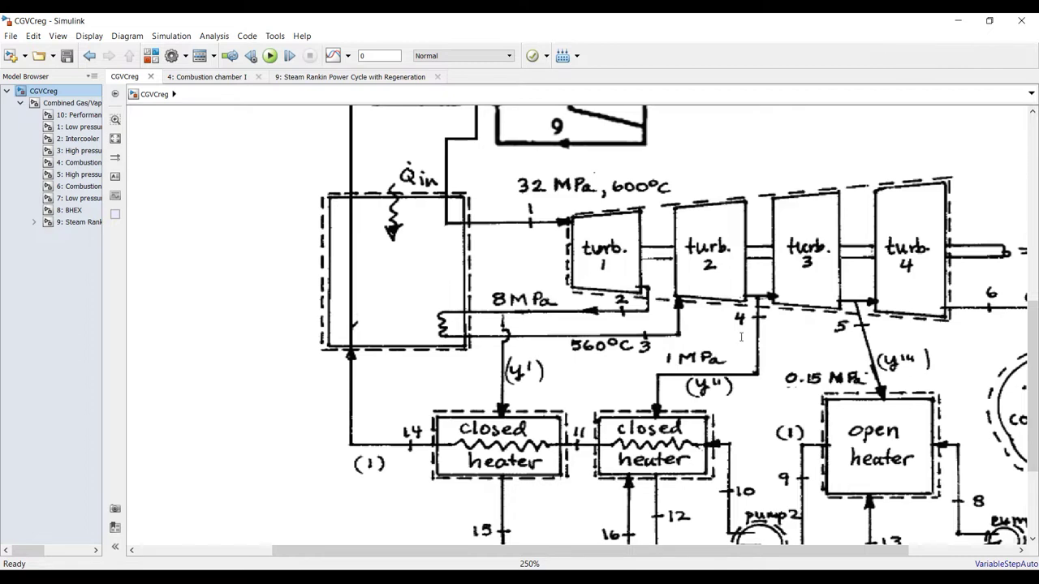
{"action": "scroll", "coordinate": [410, 299], "scroll_direction": "down", "scroll_amount": 1}
{"action": "scroll", "coordinate": [646, 377], "scroll_direction": "up", "scroll_amount": 2}
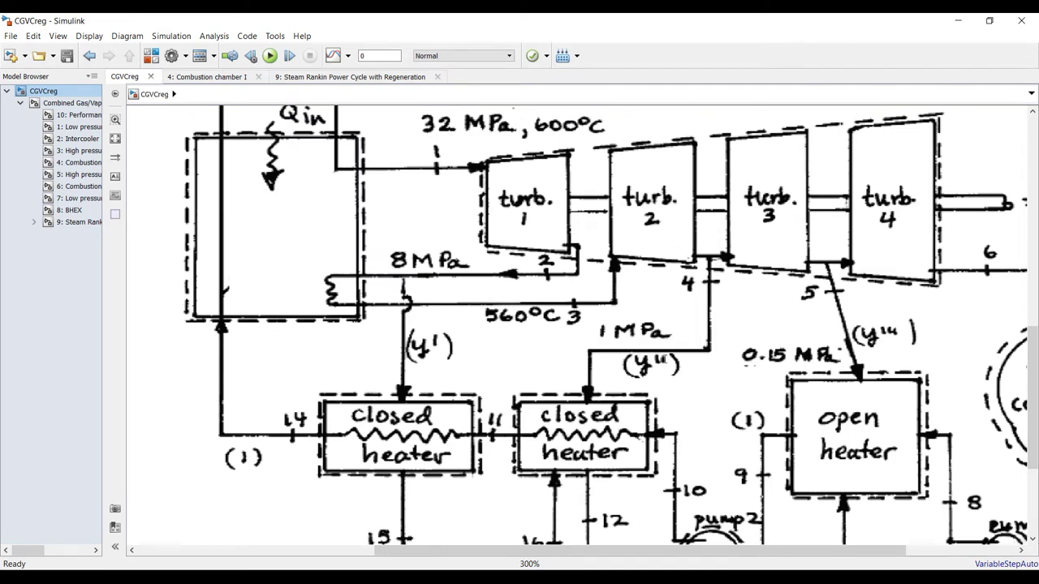
{"action": "scroll", "coordinate": [568, 430], "scroll_direction": "down", "scroll_amount": 1}
{"action": "scroll", "coordinate": [324, 335], "scroll_direction": "up", "scroll_amount": 1}
{"action": "scroll", "coordinate": [325, 335], "scroll_direction": "down", "scroll_amount": 3}
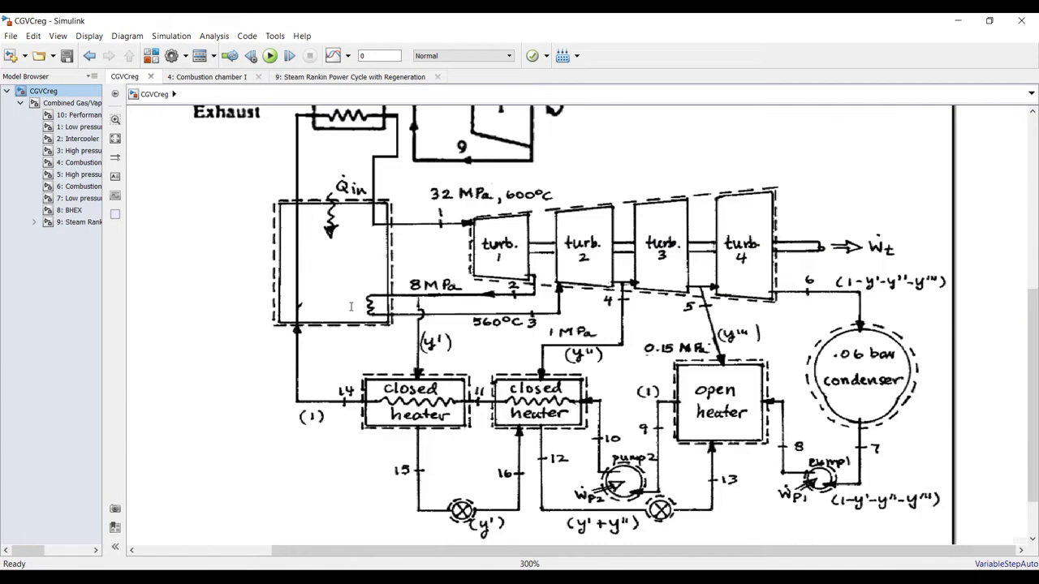
Examine the steam loop's condenser, two pumps, open and closed heaters and the valves on the drain lines
{"action": "scroll", "coordinate": [826, 416], "scroll_direction": "up", "scroll_amount": 2}
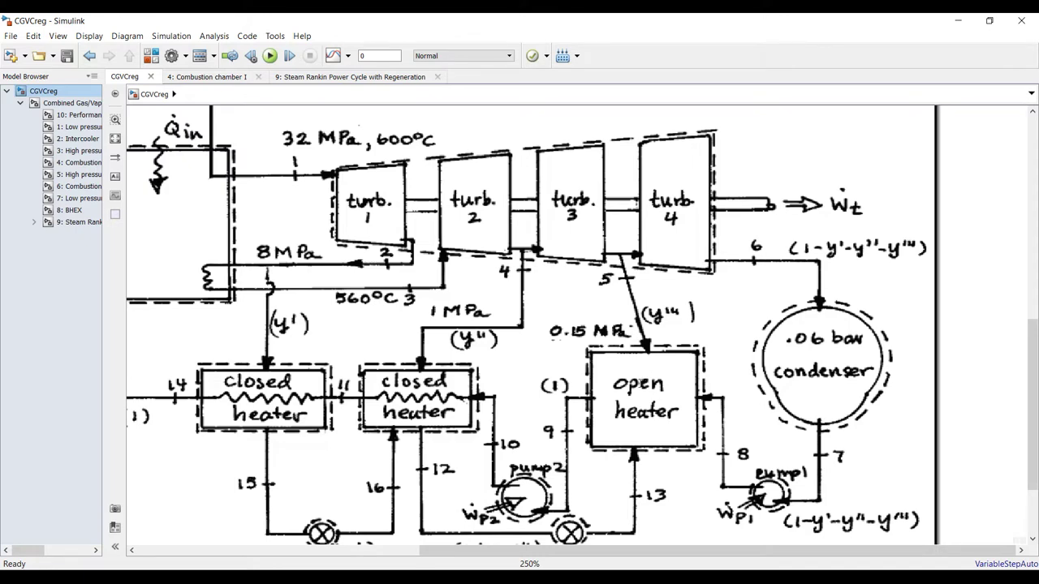
{"action": "scroll", "coordinate": [822, 366], "scroll_direction": "down", "scroll_amount": 3}
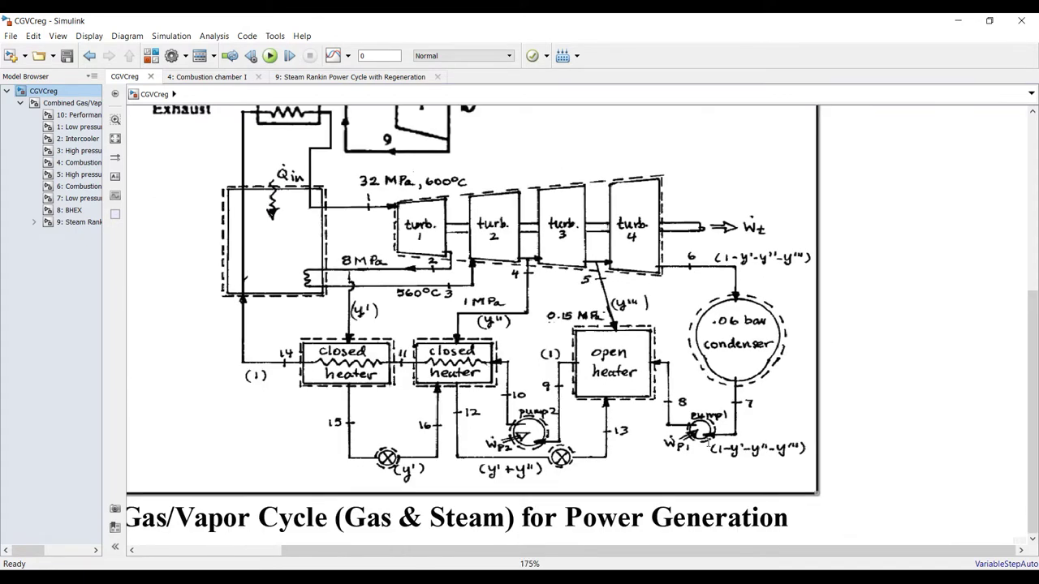
{"action": "scroll", "coordinate": [770, 268], "scroll_direction": "up", "scroll_amount": 4}
{"action": "scroll", "coordinate": [778, 406], "scroll_direction": "down", "scroll_amount": 1}
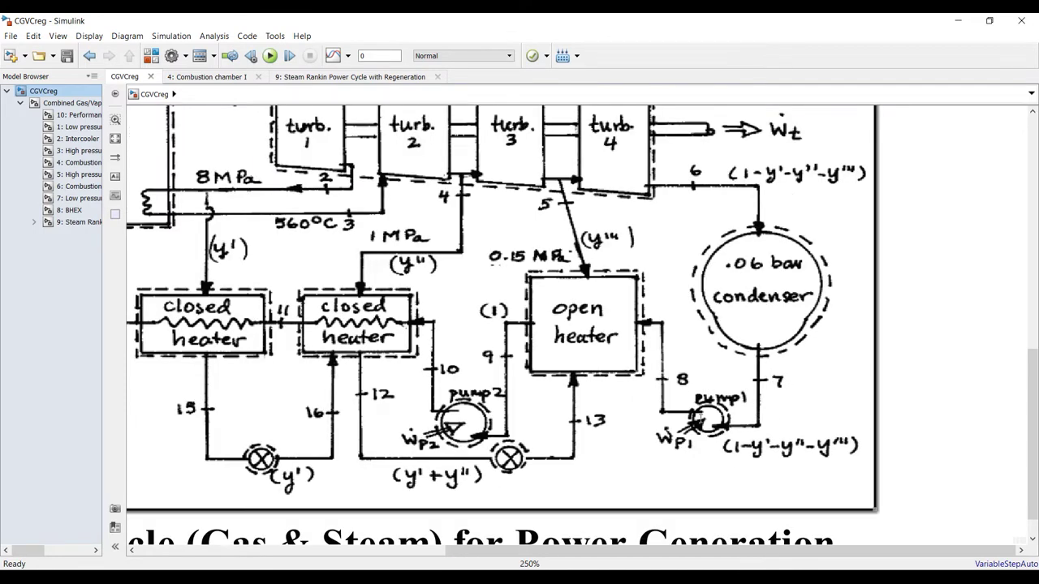
{"action": "scroll", "coordinate": [230, 468], "scroll_direction": "up", "scroll_amount": 2}
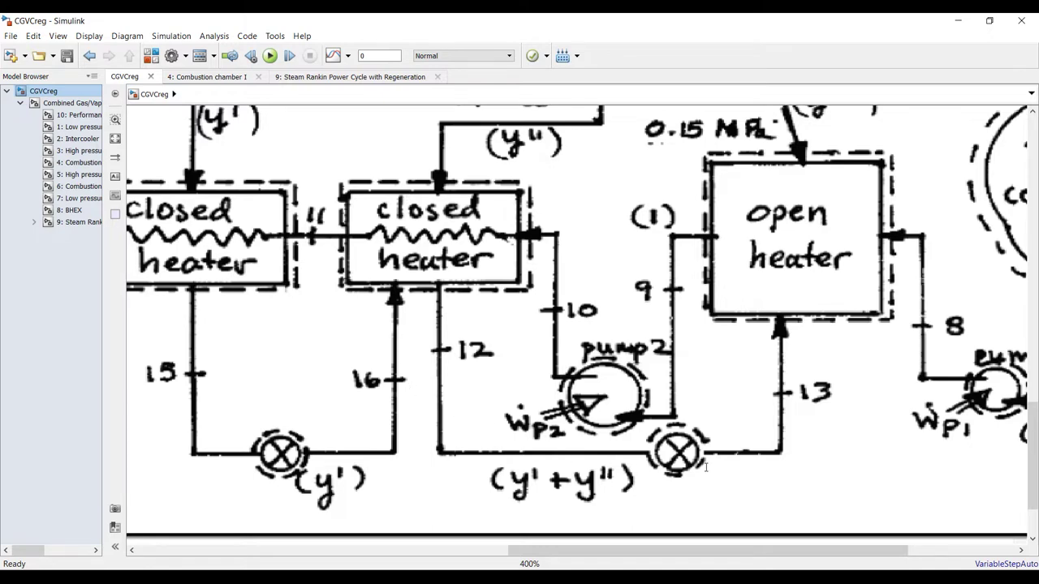
{"action": "scroll", "coordinate": [699, 469], "scroll_direction": "up", "scroll_amount": 2}
{"action": "scroll", "coordinate": [686, 455], "scroll_direction": "down", "scroll_amount": 2}
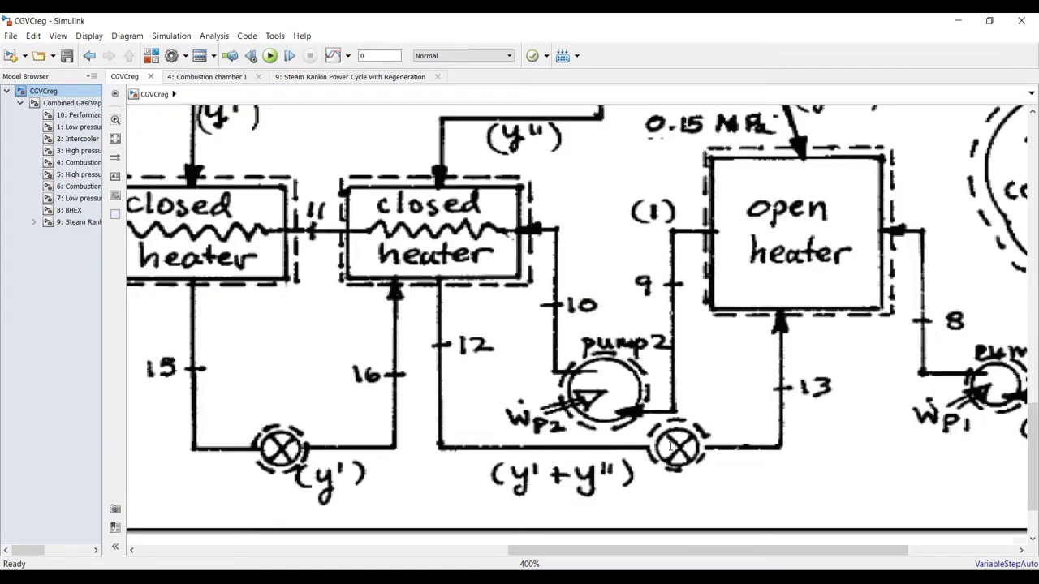
{"action": "scroll", "coordinate": [670, 445], "scroll_direction": "down", "scroll_amount": 6}
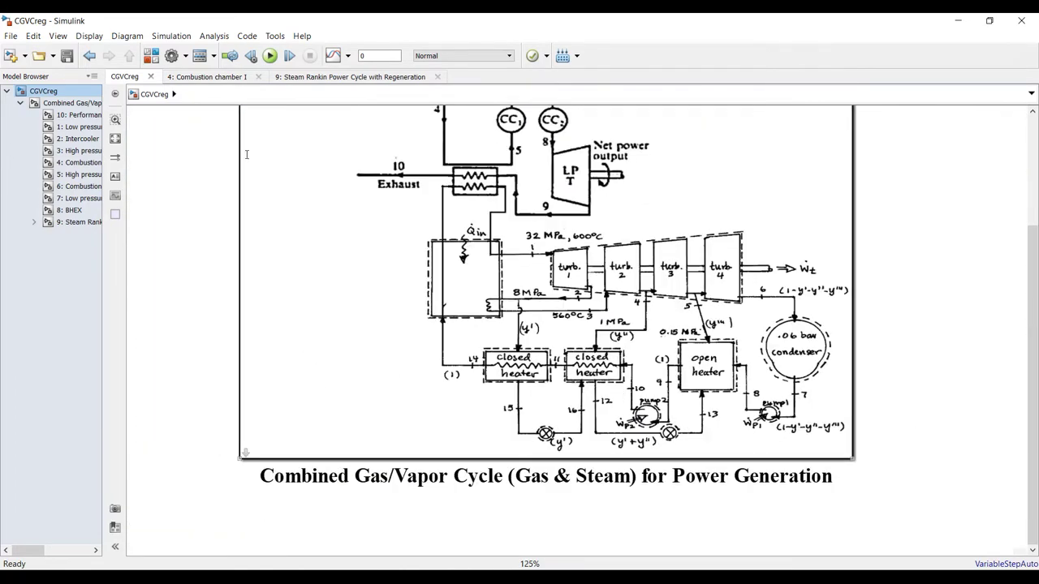
Fit the whole cycle diagram in view and read the block description of the combined gas/vapor cycle
{"action": "left_click", "coordinate": [115, 139]}
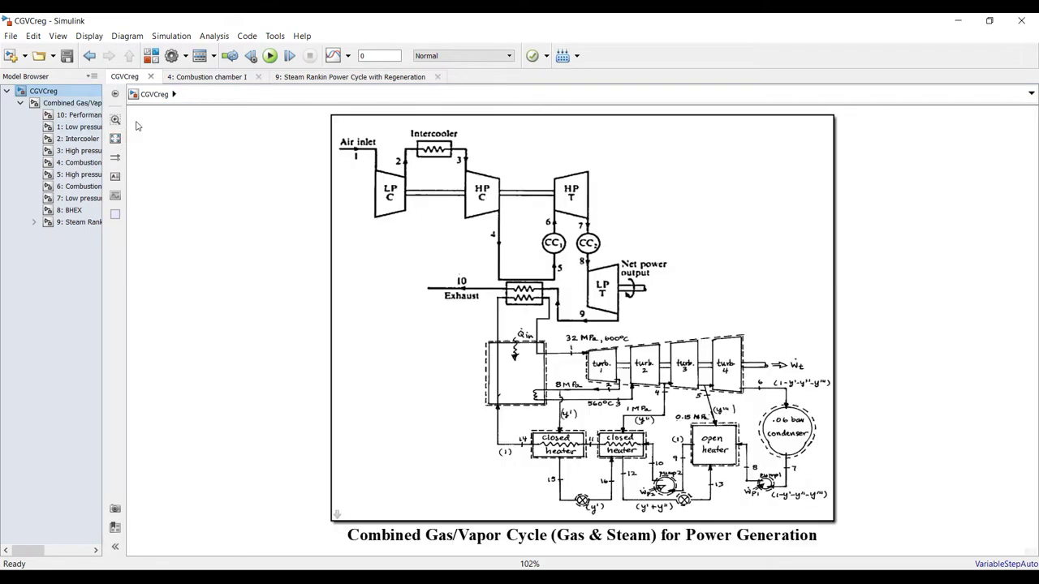
{"action": "double_click", "coordinate": [408, 185]}
{"action": "scroll", "coordinate": [308, 365], "scroll_direction": "down", "scroll_amount": 1}
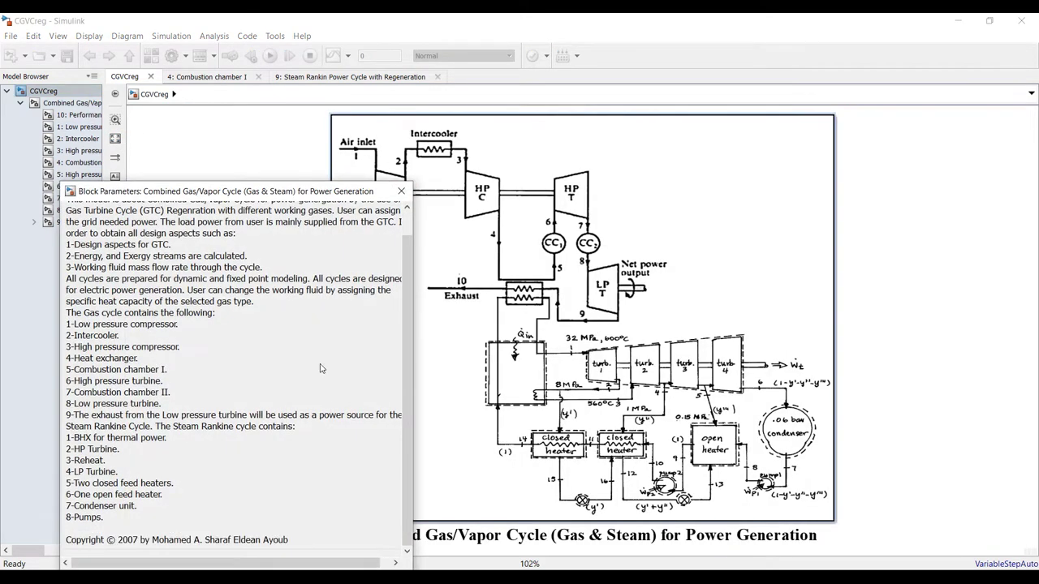
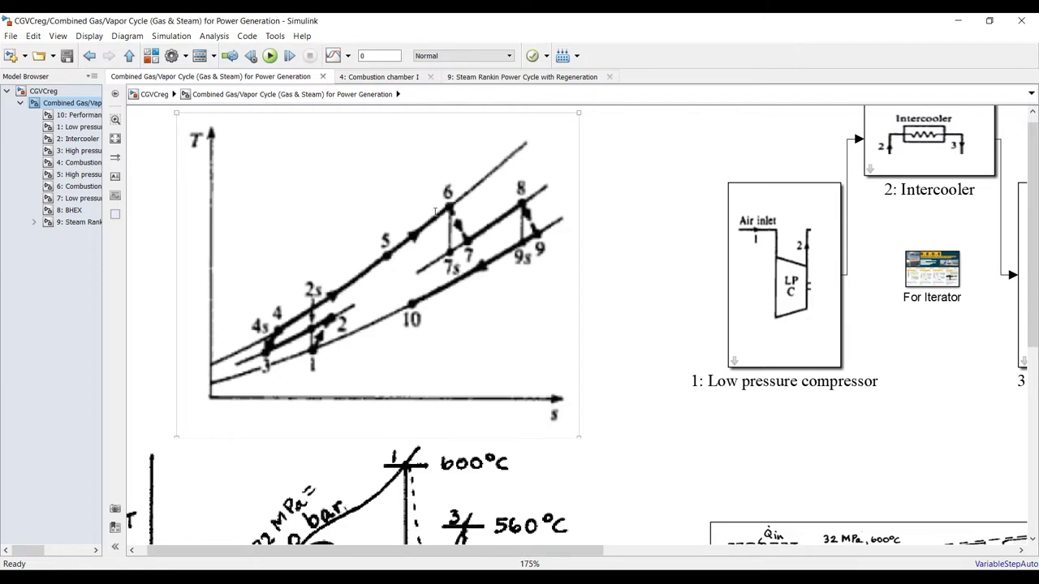
Examine the gas and steam T-s diagrams and the connected component blocks inside the combined cycle subsystem
{"action": "scroll", "coordinate": [474, 197], "scroll_direction": "up", "scroll_amount": 2}
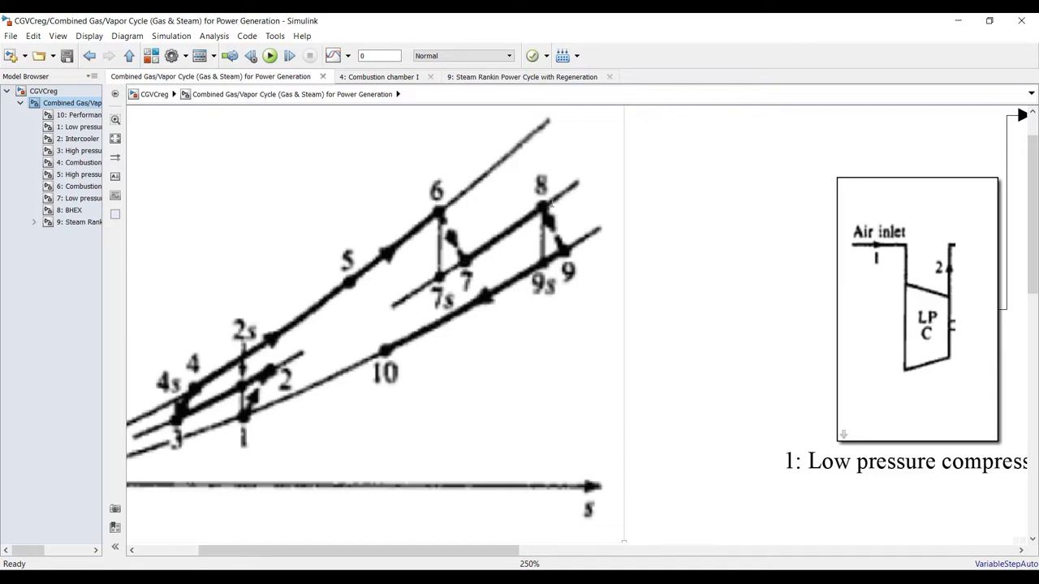
{"action": "scroll", "coordinate": [542, 205], "scroll_direction": "down", "scroll_amount": 2}
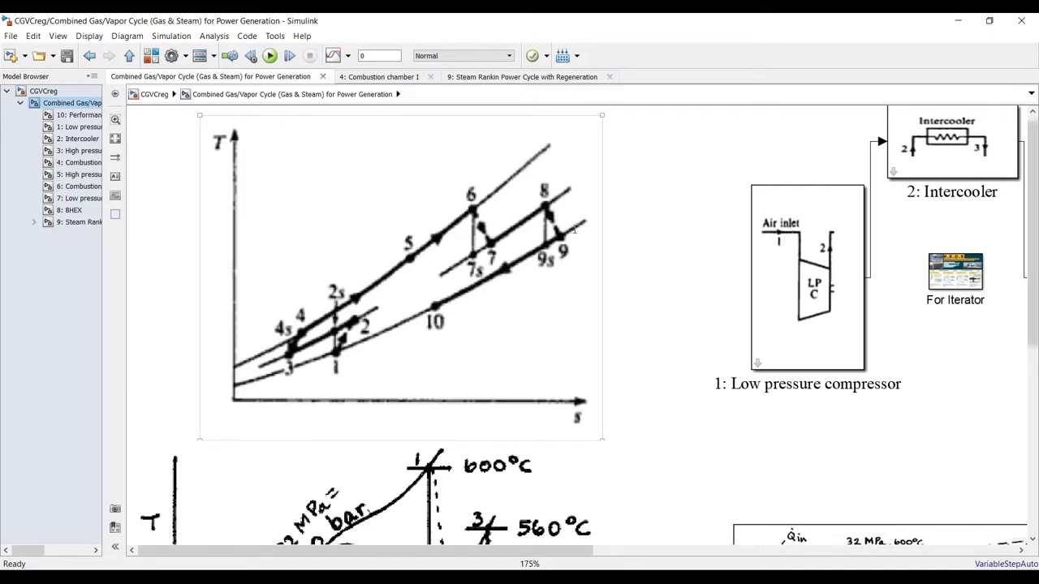
{"action": "scroll", "coordinate": [434, 305], "scroll_direction": "down", "scroll_amount": 6}
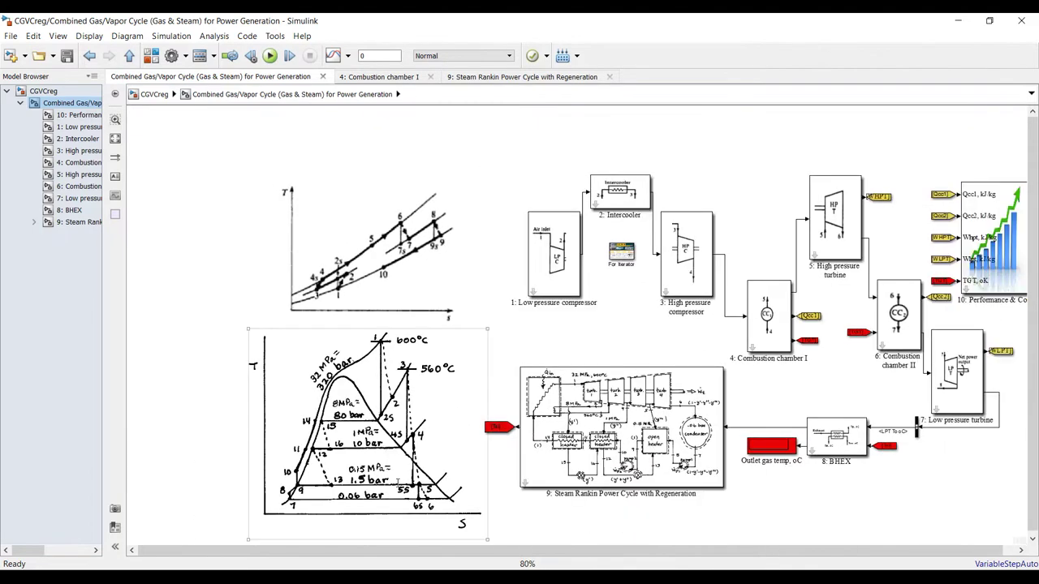
{"action": "scroll", "coordinate": [667, 201], "scroll_direction": "up", "scroll_amount": 2}
{"action": "scroll", "coordinate": [461, 203], "scroll_direction": "down", "scroll_amount": 4}
{"action": "scroll", "coordinate": [570, 221], "scroll_direction": "up", "scroll_amount": 4}
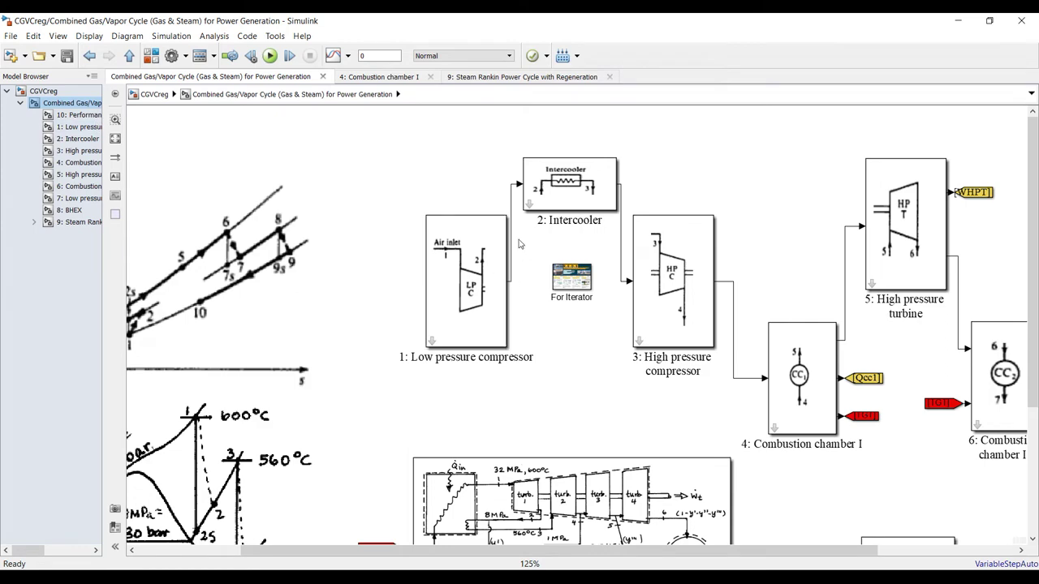
View the Low pressure compressor, Intercooler, High pressure compressor and Combustion chamber I subsystems one after another
{"action": "left_click", "coordinate": [73, 127]}
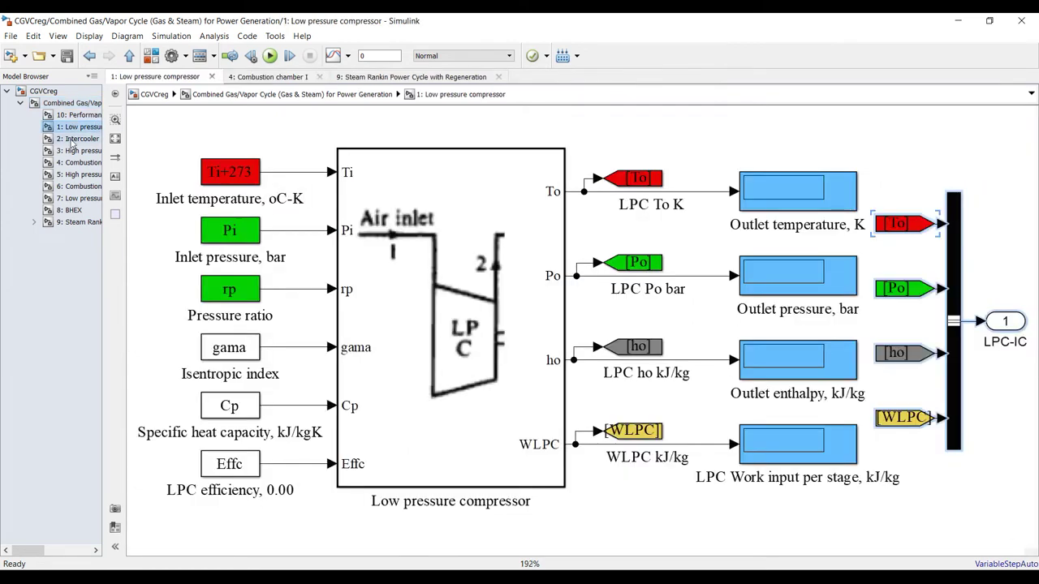
{"action": "left_click", "coordinate": [73, 139]}
{"action": "left_click", "coordinate": [73, 151]}
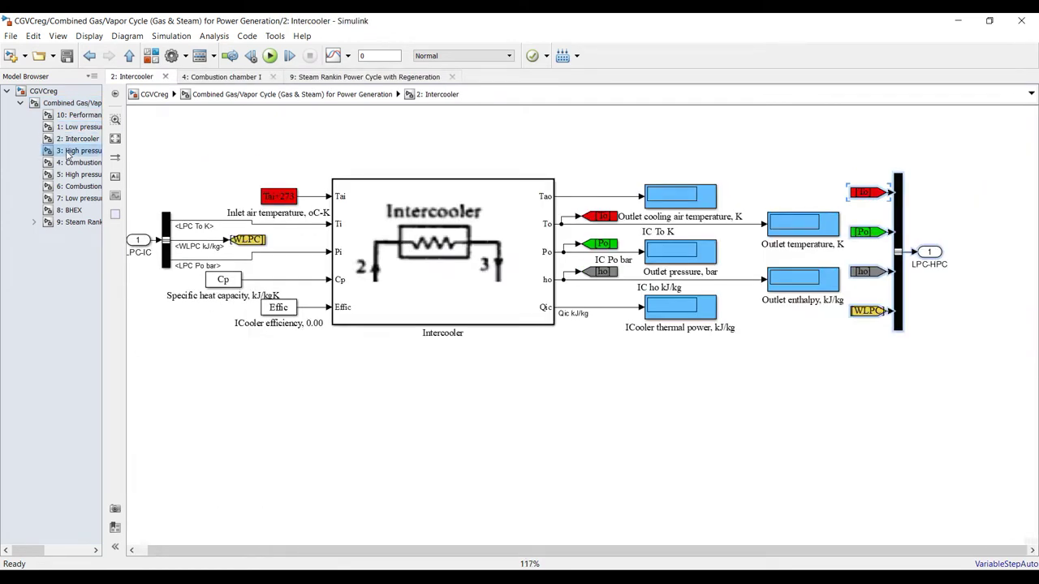
{"action": "left_click", "coordinate": [73, 163]}
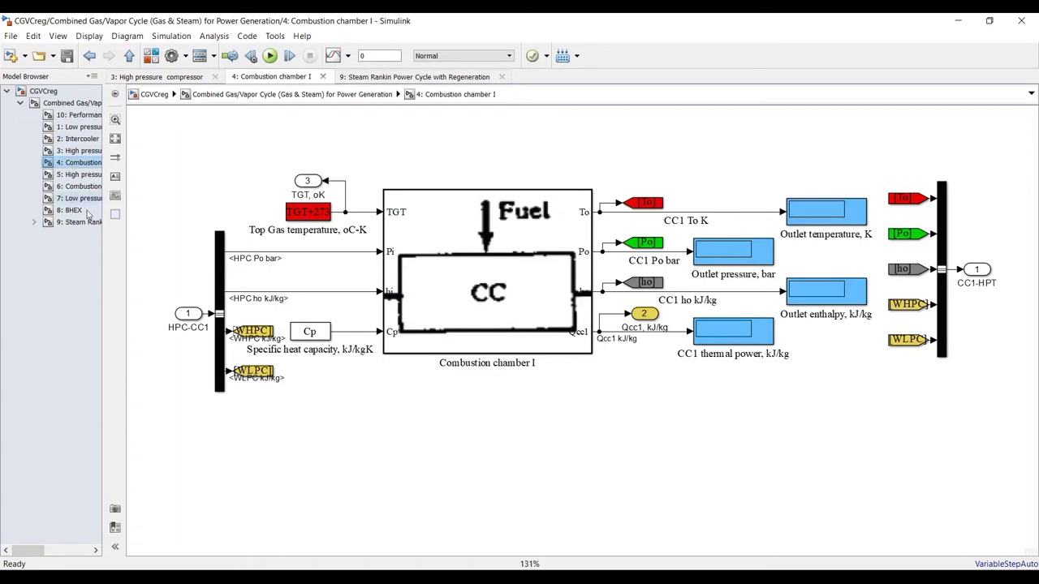
Widen the model tree to show full names and view the High pressure turbine, Combustion chamber II, Low pressure turbine and BHEX subsystems
{"action": "left_click_drag", "start_coordinate": [103, 233], "coordinate": [153, 226]}
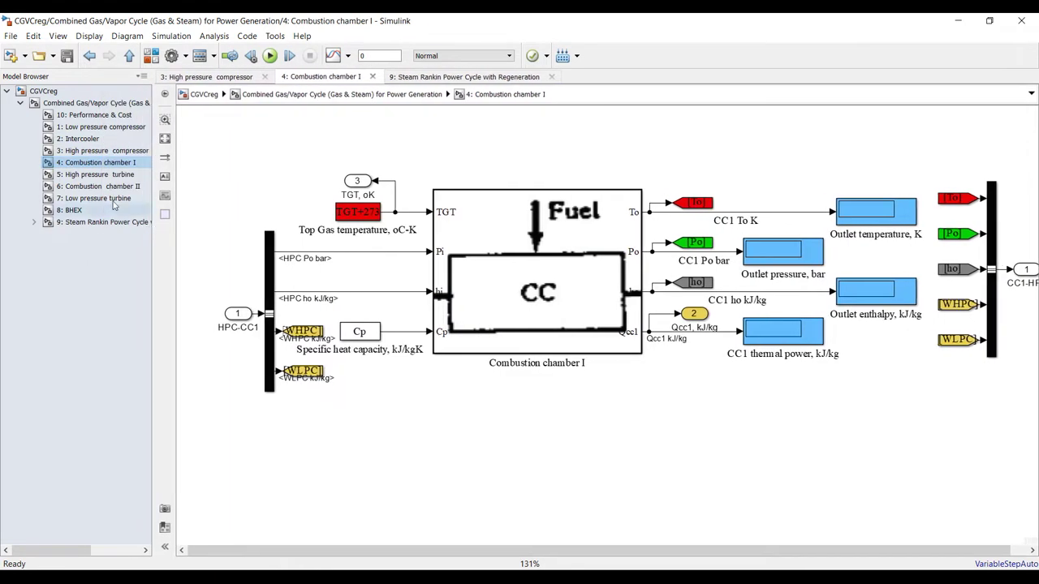
{"action": "left_click", "coordinate": [91, 174]}
{"action": "left_click", "coordinate": [90, 186]}
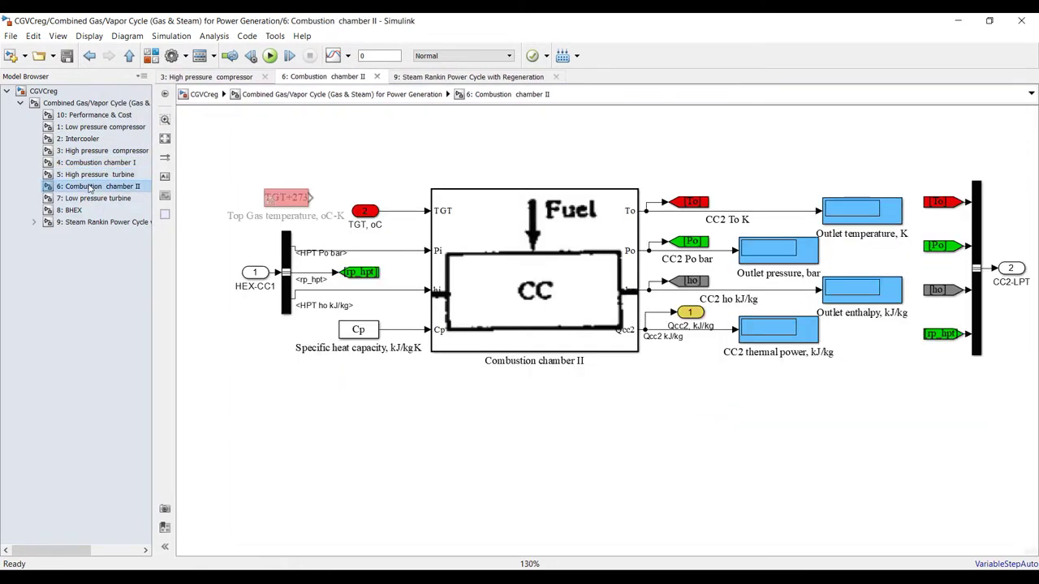
{"action": "left_click", "coordinate": [93, 198]}
{"action": "left_click", "coordinate": [91, 210]}
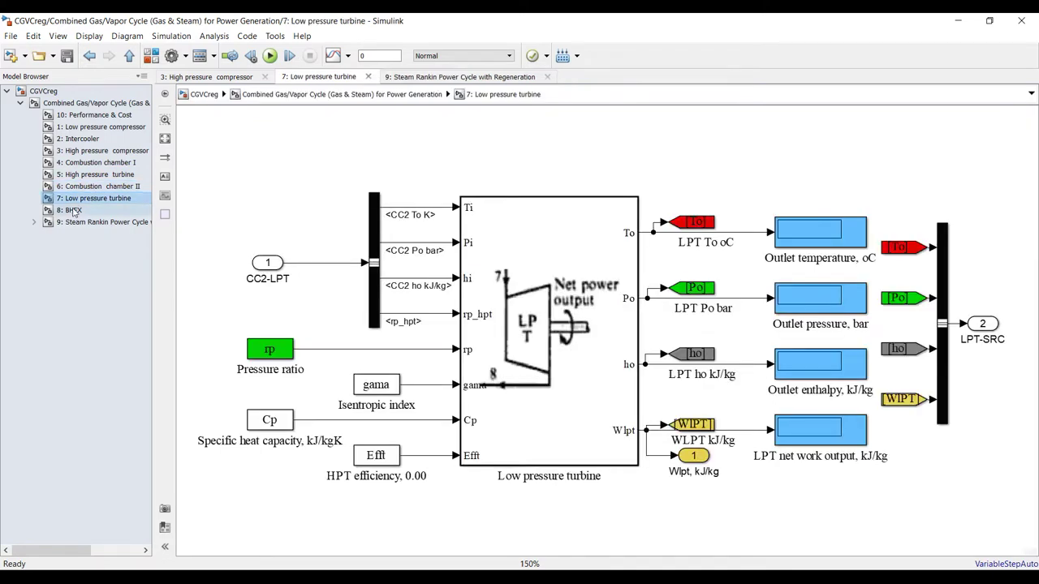
View the complete contents of the Steam Rankin Power Cycle with Regeneration and Performance & Cost subsystems
{"action": "left_click", "coordinate": [91, 224]}
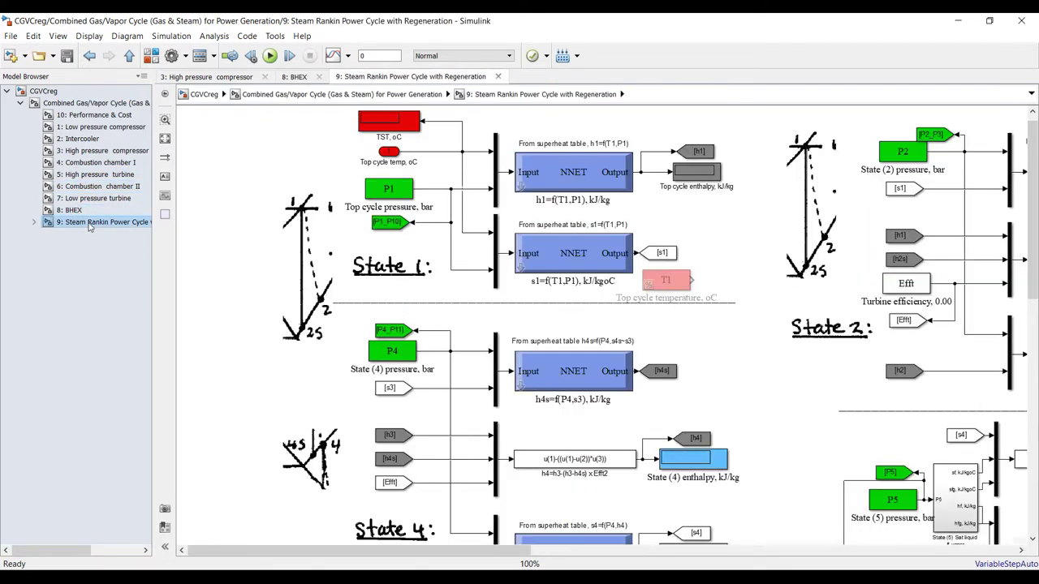
{"action": "left_click", "coordinate": [165, 139]}
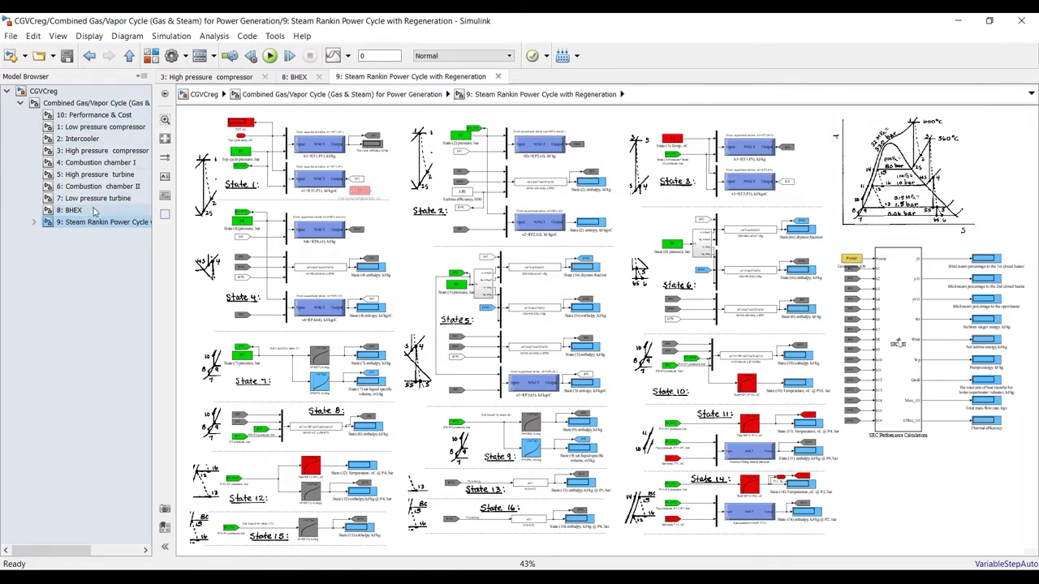
{"action": "left_click", "coordinate": [84, 128]}
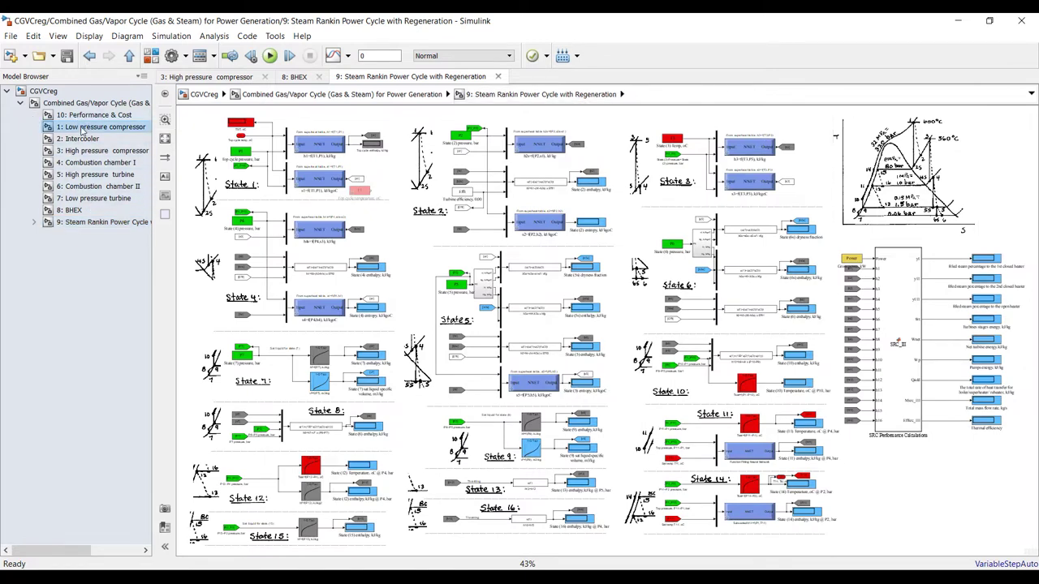
{"action": "left_click", "coordinate": [88, 115]}
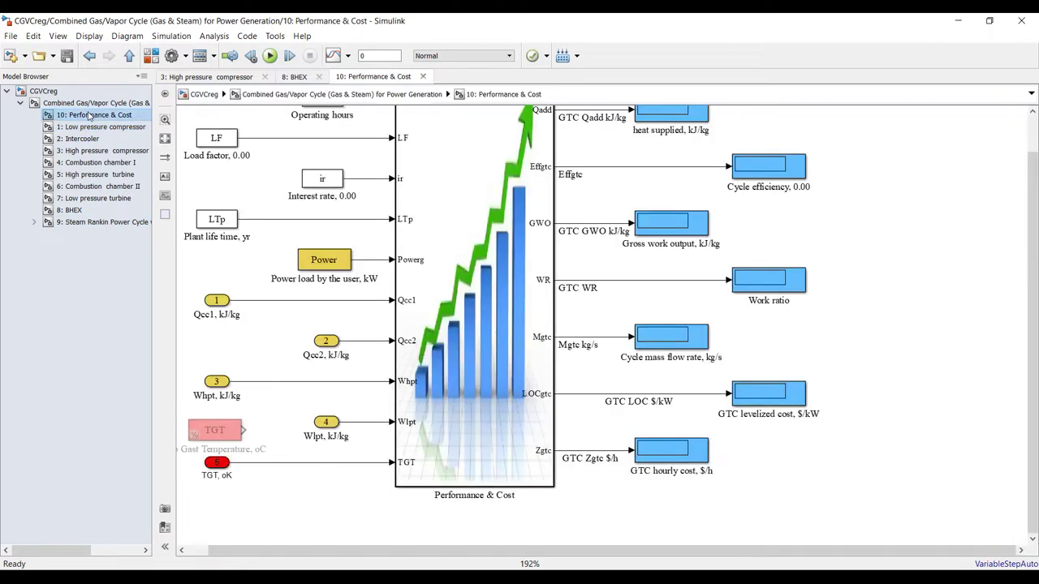
{"action": "left_click", "coordinate": [165, 141]}
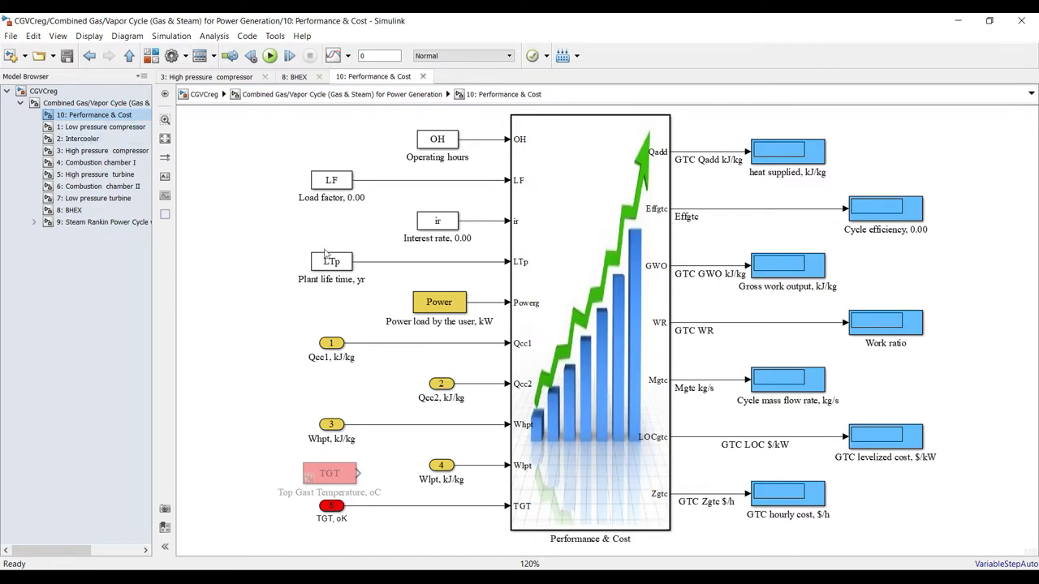
Open the Low pressure compressor subsystem, read the equations in its function block code and close the code
{"action": "left_click", "coordinate": [103, 127]}
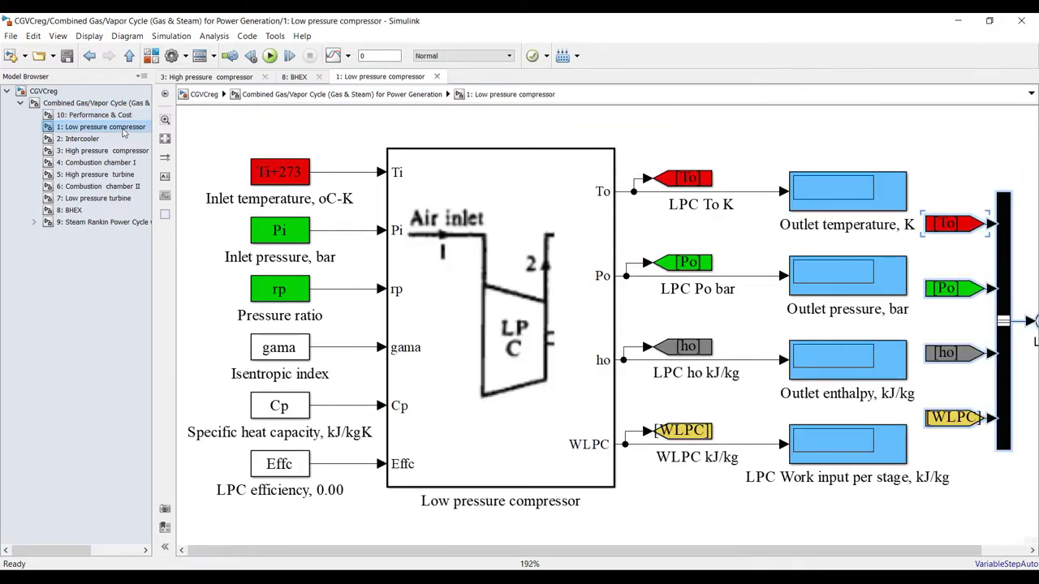
{"action": "double_click", "coordinate": [452, 177]}
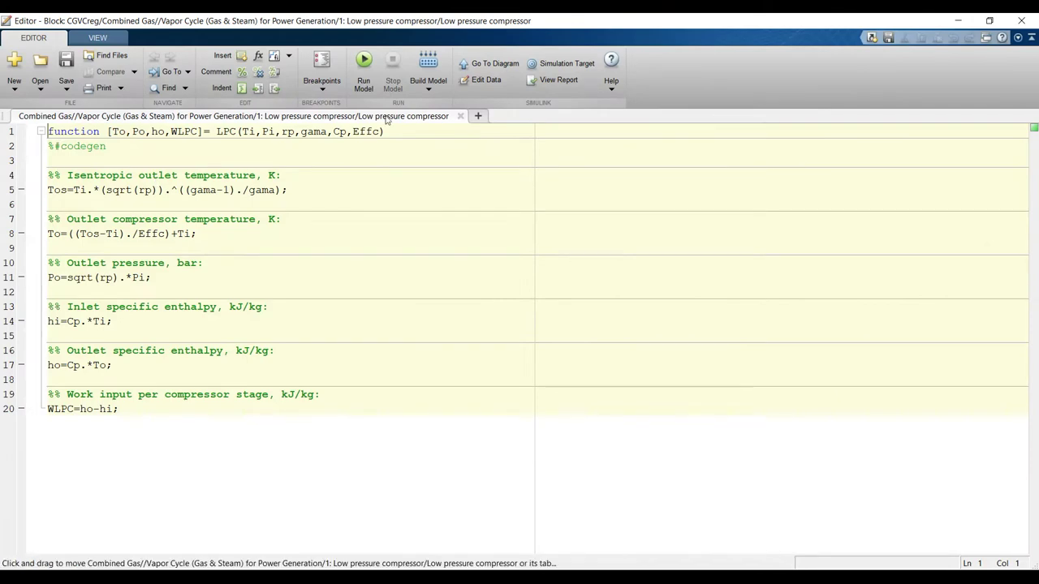
{"action": "left_click", "coordinate": [250, 234]}
{"action": "left_click", "coordinate": [460, 117]}
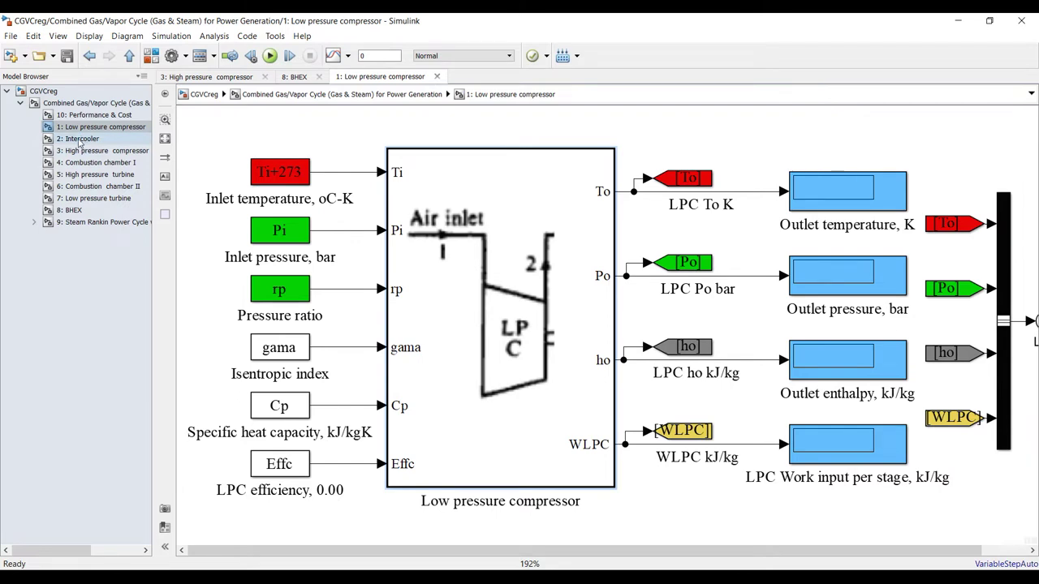
Examine how the low pressure compressor's outlet signals are bundled into the LPC-IC output port
{"action": "scroll", "coordinate": [428, 162], "scroll_direction": "down", "scroll_amount": 1}
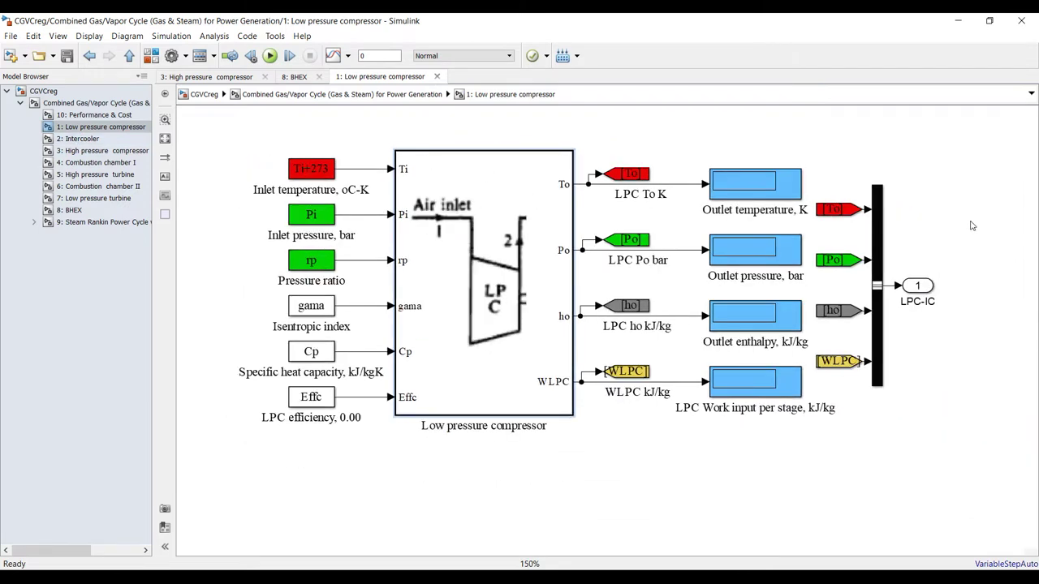
{"action": "scroll", "coordinate": [971, 215], "scroll_direction": "up", "scroll_amount": 2}
{"action": "left_click_drag", "start_coordinate": [964, 161], "coordinate": [785, 445]}
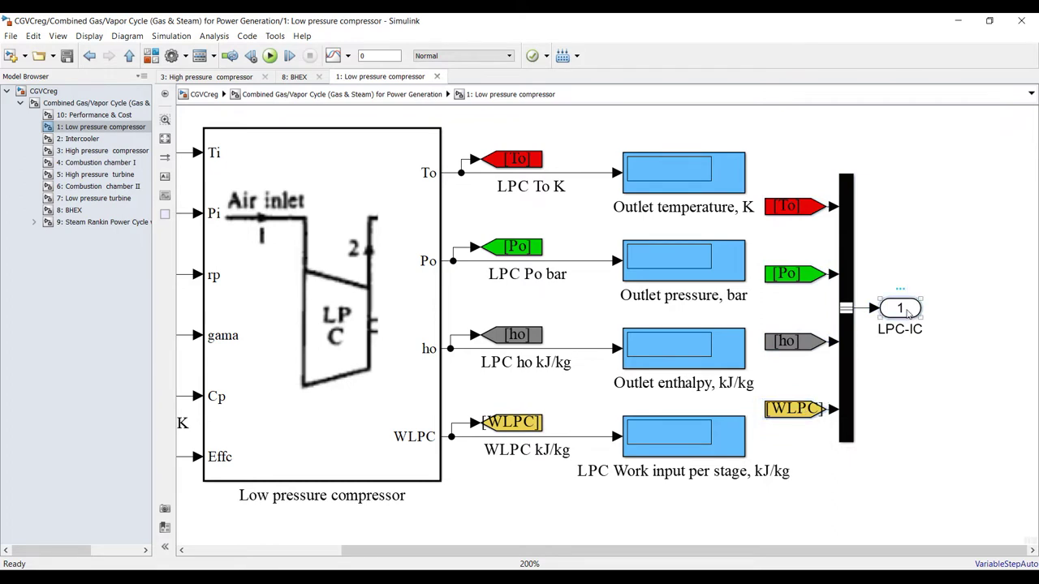
View the Intercooler and High pressure compressor subsystems, examining the inlet and outlet signal buses of each
{"action": "left_click", "coordinate": [81, 139]}
{"action": "scroll", "coordinate": [370, 414], "scroll_direction": "down", "scroll_amount": 1}
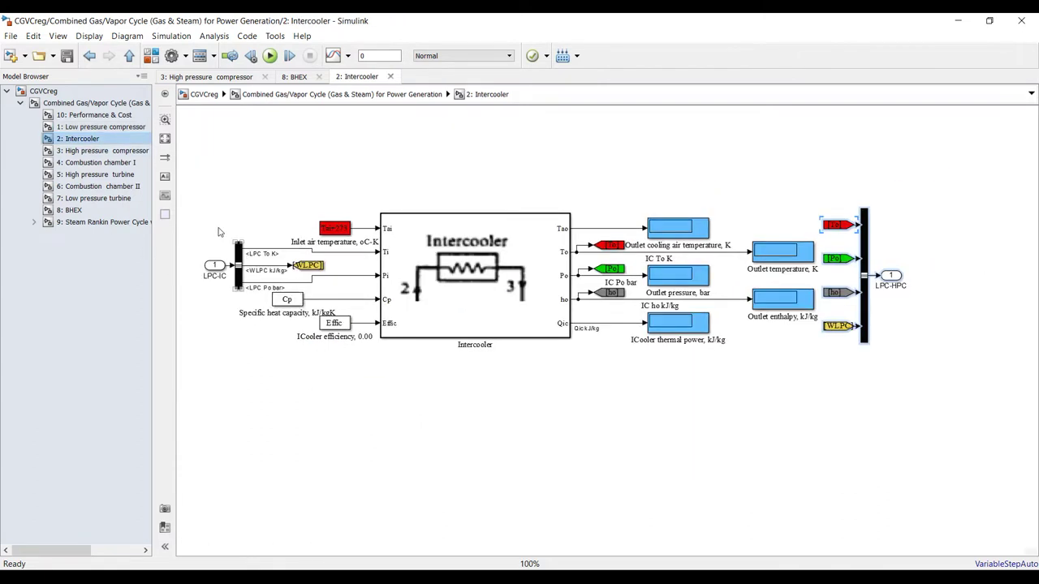
{"action": "left_click_drag", "start_coordinate": [194, 210], "coordinate": [237, 341]}
{"action": "left_click_drag", "start_coordinate": [945, 186], "coordinate": [830, 388]}
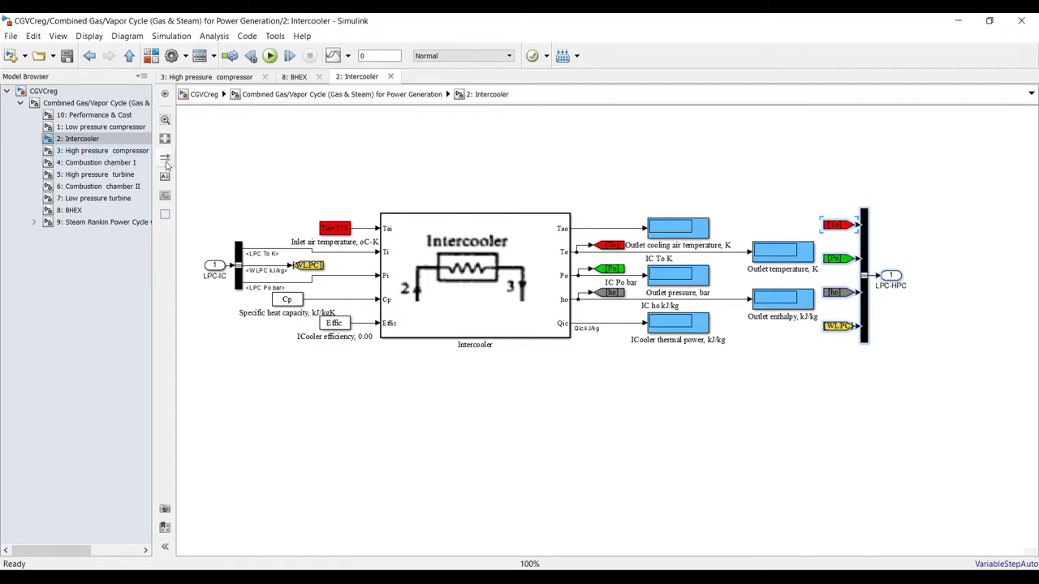
{"action": "left_click", "coordinate": [130, 151]}
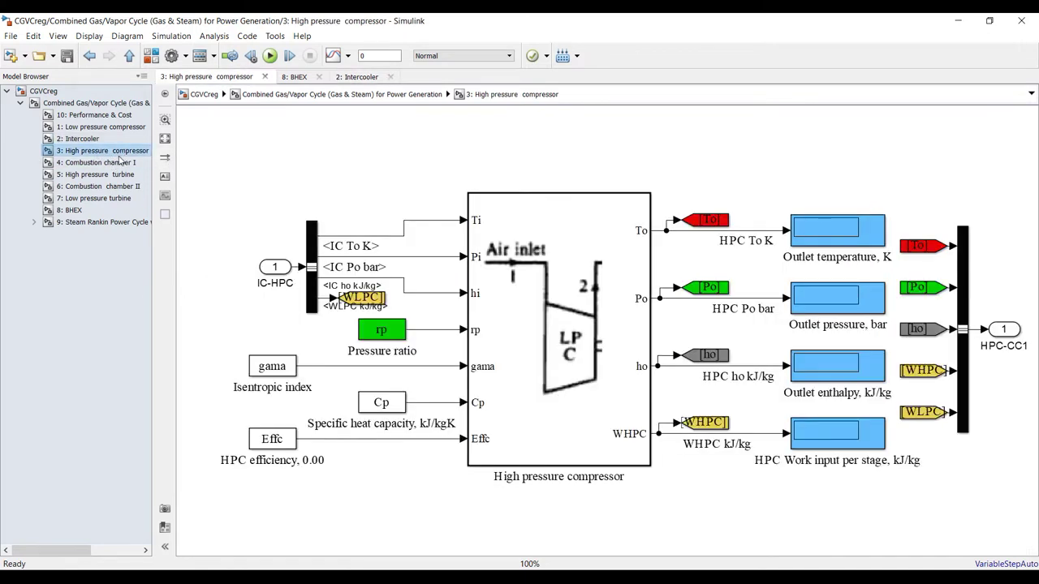
{"action": "left_click_drag", "start_coordinate": [241, 194], "coordinate": [306, 315]}
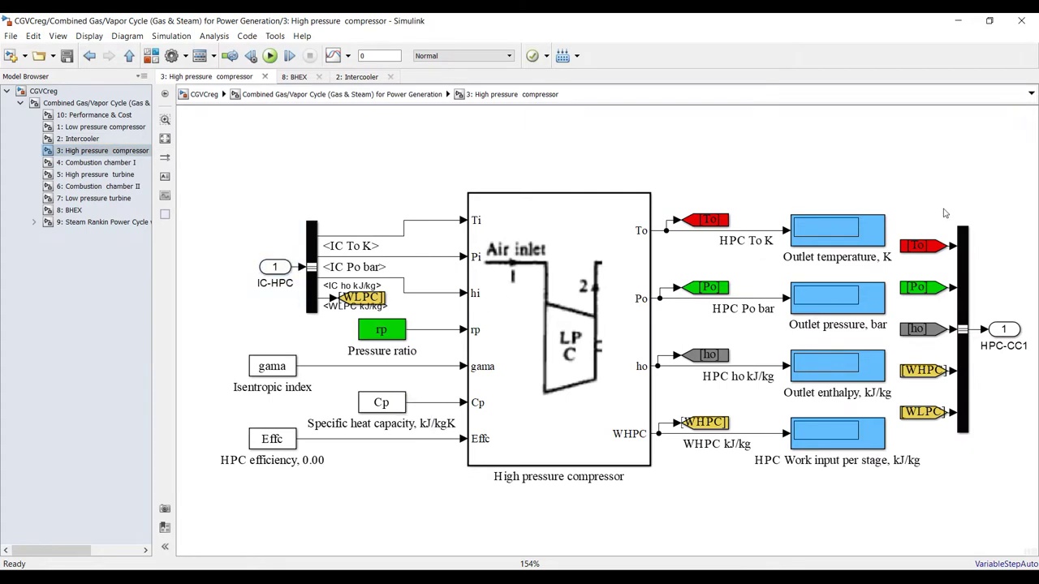
{"action": "left_click_drag", "start_coordinate": [1032, 195], "coordinate": [928, 447]}
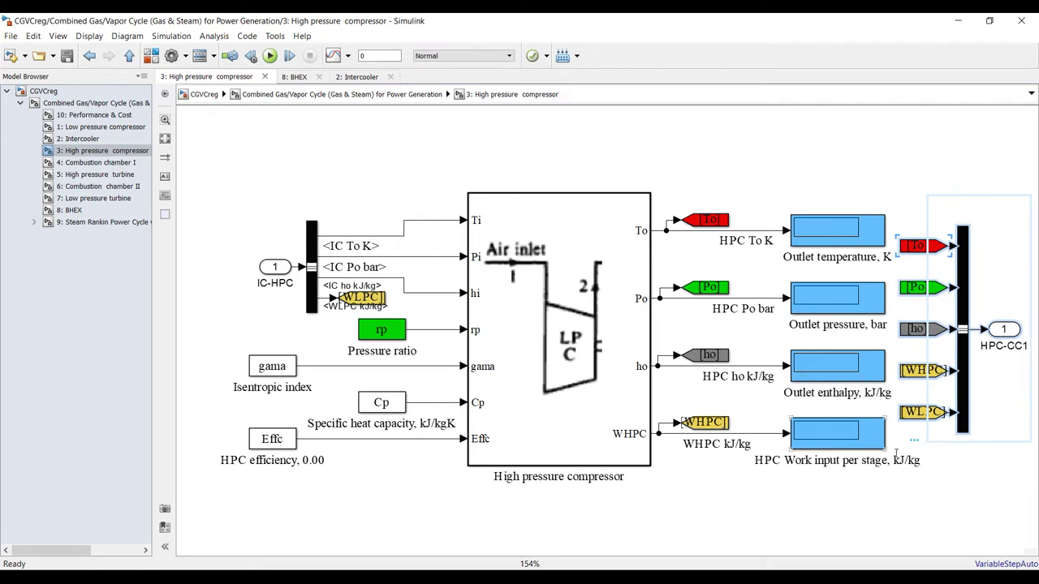
Return to the combined cycle diagram, view it in full and look closely at the compressor and intercooler blocks
{"action": "left_click", "coordinate": [101, 115]}
{"action": "left_click", "coordinate": [105, 105]}
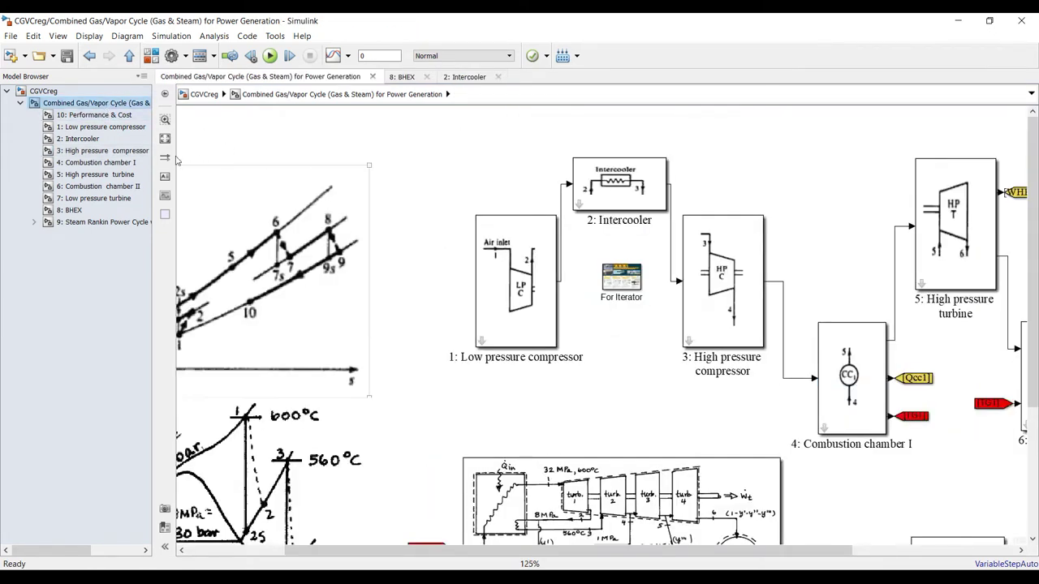
{"action": "left_click", "coordinate": [165, 139]}
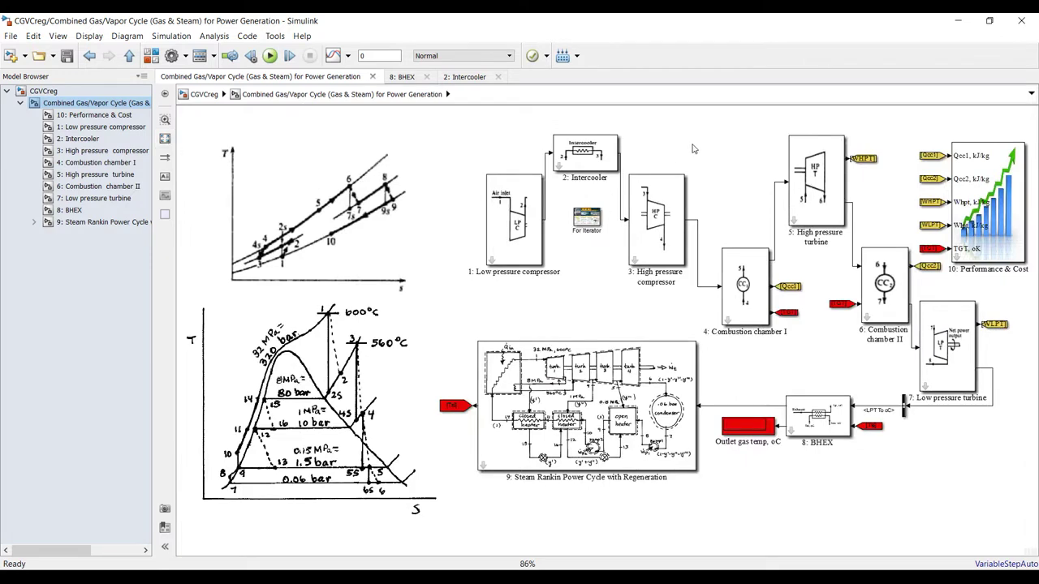
{"action": "scroll", "coordinate": [692, 148], "scroll_direction": "up", "scroll_amount": 3}
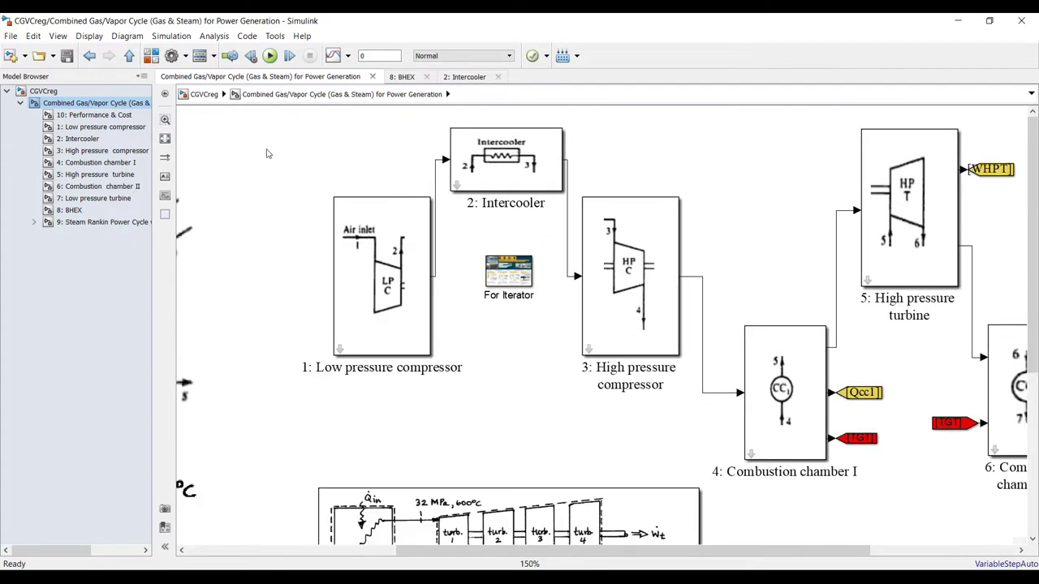
{"action": "scroll", "coordinate": [268, 154], "scroll_direction": "down", "scroll_amount": 3}
{"action": "scroll", "coordinate": [305, 151], "scroll_direction": "up", "scroll_amount": 3}
{"action": "double_click", "coordinate": [374, 55]}
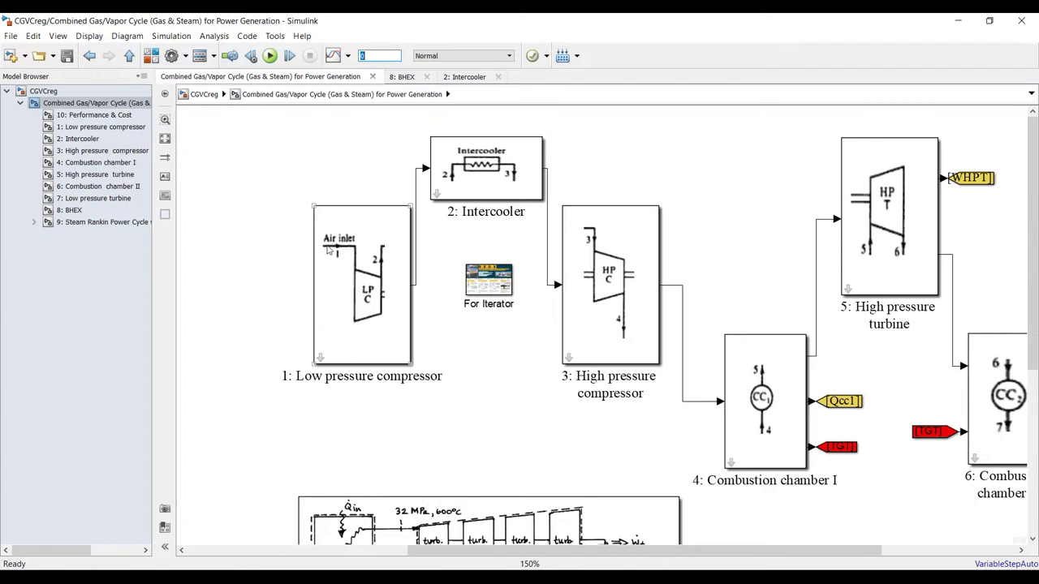
In the low pressure compressor's parameters, try an inlet temperature of 22.5 °C, set it back to 15 °C and apply
{"action": "double_click", "coordinate": [363, 268]}
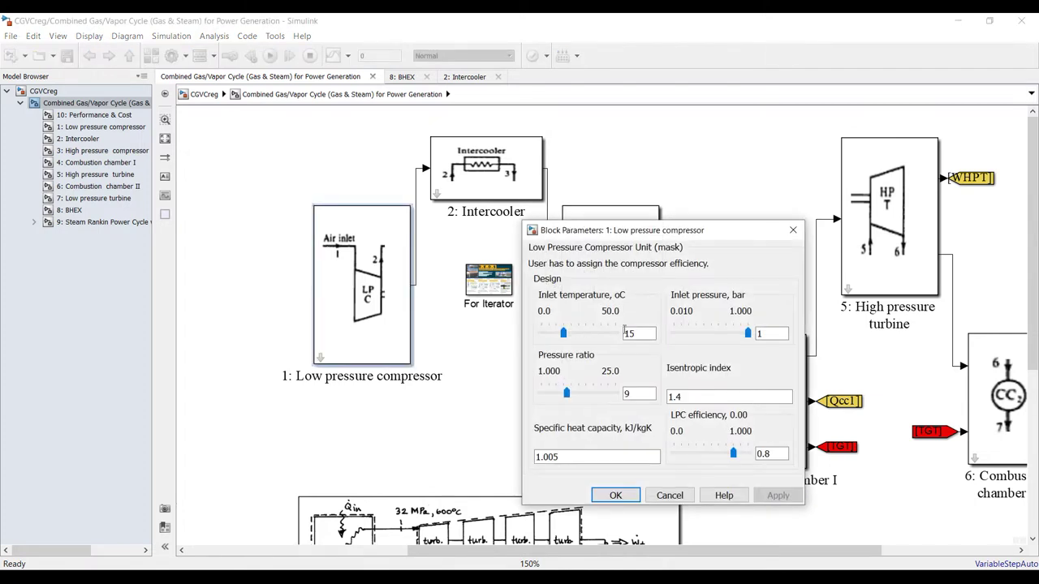
{"action": "double_click", "coordinate": [641, 333]}
{"action": "left_click_drag", "start_coordinate": [563, 334], "coordinate": [575, 338]}
{"action": "double_click", "coordinate": [648, 333]}
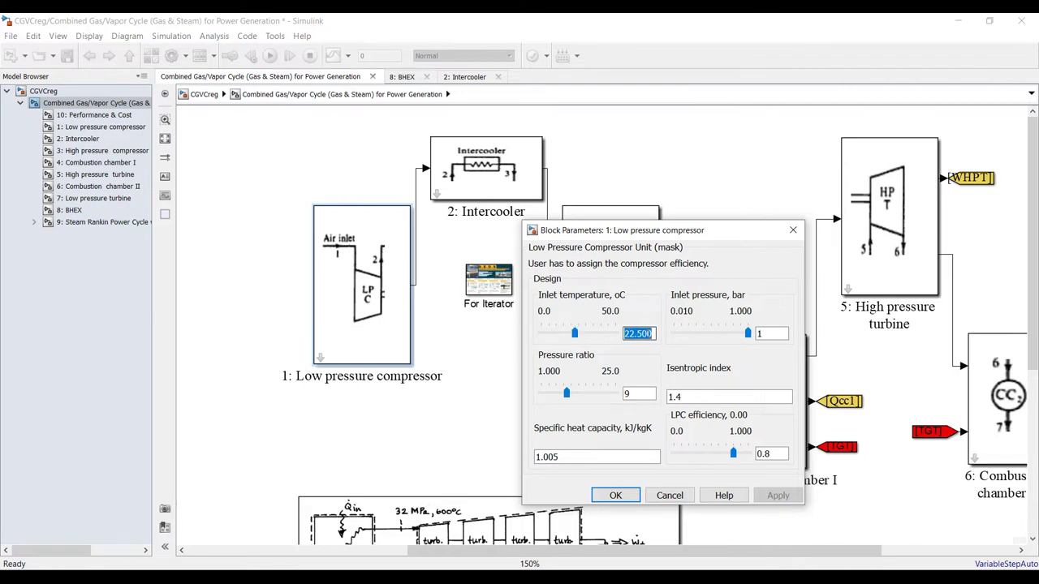
{"action": "type", "text": "15"}
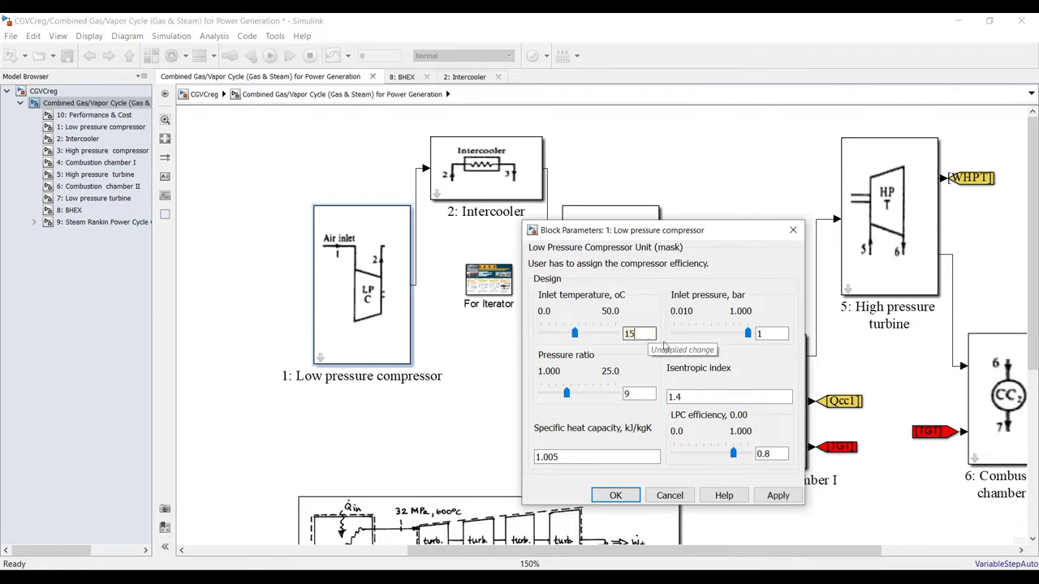
{"action": "left_click", "coordinate": [784, 501]}
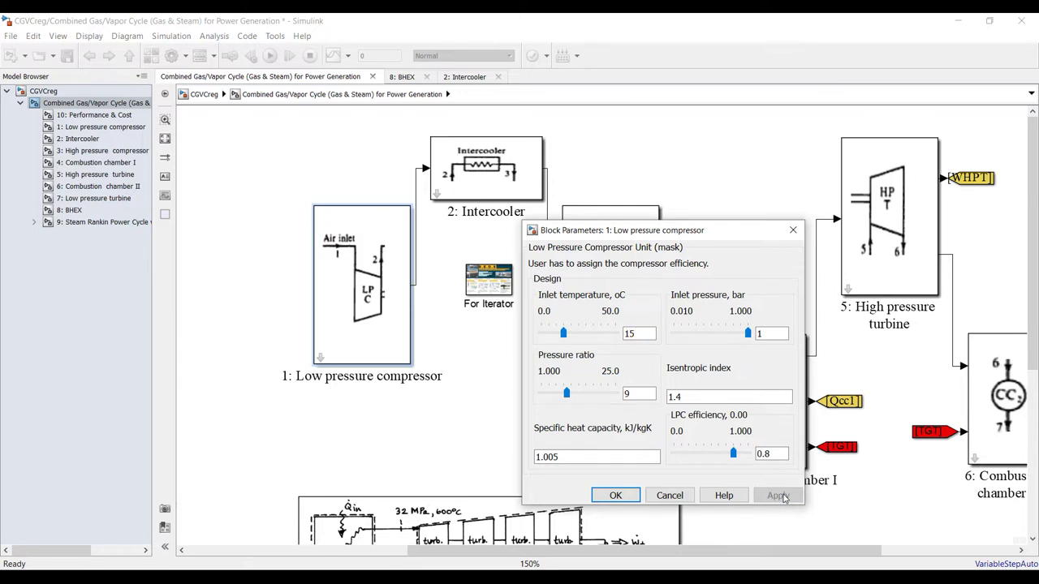
Check the low pressure compressor's inlet pressure and pressure ratio parameters and close the parameter dialog
{"action": "double_click", "coordinate": [767, 333]}
{"action": "double_click", "coordinate": [638, 392]}
{"action": "left_click", "coordinate": [793, 230]}
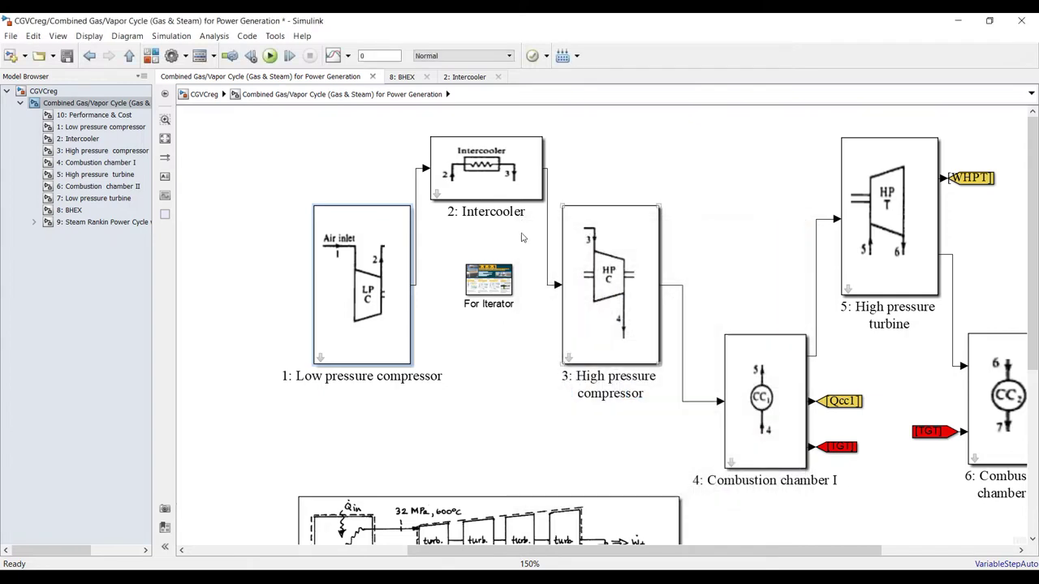
{"action": "double_click", "coordinate": [366, 250]}
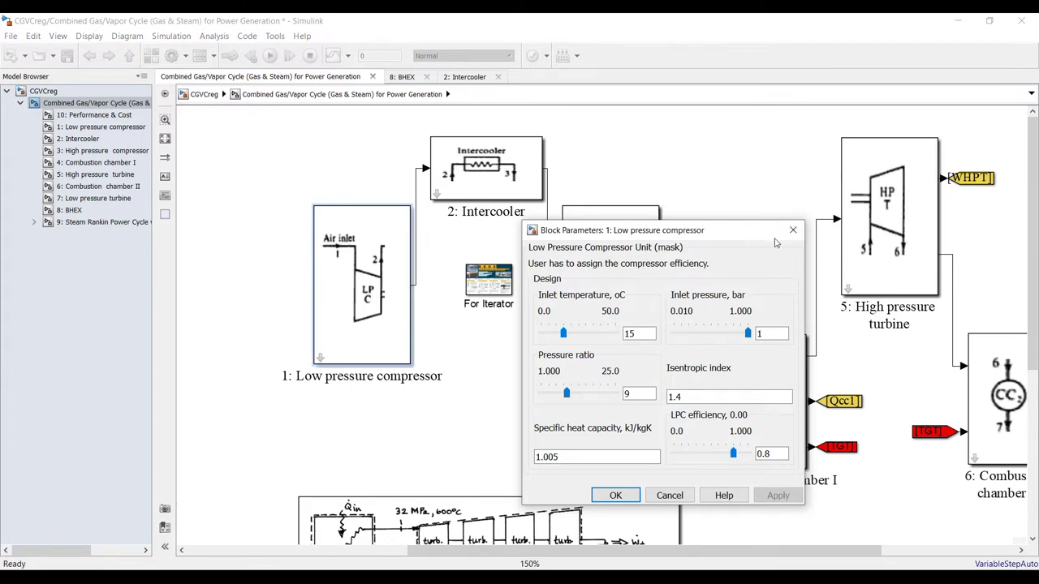
{"action": "left_click", "coordinate": [792, 231]}
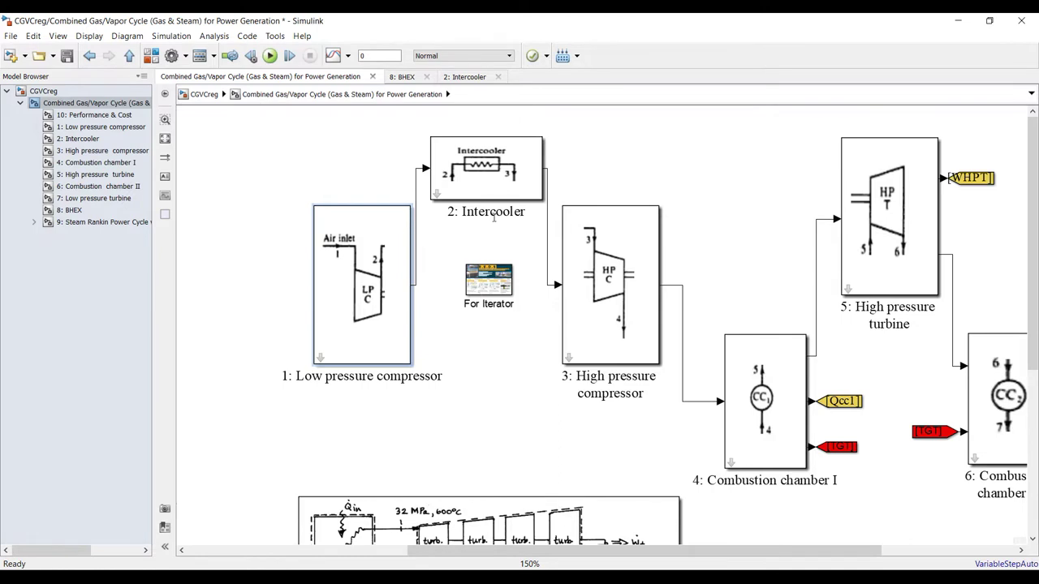
Edit the low pressure compressor's mask to set the pressure ratio slider's maximum to 20, and save the model
{"action": "right_click", "coordinate": [393, 223]}
{"action": "mouse_move", "coordinate": [513, 250]}
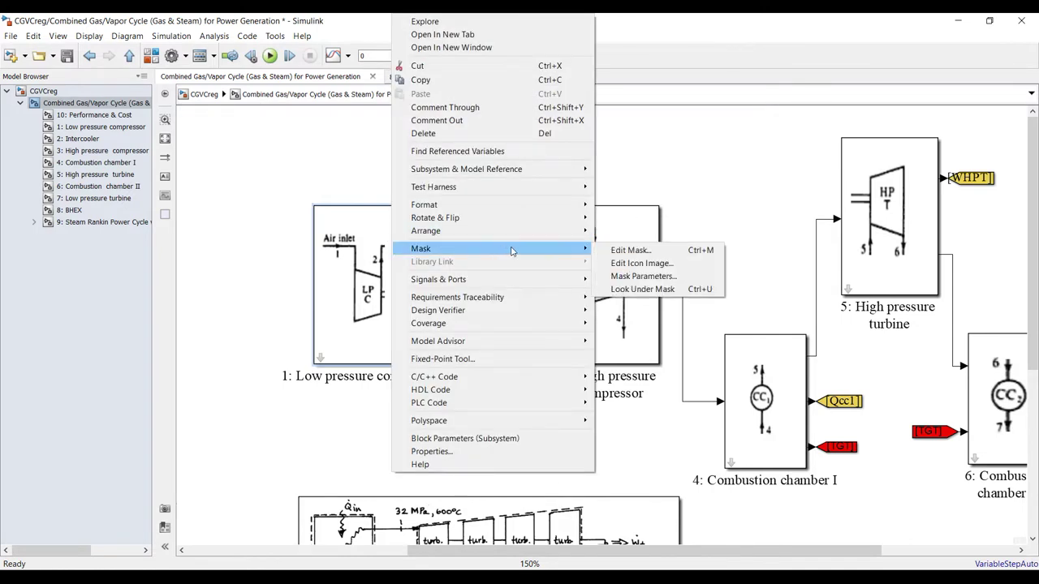
{"action": "left_click", "coordinate": [622, 252]}
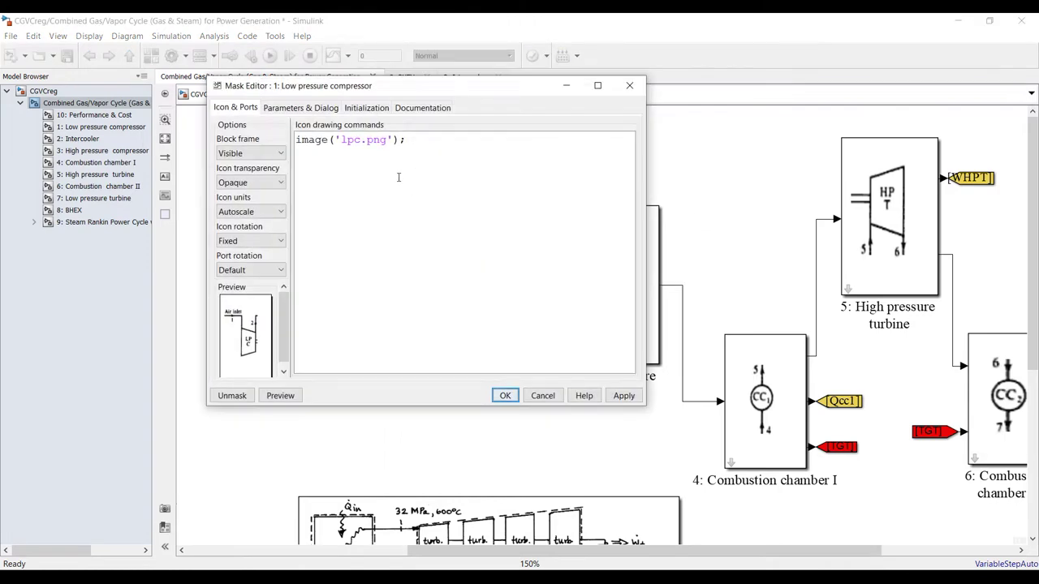
{"action": "left_click", "coordinate": [301, 107]}
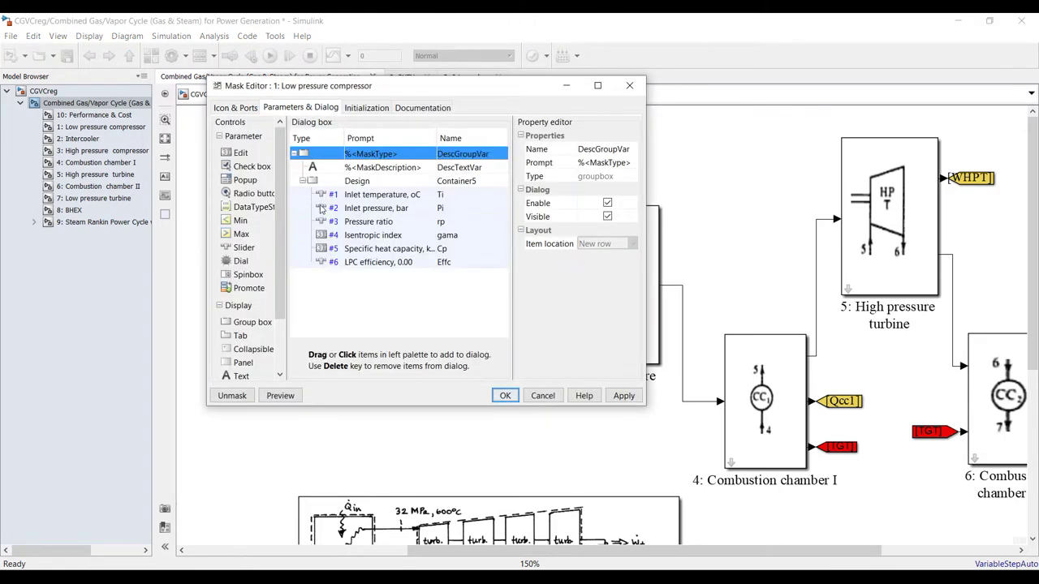
{"action": "left_click", "coordinate": [317, 224]}
{"action": "left_click", "coordinate": [590, 203]}
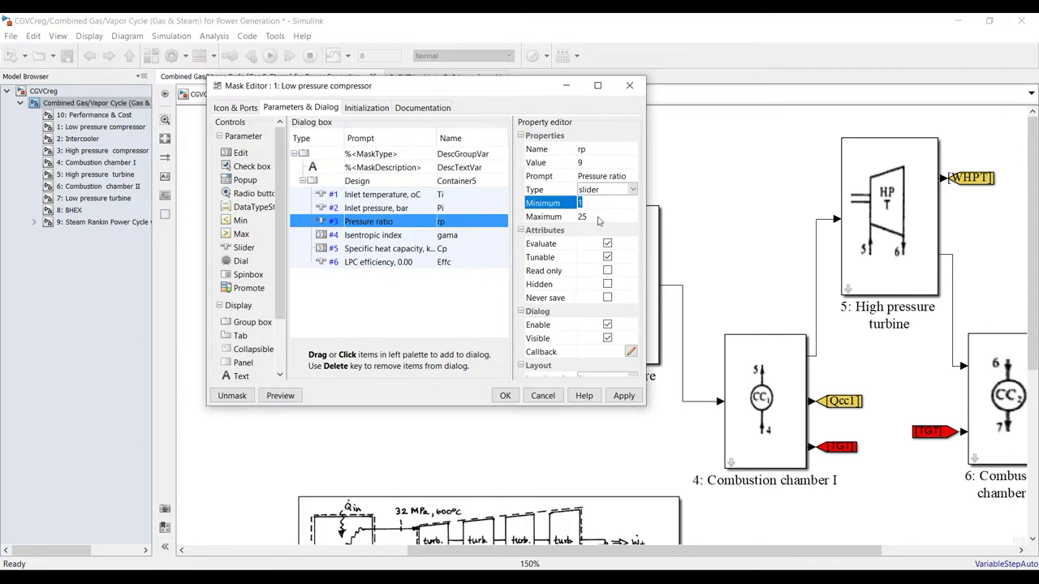
{"action": "left_click", "coordinate": [598, 216]}
{"action": "type", "text": "2"}
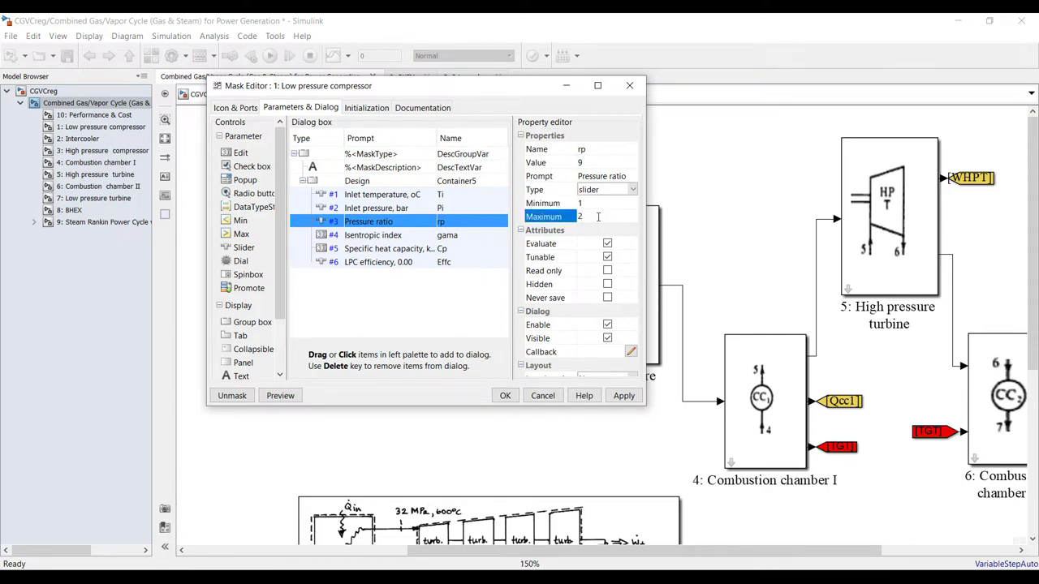
{"action": "type", "text": "0"}
{"action": "left_click", "coordinate": [625, 396]}
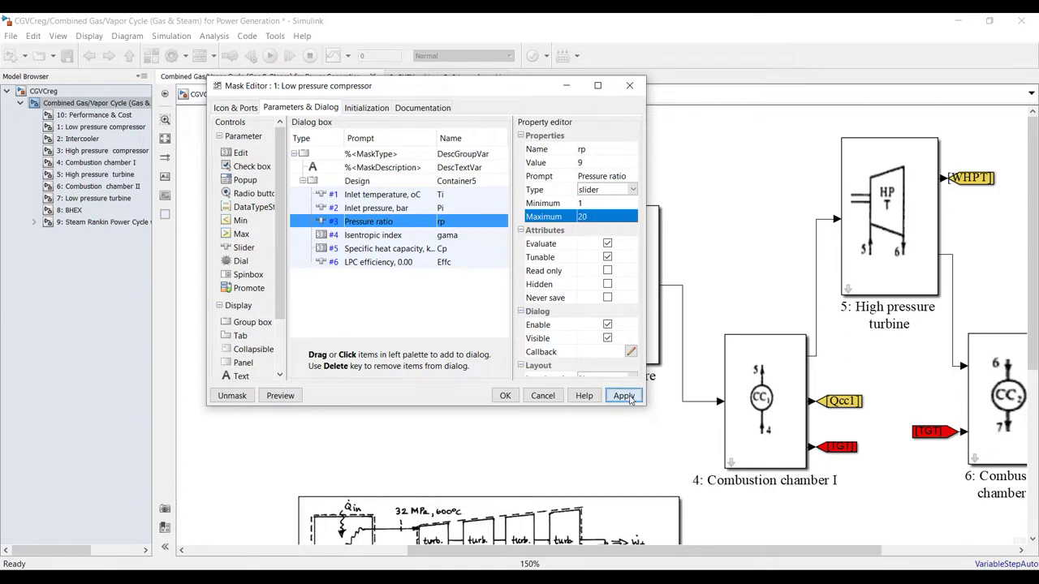
{"action": "left_click", "coordinate": [504, 396]}
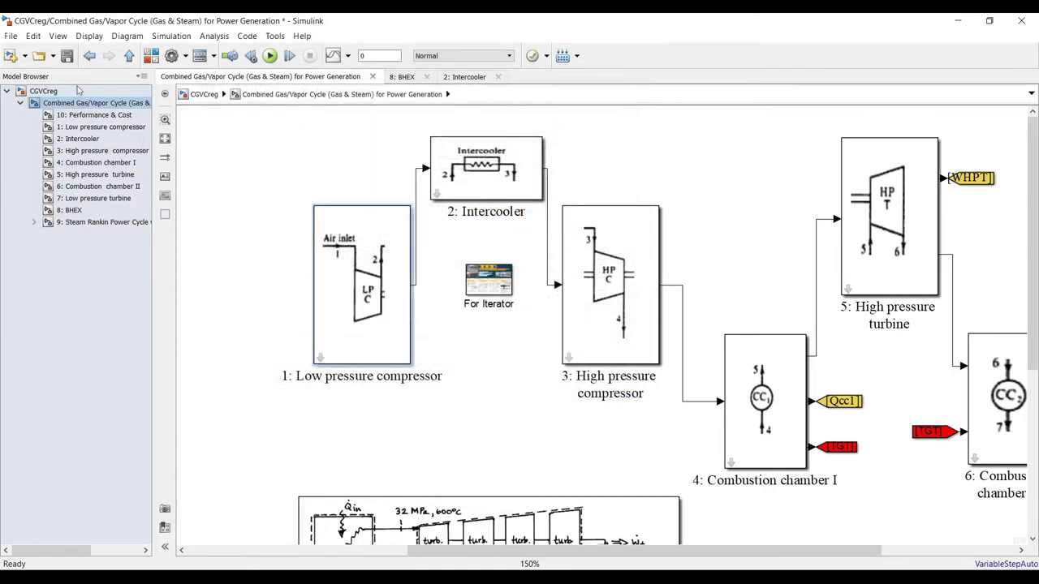
{"action": "left_click", "coordinate": [68, 56]}
Reopen the low pressure compressor's parameters and check the pressure ratio, isentropic index and specific heat capacity
{"action": "double_click", "coordinate": [396, 245]}
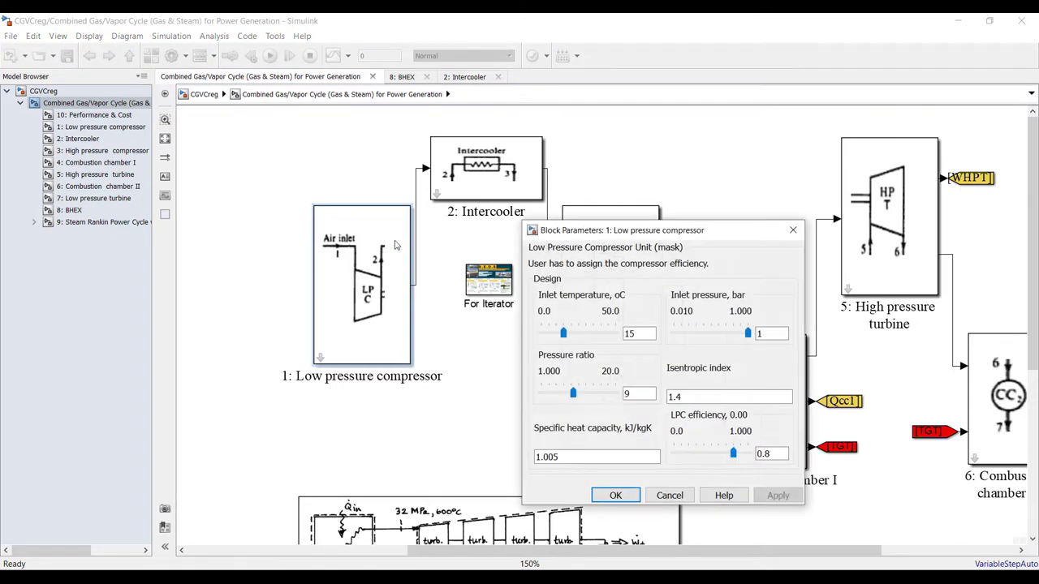
{"action": "left_click_drag", "start_coordinate": [649, 393], "coordinate": [614, 388]}
{"action": "double_click", "coordinate": [695, 398]}
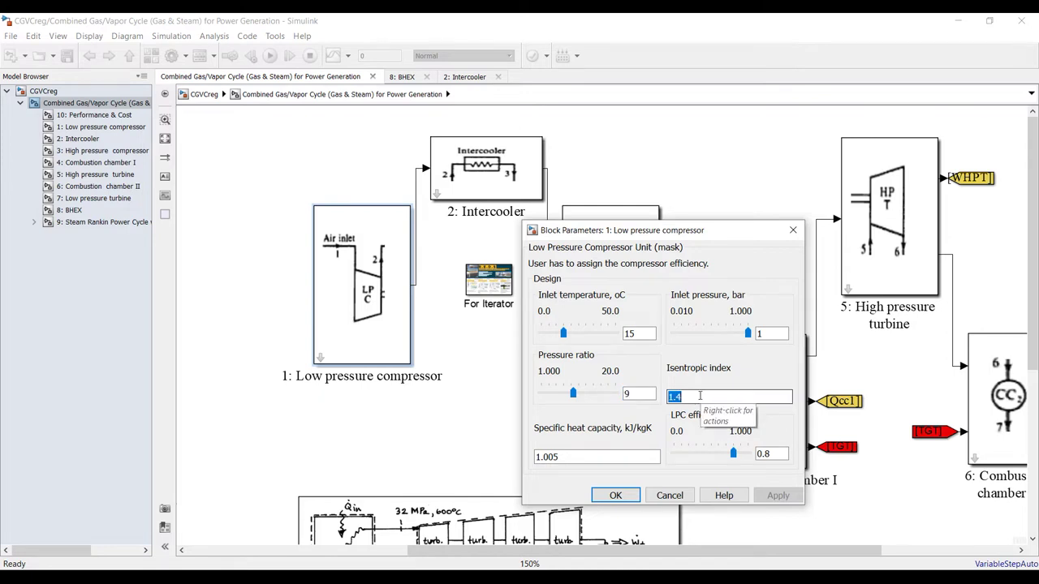
{"action": "double_click", "coordinate": [585, 457]}
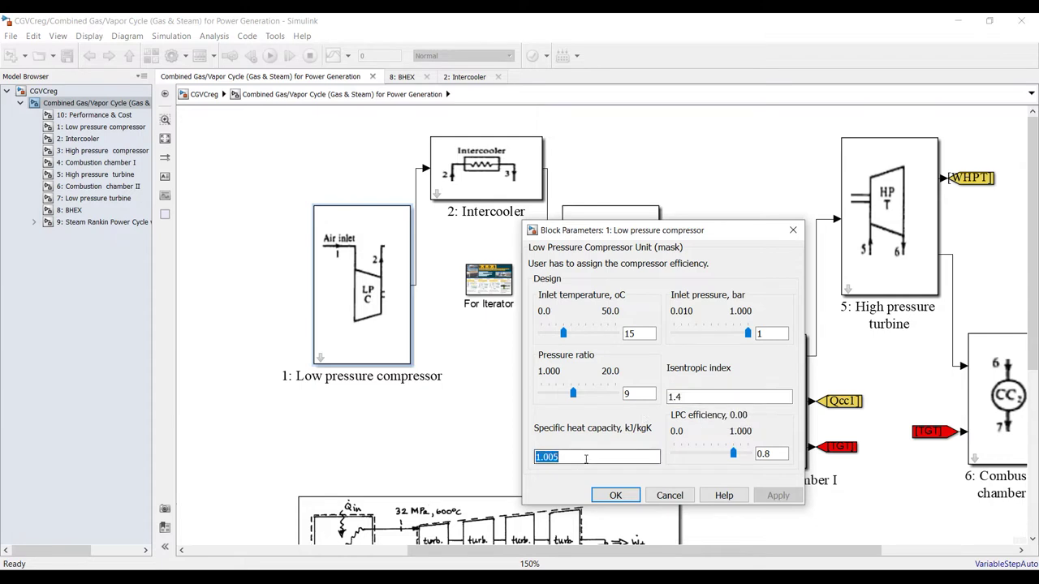
{"action": "left_click", "coordinate": [586, 457]}
Try a specific heat capacity of 2 kJ/kgK and an isentropic index of 1.6, and discard both changes
{"action": "double_click", "coordinate": [584, 459]}
{"action": "type", "text": "2"}
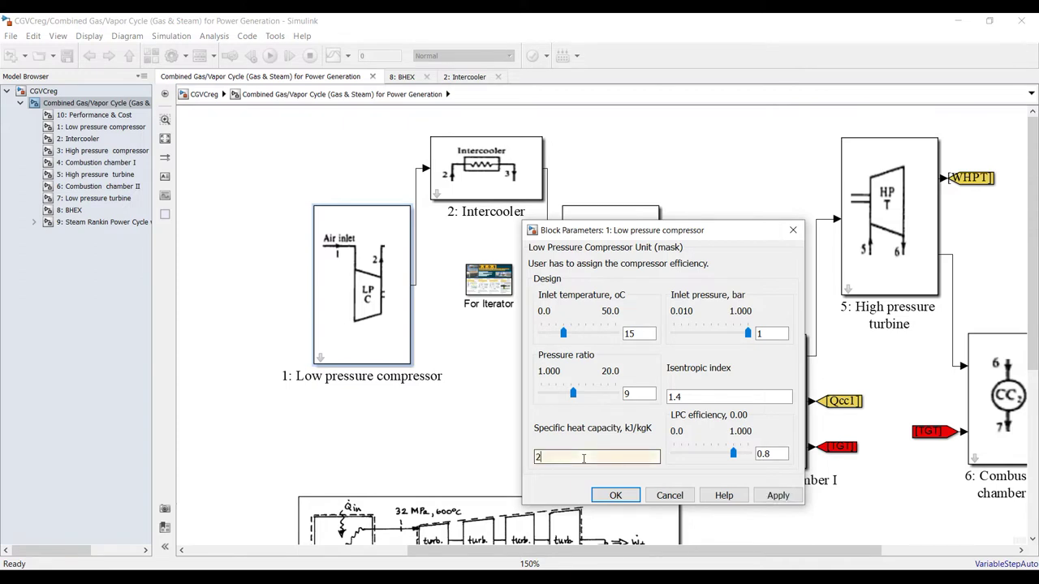
{"action": "double_click", "coordinate": [698, 396]}
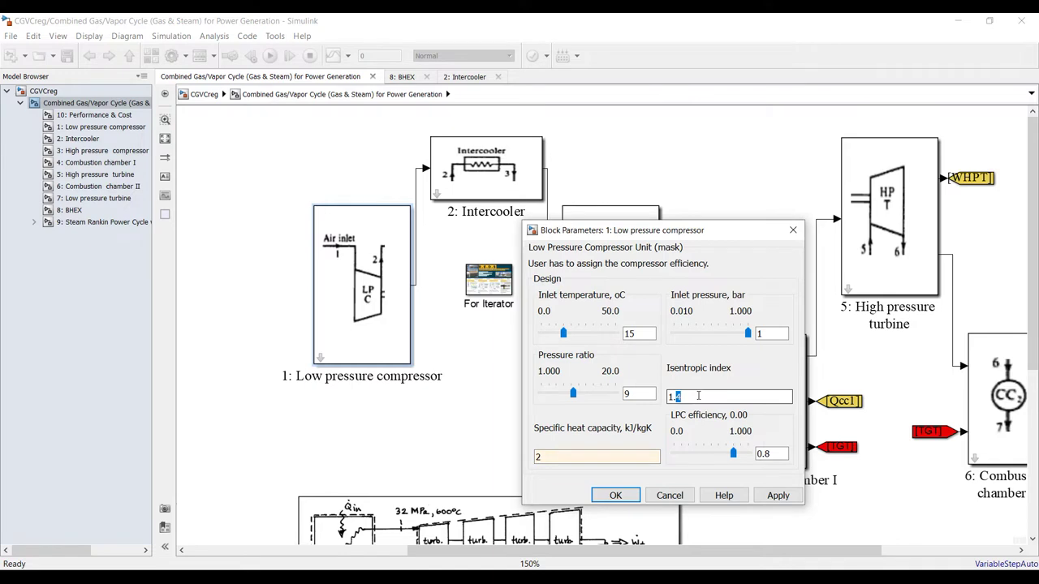
{"action": "type", "text": "6"}
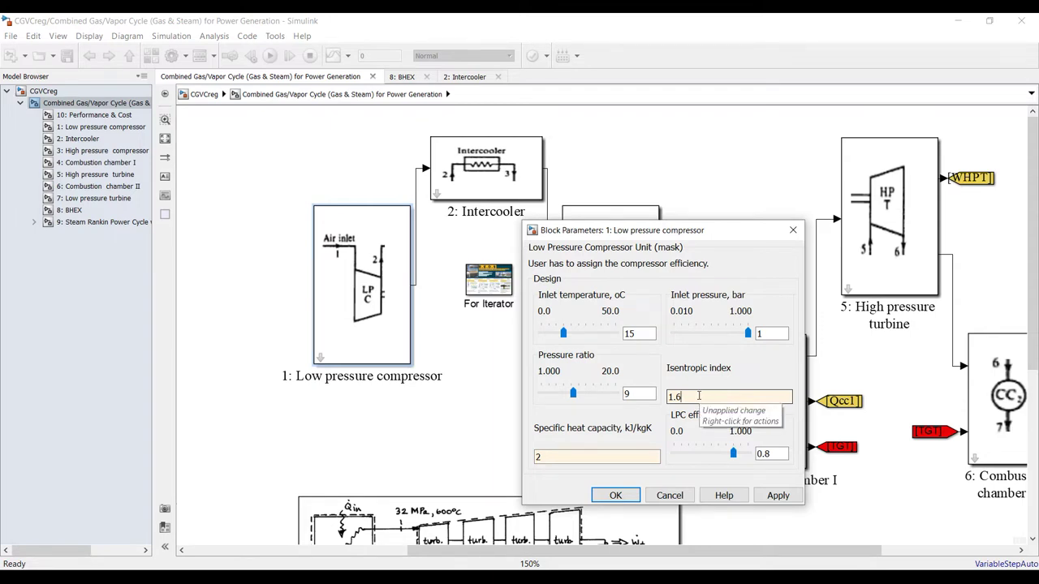
{"action": "left_click_drag", "start_coordinate": [678, 396], "coordinate": [685, 396]}
{"action": "left_click", "coordinate": [670, 495]}
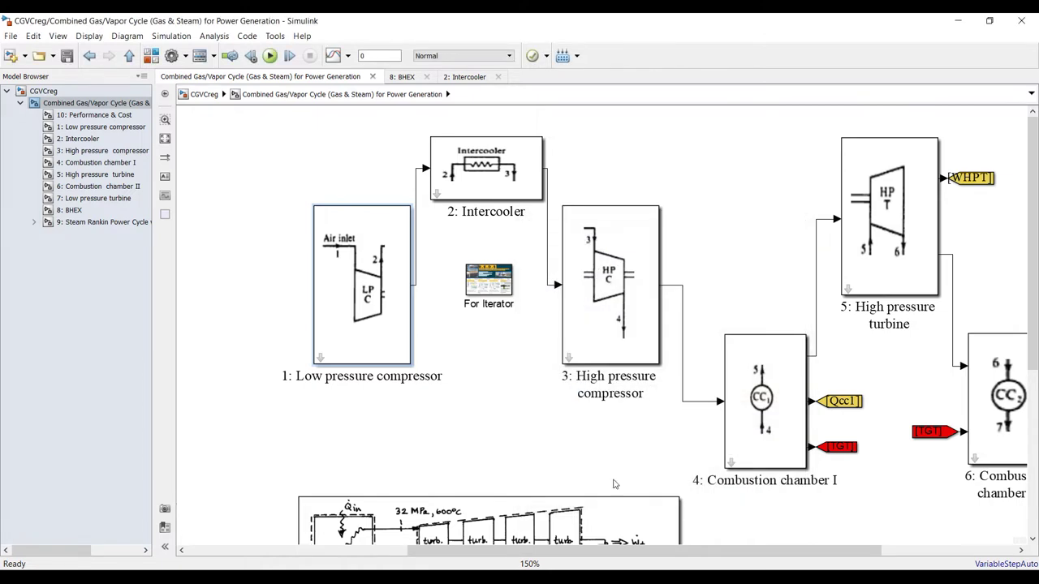
Review the low pressure compressor's isentropic index, specific heat capacity and LPC efficiency, and close its parameters
{"action": "double_click", "coordinate": [393, 295]}
{"action": "double_click", "coordinate": [680, 397]}
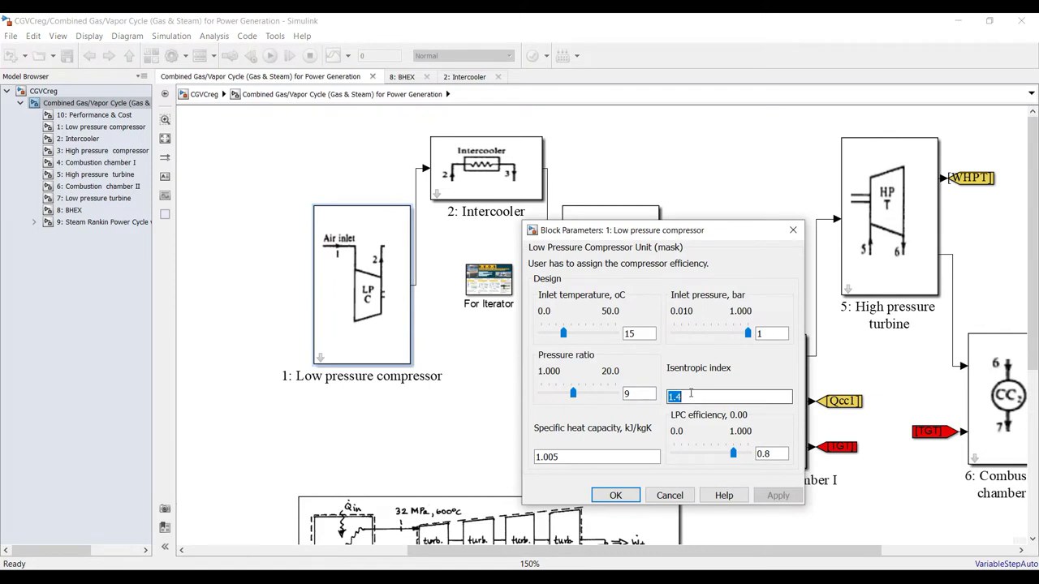
{"action": "double_click", "coordinate": [583, 456]}
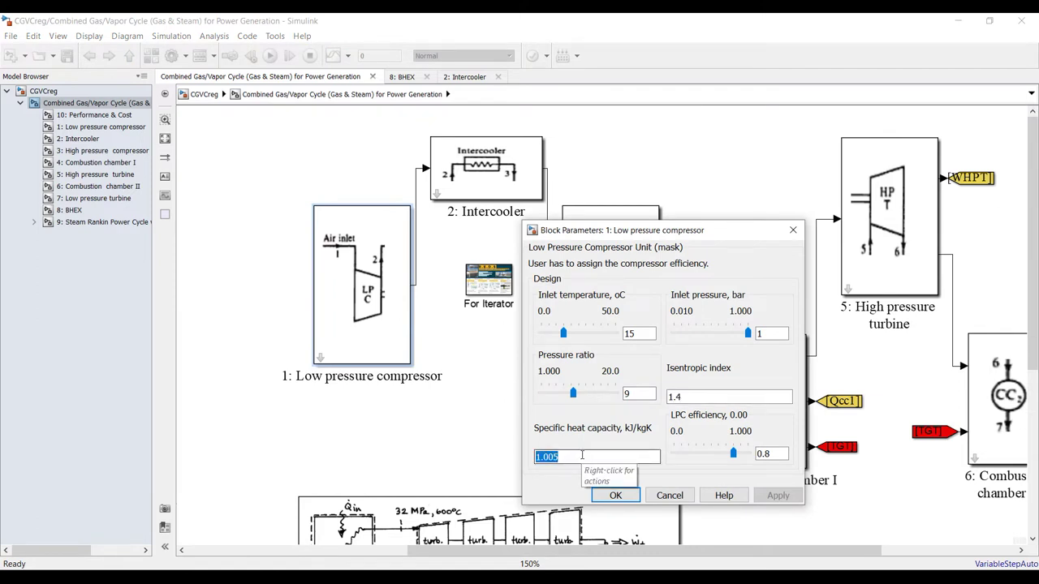
{"action": "left_click_drag", "start_coordinate": [698, 231], "coordinate": [594, 152]}
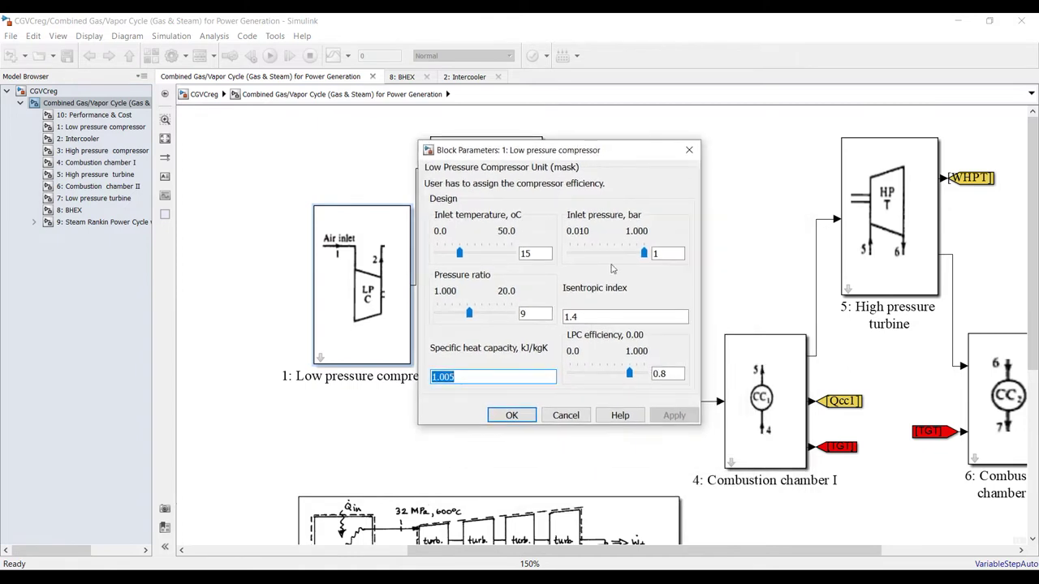
{"action": "double_click", "coordinate": [664, 374]}
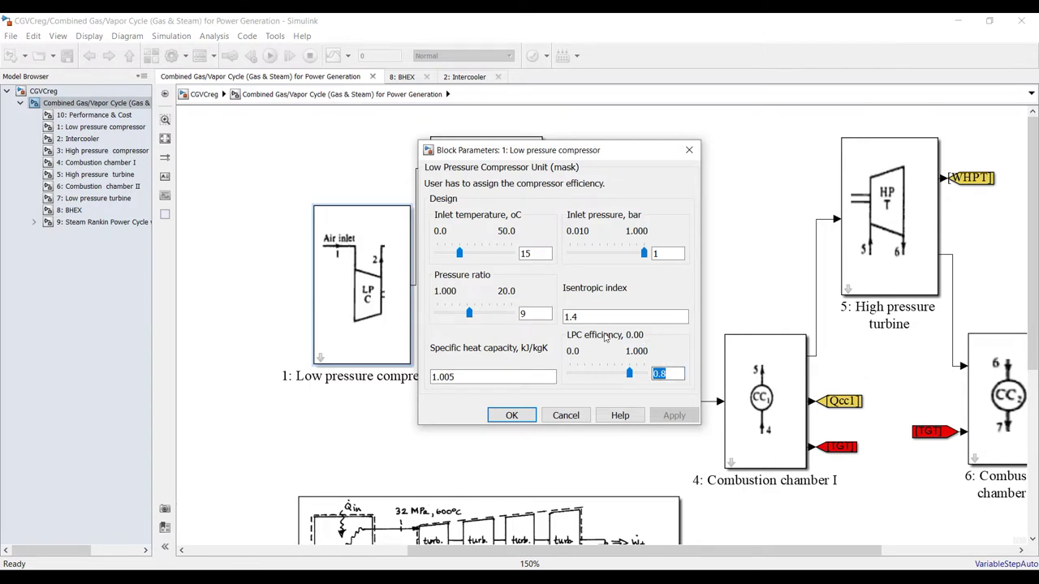
{"action": "left_click", "coordinate": [513, 415]}
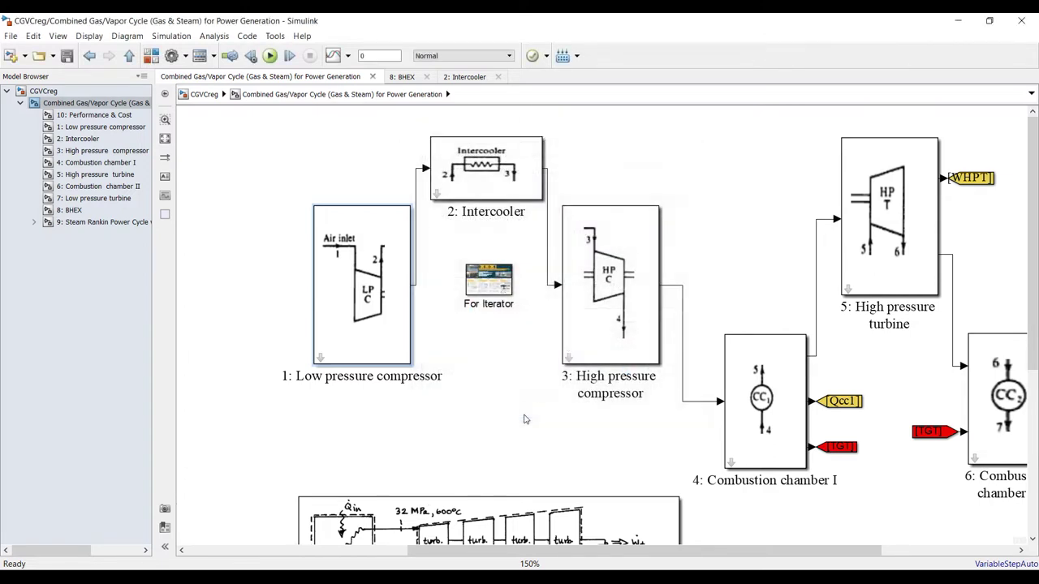
Review the intercooler's inlet cooling air temperature, specific heat capacity and ICooler efficiency, and close its parameters
{"action": "double_click", "coordinate": [503, 175]}
{"action": "left_click_drag", "start_coordinate": [832, 123], "coordinate": [520, 234]}
{"action": "double_click", "coordinate": [528, 230]}
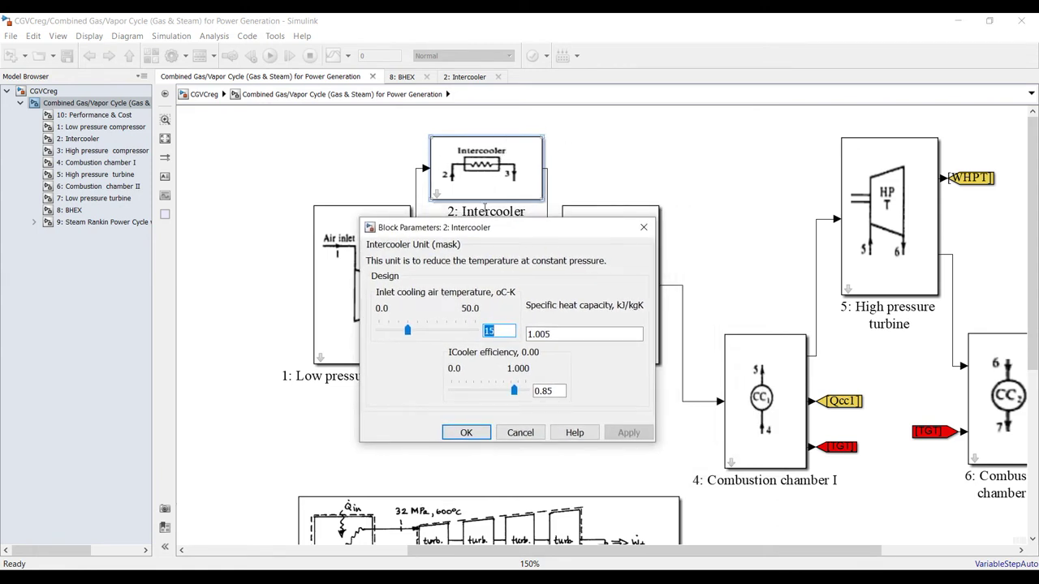
{"action": "left_click", "coordinate": [511, 333]}
{"action": "double_click", "coordinate": [509, 332]}
{"action": "double_click", "coordinate": [591, 333]}
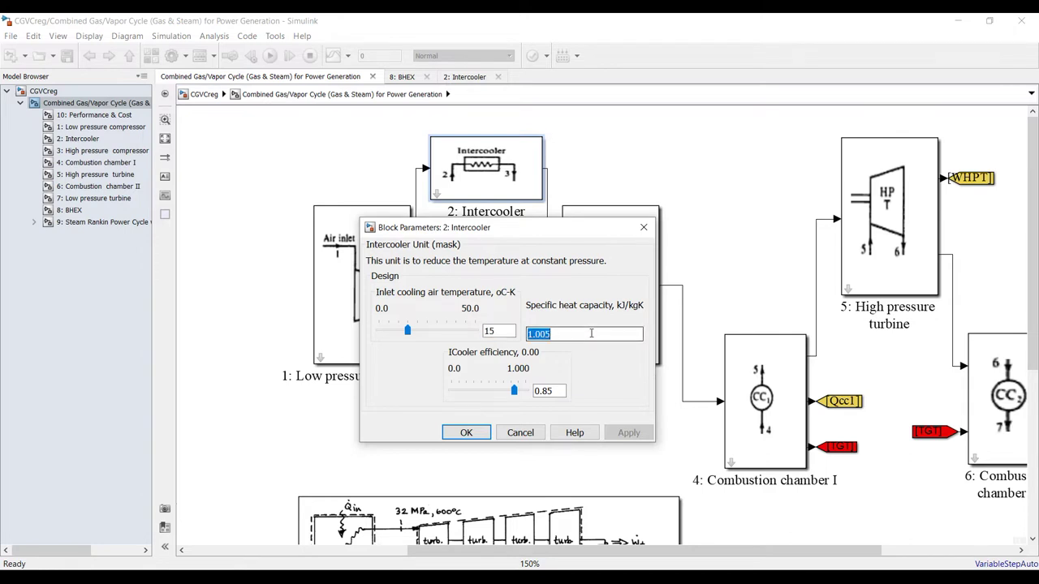
{"action": "double_click", "coordinate": [563, 390]}
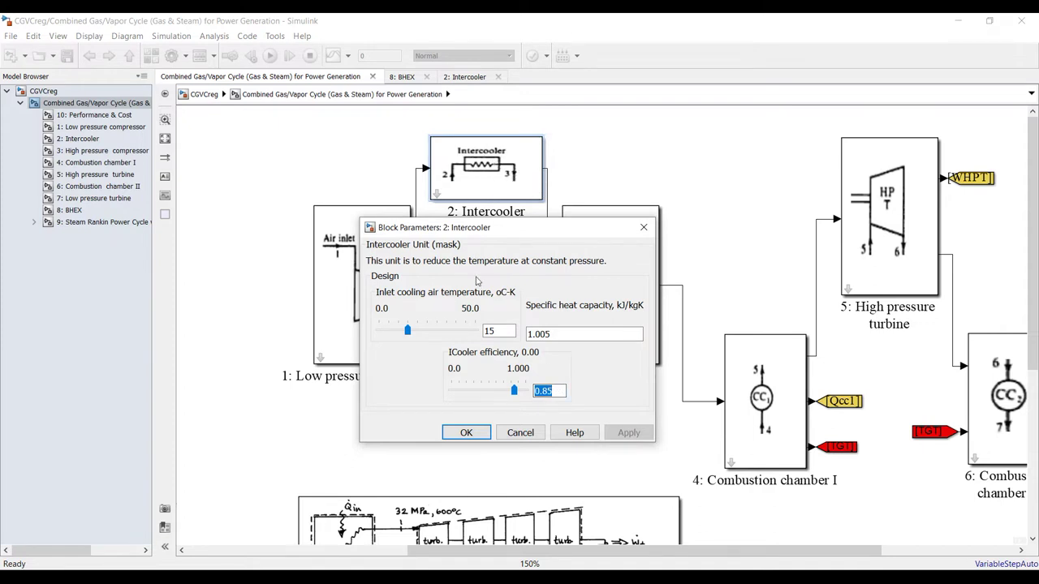
{"action": "left_click", "coordinate": [468, 434]}
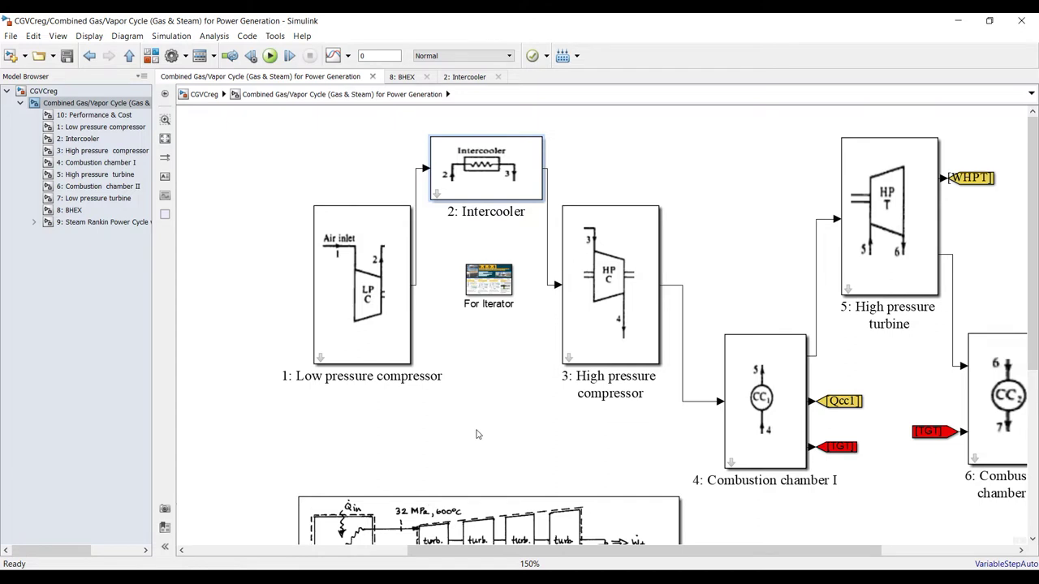
Review the high pressure compressor's parameters, including its pressure ratio, and close them
{"action": "double_click", "coordinate": [595, 269]}
{"action": "left_click_drag", "start_coordinate": [591, 270], "coordinate": [413, 181]}
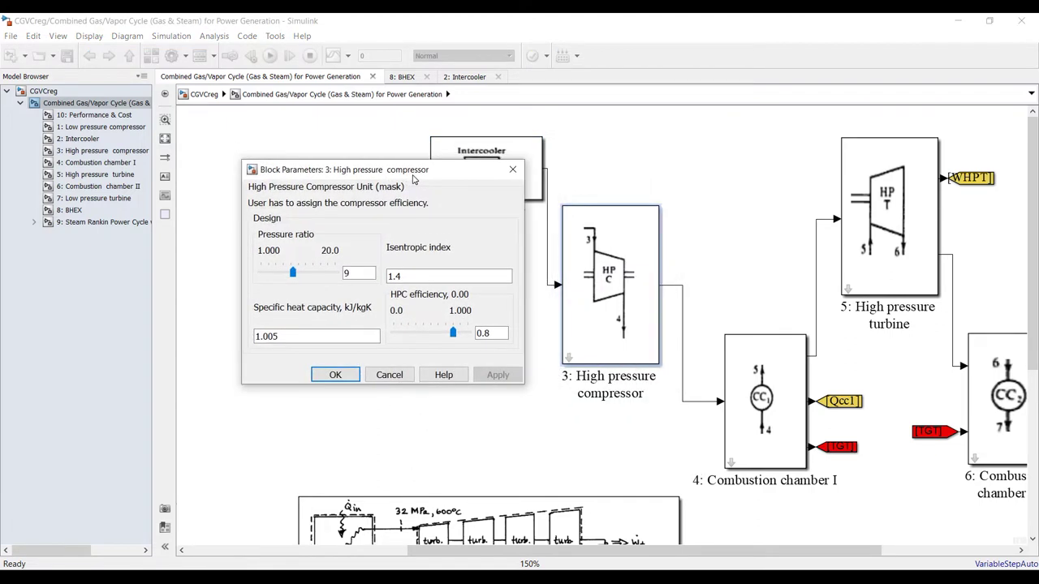
{"action": "double_click", "coordinate": [354, 274]}
{"action": "left_click", "coordinate": [335, 376]}
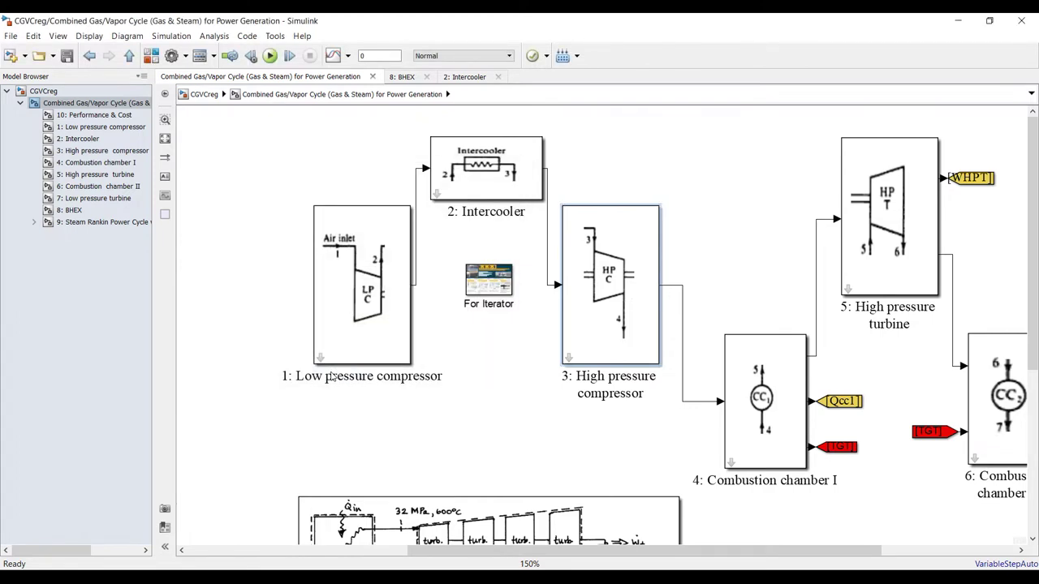
Open the parameters of Combustion chamber I and examine its specific heat capacity
{"action": "double_click", "coordinate": [771, 380]}
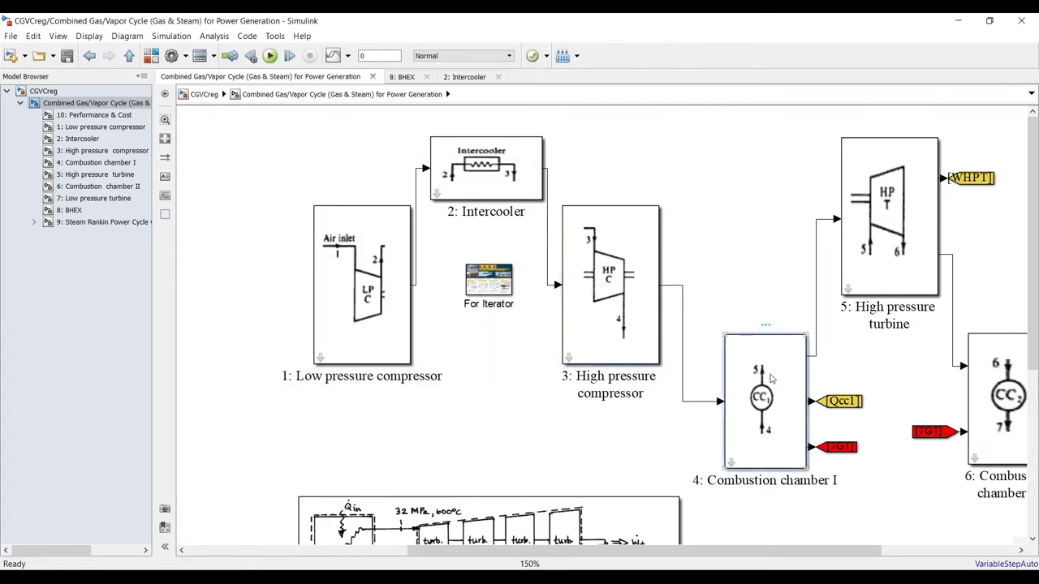
{"action": "left_click_drag", "start_coordinate": [686, 441], "coordinate": [243, 153]}
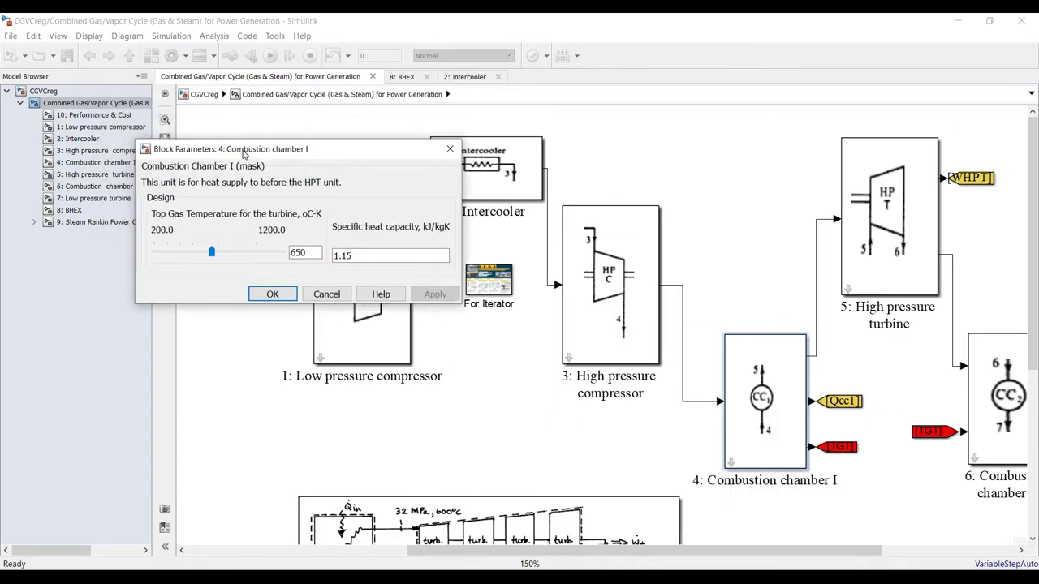
{"action": "double_click", "coordinate": [381, 255]}
{"action": "left_click", "coordinate": [369, 255]}
{"action": "double_click", "coordinate": [371, 255]}
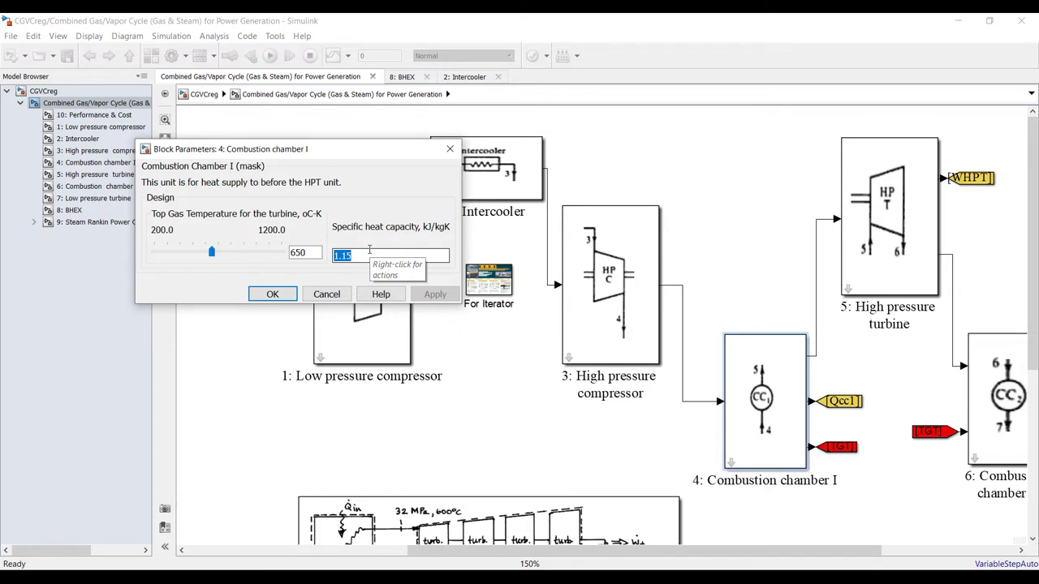
{"action": "left_click", "coordinate": [355, 255]}
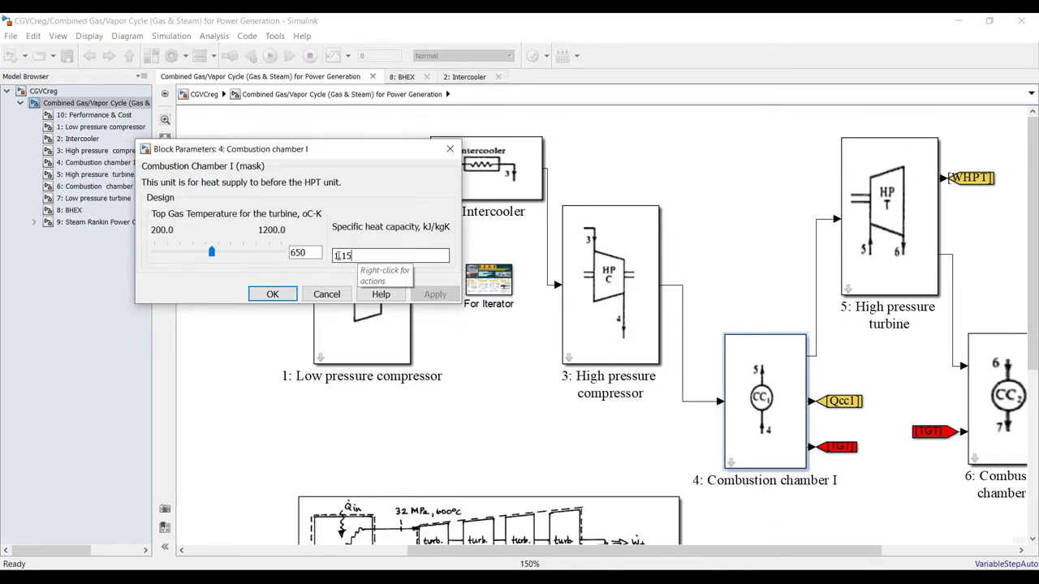
Set the top gas temperature for the turbine in Combustion chamber I to 680 oC, apply it and close the parameters
{"action": "double_click", "coordinate": [309, 253]}
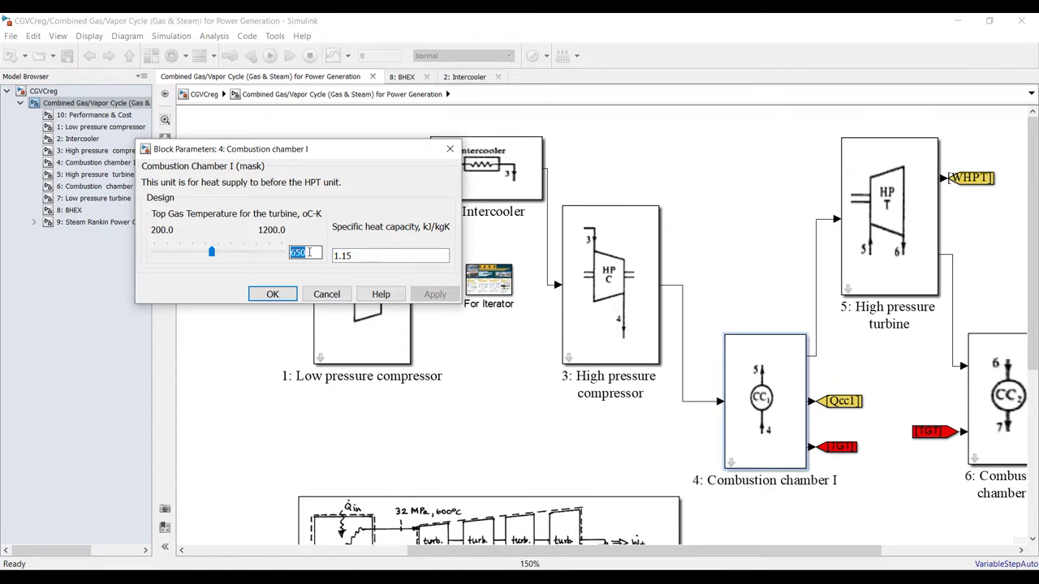
{"action": "left_click", "coordinate": [310, 252]}
{"action": "double_click", "coordinate": [311, 252]}
{"action": "type", "text": "6"}
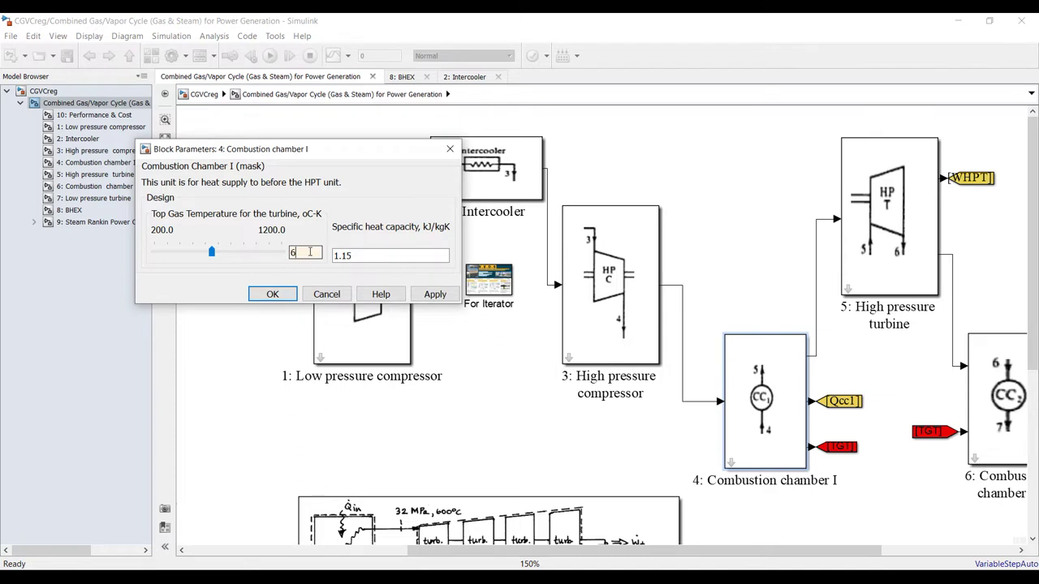
{"action": "type", "text": "80"}
{"action": "left_click", "coordinate": [430, 294]}
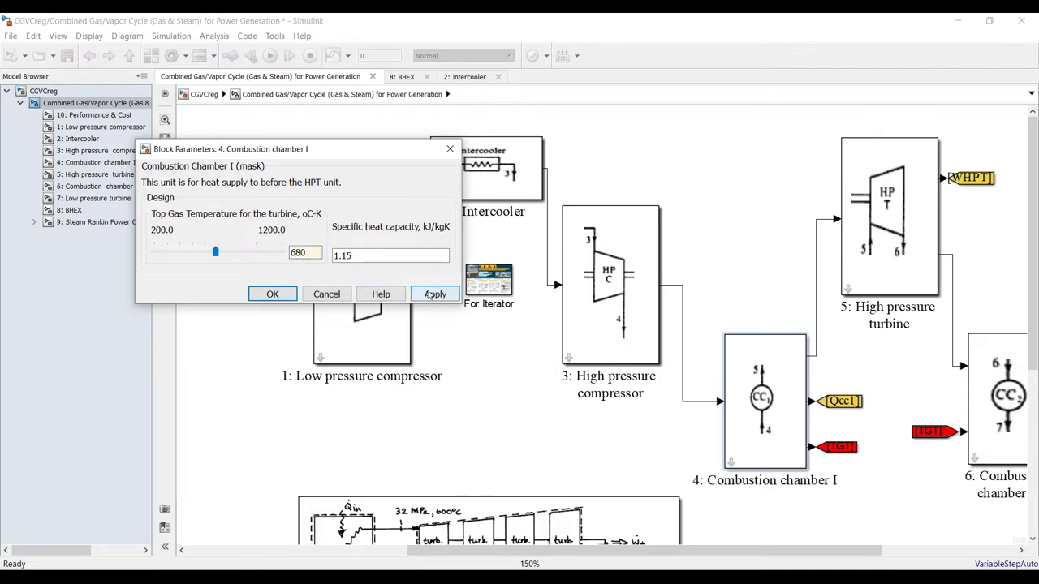
{"action": "left_click", "coordinate": [273, 294]}
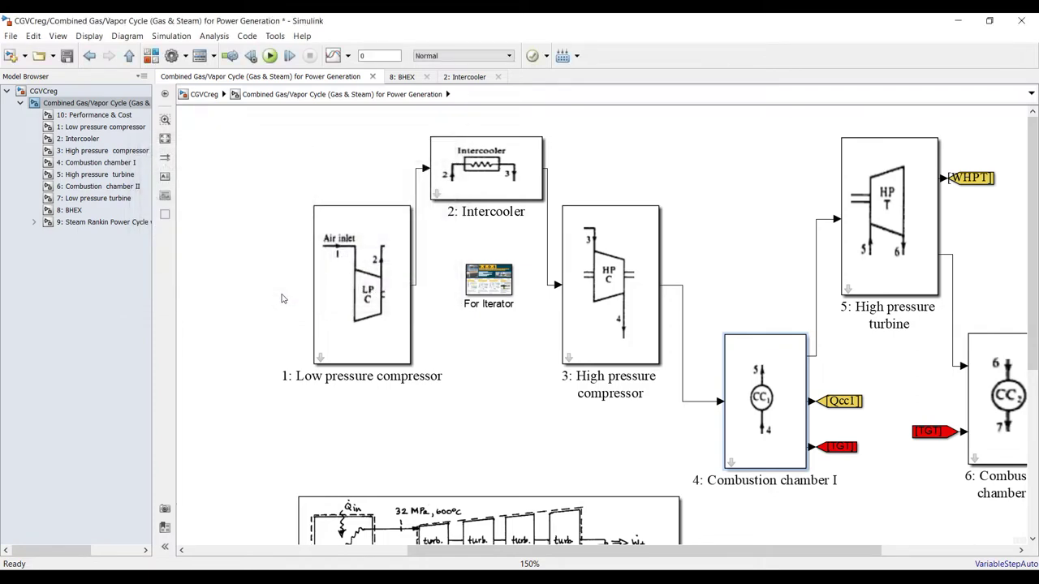
Review the high pressure turbine's isentropic index, specific heat capacity, mechanical efficiency and turbine isentropic efficiency, and close its parameters
{"action": "key", "text": "space"}
{"action": "scroll", "coordinate": [768, 201], "scroll_direction": "up", "scroll_amount": 3}
{"action": "double_click", "coordinate": [607, 195]}
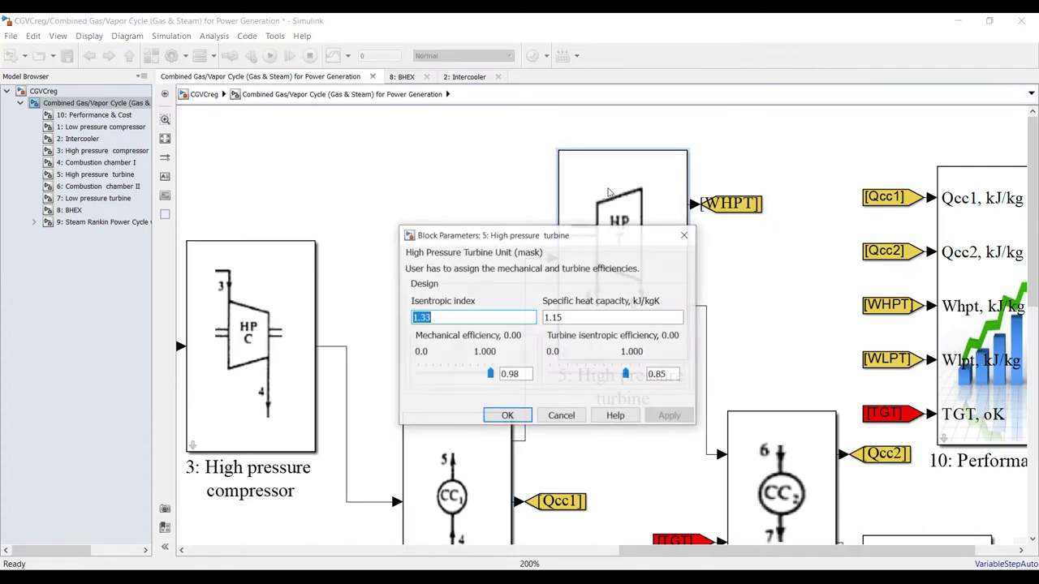
{"action": "double_click", "coordinate": [462, 317]}
{"action": "double_click", "coordinate": [572, 316]}
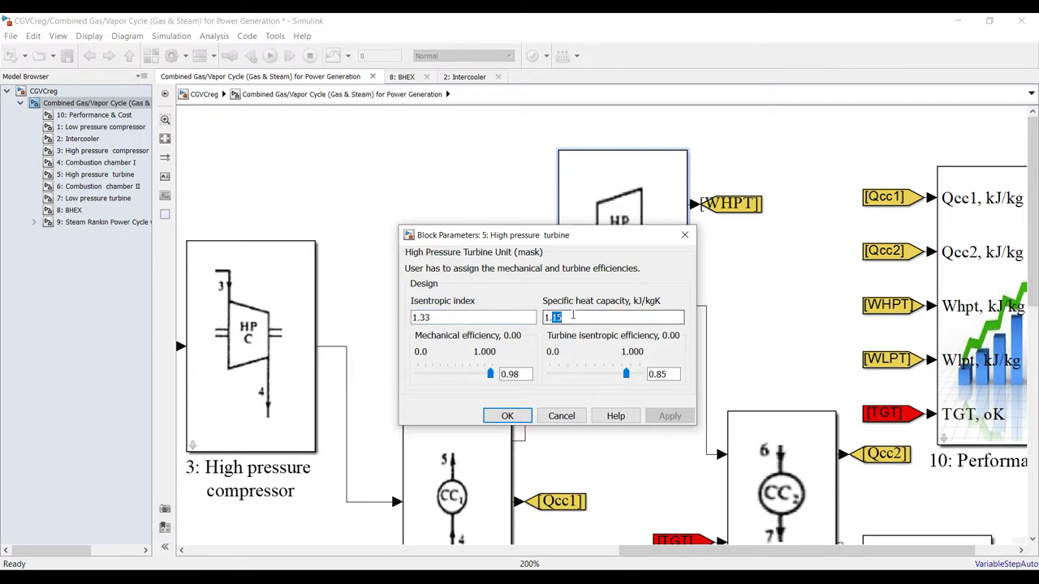
{"action": "left_click_drag", "start_coordinate": [529, 374], "coordinate": [501, 374]}
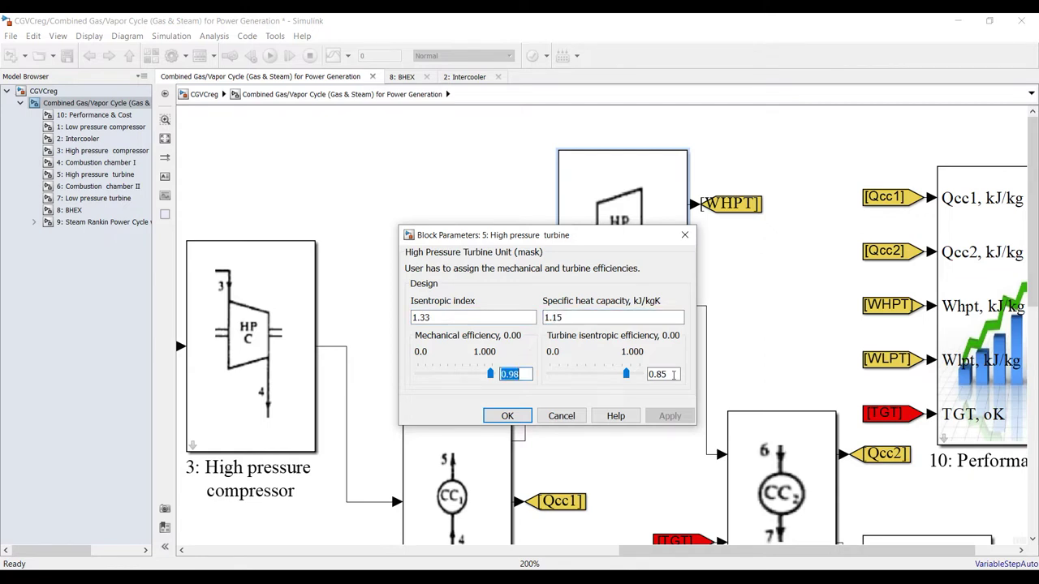
{"action": "left_click", "coordinate": [674, 375]}
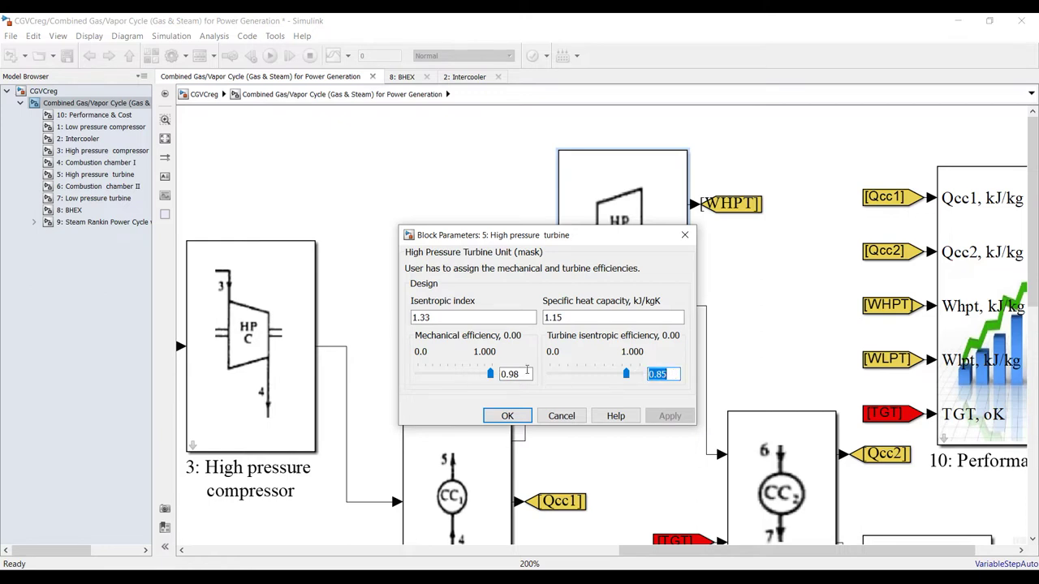
{"action": "left_click_drag", "start_coordinate": [529, 374], "coordinate": [502, 375]}
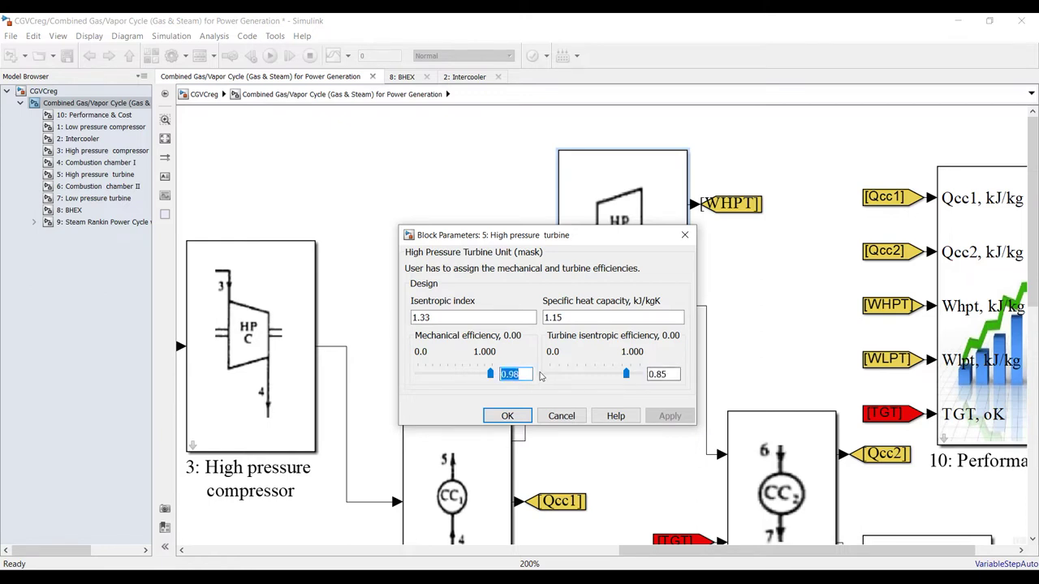
{"action": "left_click", "coordinate": [664, 374]}
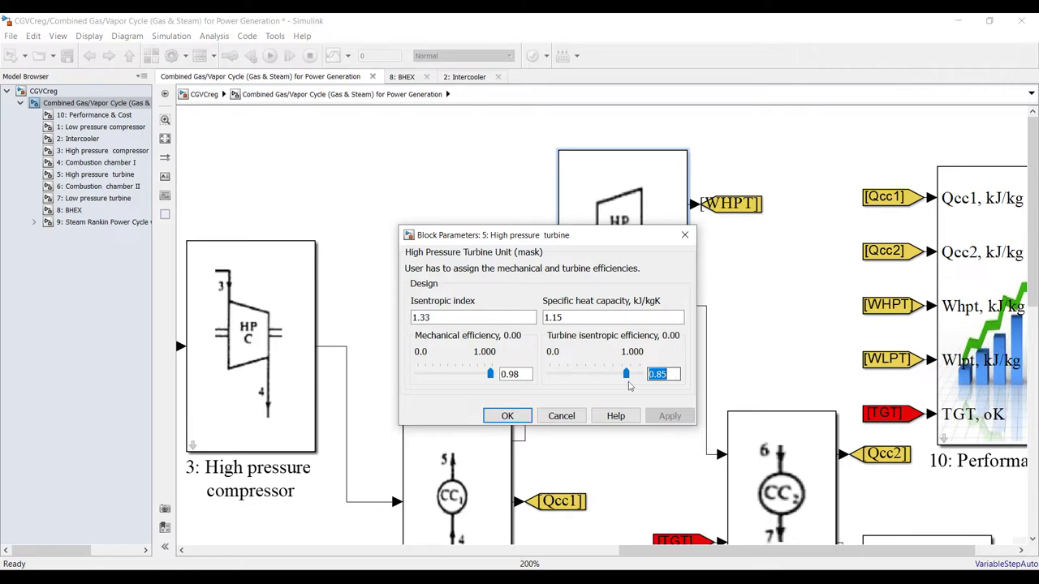
{"action": "left_click", "coordinate": [507, 417]}
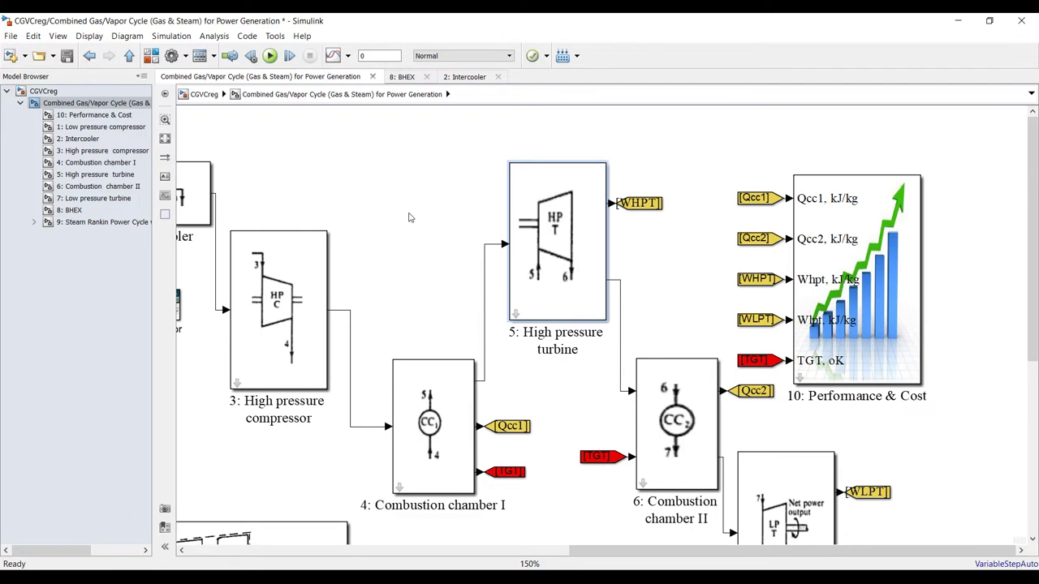
Check the line from the high pressure turbine to Combustion chamber II and the chamber's specific heat capacity, and close its parameters
{"action": "left_click", "coordinate": [621, 297]}
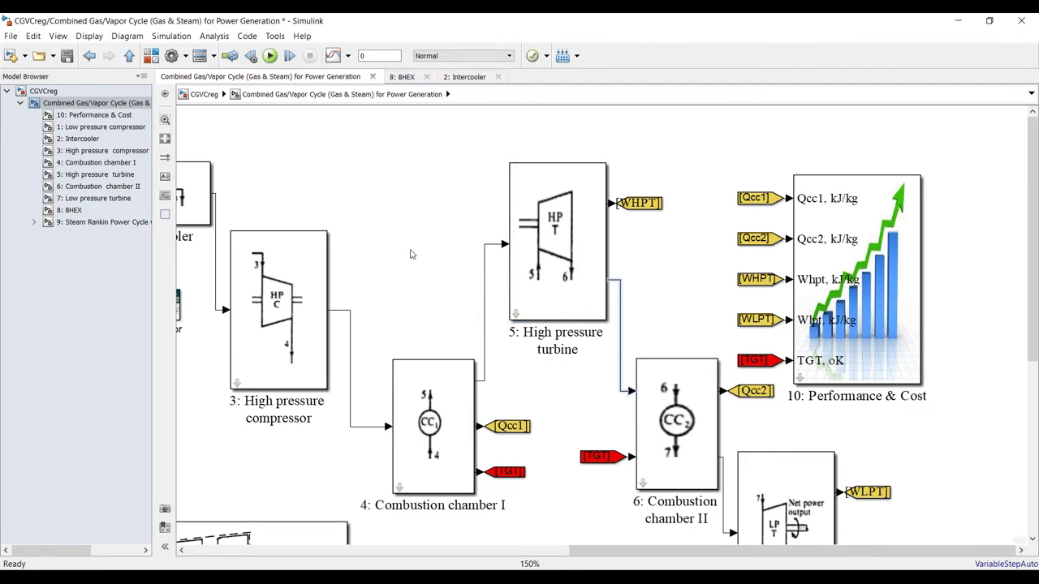
{"action": "scroll", "coordinate": [410, 254], "scroll_direction": "down", "scroll_amount": 2}
{"action": "scroll", "coordinate": [556, 230], "scroll_direction": "up", "scroll_amount": 5}
{"action": "double_click", "coordinate": [556, 230]}
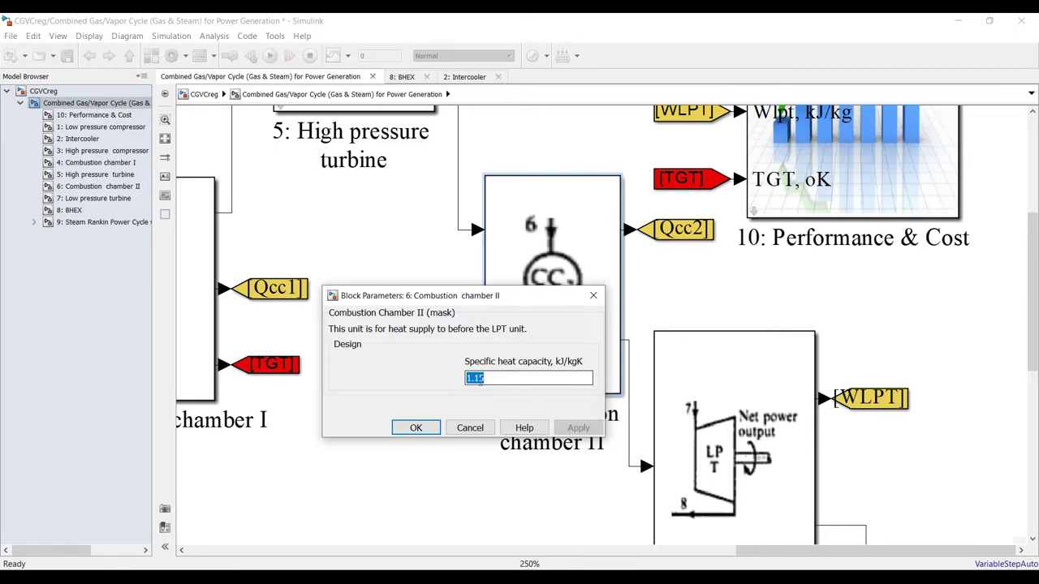
{"action": "left_click", "coordinate": [418, 430]}
{"action": "scroll", "coordinate": [410, 251], "scroll_direction": "down", "scroll_amount": 2}
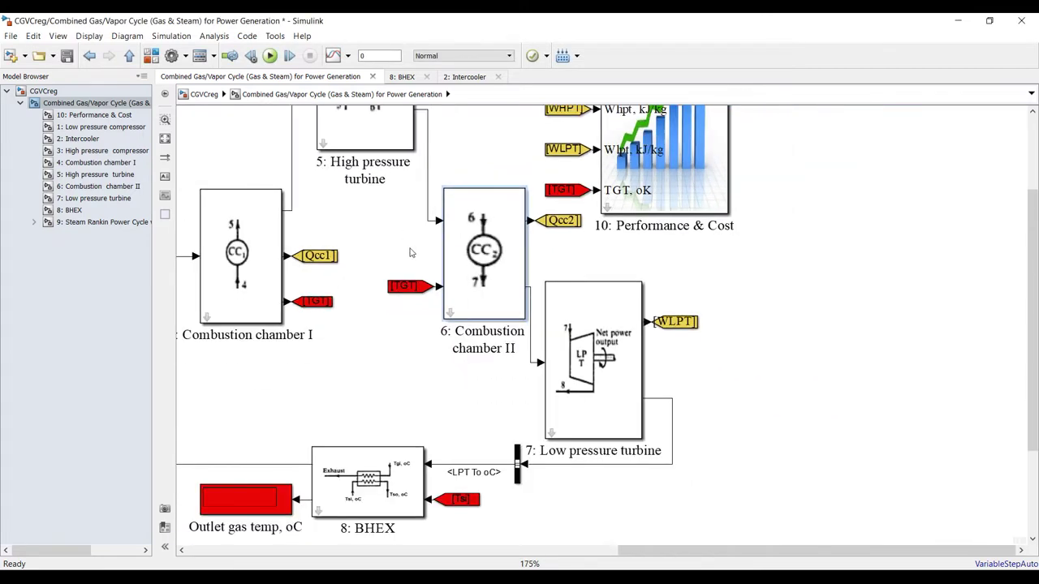
Review the low pressure turbine's isentropic index, specific heat capacity, turbine isentropic efficiency and pressure ratio, and close its parameters
{"action": "scroll", "coordinate": [661, 376], "scroll_direction": "up", "scroll_amount": 2}
{"action": "double_click", "coordinate": [533, 280]}
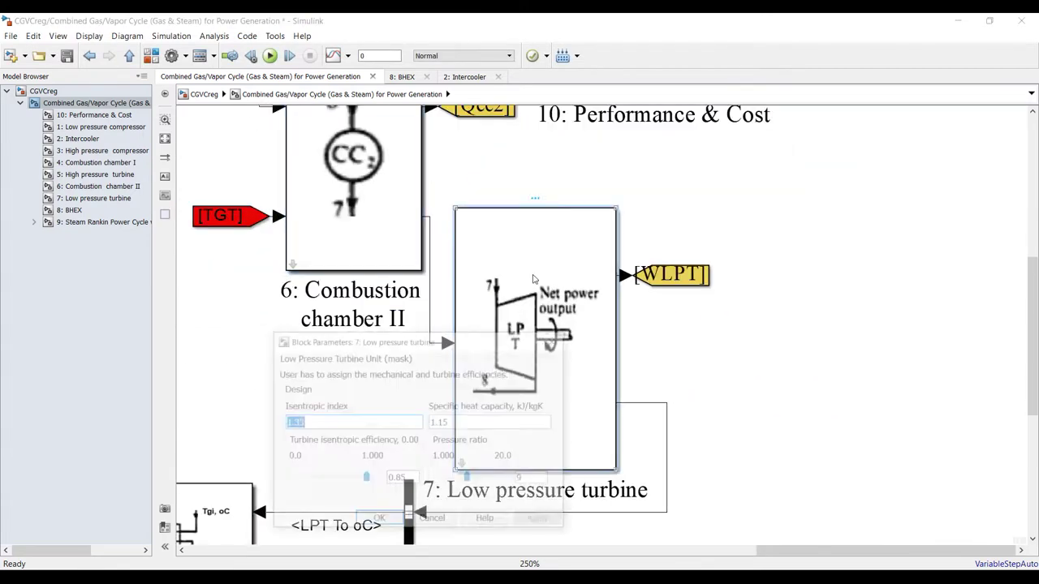
{"action": "left_click_drag", "start_coordinate": [463, 344], "coordinate": [845, 199]}
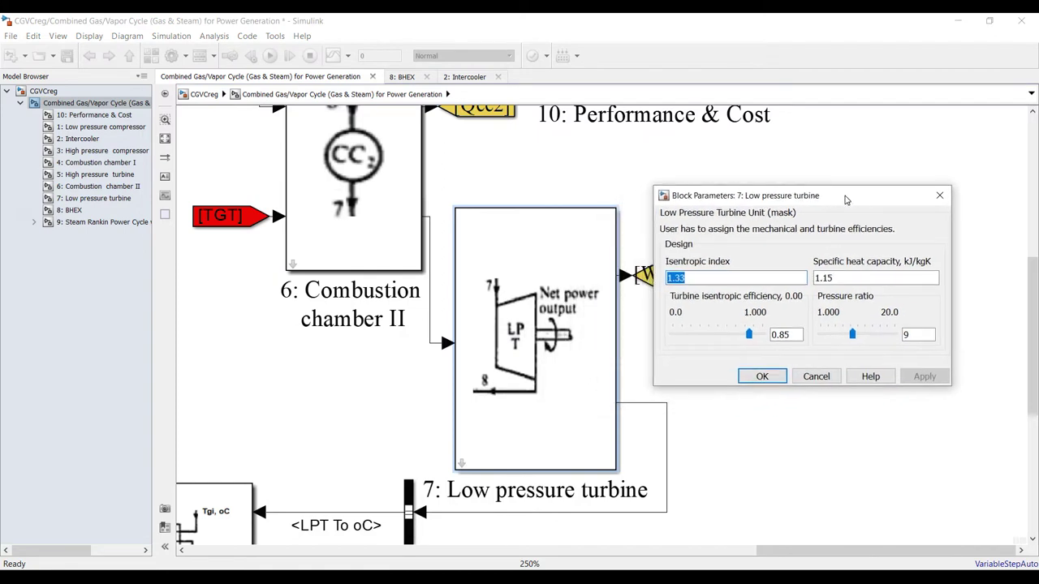
{"action": "left_click", "coordinate": [711, 281]}
{"action": "key", "text": "shift+Left"}
{"action": "key", "text": "shift+Left"}
{"action": "left_click", "coordinate": [840, 277]}
{"action": "key", "text": "shift+Home"}
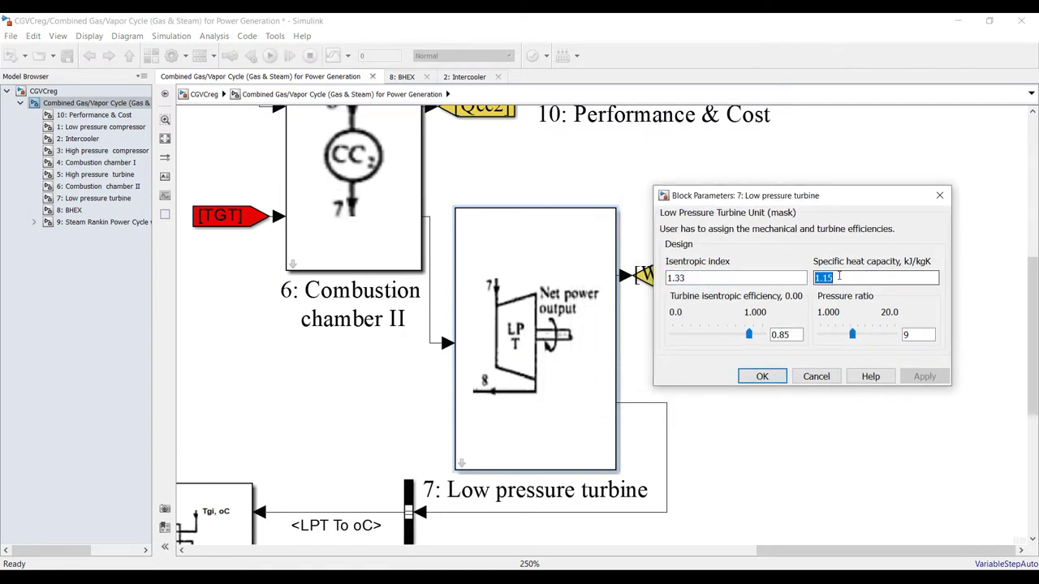
{"action": "double_click", "coordinate": [796, 335]}
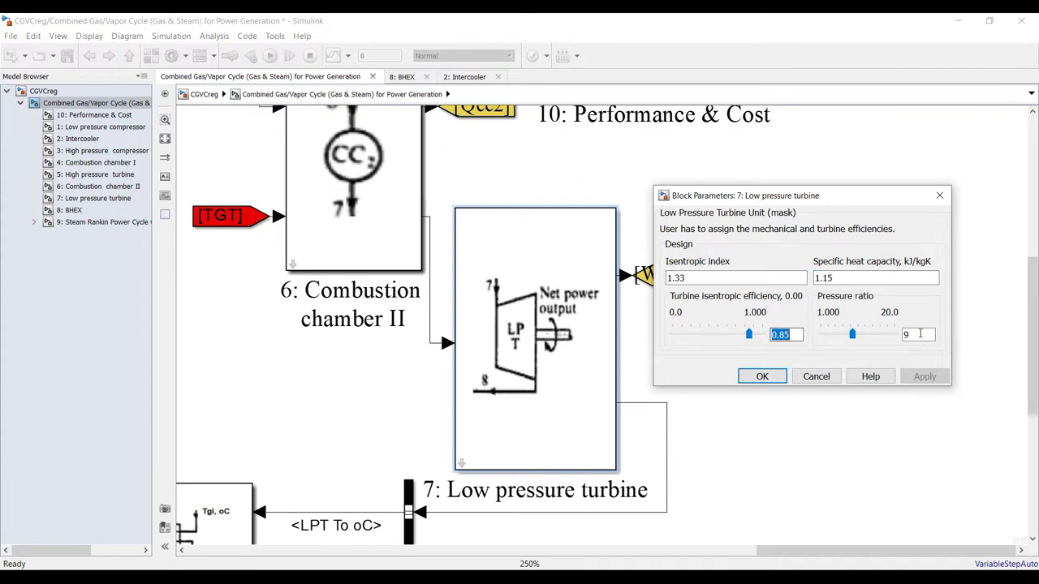
{"action": "double_click", "coordinate": [919, 335]}
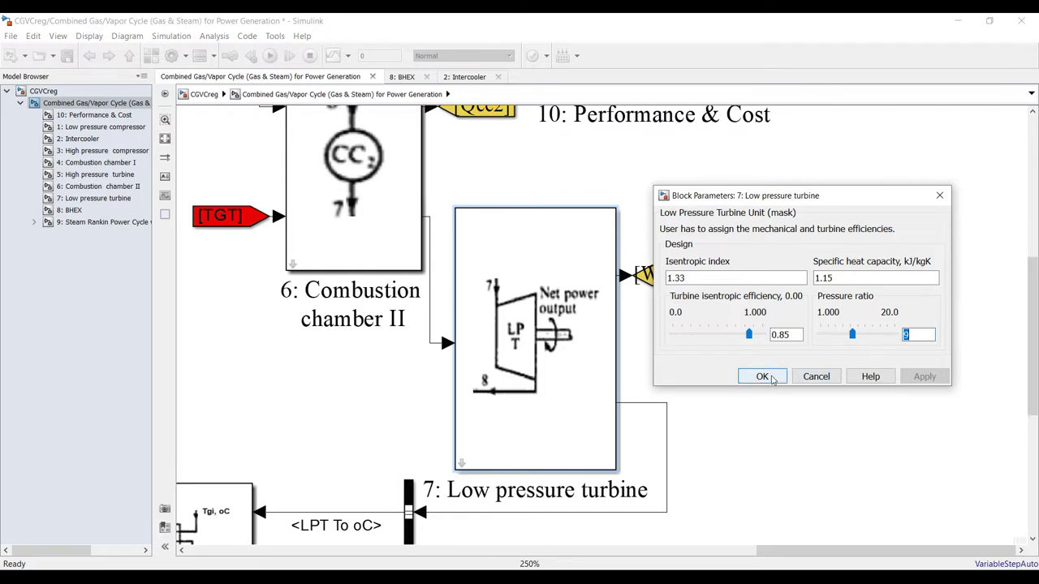
{"action": "left_click", "coordinate": [763, 377]}
Examine the overall cycle layout and the connection from the low pressure turbine to the BHEX block
{"action": "key", "text": "space"}
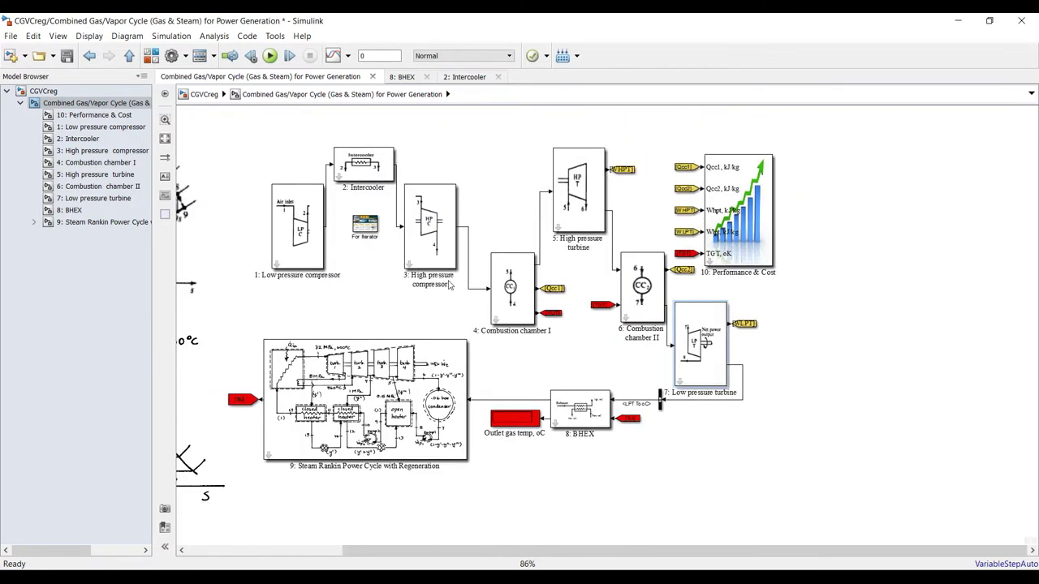
{"action": "scroll", "coordinate": [342, 242], "scroll_direction": "up", "scroll_amount": 4}
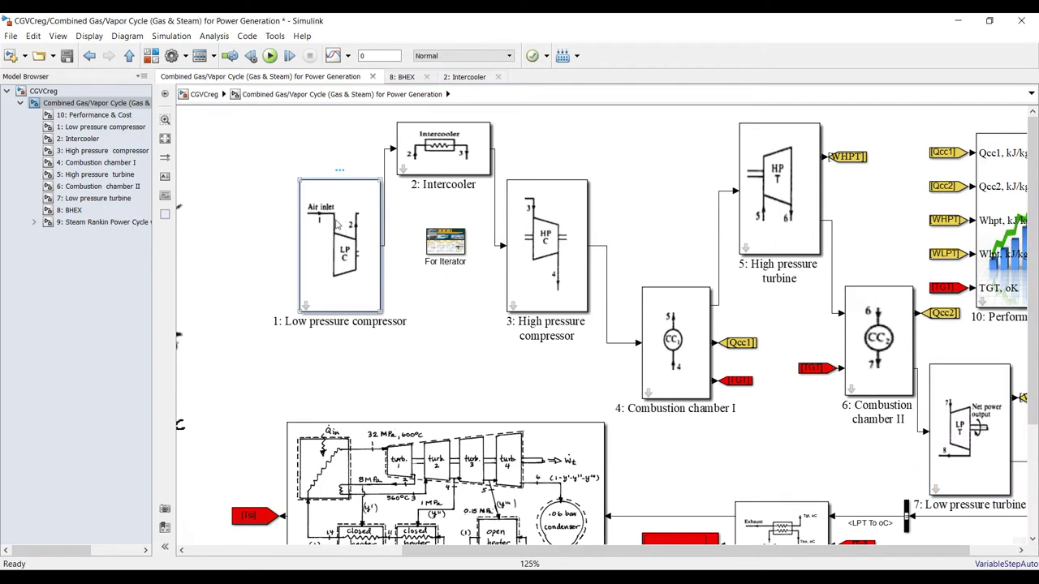
{"action": "scroll", "coordinate": [276, 188], "scroll_direction": "down", "scroll_amount": 1}
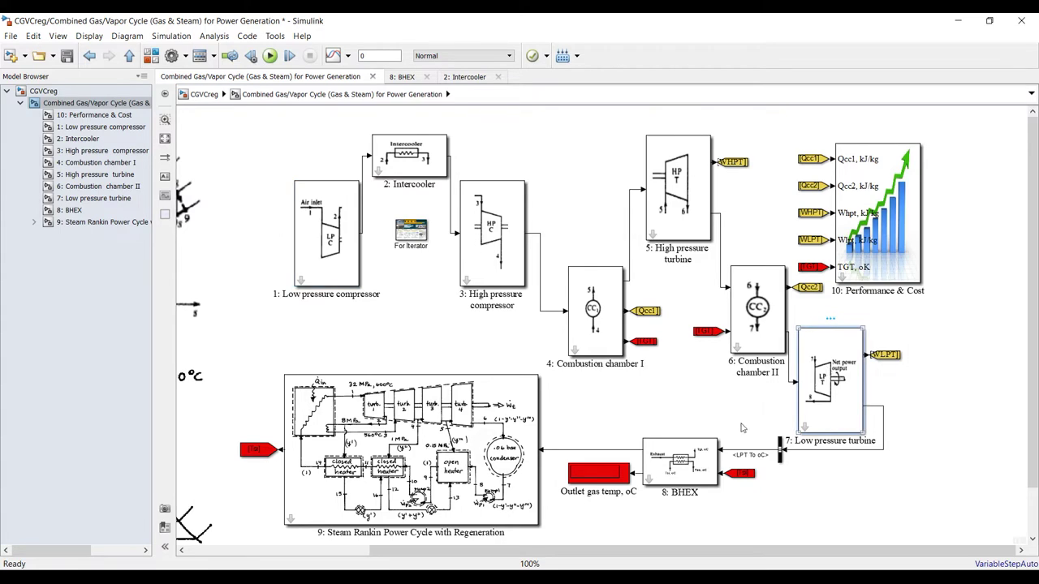
{"action": "scroll", "coordinate": [700, 518], "scroll_direction": "up", "scroll_amount": 5}
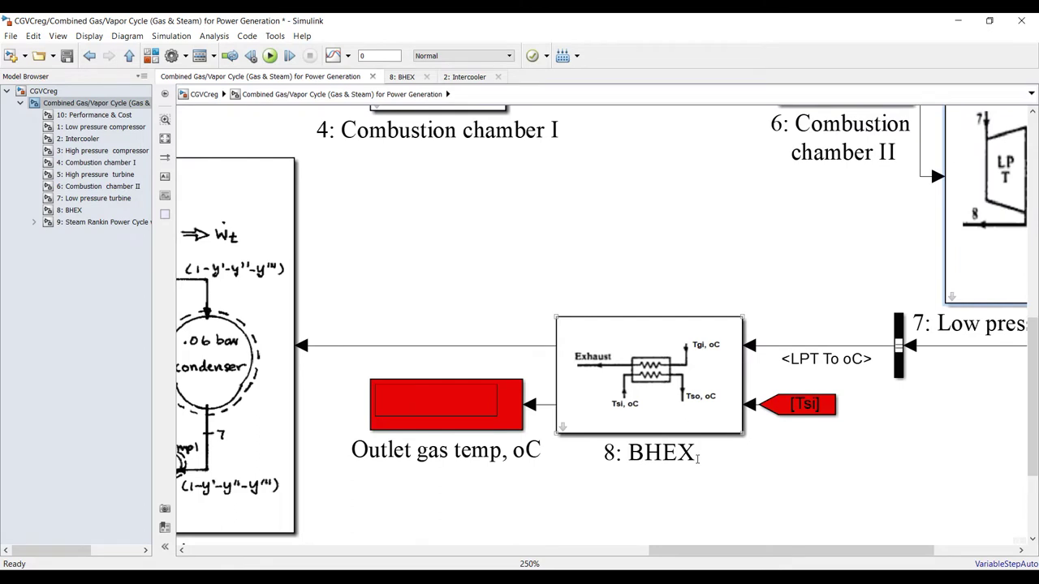
{"action": "scroll", "coordinate": [698, 458], "scroll_direction": "down", "scroll_amount": 3}
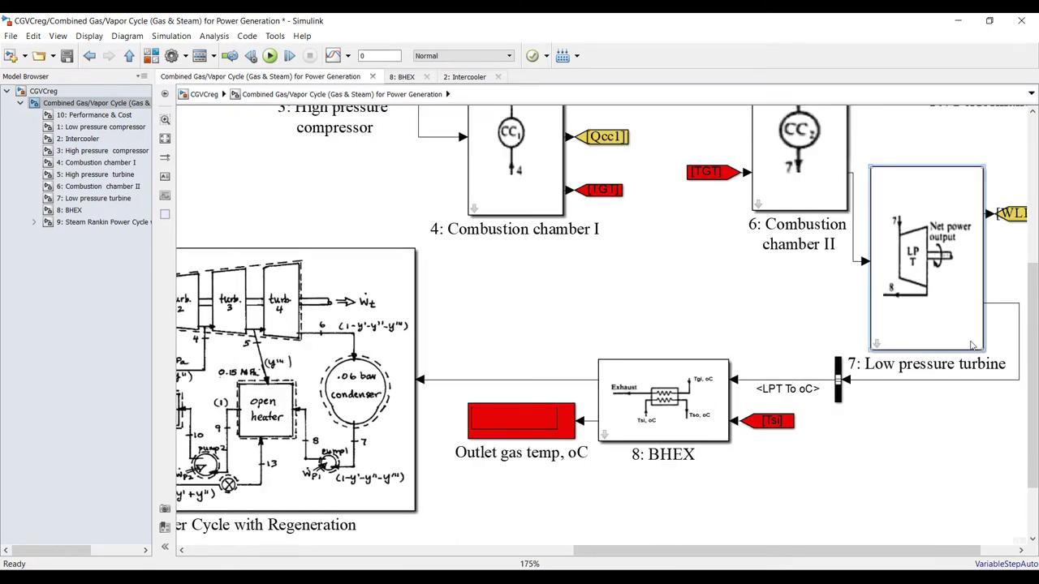
{"action": "scroll", "coordinate": [982, 395], "scroll_direction": "down", "scroll_amount": 5}
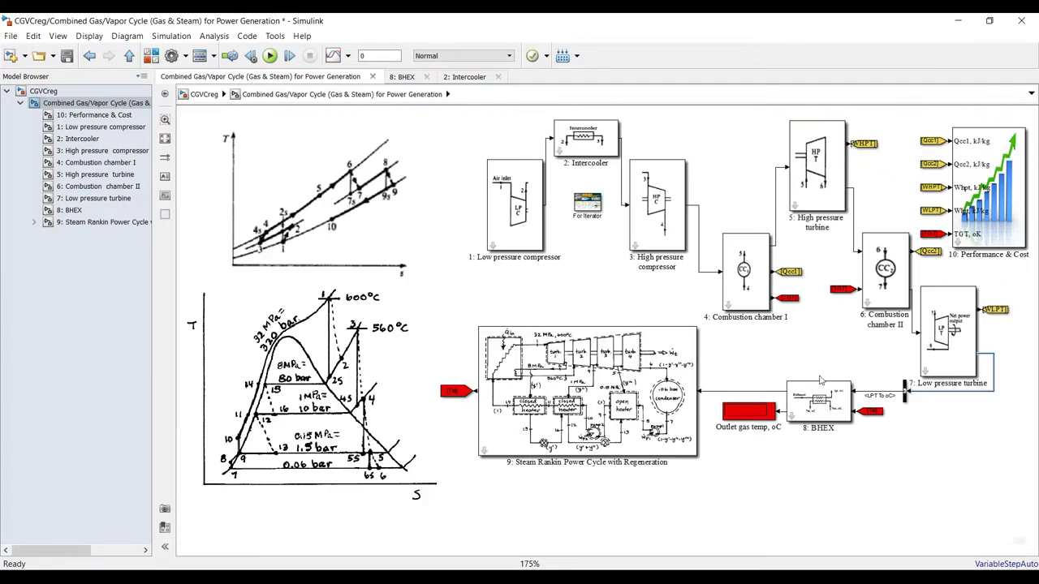
Review the BHEX block's effectiveness and exhaust gases specific heat capacity, and close its parameters
{"action": "scroll", "coordinate": [288, 215], "scroll_direction": "up", "scroll_amount": 3}
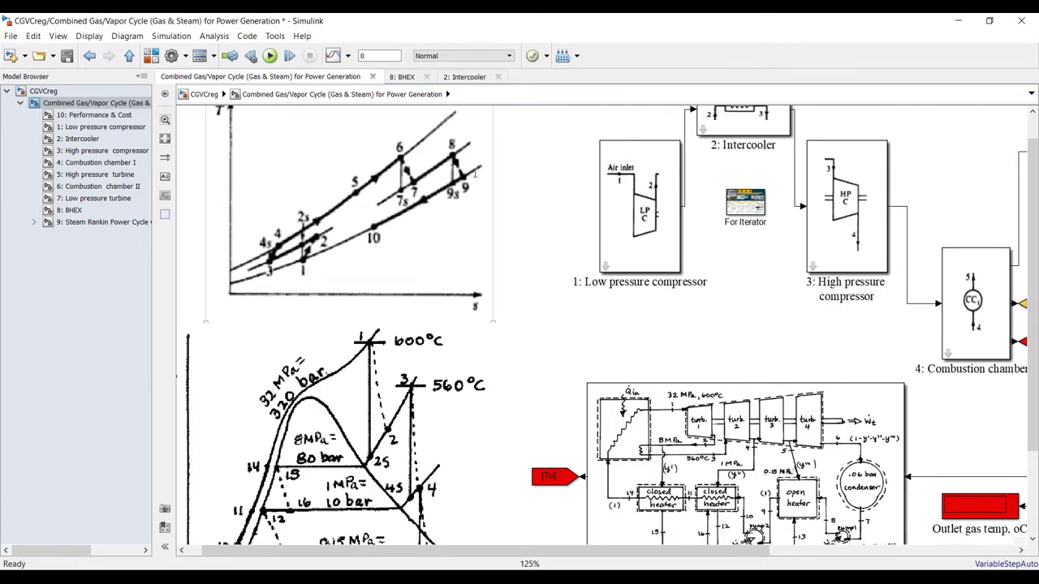
{"action": "scroll", "coordinate": [337, 218], "scroll_direction": "down", "scroll_amount": 4}
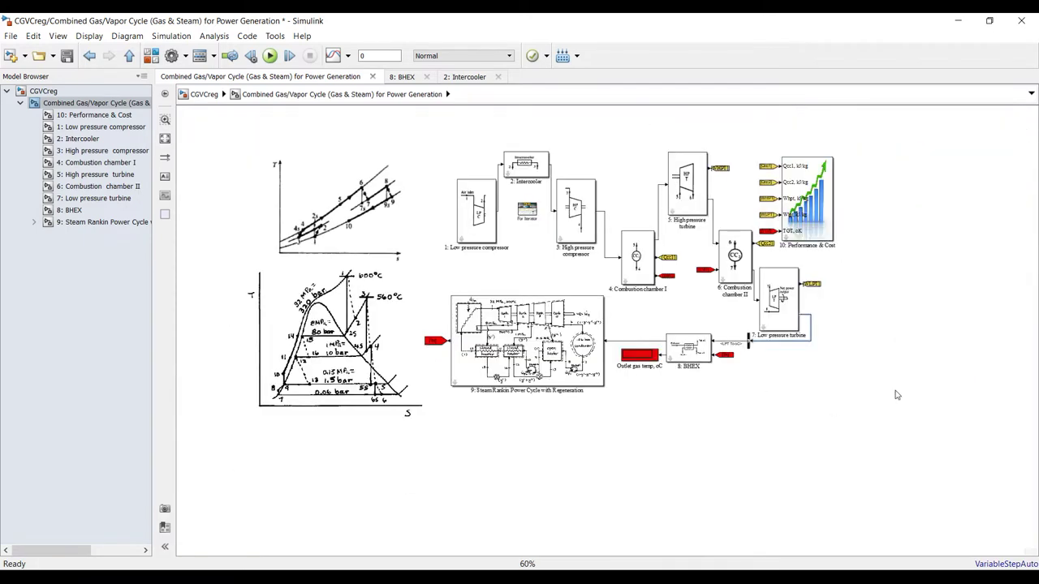
{"action": "scroll", "coordinate": [895, 395], "scroll_direction": "up", "scroll_amount": 5}
{"action": "scroll", "coordinate": [840, 353], "scroll_direction": "up", "scroll_amount": 2}
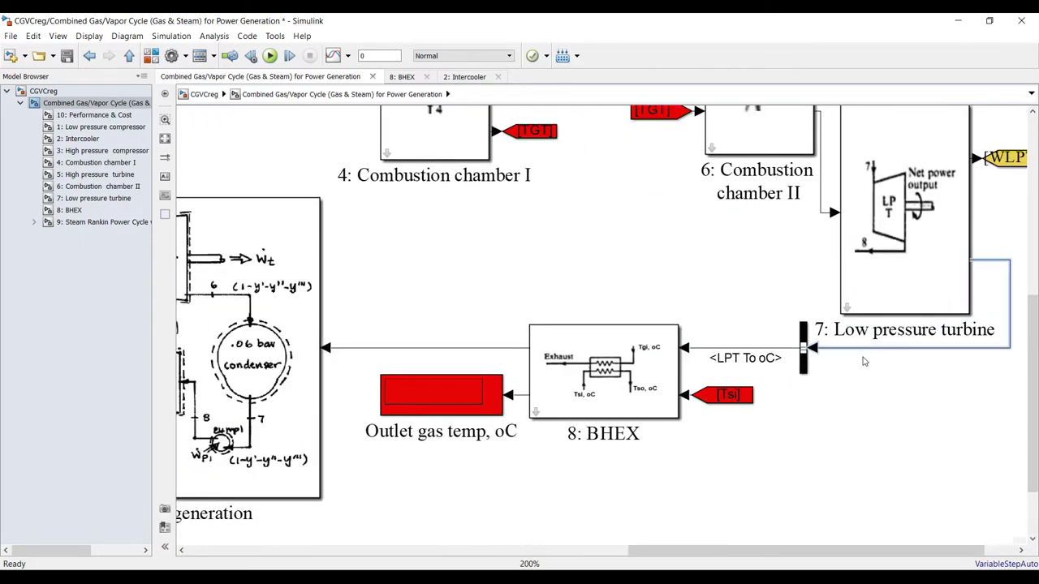
{"action": "scroll", "coordinate": [610, 381], "scroll_direction": "up", "scroll_amount": 4}
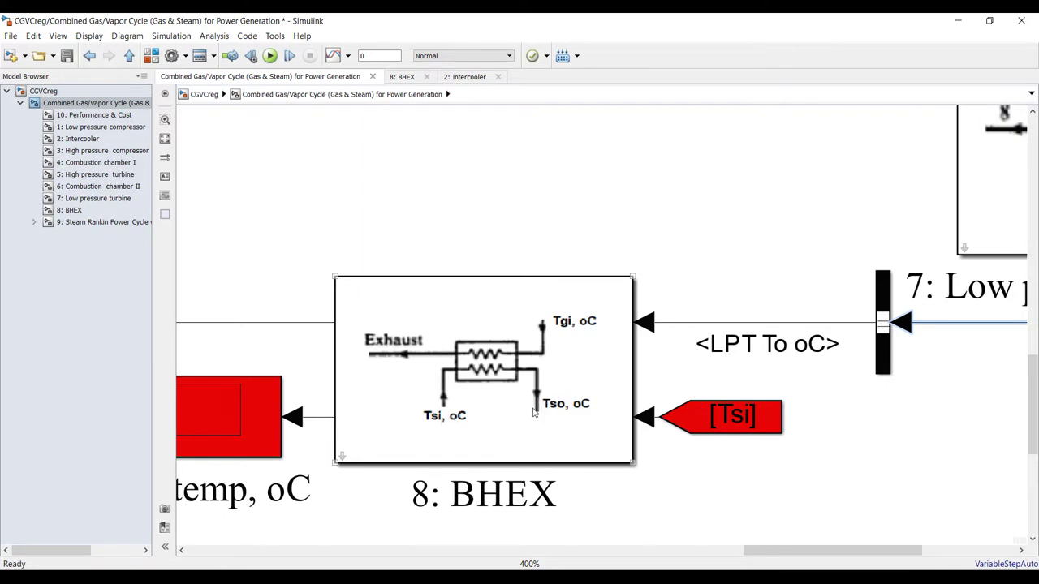
{"action": "scroll", "coordinate": [677, 342], "scroll_direction": "down", "scroll_amount": 2}
{"action": "double_click", "coordinate": [497, 327]}
{"action": "double_click", "coordinate": [373, 493]}
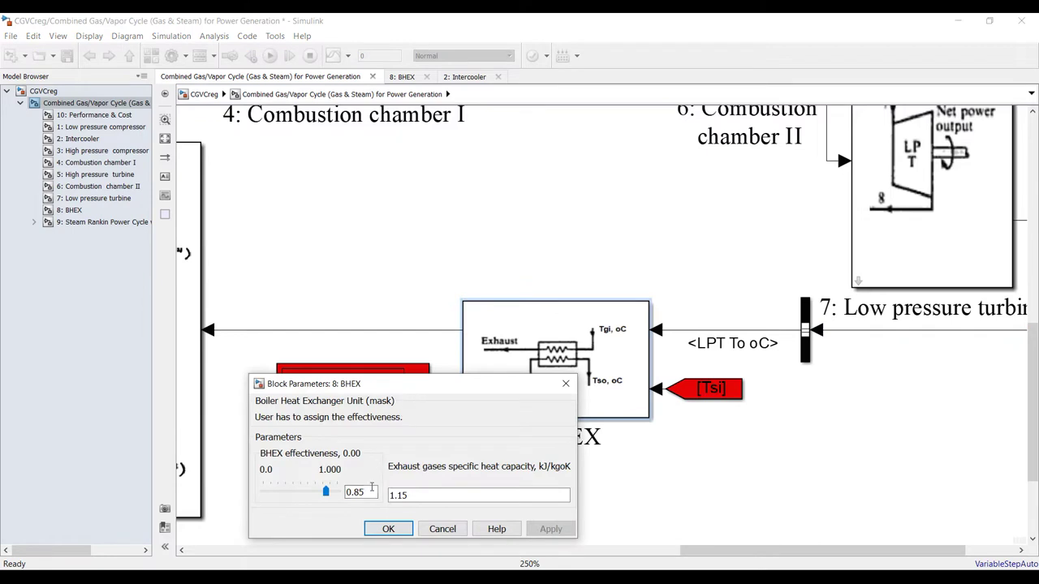
{"action": "double_click", "coordinate": [421, 496]}
{"action": "left_click", "coordinate": [389, 530]}
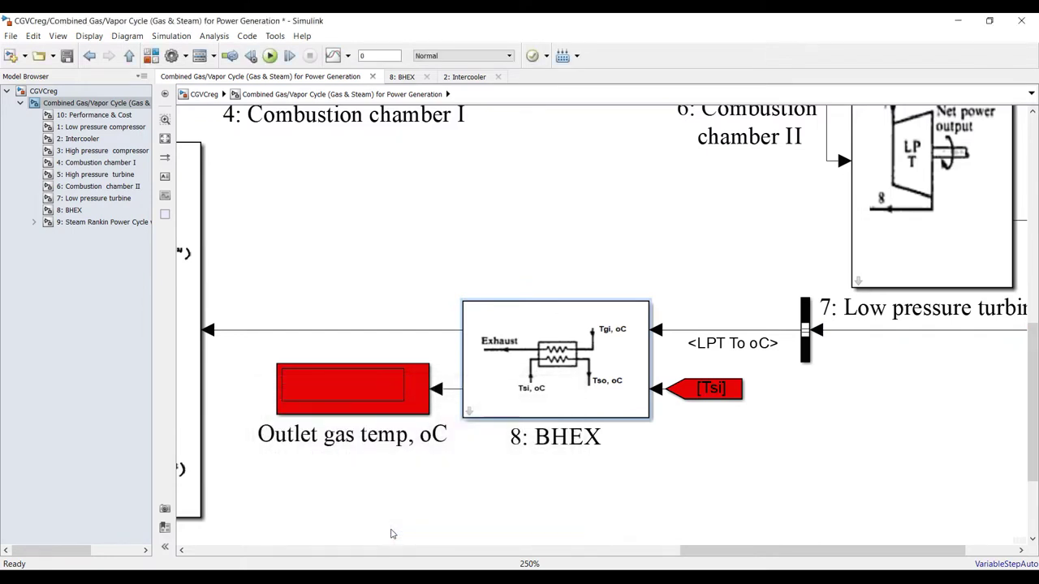
Examine the line from the BHEX to the Steam Rankin Power Cycle block and the steam cycle's T-S diagram
{"action": "scroll", "coordinate": [563, 235], "scroll_direction": "down", "scroll_amount": 1}
{"action": "scroll", "coordinate": [564, 234], "scroll_direction": "down", "scroll_amount": 2}
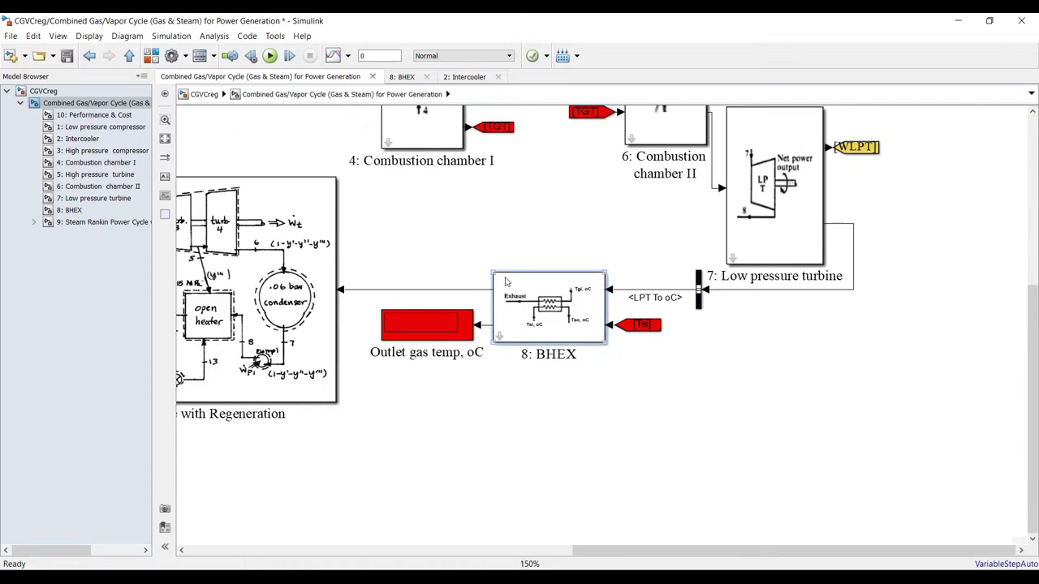
{"action": "left_click_drag", "start_coordinate": [578, 194], "coordinate": [506, 418]}
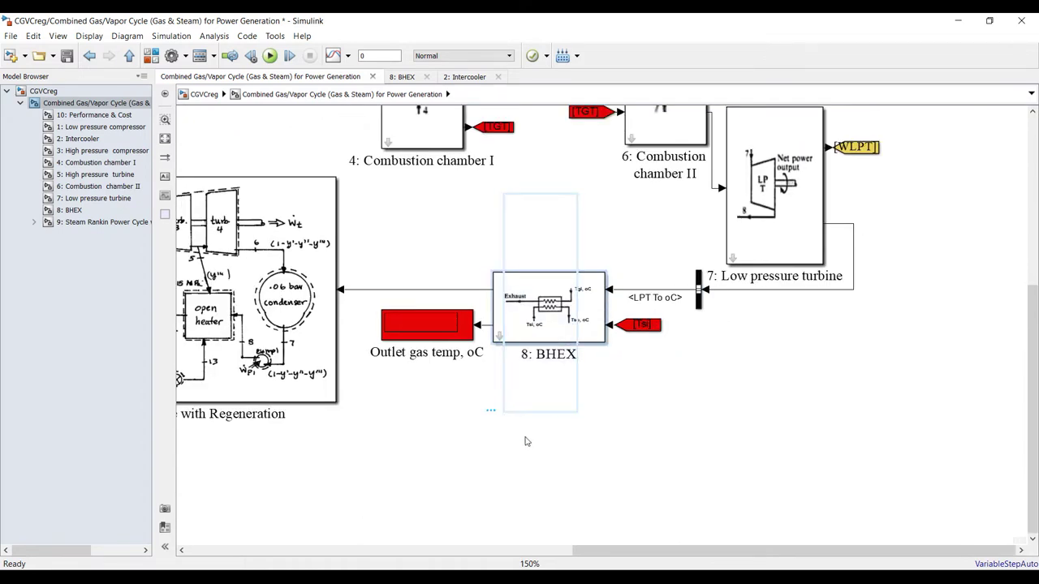
{"action": "scroll", "coordinate": [638, 403], "scroll_direction": "down", "scroll_amount": 2}
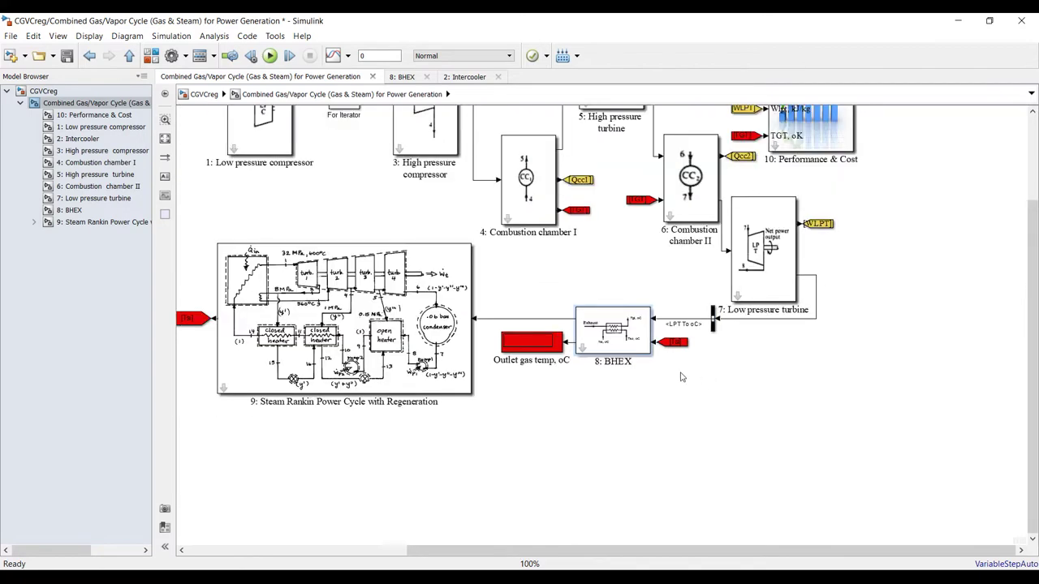
{"action": "left_click", "coordinate": [277, 270]}
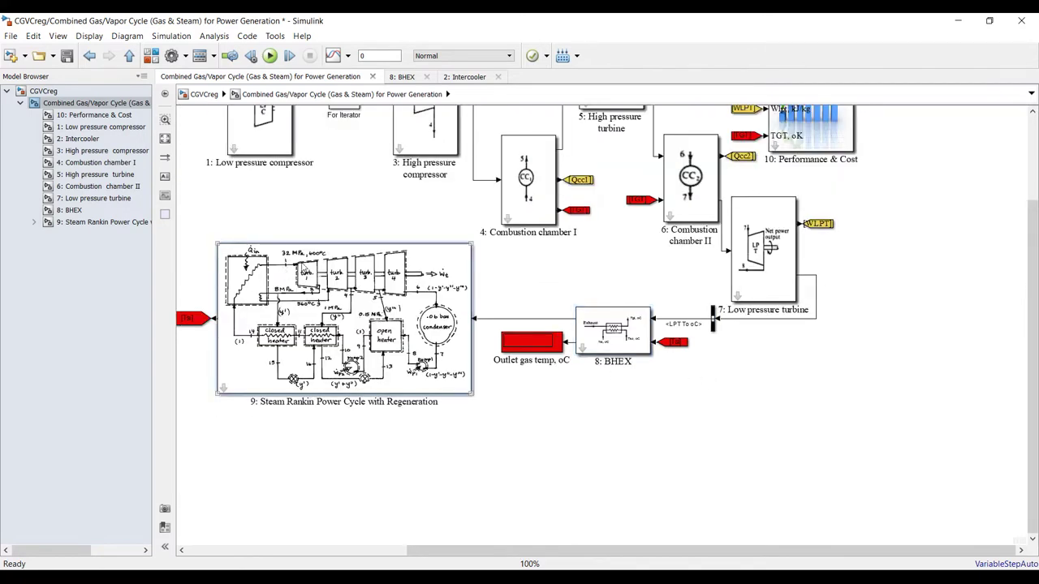
{"action": "left_click", "coordinate": [165, 139]}
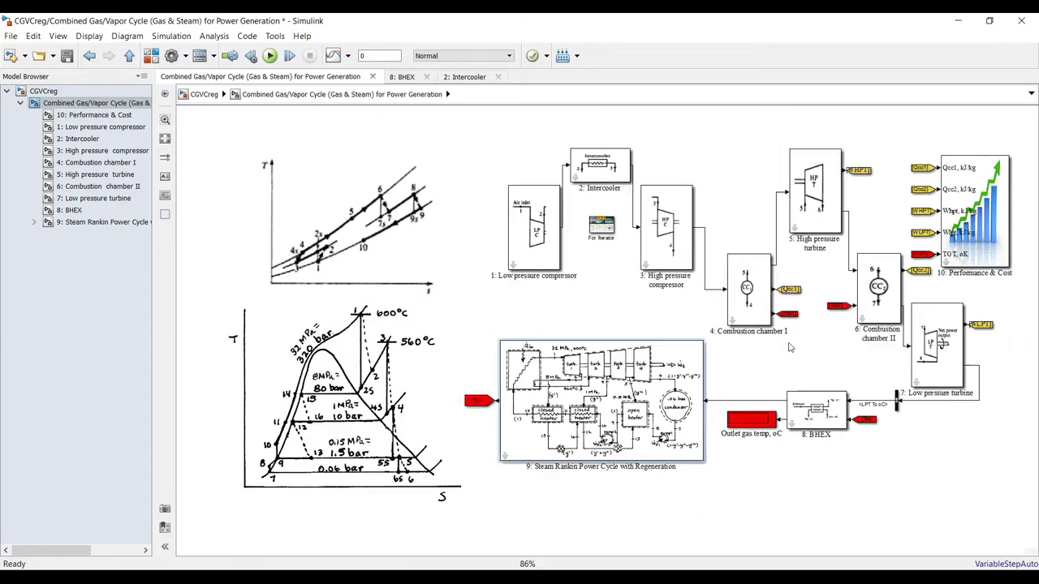
{"action": "scroll", "coordinate": [488, 478], "scroll_direction": "down", "scroll_amount": 2}
{"action": "scroll", "coordinate": [488, 478], "scroll_direction": "up", "scroll_amount": 4}
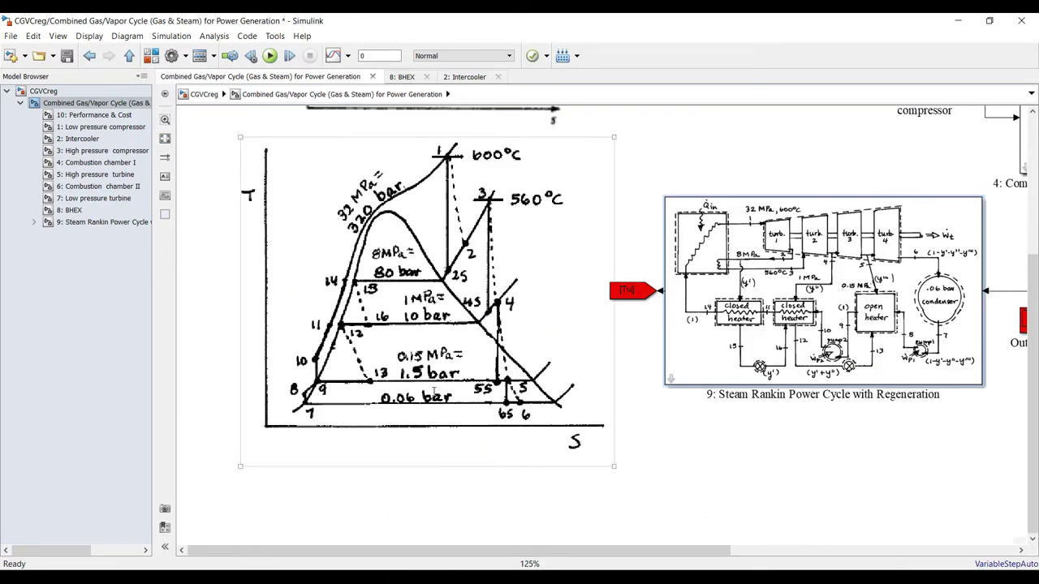
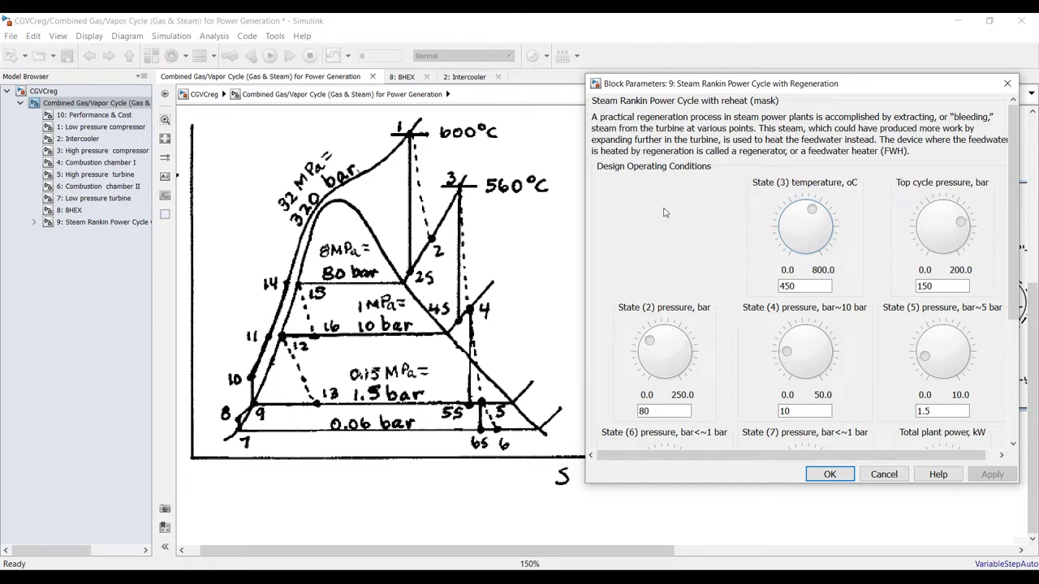
Set the Steam Rankin Power Cycle block's State (3) temperature to 560 °C and top cycle pressure to 200 bar, and apply
{"action": "double_click", "coordinate": [807, 286]}
{"action": "type", "text": "5"}
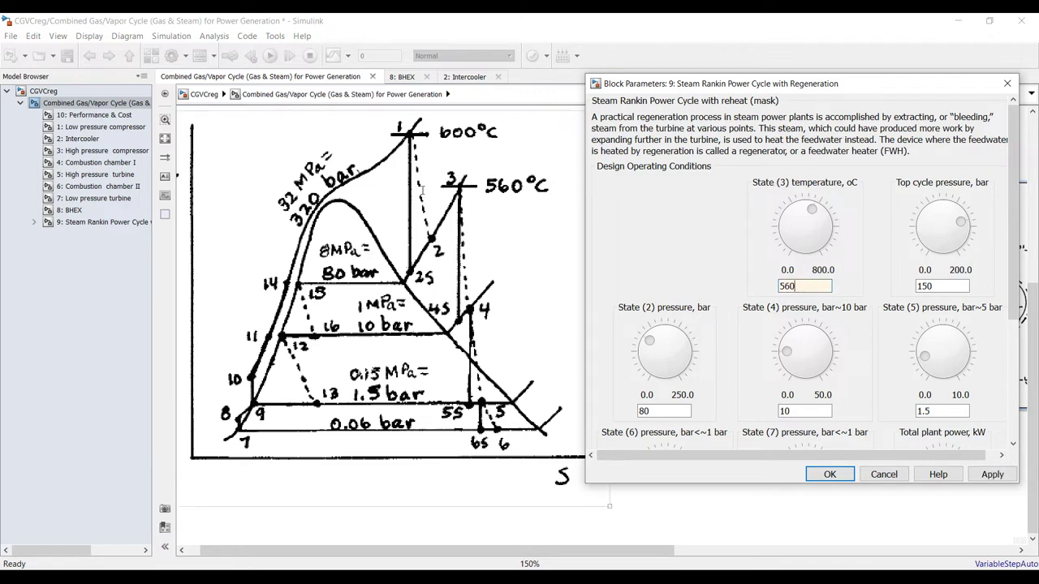
{"action": "double_click", "coordinate": [943, 286]}
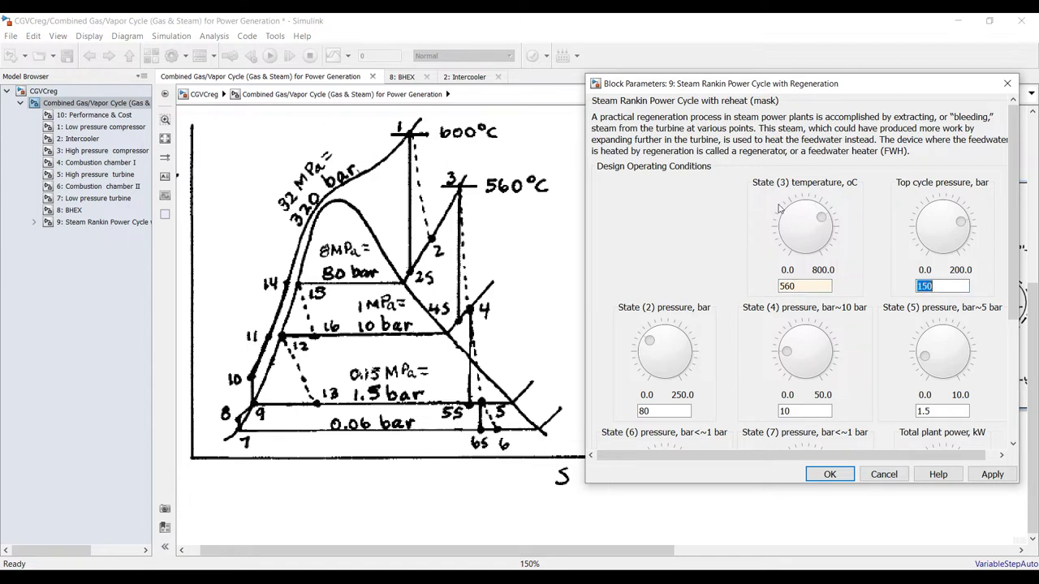
{"action": "type", "text": "1"}
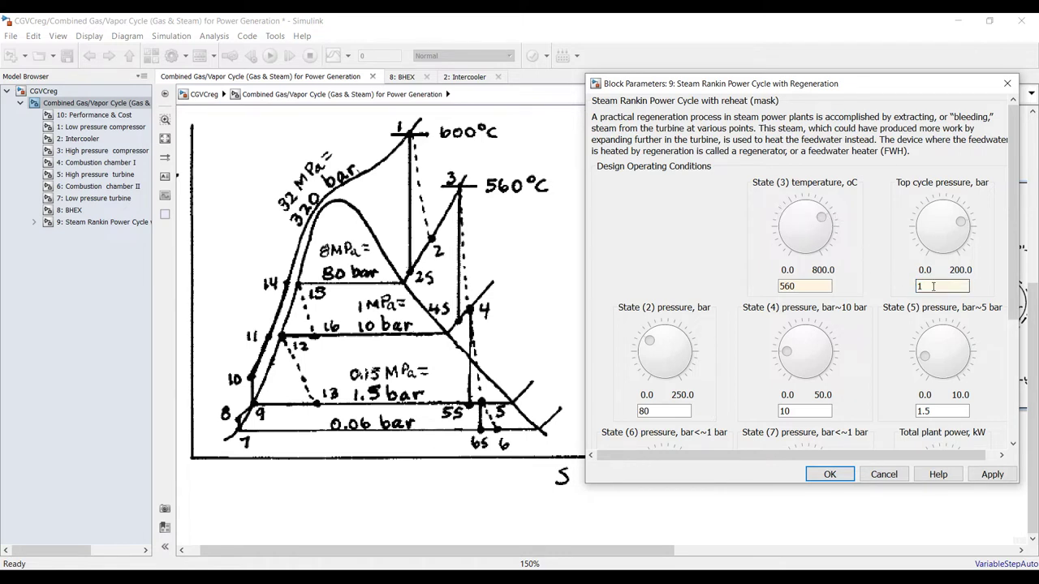
{"action": "type", "text": "50"}
{"action": "double_click", "coordinate": [942, 286]}
{"action": "type", "text": "200"}
{"action": "left_click", "coordinate": [992, 474]}
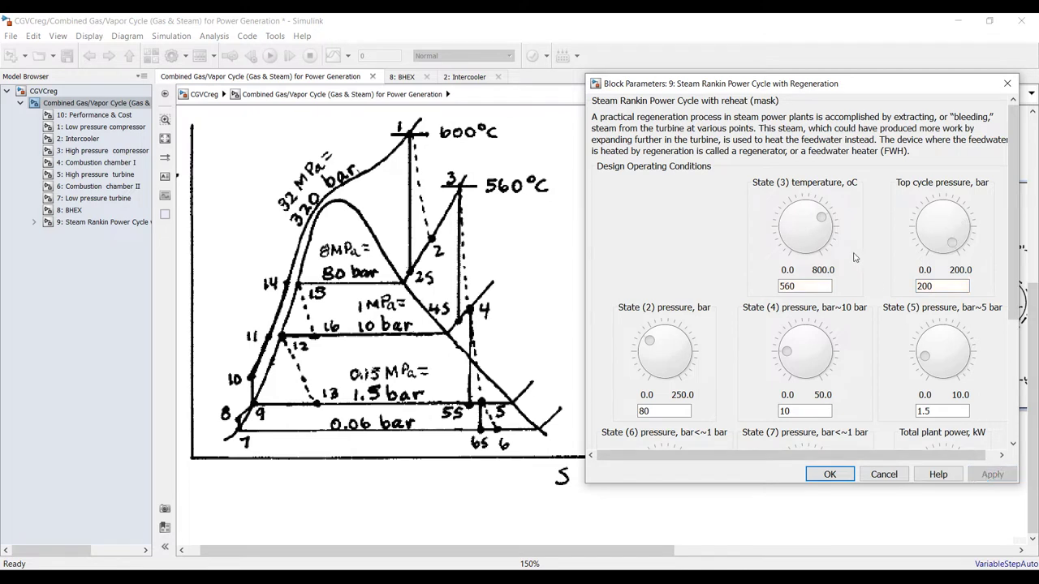
Check the steam cycle's pressures at states 2, 4, 5, 6 and 7 against the T-S diagram
{"action": "scroll", "coordinate": [1016, 280], "scroll_direction": "down", "scroll_amount": 1}
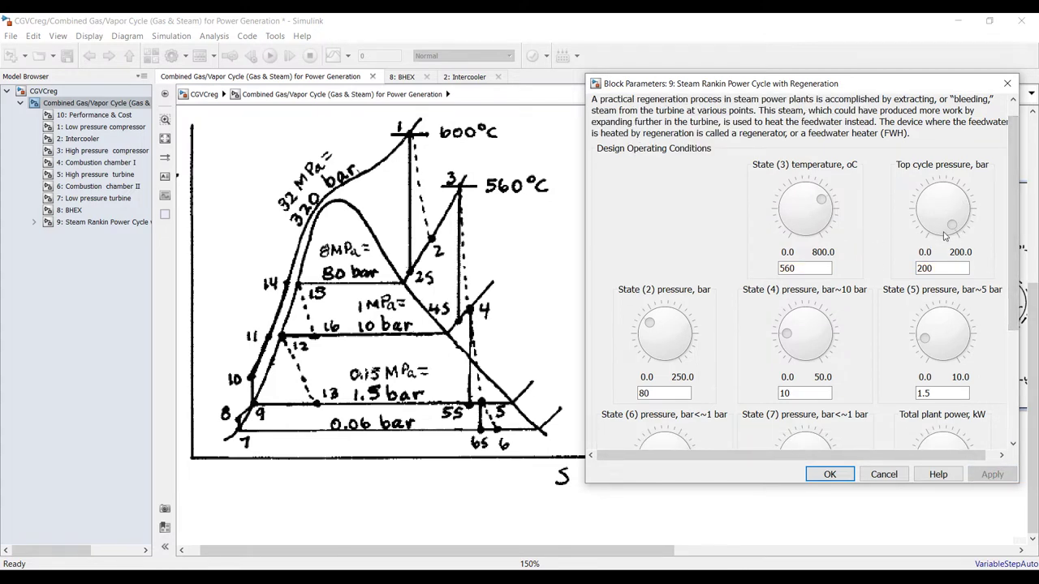
{"action": "scroll", "coordinate": [1017, 310], "scroll_direction": "down", "scroll_amount": 2}
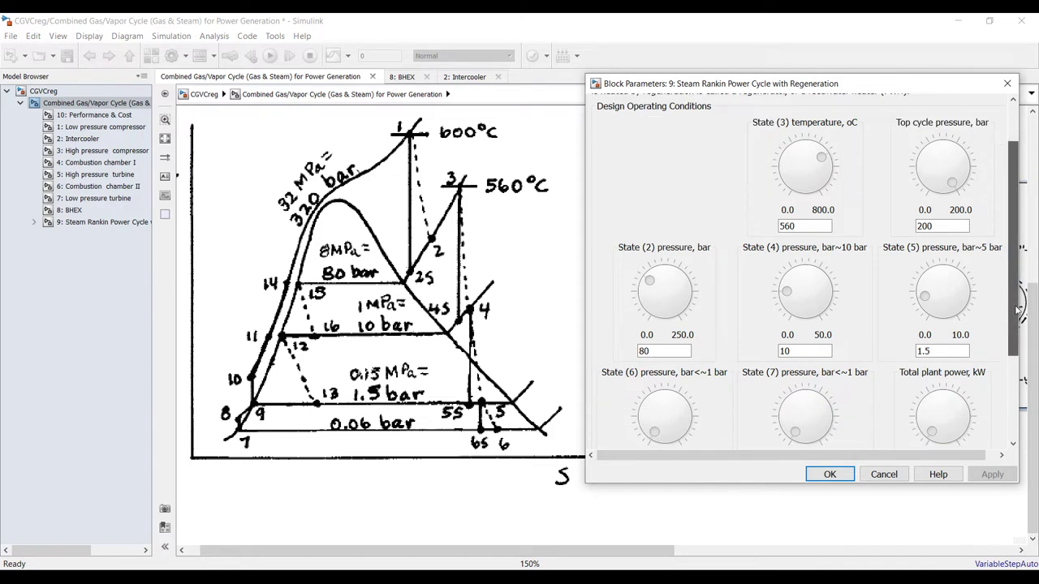
{"action": "left_click_drag", "start_coordinate": [1018, 310], "coordinate": [1017, 325]}
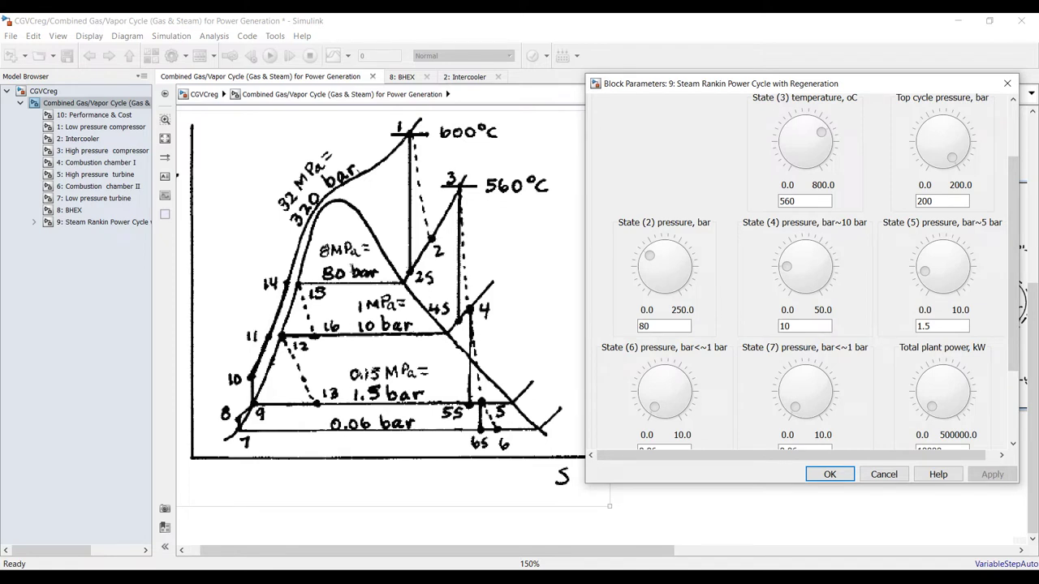
{"action": "double_click", "coordinate": [649, 325]}
{"action": "double_click", "coordinate": [805, 328]}
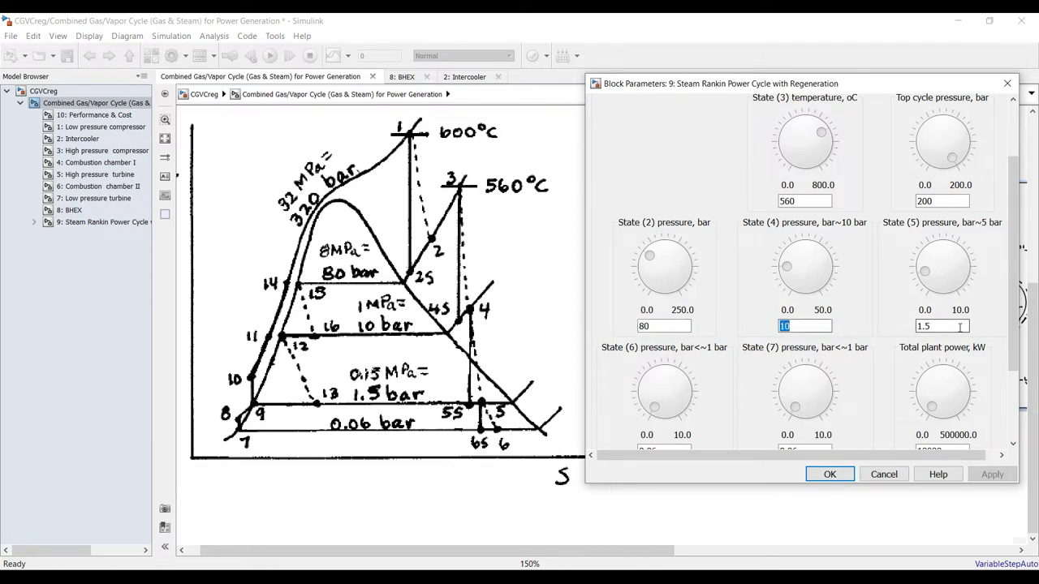
{"action": "double_click", "coordinate": [924, 326]}
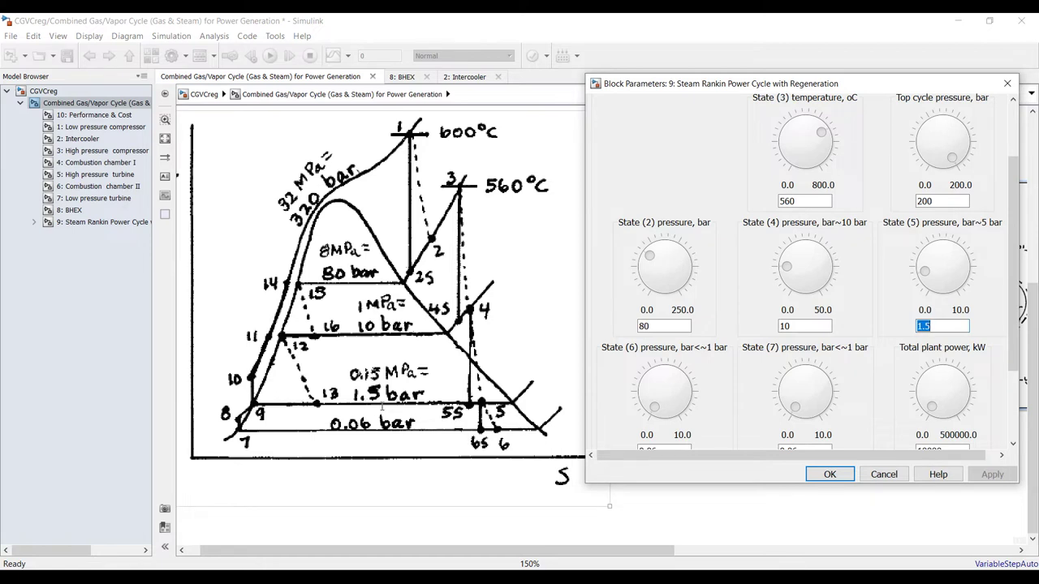
{"action": "left_click_drag", "start_coordinate": [1007, 333], "coordinate": [1007, 398]}
{"action": "double_click", "coordinate": [671, 352]}
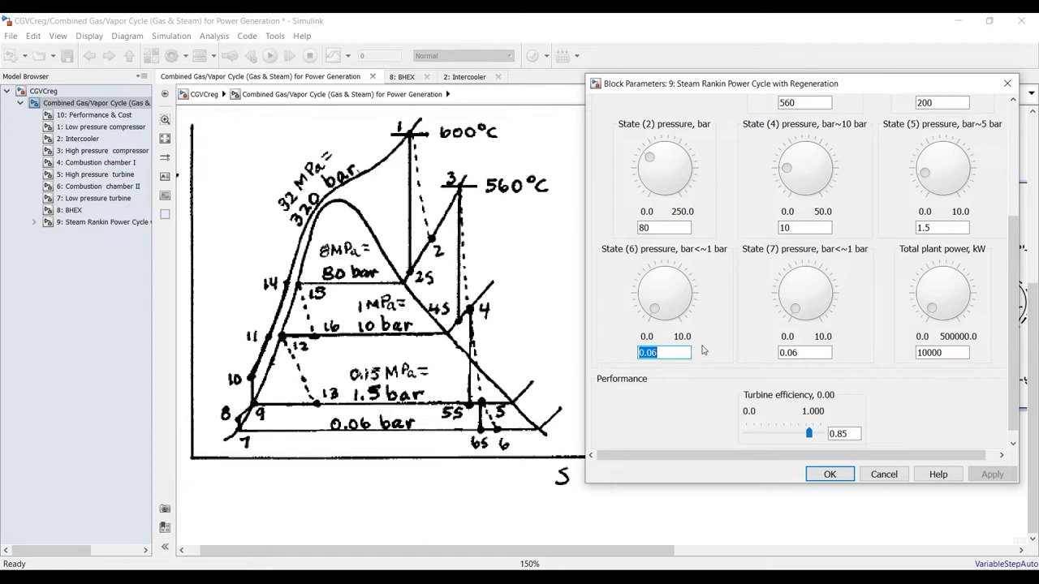
{"action": "double_click", "coordinate": [817, 353]}
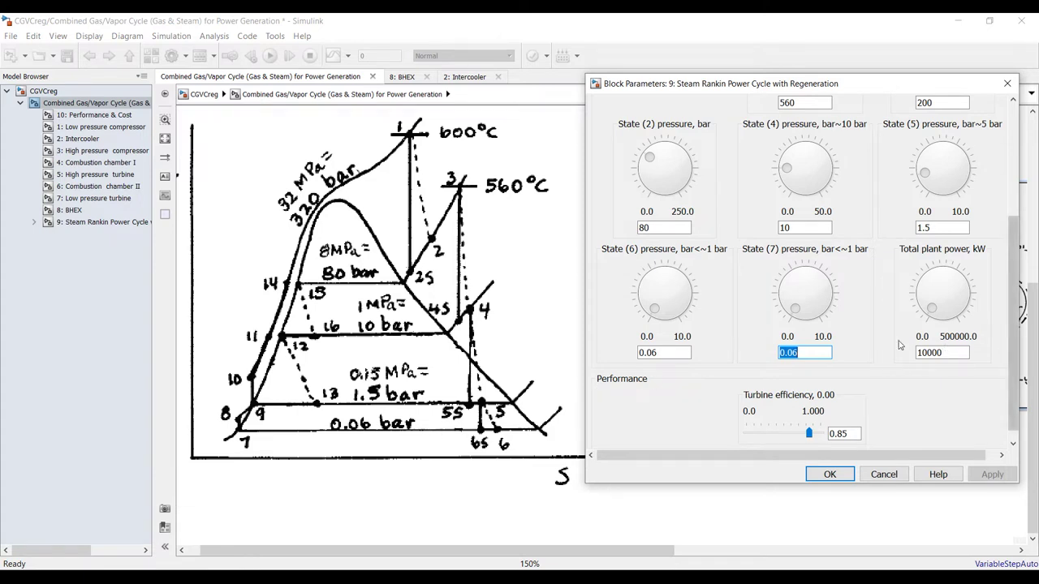
Set the steam cycle's total plant power to 20000 kW, apply it and close the block's parameters
{"action": "left_click", "coordinate": [1013, 339]}
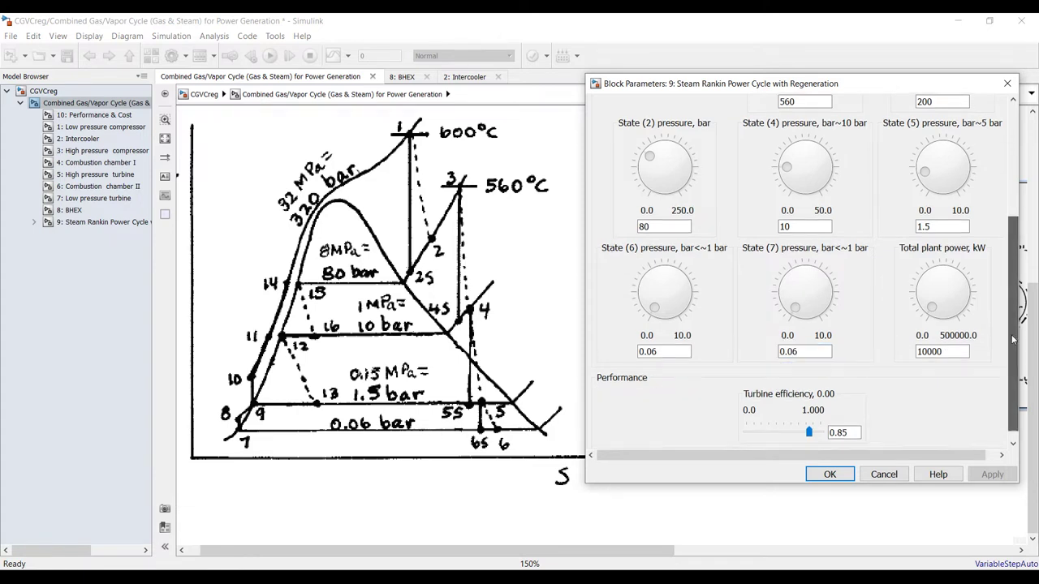
{"action": "left_click_drag", "start_coordinate": [1013, 339], "coordinate": [1013, 346]}
{"action": "double_click", "coordinate": [942, 340]}
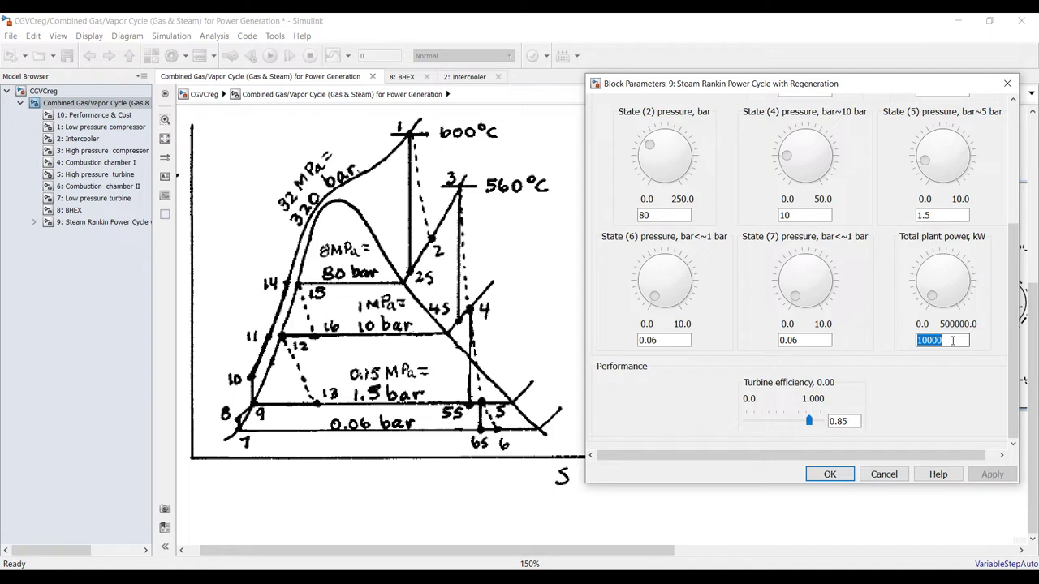
{"action": "type", "text": "20"}
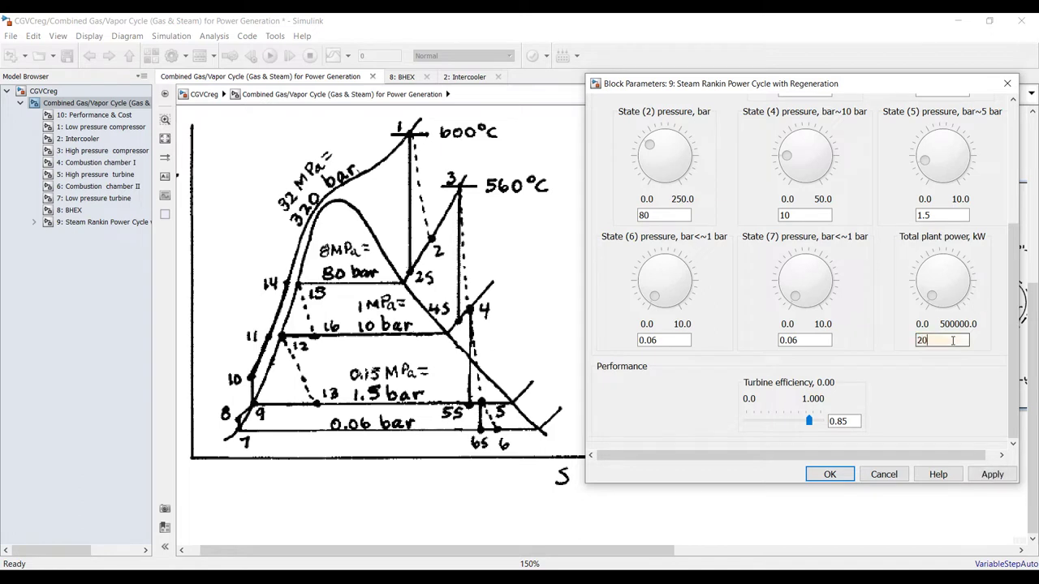
{"action": "key", "text": "Tab"}
{"action": "key", "text": "Tab"}
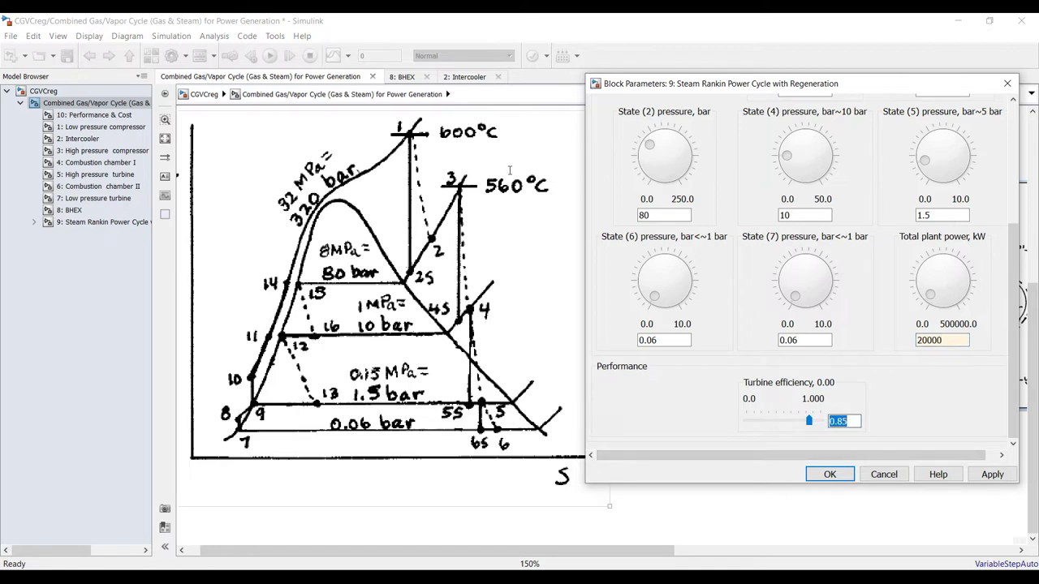
{"action": "left_click", "coordinate": [992, 475]}
{"action": "left_click", "coordinate": [808, 478]}
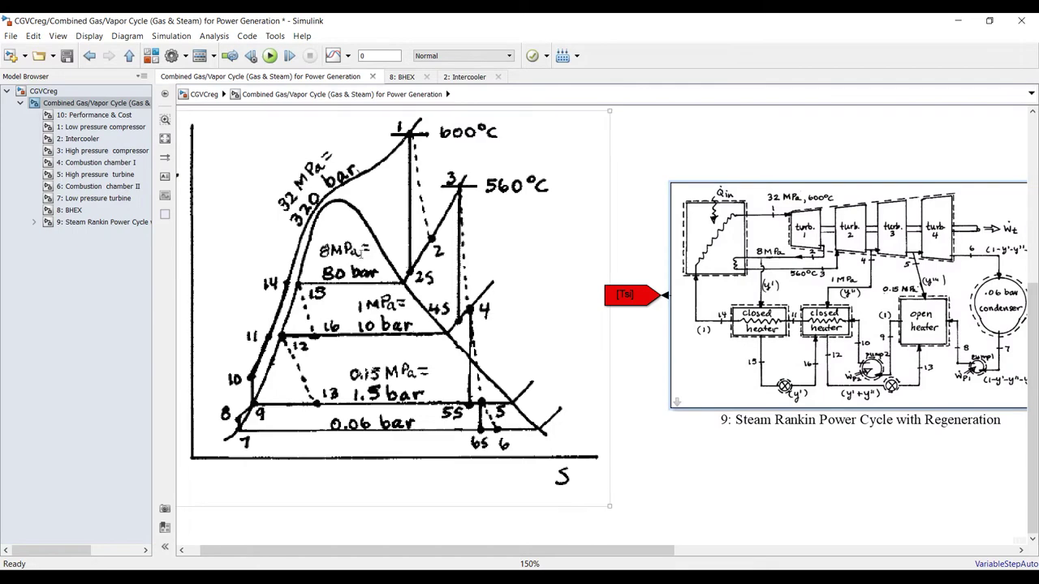
Set the user power load of the Performance & Cost block to 20000 kW and apply it
{"action": "left_click", "coordinate": [165, 139]}
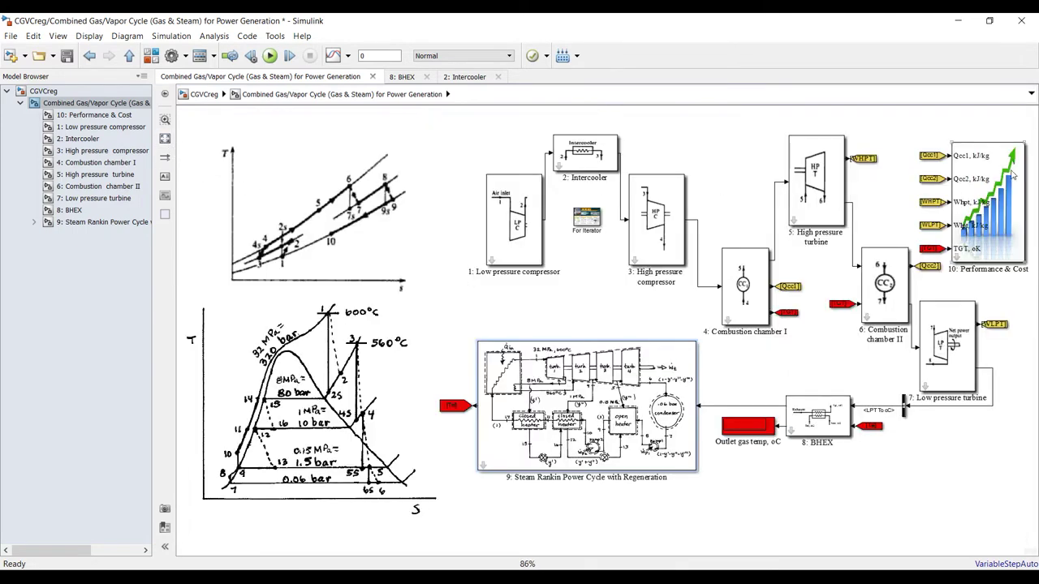
{"action": "scroll", "coordinate": [1019, 150], "scroll_direction": "up", "scroll_amount": 3}
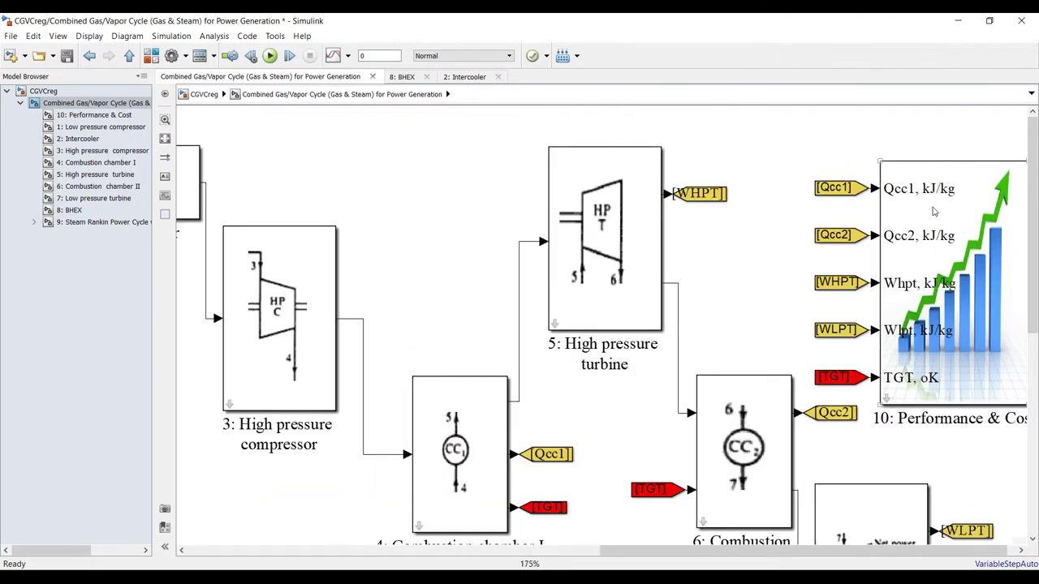
{"action": "double_click", "coordinate": [933, 211]}
{"action": "double_click", "coordinate": [503, 248]}
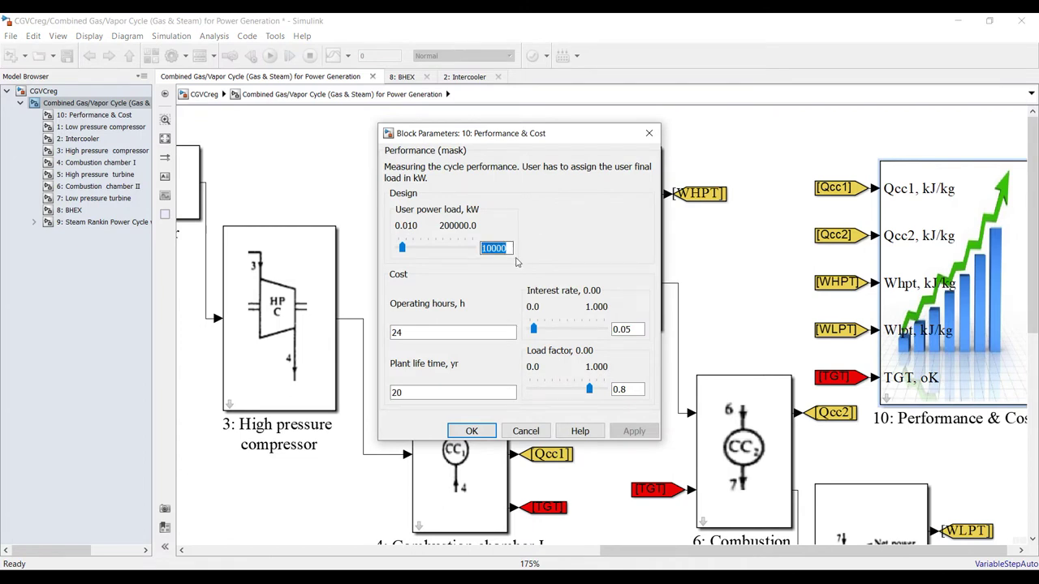
{"action": "type", "text": "15"}
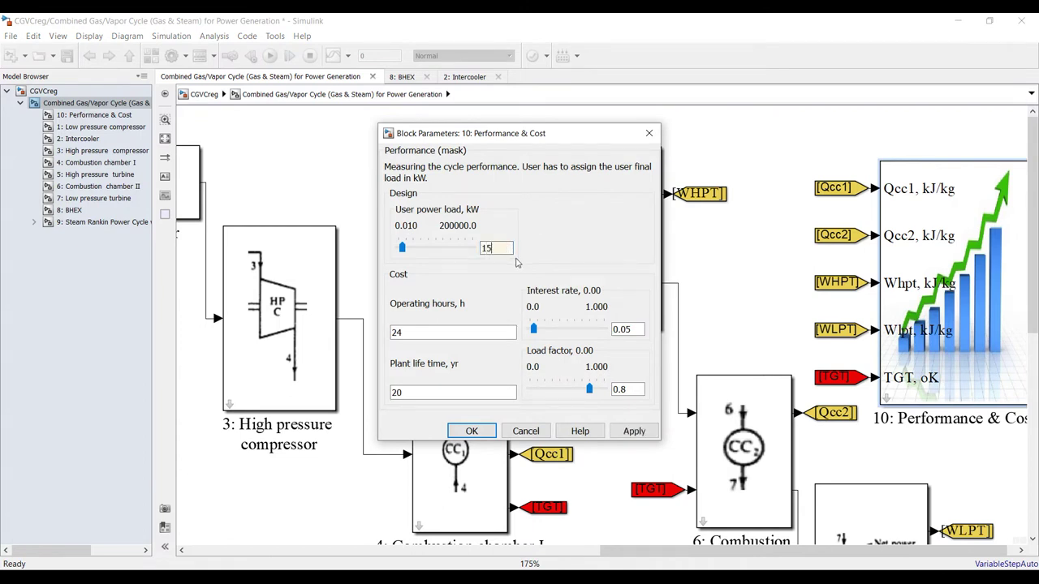
{"action": "double_click", "coordinate": [510, 250]}
{"action": "type", "text": "20000"}
{"action": "left_click", "coordinate": [637, 432]}
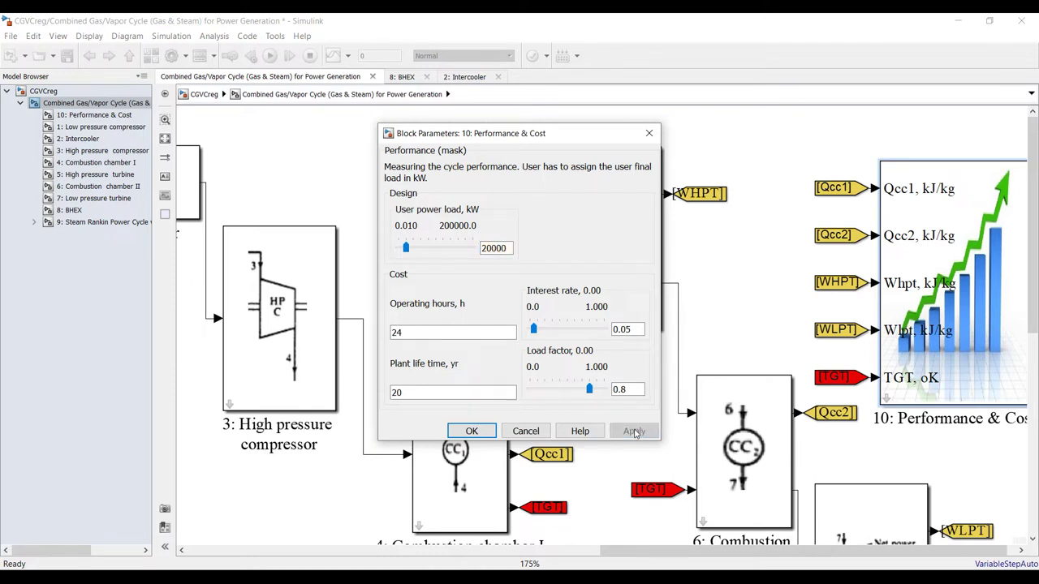
Review the operating hours and interest rate in the cost parameters, and set the load factor to 0.9
{"action": "double_click", "coordinate": [443, 332]}
{"action": "double_click", "coordinate": [623, 330]}
{"action": "double_click", "coordinate": [635, 390]}
{"action": "key", "text": "shift+Tab"}
{"action": "key", "text": "Tab"}
{"action": "double_click", "coordinate": [630, 390]}
{"action": "type", "text": "9"}
{"action": "left_click", "coordinate": [635, 431]}
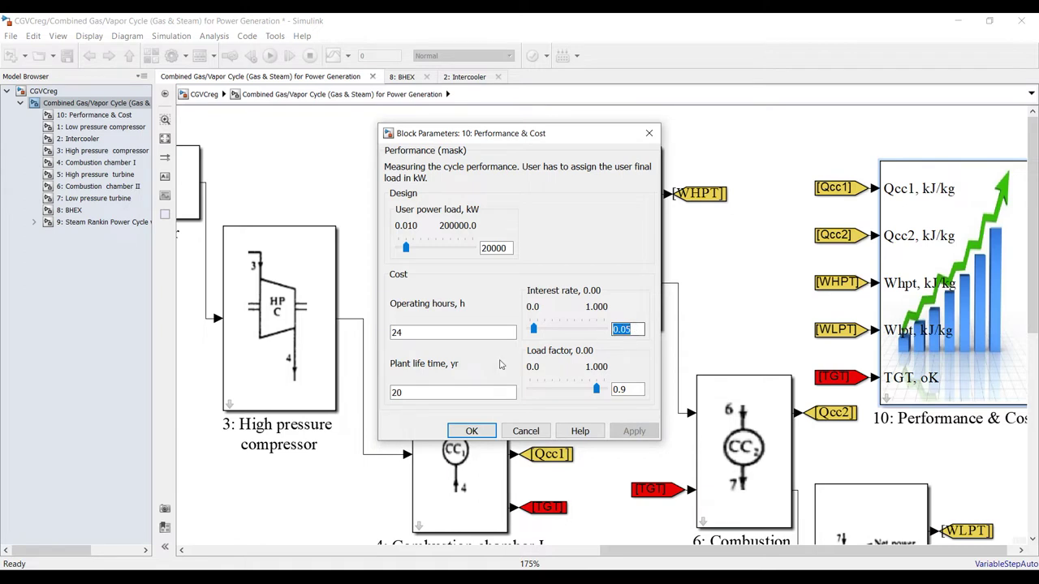
Set the plant life time of the Performance & Cost block to 25 years, apply it, close the parameters and save the model
{"action": "double_click", "coordinate": [430, 391]}
{"action": "type", "text": "25"}
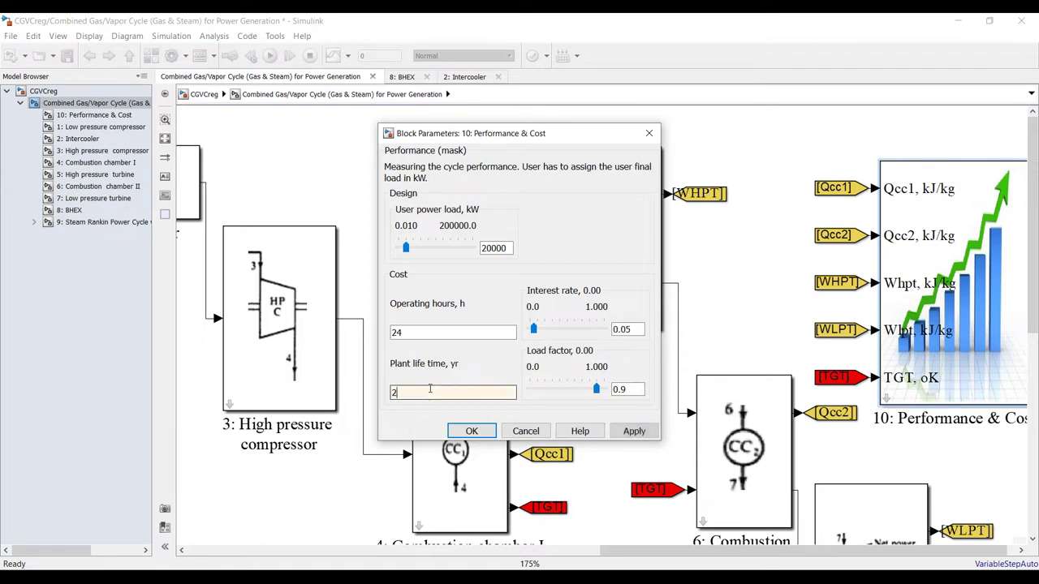
{"action": "left_click", "coordinate": [633, 431]}
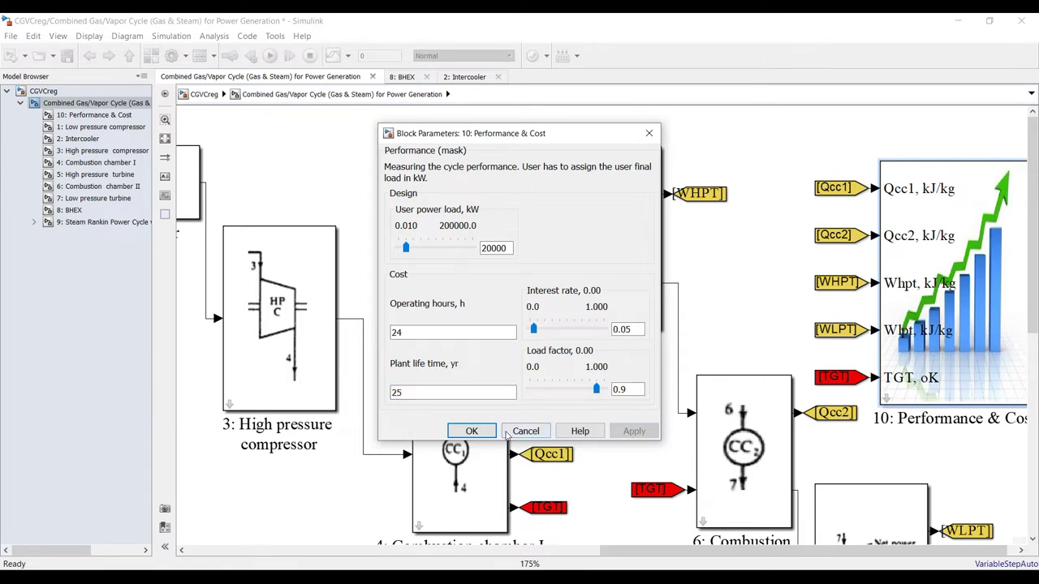
{"action": "left_click", "coordinate": [471, 431]}
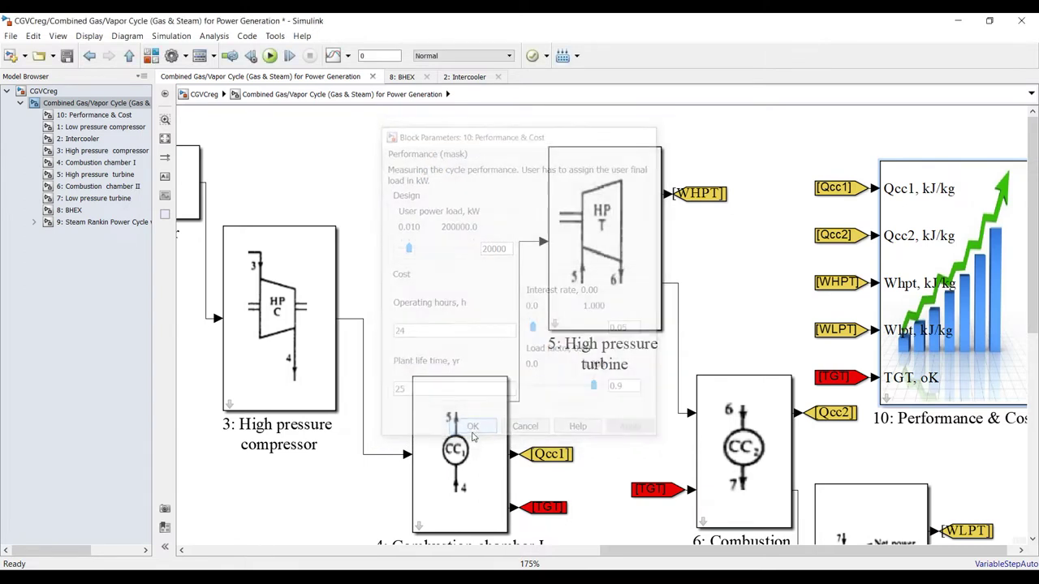
{"action": "left_click", "coordinate": [67, 55]}
Open the Steam Rankin Power Cycle with Regeneration subsystem and examine how State 1 derives enthalpy and entropy from its temperature and pressure inputs
{"action": "left_click", "coordinate": [82, 225]}
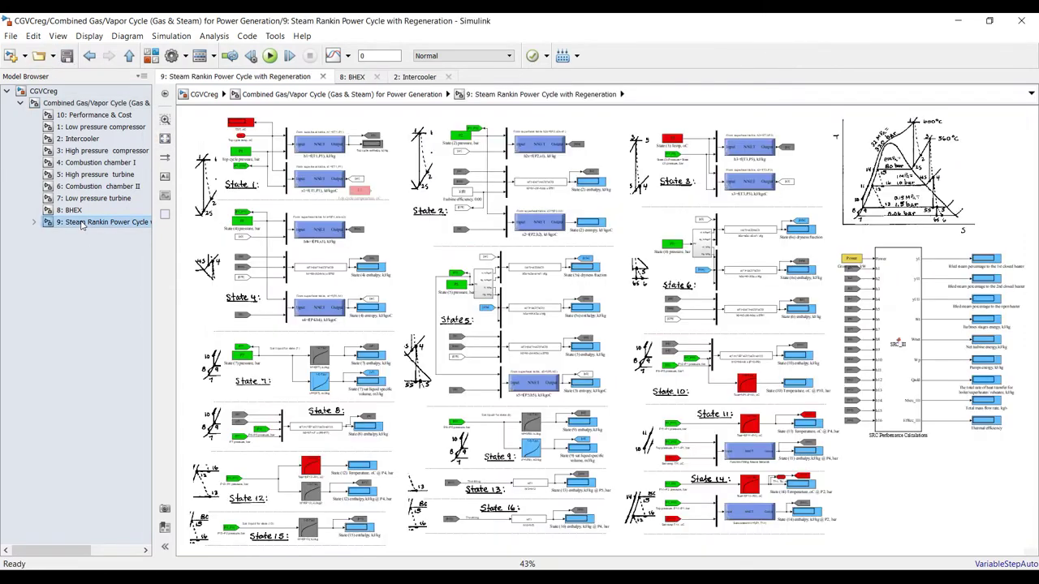
{"action": "scroll", "coordinate": [194, 136], "scroll_direction": "up", "scroll_amount": 5}
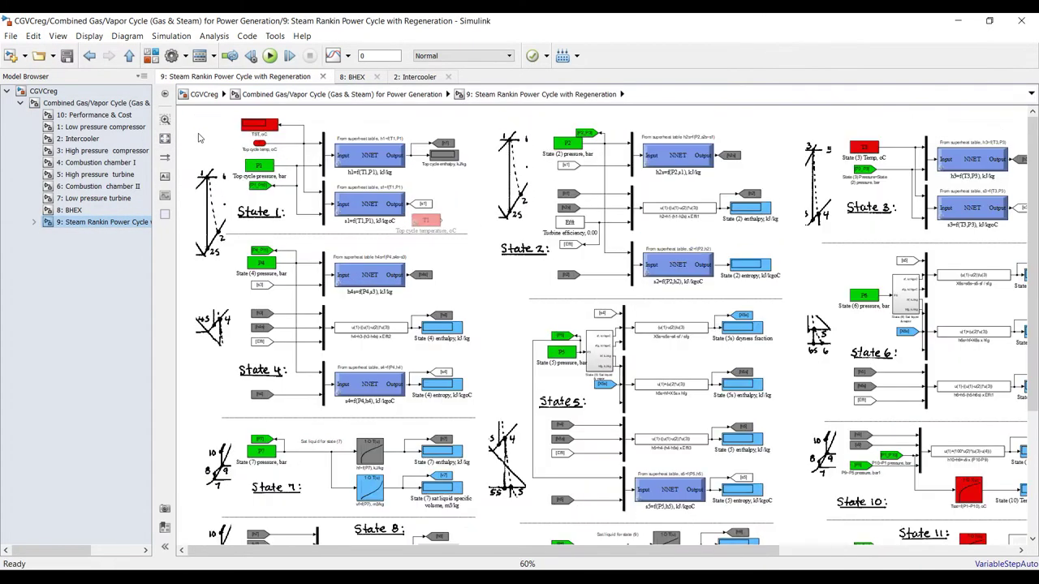
{"action": "scroll", "coordinate": [219, 136], "scroll_direction": "down", "scroll_amount": 3}
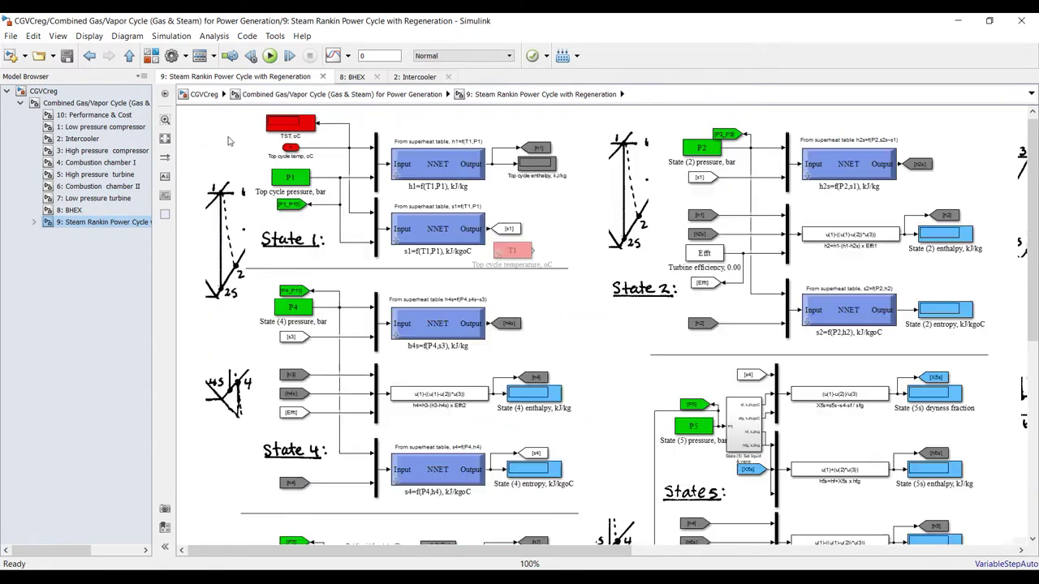
{"action": "scroll", "coordinate": [199, 122], "scroll_direction": "up", "scroll_amount": 4}
{"action": "left_click", "coordinate": [235, 282]}
{"action": "left_click", "coordinate": [260, 209]}
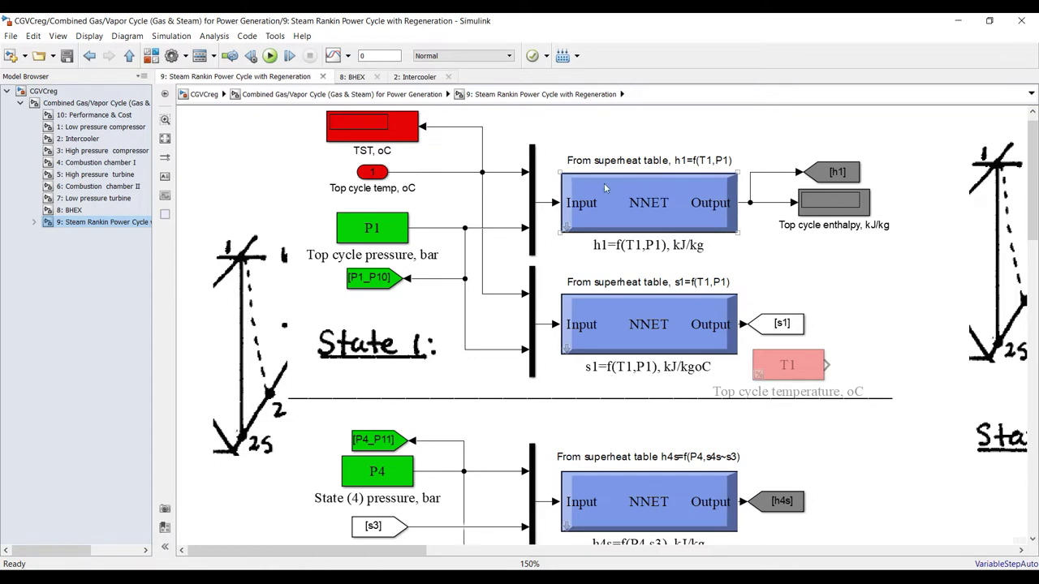
{"action": "left_click_drag", "start_coordinate": [715, 126], "coordinate": [625, 358]}
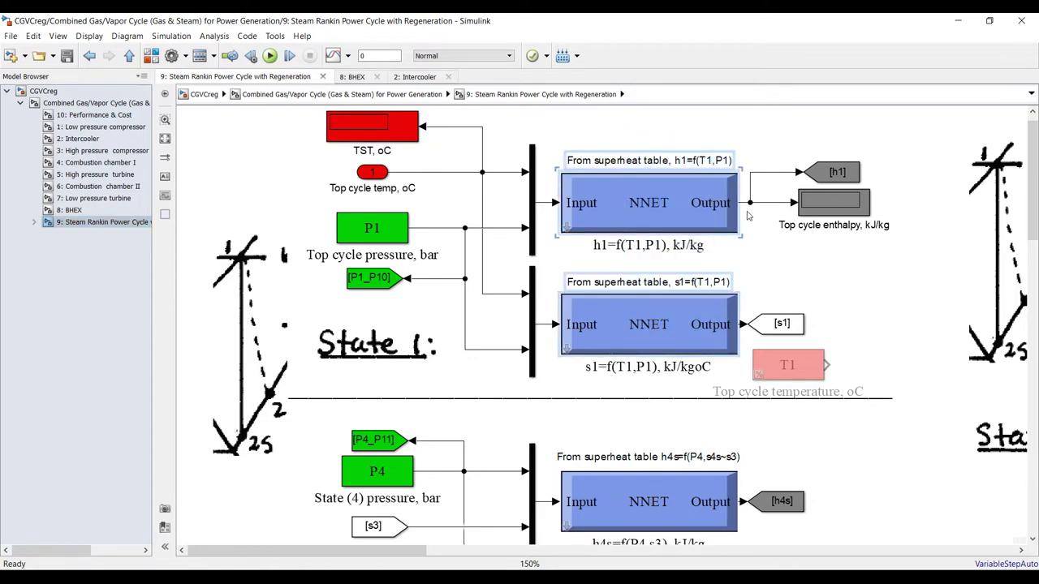
{"action": "left_click", "coordinate": [891, 267]}
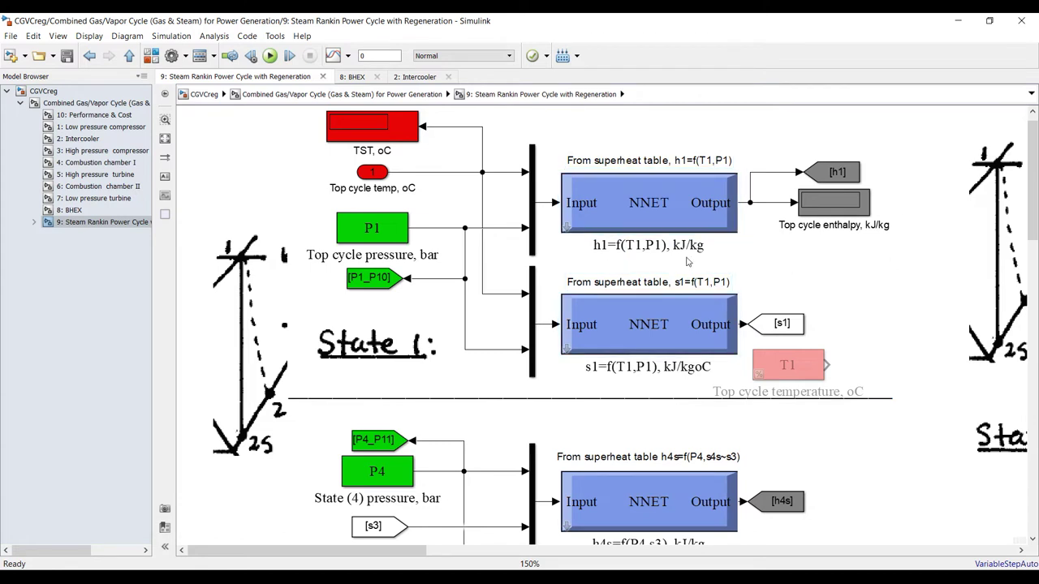
{"action": "left_click", "coordinate": [377, 218]}
{"action": "left_click", "coordinate": [374, 174]}
{"action": "left_click", "coordinate": [386, 235]}
{"action": "left_click", "coordinate": [380, 197]}
{"action": "left_click", "coordinate": [709, 329]}
Examine the State 4 blocks that calculate the isentropic enthalpy, actual enthalpy and entropy
{"action": "scroll", "coordinate": [307, 219], "scroll_direction": "down", "scroll_amount": 5}
{"action": "scroll", "coordinate": [349, 331], "scroll_direction": "up", "scroll_amount": 3}
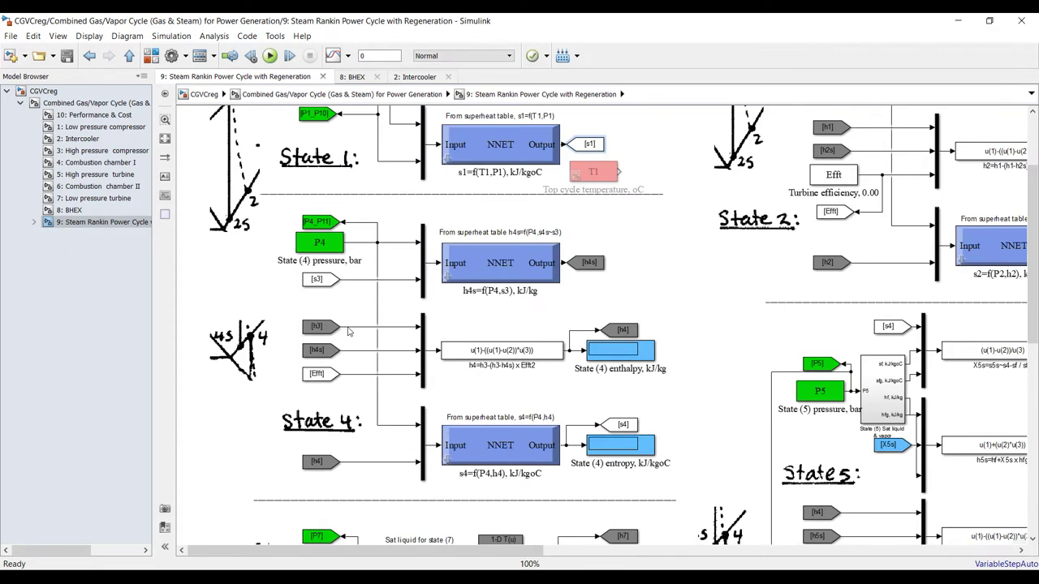
{"action": "scroll", "coordinate": [349, 331], "scroll_direction": "up", "scroll_amount": 2}
{"action": "left_click", "coordinate": [716, 238]}
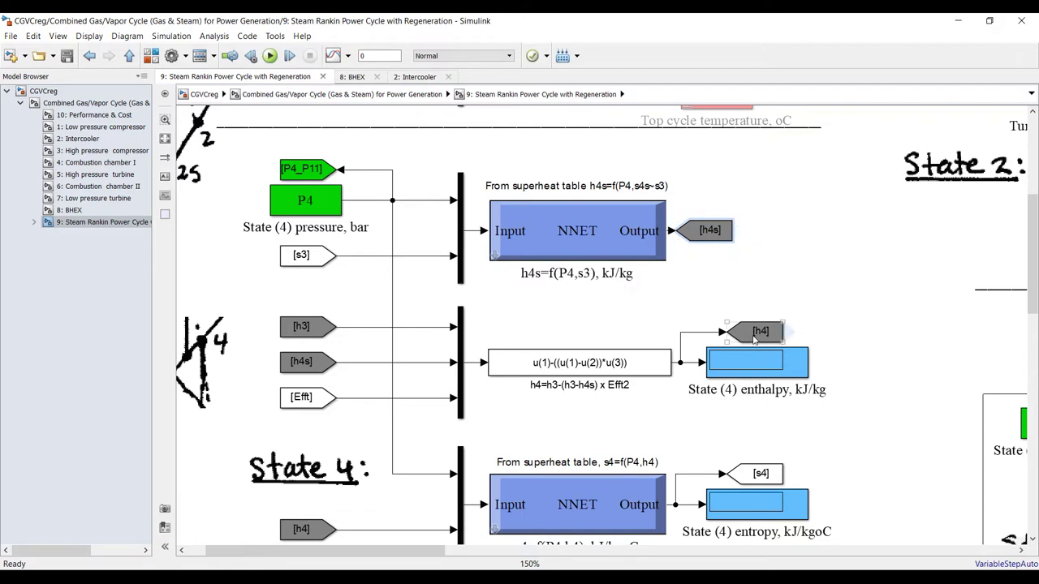
{"action": "scroll", "coordinate": [737, 362], "scroll_direction": "down", "scroll_amount": 2}
{"action": "scroll", "coordinate": [750, 493], "scroll_direction": "up", "scroll_amount": 3}
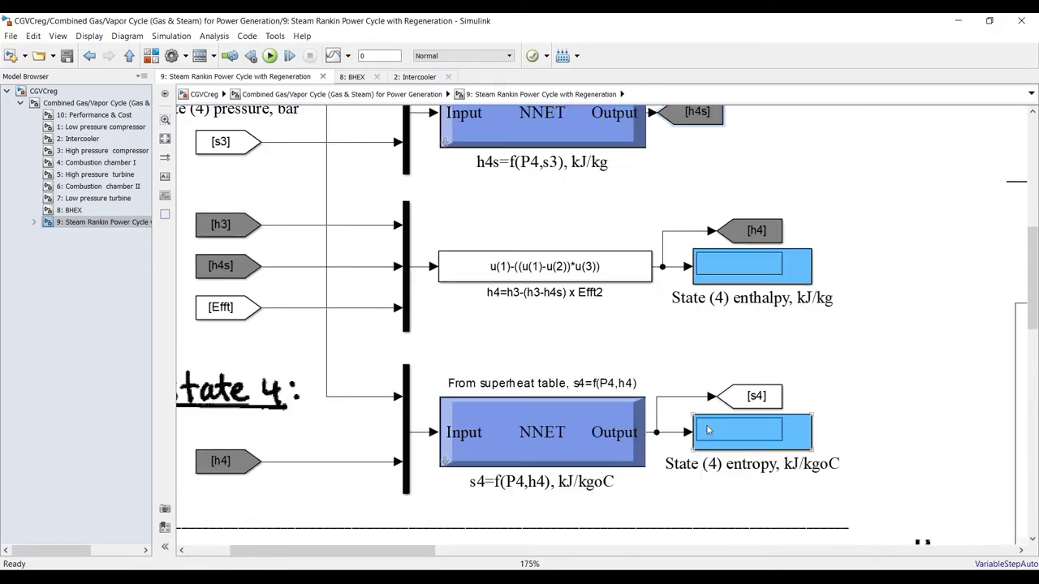
{"action": "scroll", "coordinate": [370, 270], "scroll_direction": "down", "scroll_amount": 3}
{"action": "scroll", "coordinate": [369, 270], "scroll_direction": "down", "scroll_amount": 2}
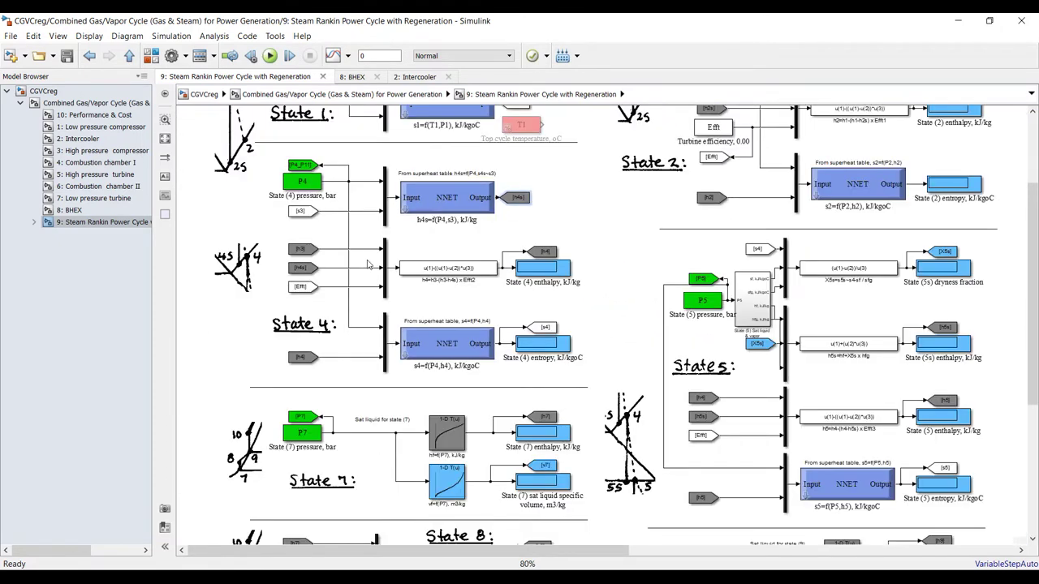
Examine the T-S diagram of the steam cycle, then fit the whole subsystem in view
{"action": "scroll", "coordinate": [372, 266], "scroll_direction": "down", "scroll_amount": 1}
{"action": "scroll", "coordinate": [382, 255], "scroll_direction": "down", "scroll_amount": 1}
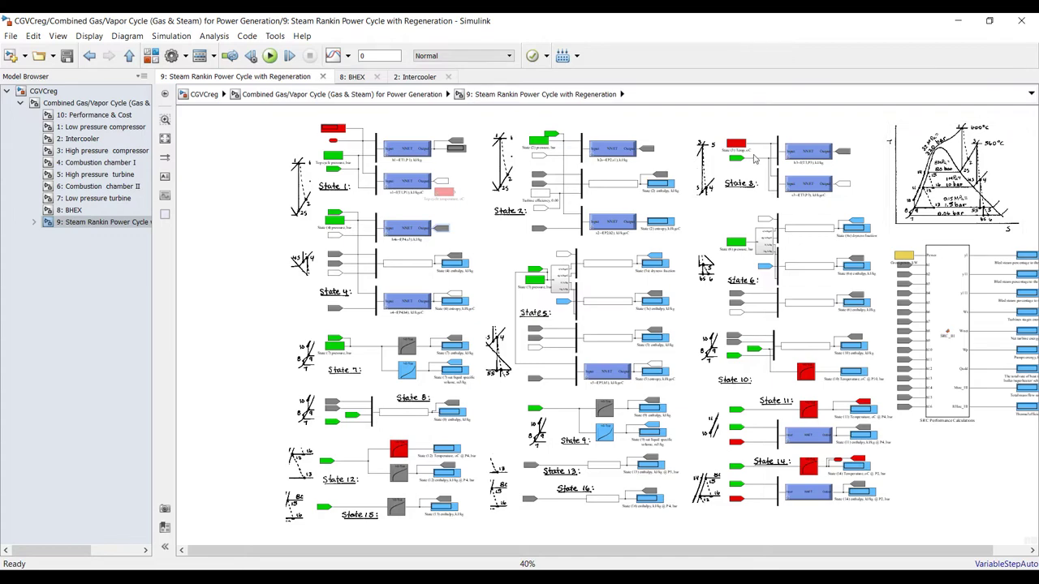
{"action": "scroll", "coordinate": [975, 141], "scroll_direction": "up", "scroll_amount": 2}
{"action": "scroll", "coordinate": [974, 142], "scroll_direction": "up", "scroll_amount": 4}
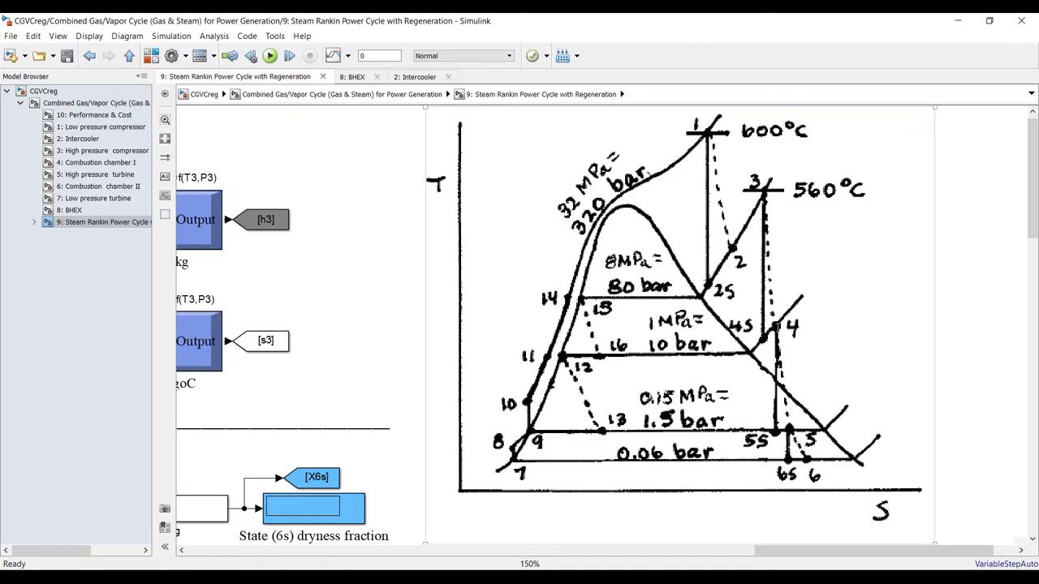
{"action": "scroll", "coordinate": [294, 298], "scroll_direction": "down", "scroll_amount": 1}
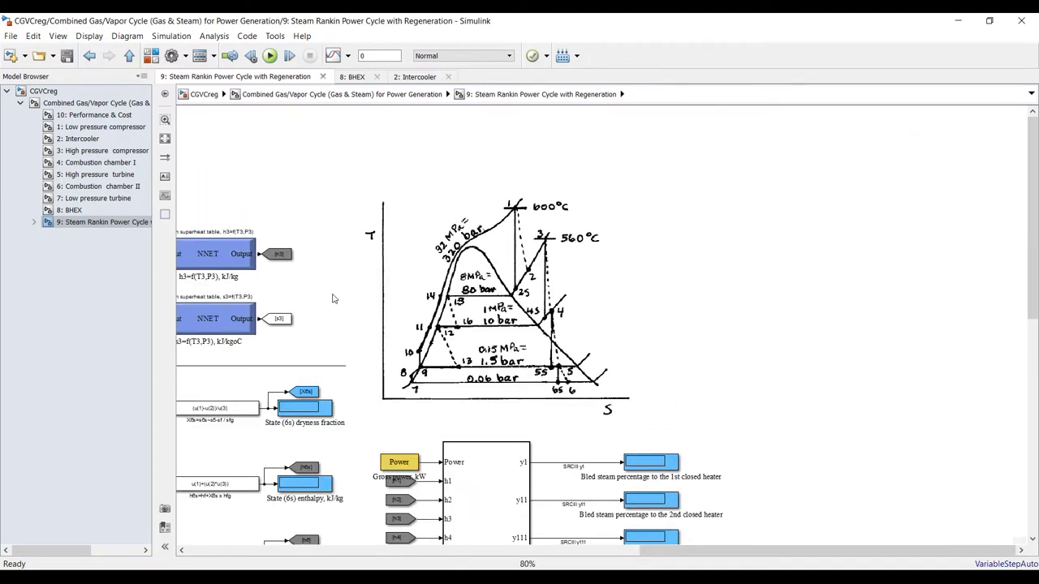
{"action": "left_click", "coordinate": [408, 282]}
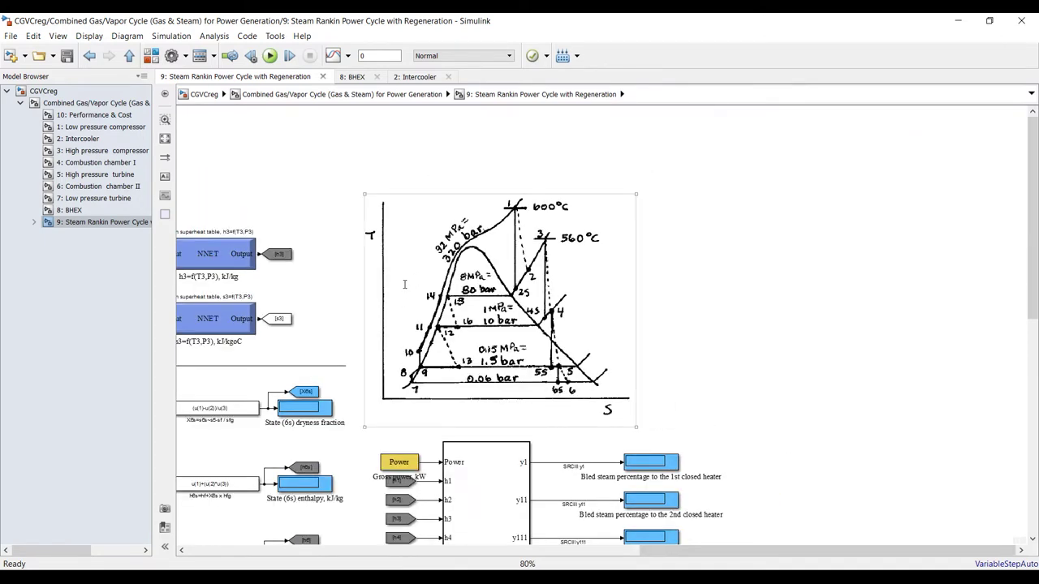
{"action": "left_click", "coordinate": [165, 139]}
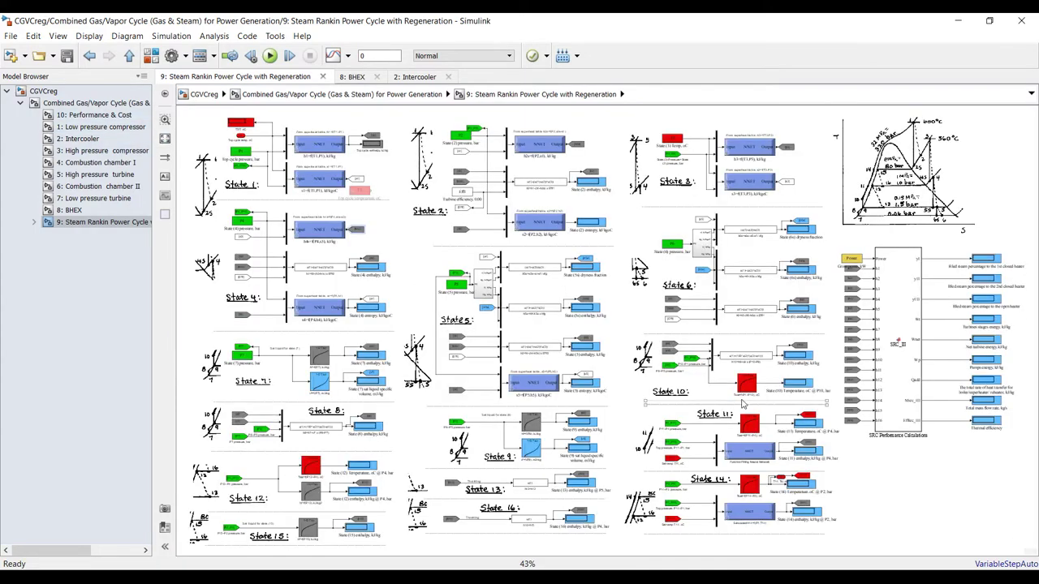
Examine the SRC Performance Calculations block, its gross power and enthalpy inputs, and its bled-steam output displays
{"action": "scroll", "coordinate": [974, 296], "scroll_direction": "up", "scroll_amount": 5}
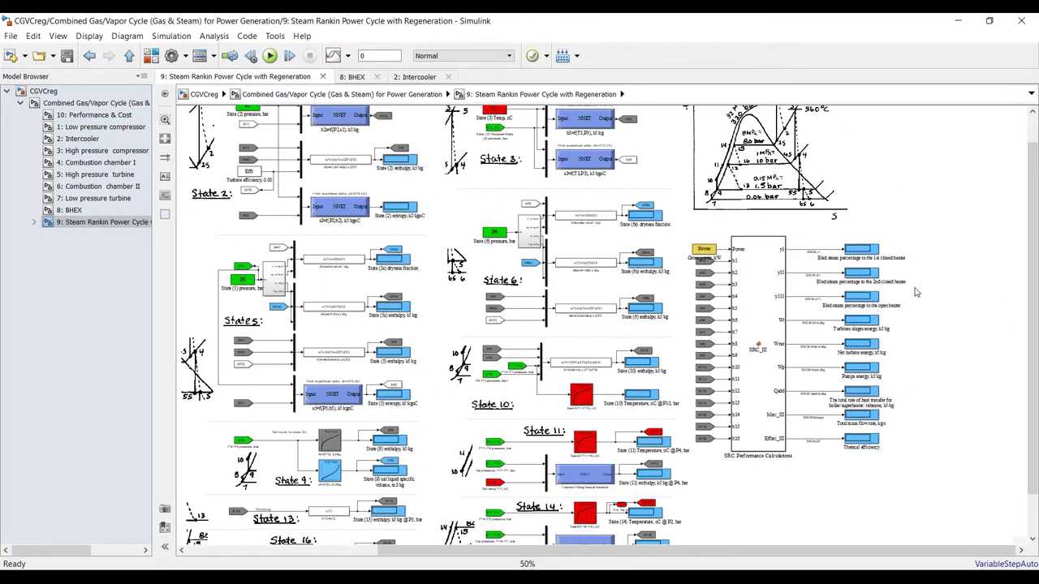
{"action": "scroll", "coordinate": [569, 235], "scroll_direction": "down", "scroll_amount": 2}
{"action": "scroll", "coordinate": [458, 136], "scroll_direction": "up", "scroll_amount": 2}
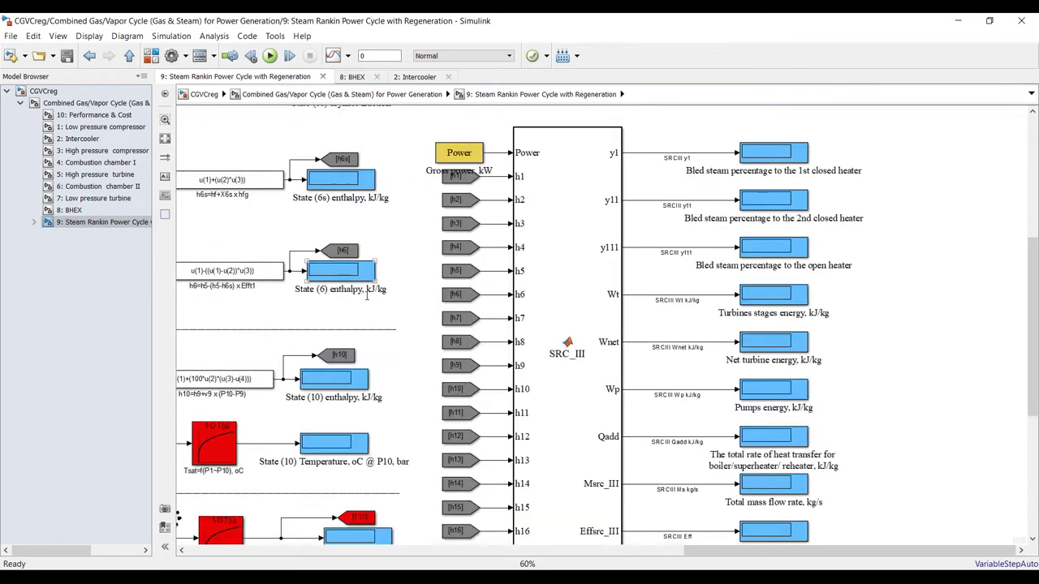
{"action": "left_click", "coordinate": [455, 151]}
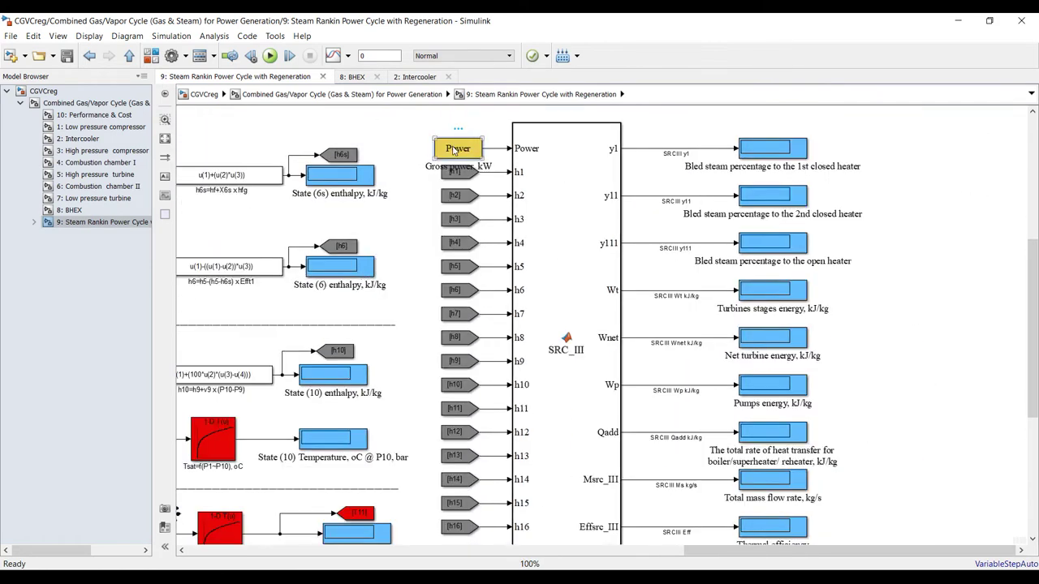
{"action": "left_click", "coordinate": [458, 175]}
{"action": "left_click", "coordinate": [528, 178]}
{"action": "scroll", "coordinate": [529, 373], "scroll_direction": "down", "scroll_amount": 2}
{"action": "scroll", "coordinate": [529, 414], "scroll_direction": "up", "scroll_amount": 1}
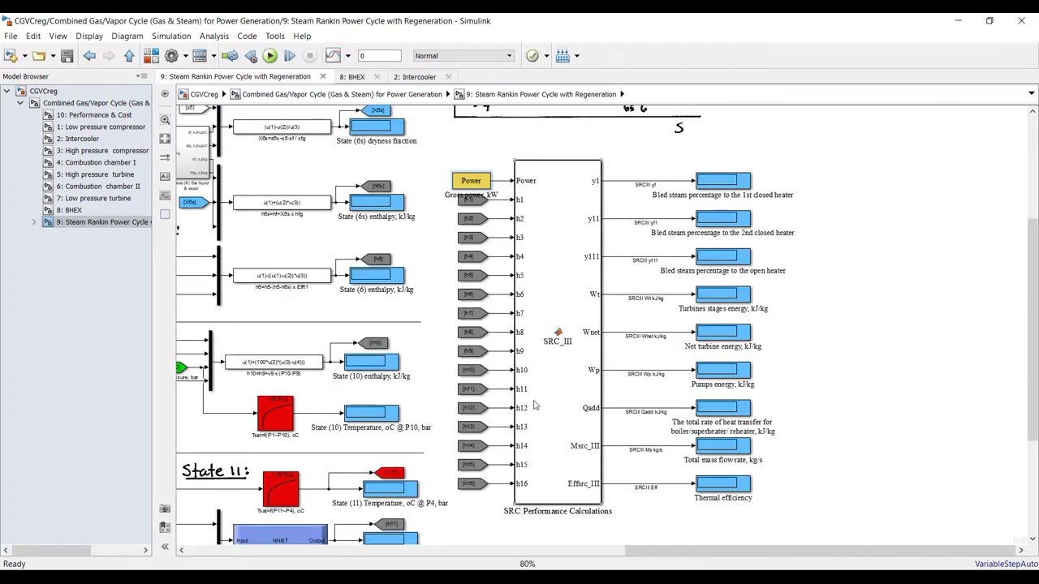
{"action": "scroll", "coordinate": [761, 173], "scroll_direction": "up", "scroll_amount": 2}
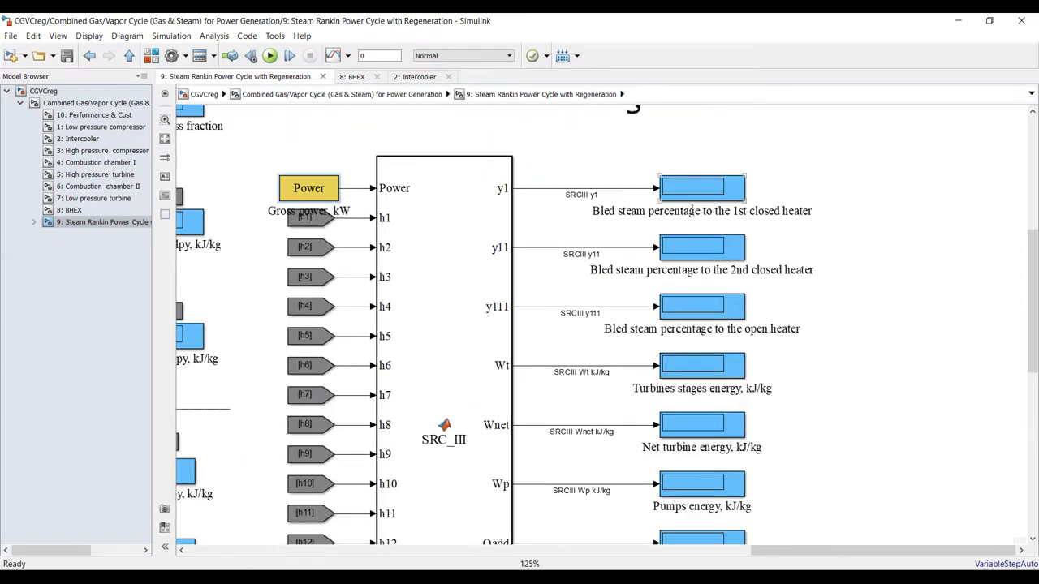
{"action": "left_click", "coordinate": [545, 192]}
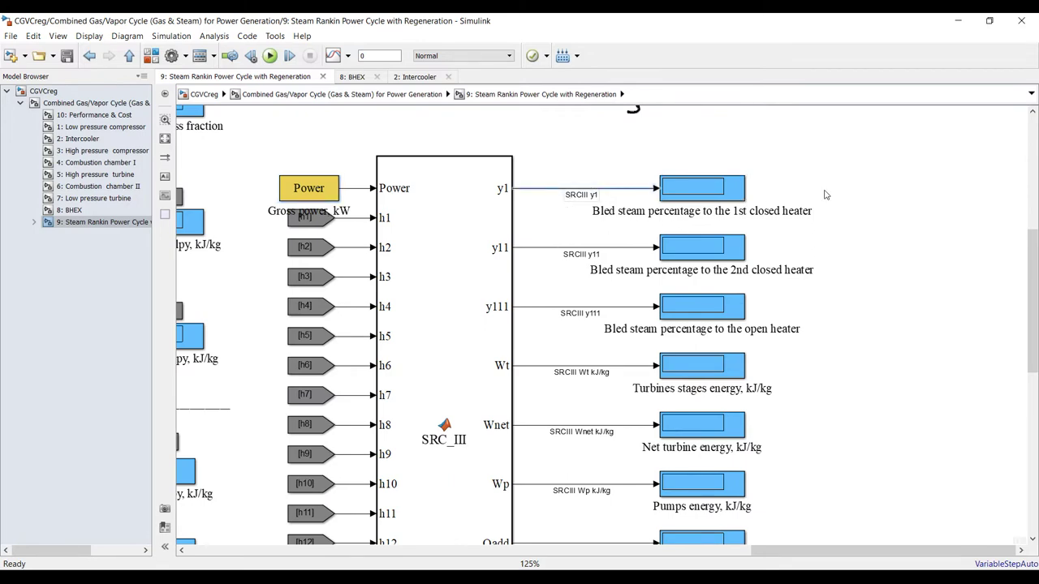
{"action": "scroll", "coordinate": [826, 195], "scroll_direction": "down", "scroll_amount": 2}
{"action": "left_click_drag", "start_coordinate": [647, 166], "coordinate": [670, 511]}
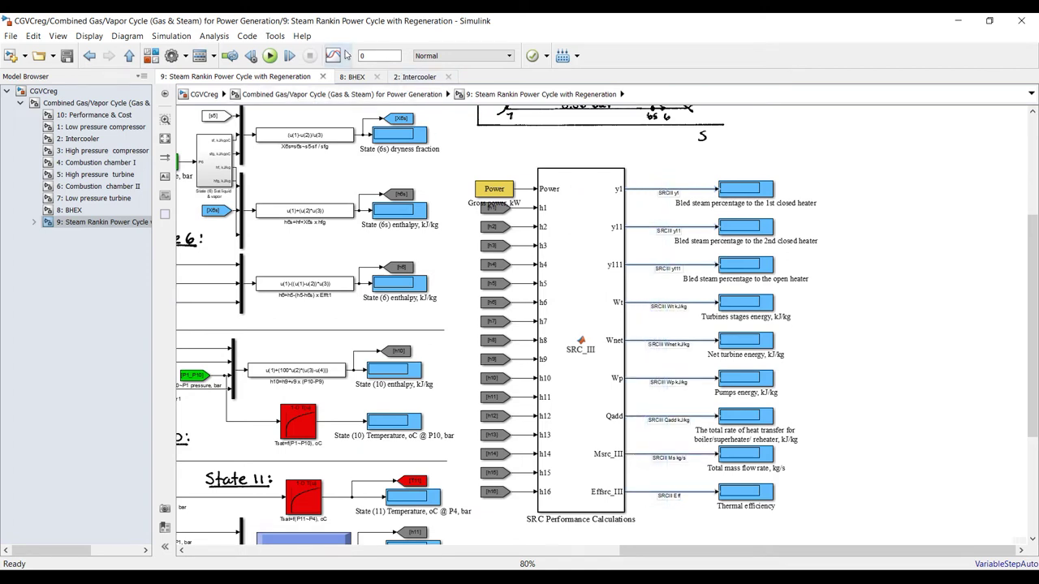
{"action": "left_click", "coordinate": [348, 57]}
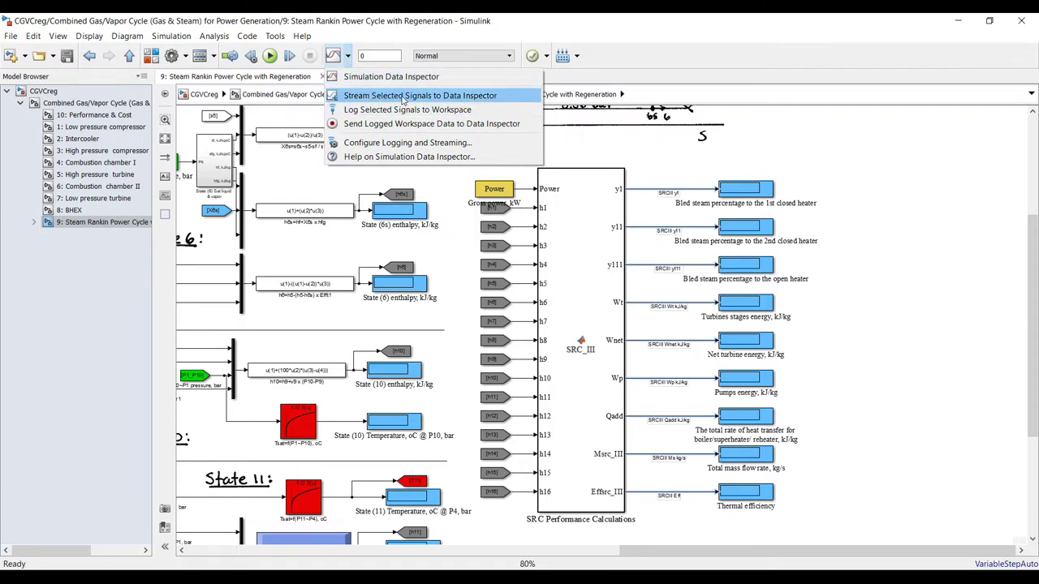
{"action": "left_click", "coordinate": [638, 150]}
Stream the SRCIII y1 output signal of the SRC Performance Calculations block to the Data Inspector and check its streaming badge
{"action": "scroll", "coordinate": [669, 192], "scroll_direction": "up", "scroll_amount": 5}
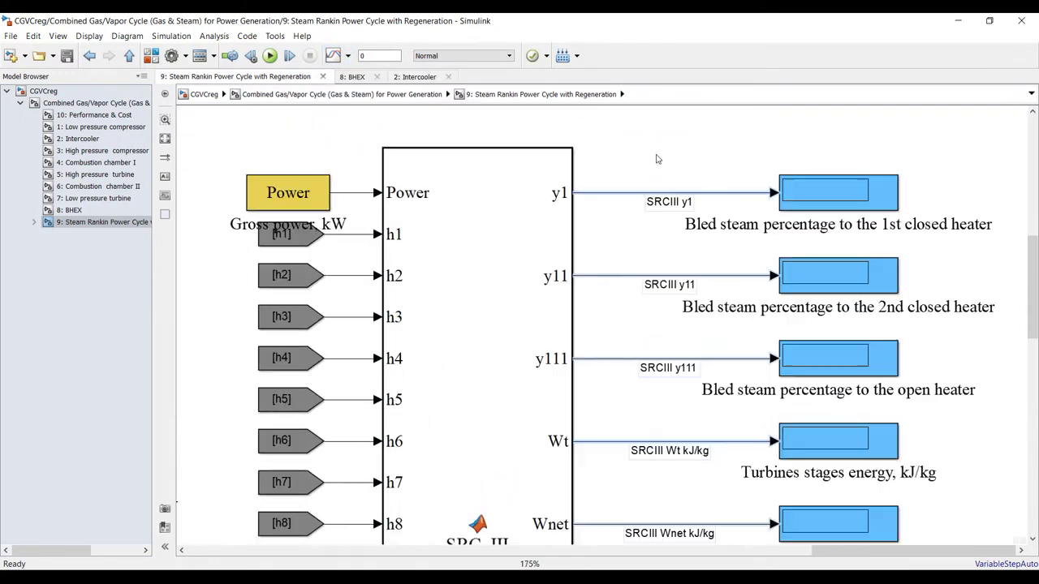
{"action": "left_click", "coordinate": [619, 199]}
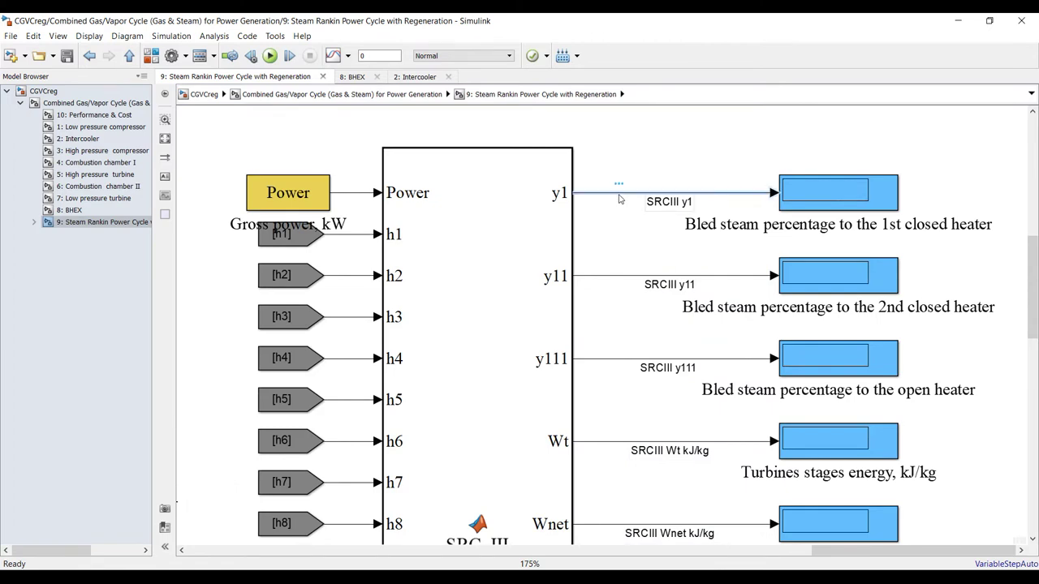
{"action": "mouse_move", "coordinate": [618, 184]}
{"action": "left_click", "coordinate": [633, 151]}
{"action": "scroll", "coordinate": [613, 190], "scroll_direction": "up", "scroll_amount": 3}
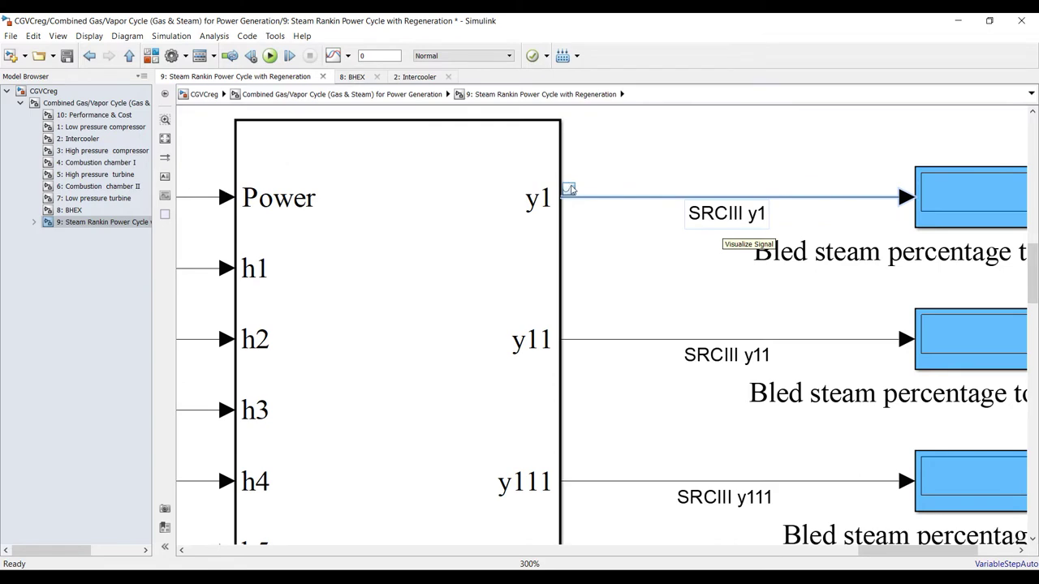
Stream the remaining SRC Performance Calculations output signals, from y11 down to Effsrc_III, to the Data Inspector
{"action": "scroll", "coordinate": [572, 190], "scroll_direction": "down", "scroll_amount": 8}
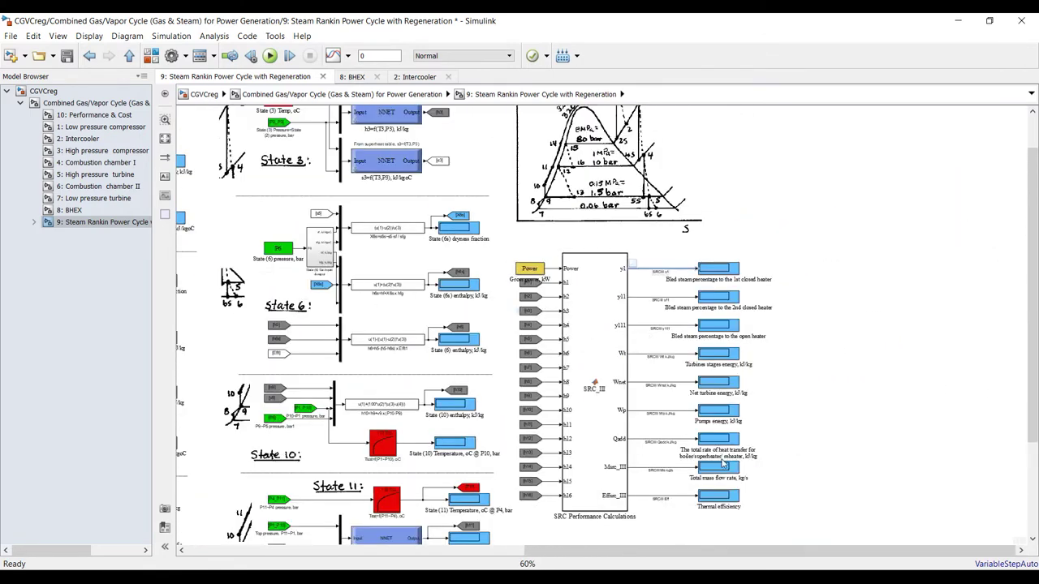
{"action": "left_click_drag", "start_coordinate": [641, 286], "coordinate": [659, 512]}
{"action": "left_click", "coordinate": [348, 58]}
{"action": "left_click", "coordinate": [419, 95]}
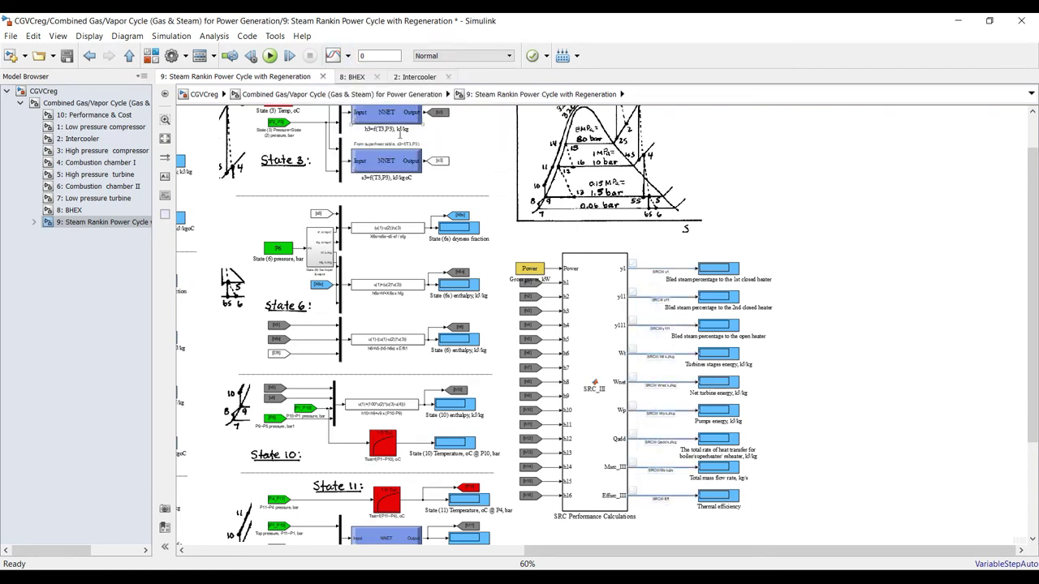
Open the Performance & Cost subsystem and shift all its output displays slightly farther from the calculation block
{"action": "left_click", "coordinate": [91, 116]}
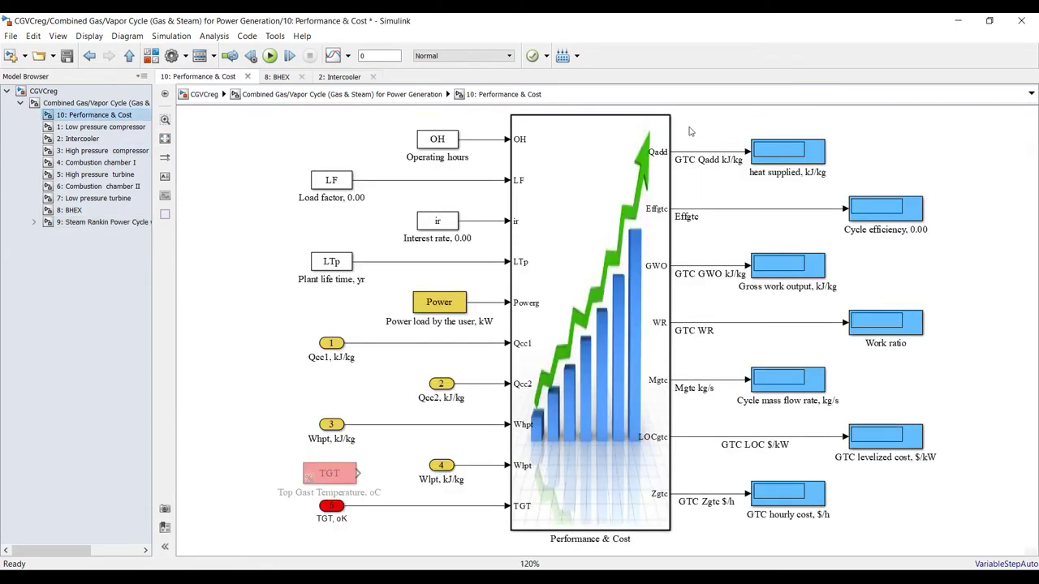
{"action": "left_click_drag", "start_coordinate": [995, 124], "coordinate": [829, 493]}
{"action": "left_click", "coordinate": [908, 500]}
Stream all seven output signals of the Performance & Cost calculation block, from Qadd to Zgtc, to the Data Inspector
{"action": "left_click_drag", "start_coordinate": [718, 118], "coordinate": [739, 526]}
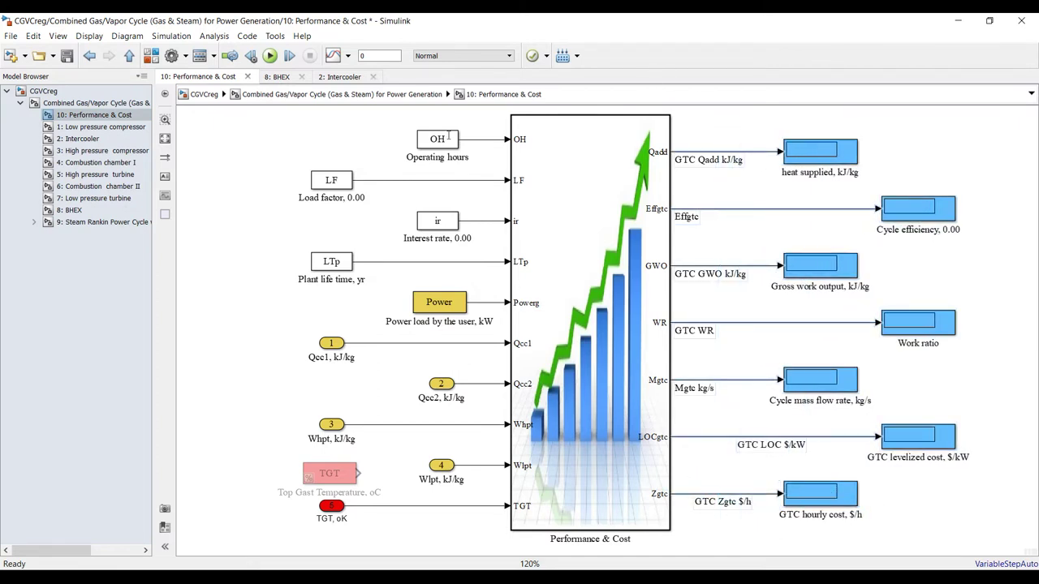
{"action": "left_click", "coordinate": [349, 55]}
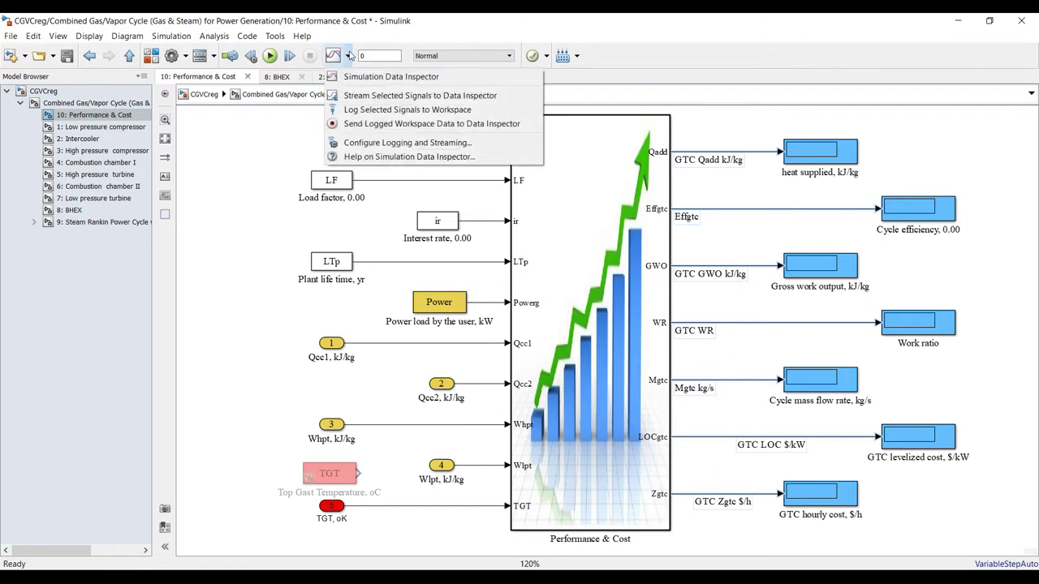
{"action": "left_click", "coordinate": [371, 97]}
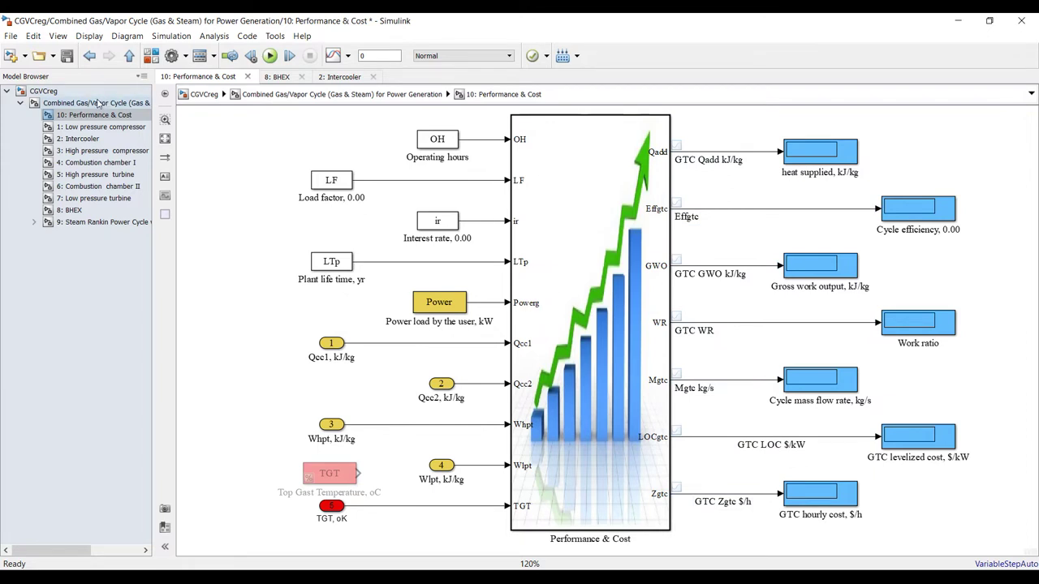
Examine the labelled output signals of the low pressure compressor, intercooler, high pressure compressor and combustion chamber I subsystems
{"action": "left_click", "coordinate": [104, 224]}
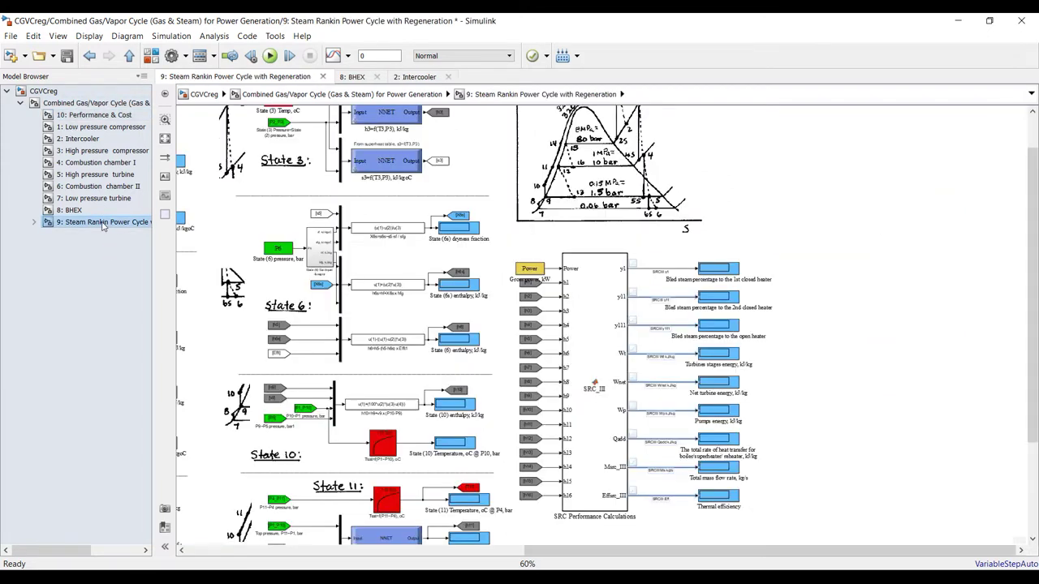
{"action": "left_click", "coordinate": [94, 128]}
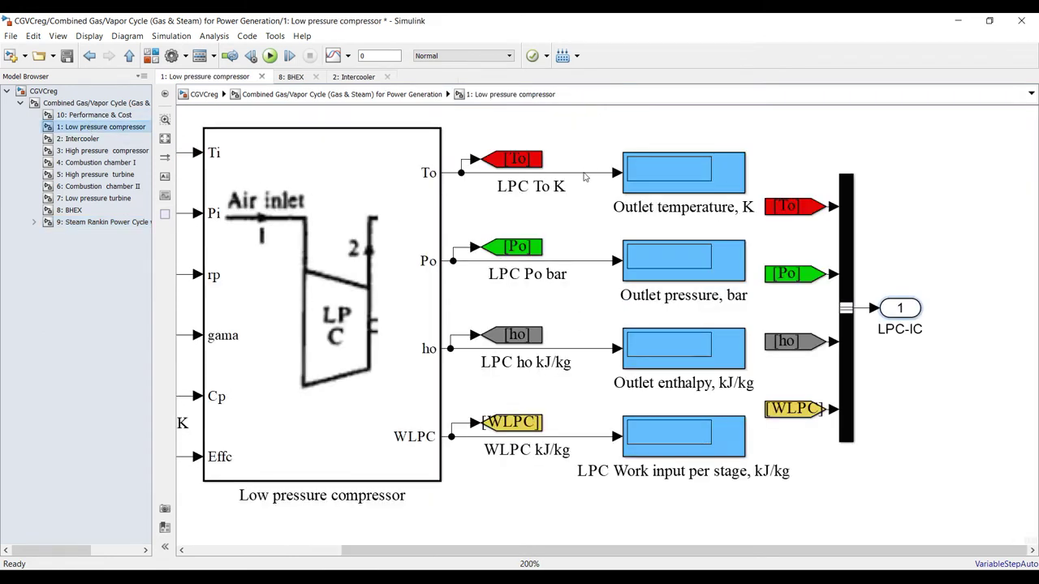
{"action": "left_click", "coordinate": [582, 176]}
{"action": "left_click", "coordinate": [580, 261]}
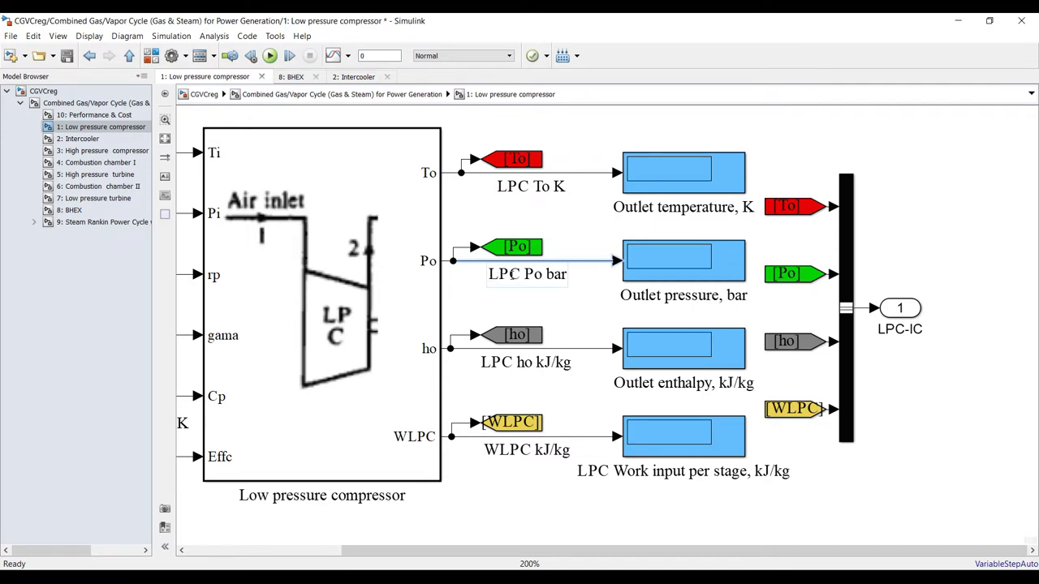
{"action": "scroll", "coordinate": [516, 275], "scroll_direction": "up", "scroll_amount": 5}
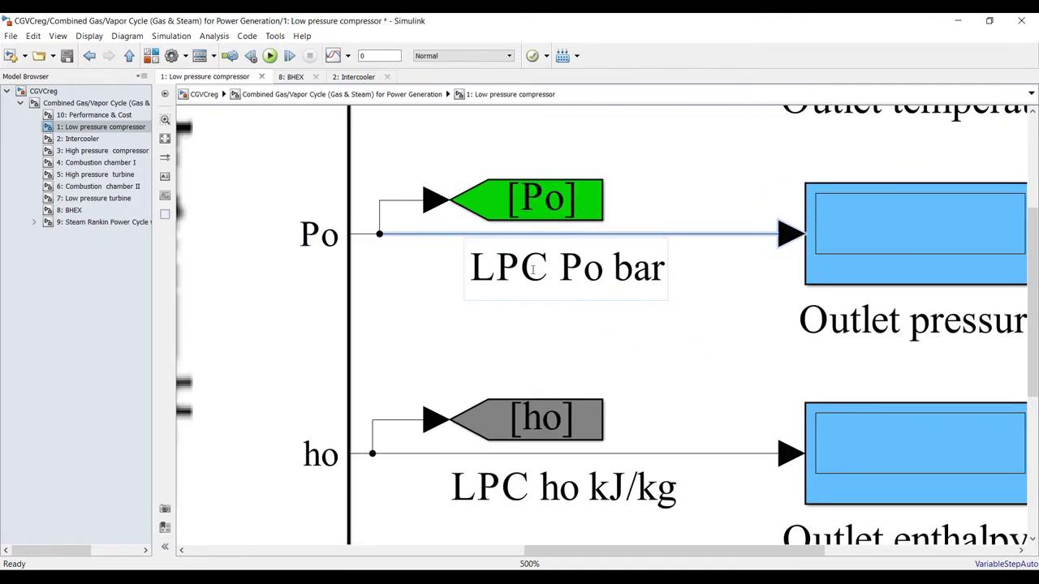
{"action": "left_click", "coordinate": [104, 139]}
{"action": "scroll", "coordinate": [647, 254], "scroll_direction": "up", "scroll_amount": 4}
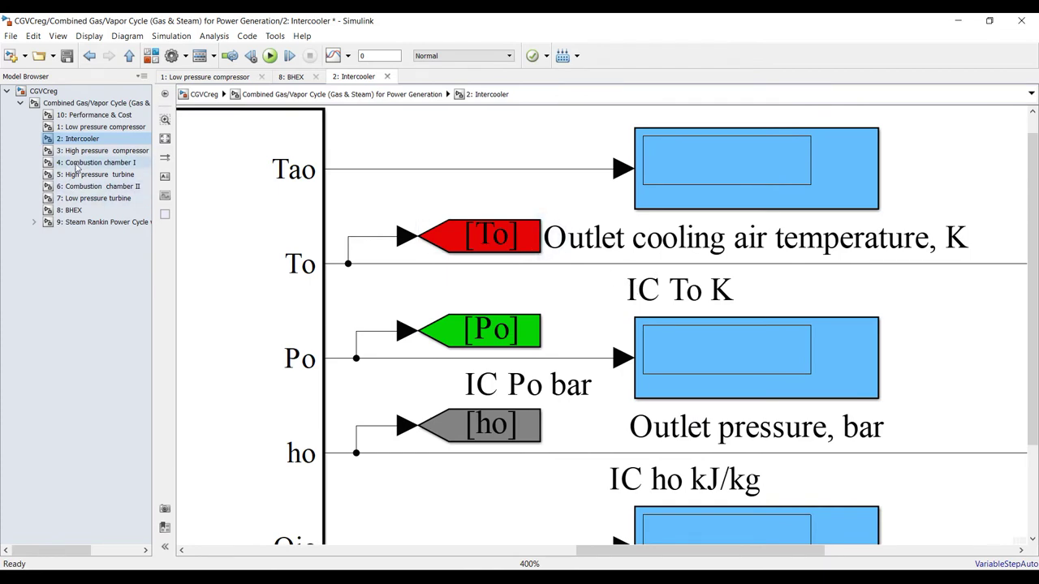
{"action": "left_click", "coordinate": [105, 151]}
{"action": "scroll", "coordinate": [778, 332], "scroll_direction": "up", "scroll_amount": 1}
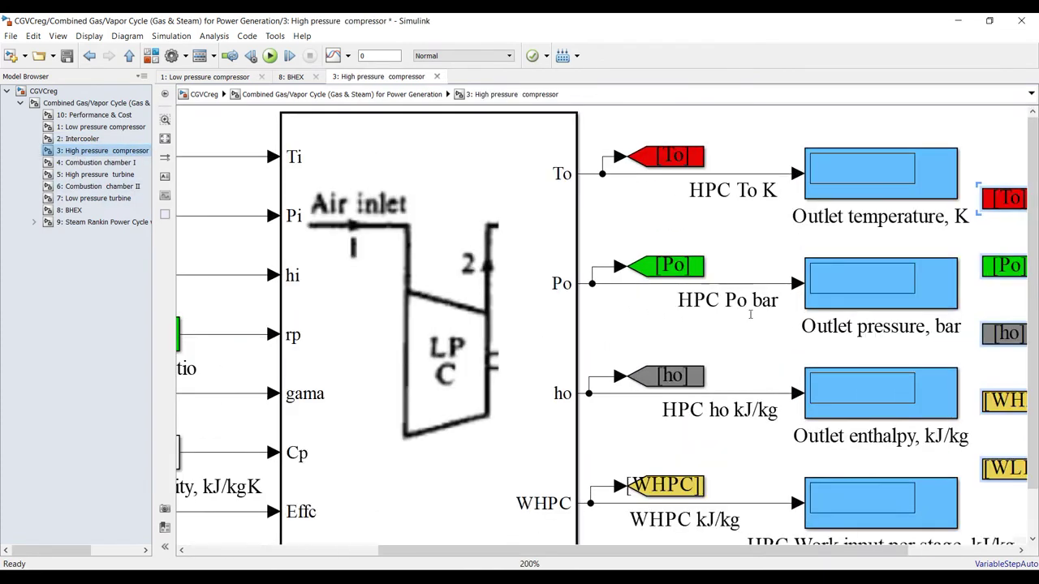
{"action": "left_click", "coordinate": [73, 163]}
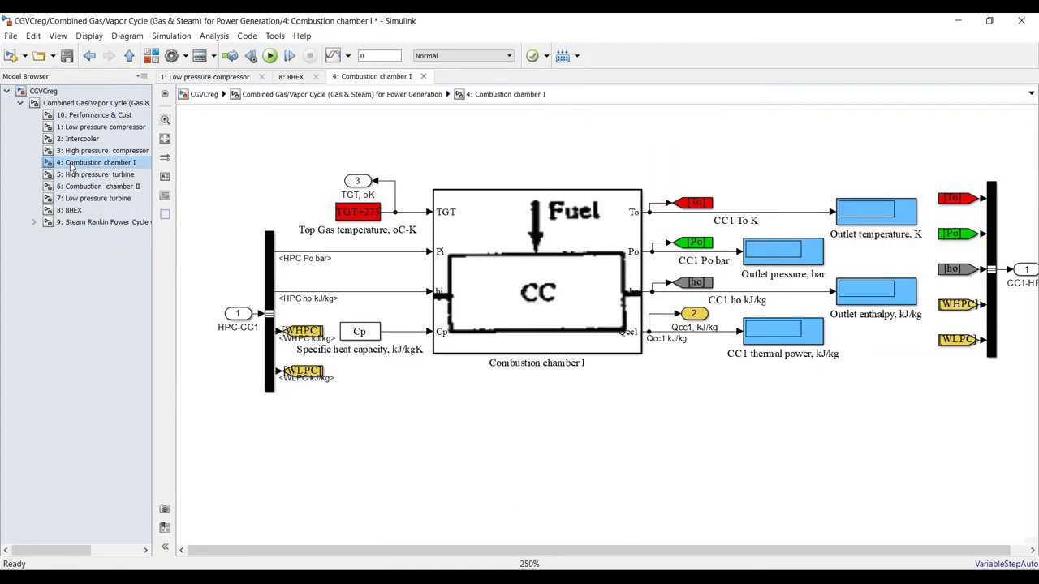
{"action": "scroll", "coordinate": [737, 254], "scroll_direction": "up", "scroll_amount": 2}
{"action": "left_click", "coordinate": [622, 254]}
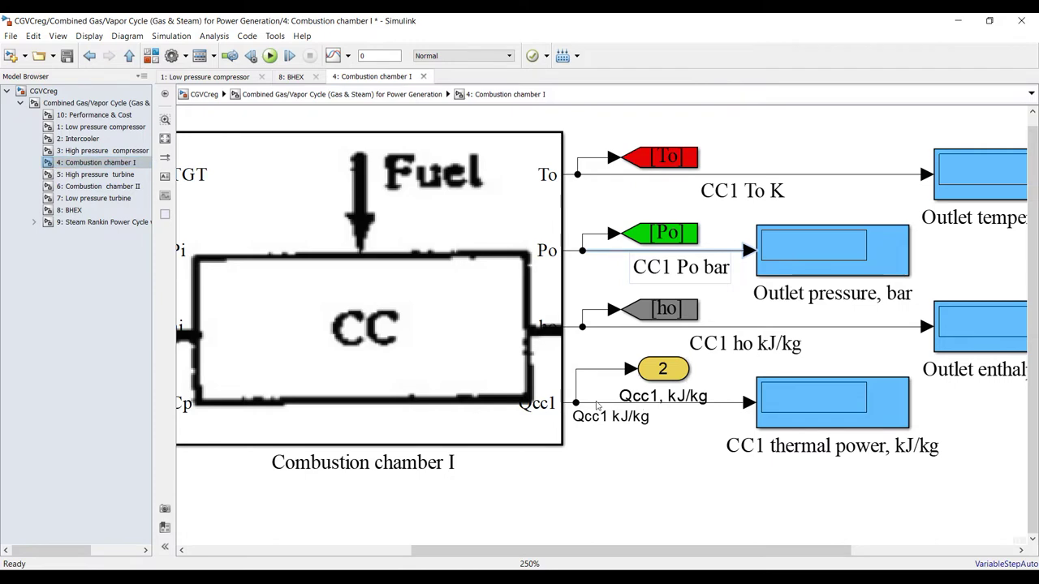
{"action": "scroll", "coordinate": [601, 402], "scroll_direction": "down", "scroll_amount": 3}
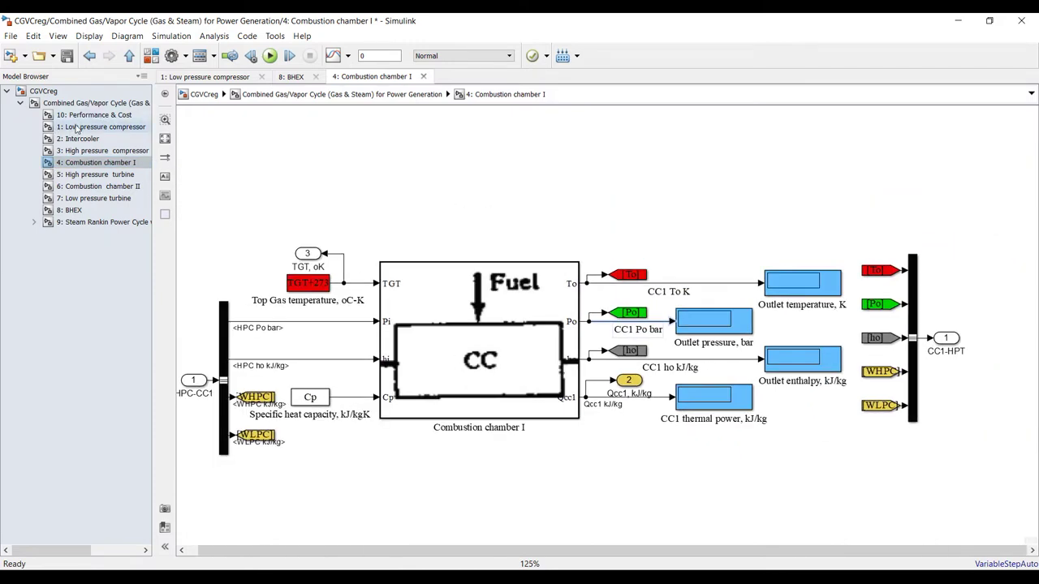
Stream the low pressure compressor's WLPC kJ/kg signal and the intercooler's Qic kJ/kg signal to the Data Inspector
{"action": "left_click", "coordinate": [122, 128]}
{"action": "scroll", "coordinate": [272, 235], "scroll_direction": "down", "scroll_amount": 5}
{"action": "scroll", "coordinate": [363, 458], "scroll_direction": "up", "scroll_amount": 5}
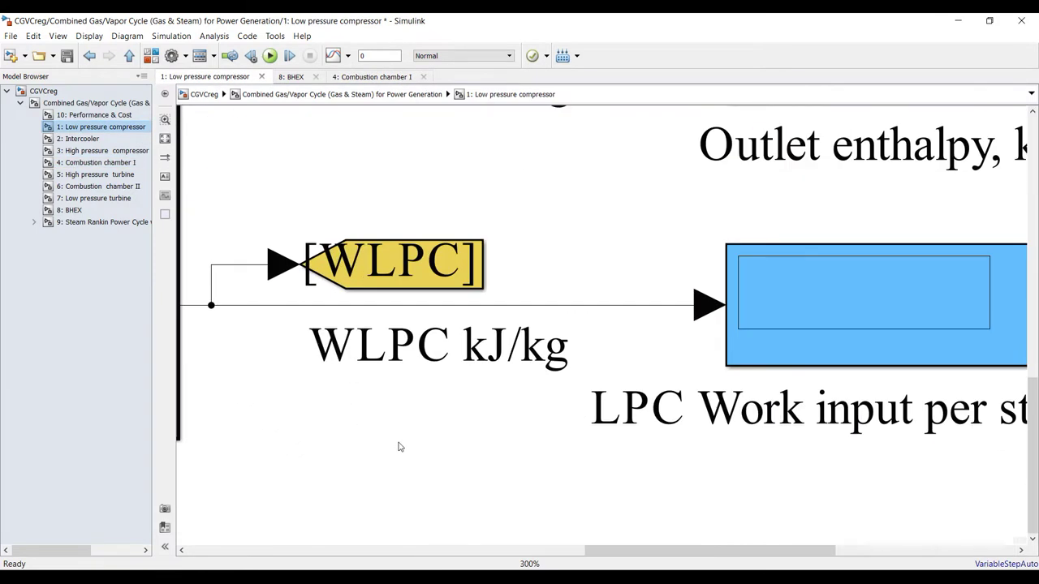
{"action": "left_click", "coordinate": [546, 307]}
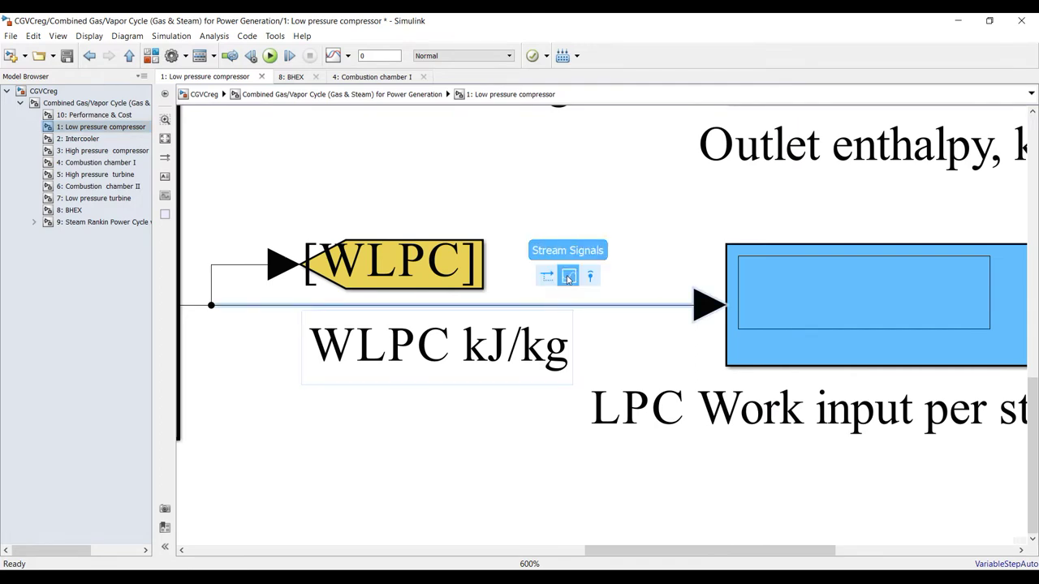
{"action": "scroll", "coordinate": [463, 304], "scroll_direction": "down", "scroll_amount": 5}
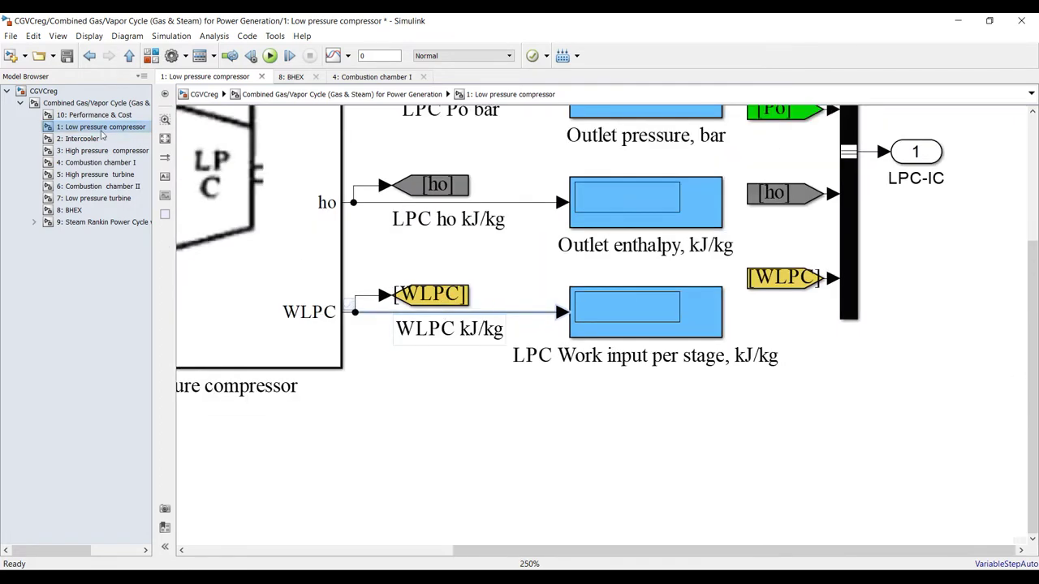
{"action": "left_click", "coordinate": [82, 139]}
{"action": "scroll", "coordinate": [450, 325], "scroll_direction": "down", "scroll_amount": 3}
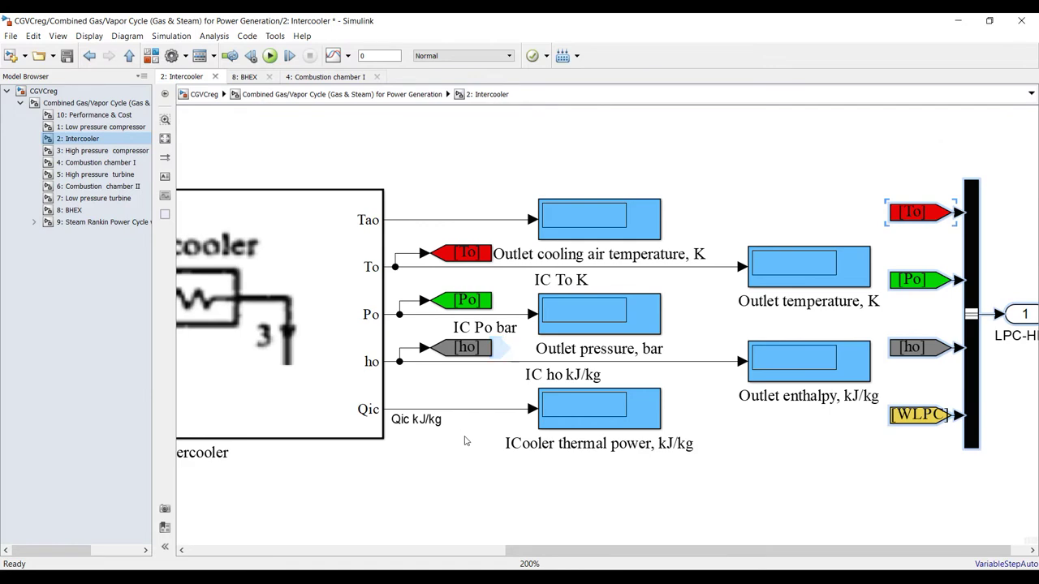
{"action": "left_click", "coordinate": [466, 411]}
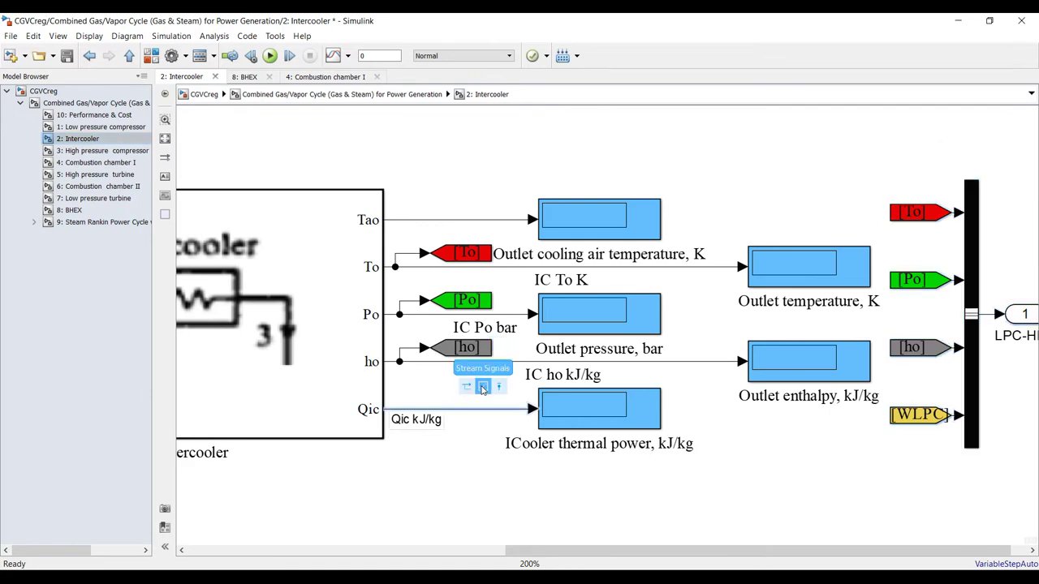
{"action": "left_click", "coordinate": [482, 388]}
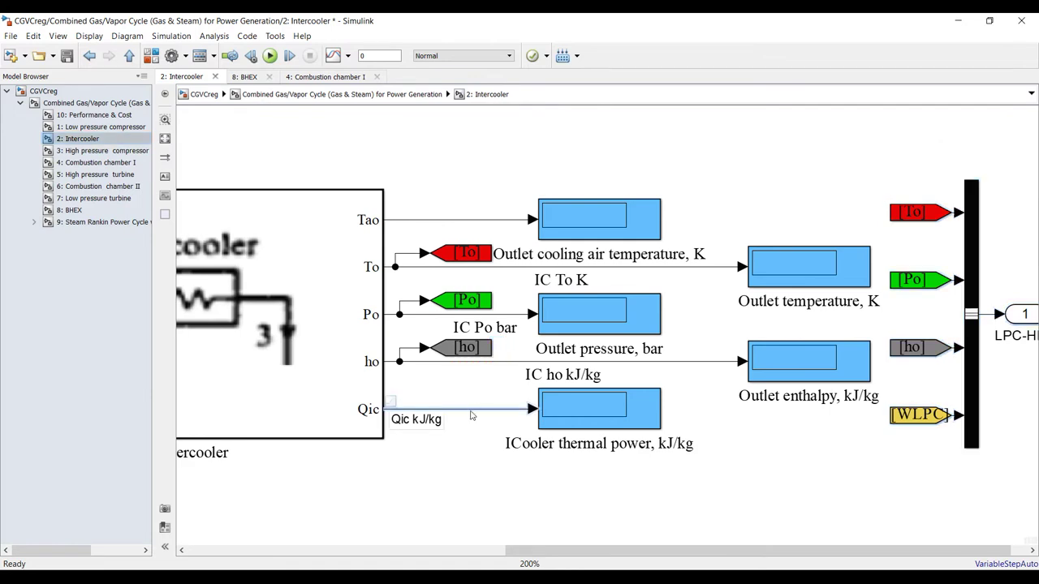
Stream the high pressure compressor's WHPC kJ/kg signal and combustion chamber I's Qcc1 kJ/kg signal to the Data Inspector
{"action": "left_click", "coordinate": [106, 152]}
{"action": "scroll", "coordinate": [431, 308], "scroll_direction": "down", "scroll_amount": 3}
{"action": "scroll", "coordinate": [615, 360], "scroll_direction": "up", "scroll_amount": 5}
{"action": "left_click", "coordinate": [615, 353]}
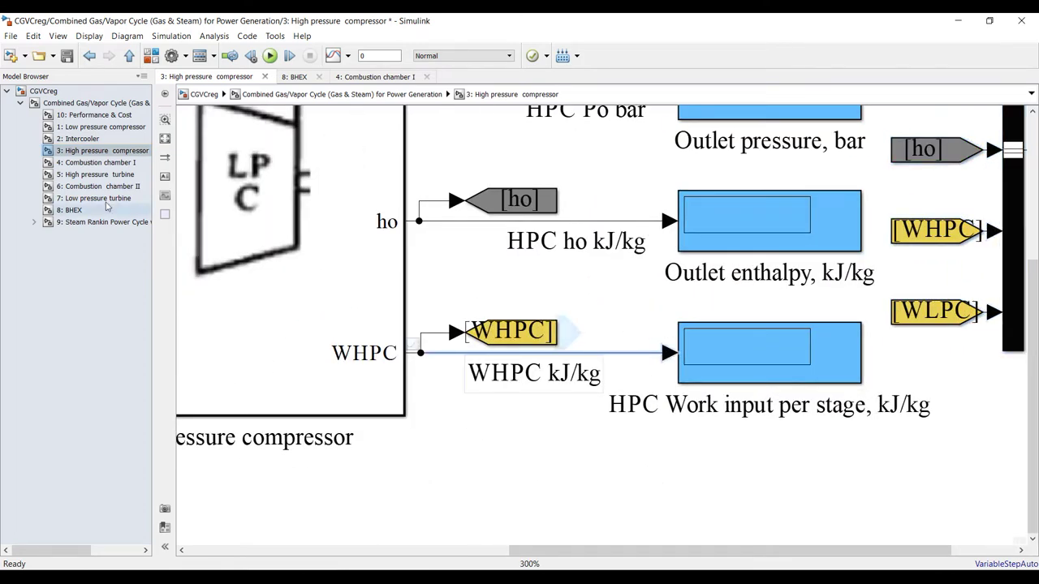
{"action": "left_click", "coordinate": [89, 163]}
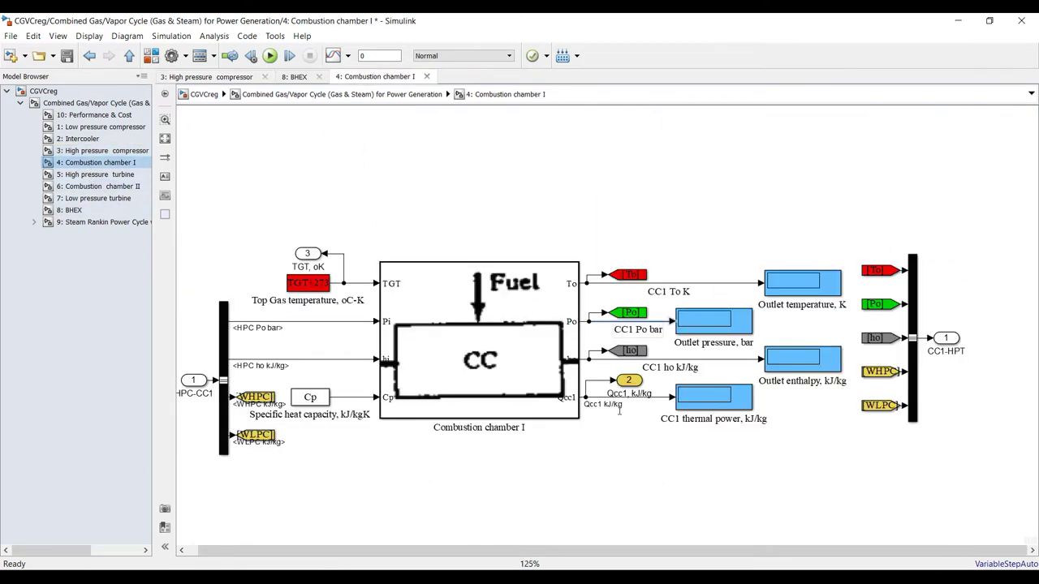
{"action": "scroll", "coordinate": [618, 410], "scroll_direction": "up", "scroll_amount": 2}
{"action": "left_click", "coordinate": [679, 393]}
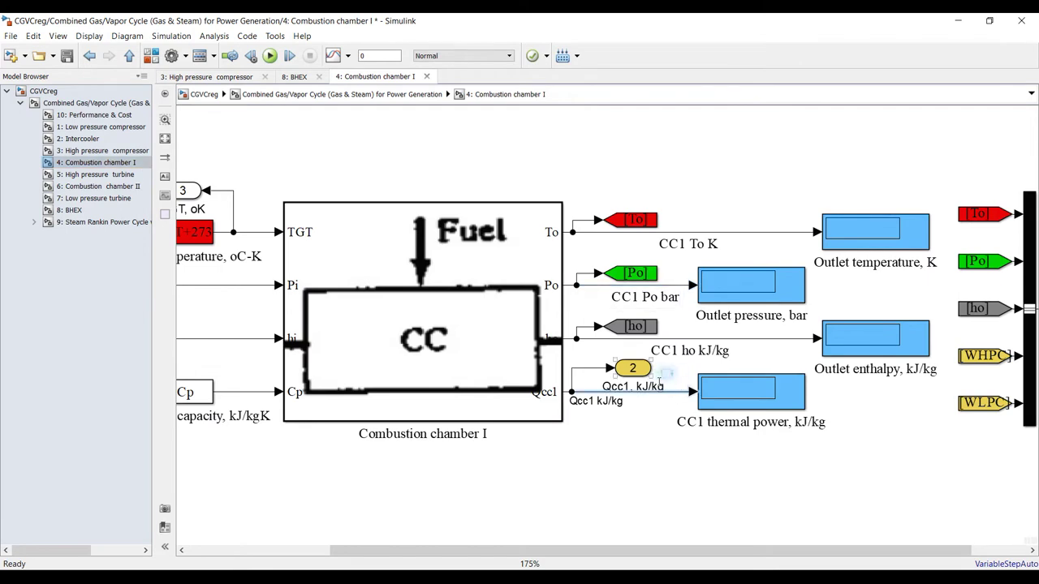
Stream the high pressure turbine's WHPT kJ/kg signal and combustion chamber II's Qcc2 kJ/kg signal to the Data Inspector
{"action": "left_click", "coordinate": [81, 173]}
{"action": "scroll", "coordinate": [778, 461], "scroll_direction": "up", "scroll_amount": 3}
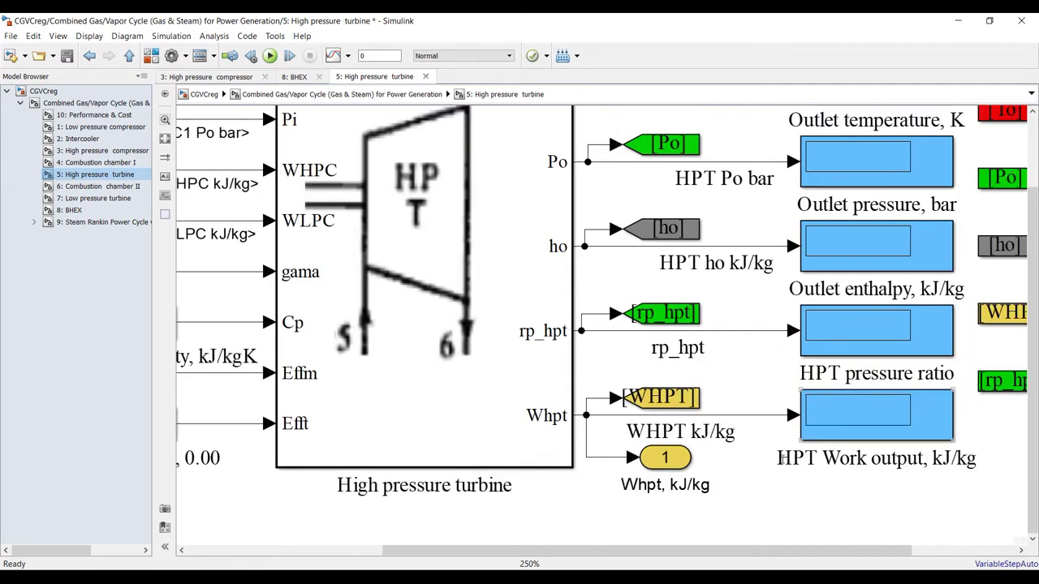
{"action": "scroll", "coordinate": [781, 460], "scroll_direction": "up", "scroll_amount": 1}
{"action": "left_click", "coordinate": [748, 408]}
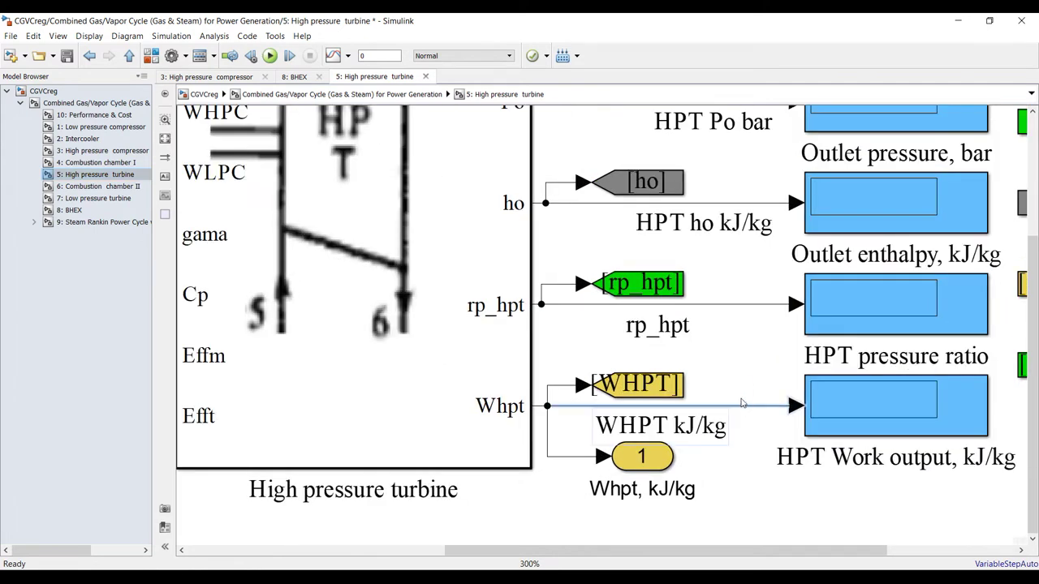
{"action": "left_click", "coordinate": [77, 187]}
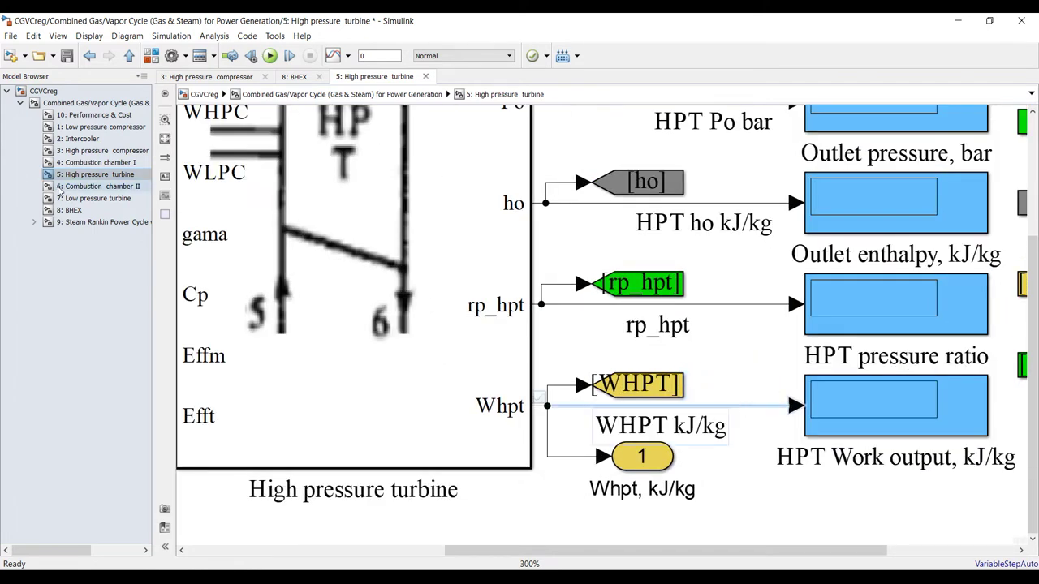
{"action": "scroll", "coordinate": [714, 317], "scroll_direction": "up", "scroll_amount": 8}
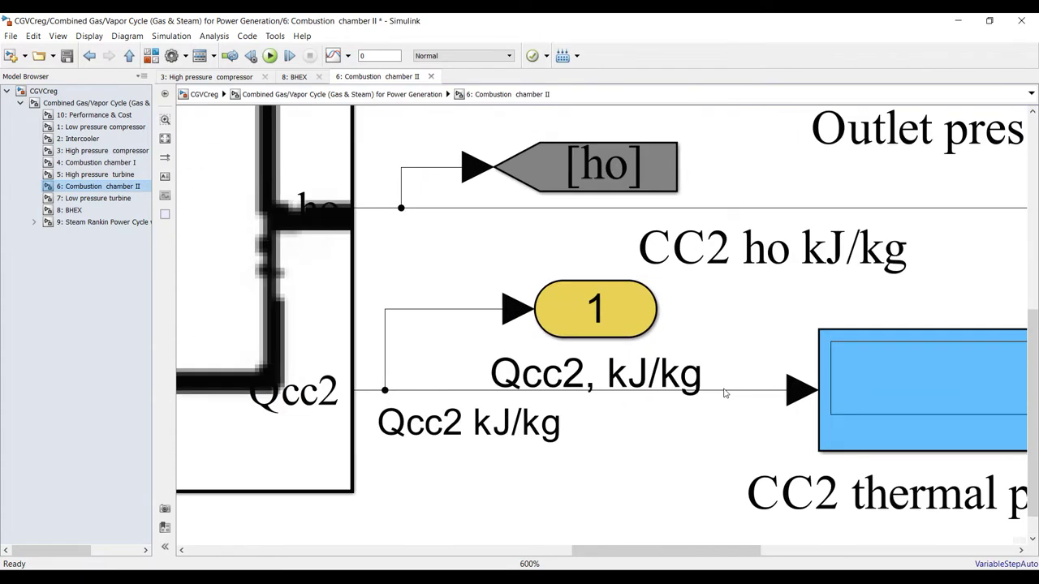
{"action": "left_click", "coordinate": [727, 392]}
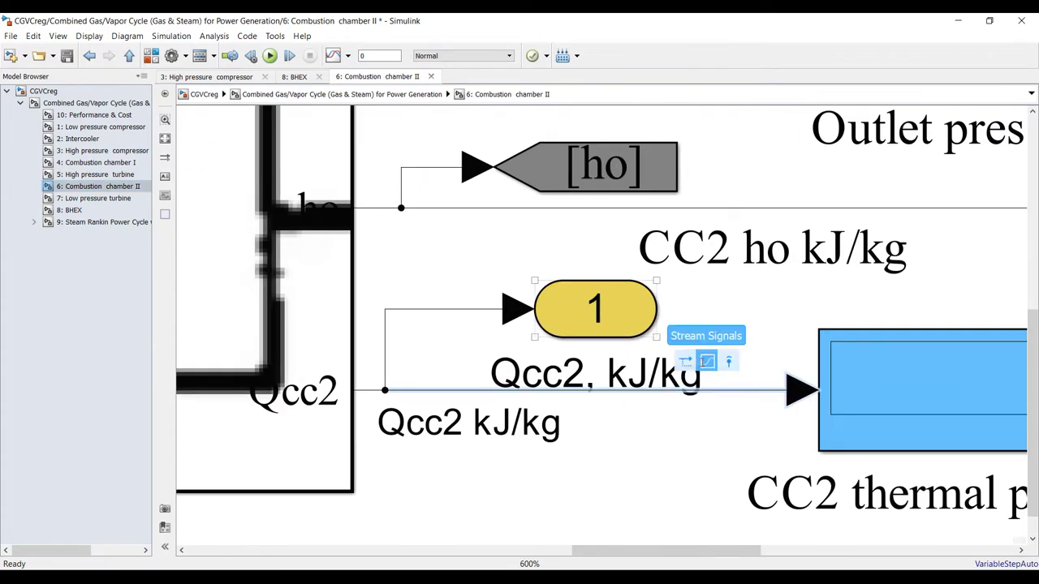
Stream the low pressure turbine's WLPT kJ/kg signal to the Data Inspector
{"action": "left_click", "coordinate": [89, 199]}
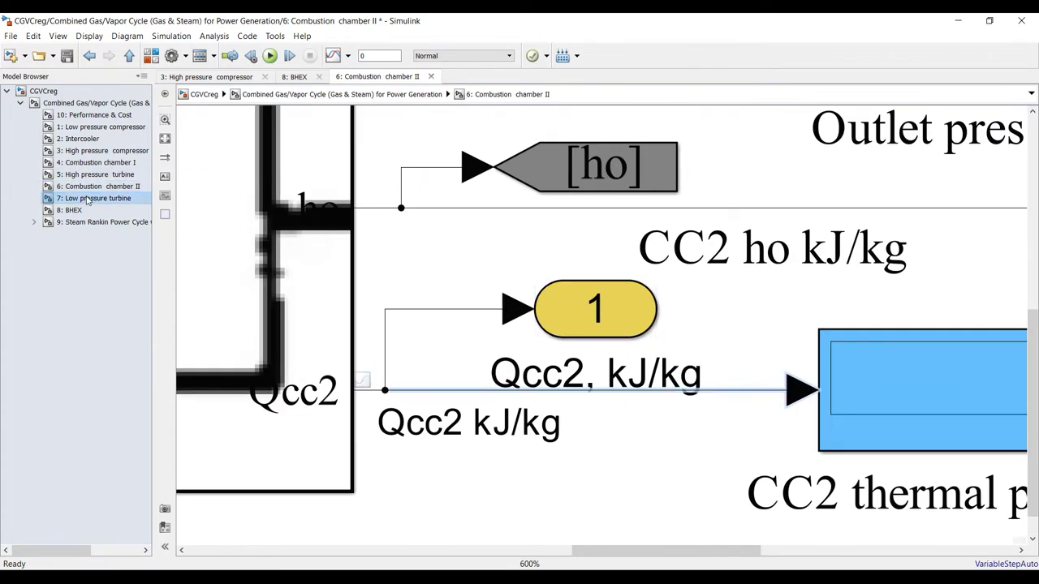
{"action": "scroll", "coordinate": [746, 478], "scroll_direction": "up", "scroll_amount": 3}
{"action": "left_click", "coordinate": [746, 405]}
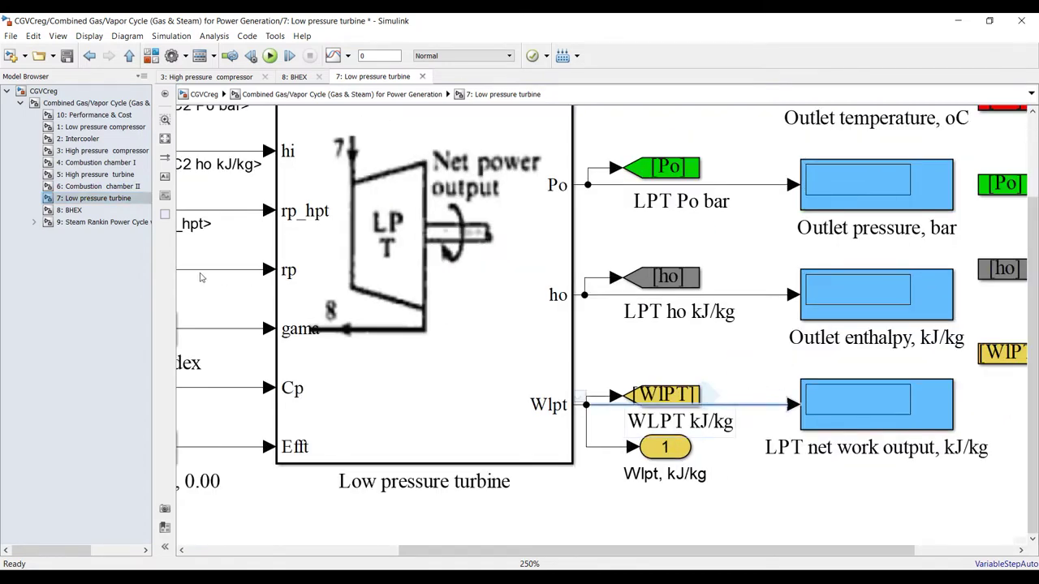
Open the BHEX subsystem and move the exhaust gas heat addition display farther from its function block to lengthen the connecting line
{"action": "left_click", "coordinate": [69, 210]}
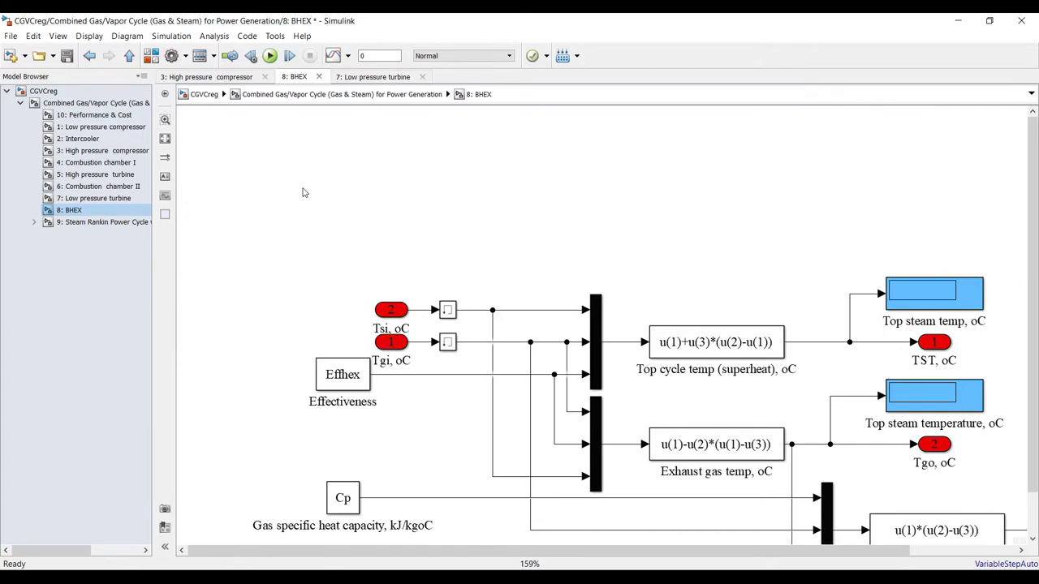
{"action": "left_click", "coordinate": [165, 138]}
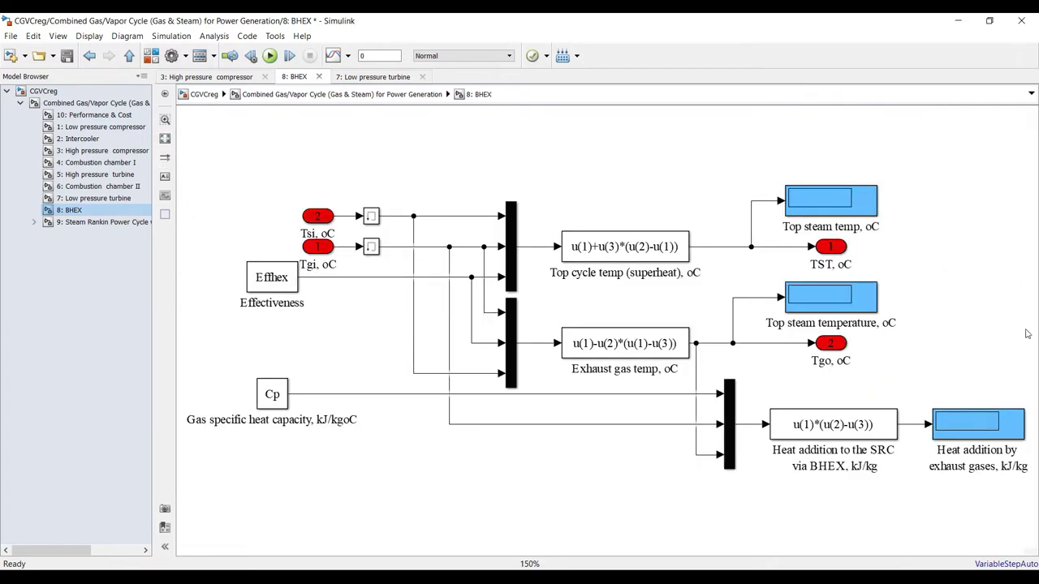
{"action": "scroll", "coordinate": [935, 235], "scroll_direction": "up", "scroll_amount": 6}
{"action": "scroll", "coordinate": [847, 229], "scroll_direction": "down", "scroll_amount": 3}
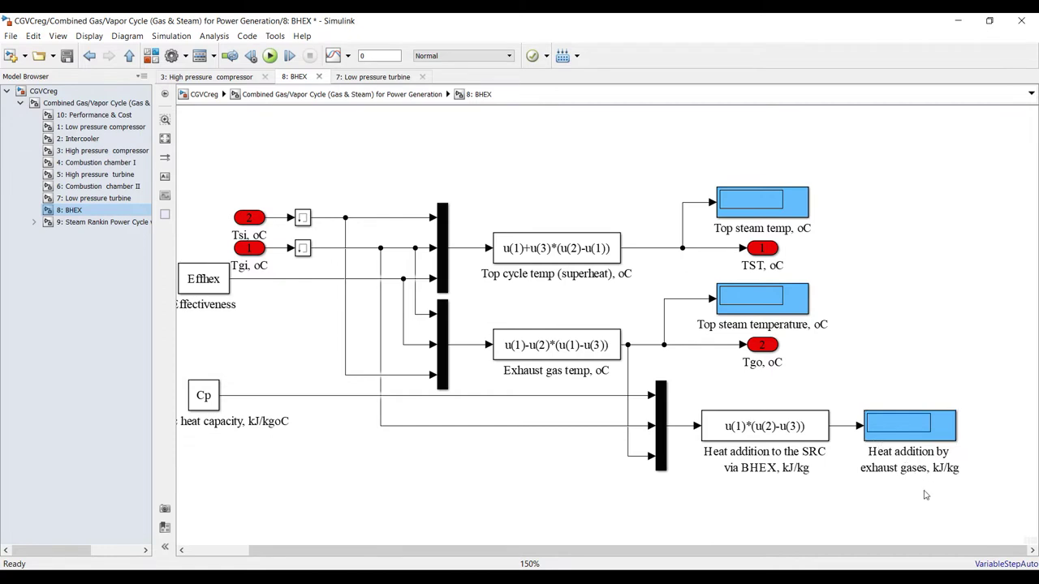
{"action": "scroll", "coordinate": [924, 495], "scroll_direction": "up", "scroll_amount": 3}
{"action": "left_click_drag", "start_coordinate": [869, 383], "coordinate": [944, 389]}
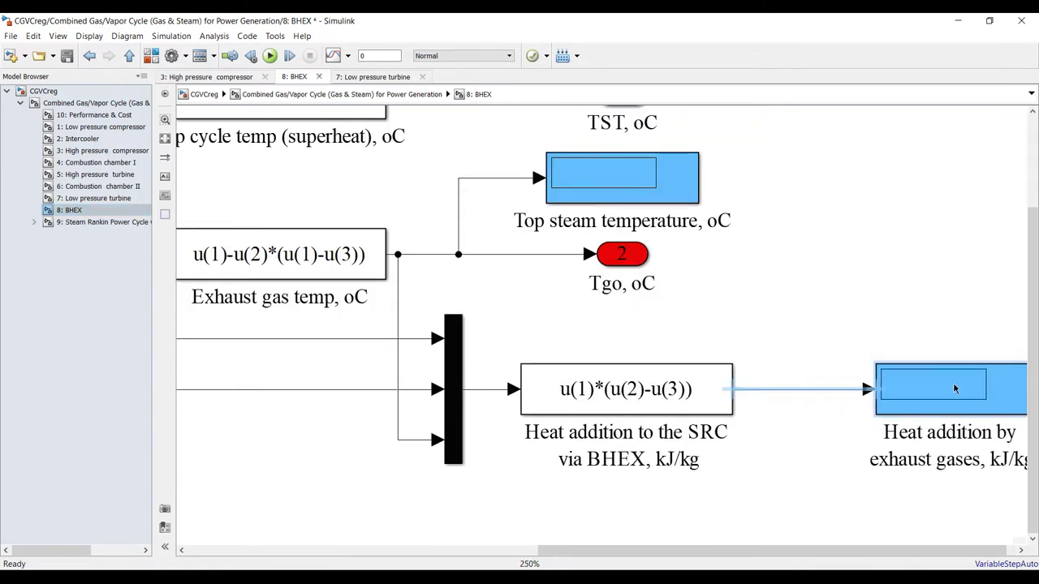
Label the BHEX heat addition output signal Qbhx kJ/kg and stream it to the Data Inspector
{"action": "left_click", "coordinate": [769, 392]}
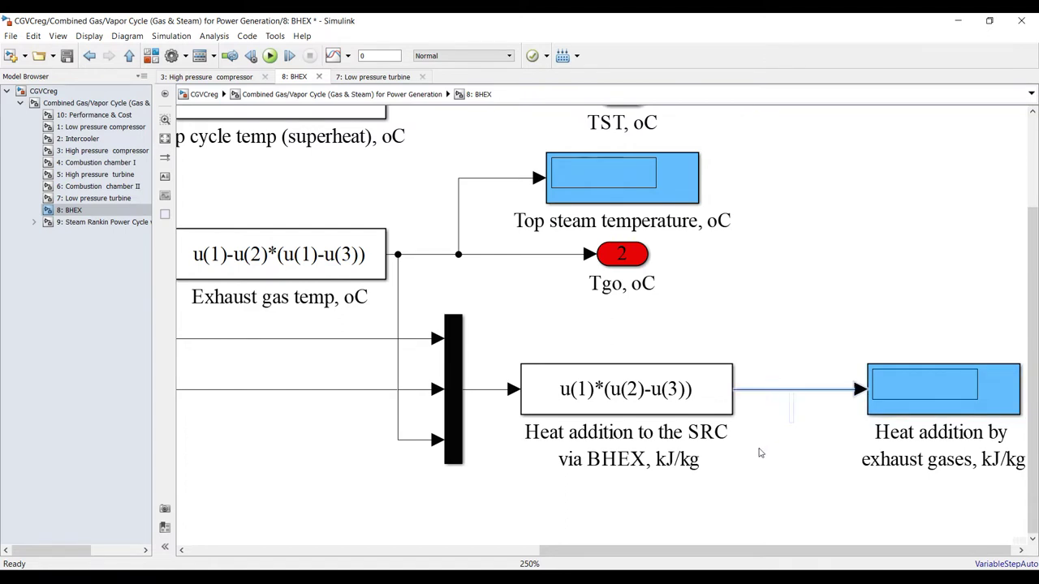
{"action": "type", "text": "Qbhx"}
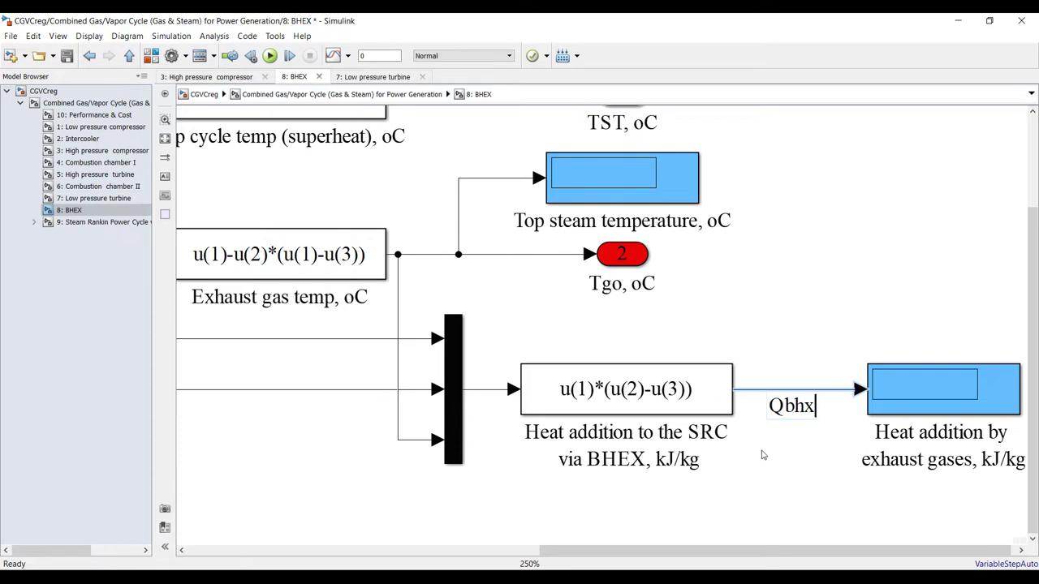
{"action": "key", "text": "Return"}
{"action": "type", "text": "kJ"}
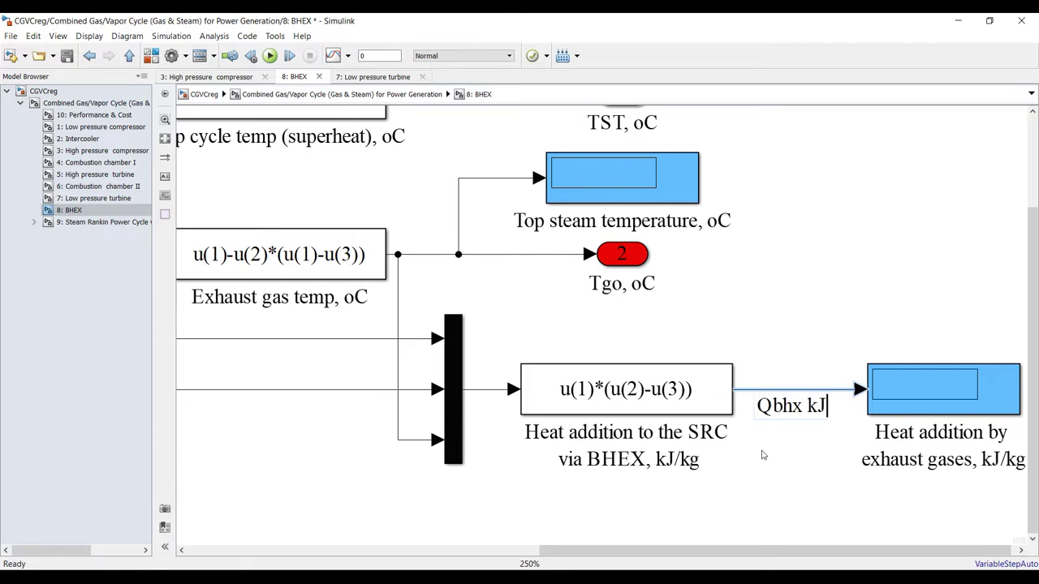
{"action": "type", "text": "/kg"}
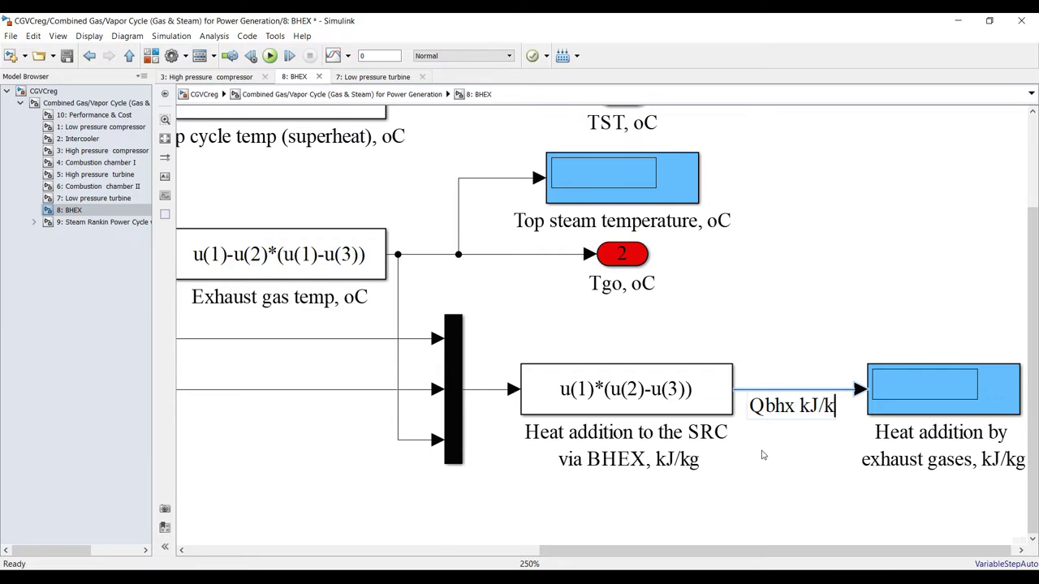
{"action": "left_click", "coordinate": [787, 460]}
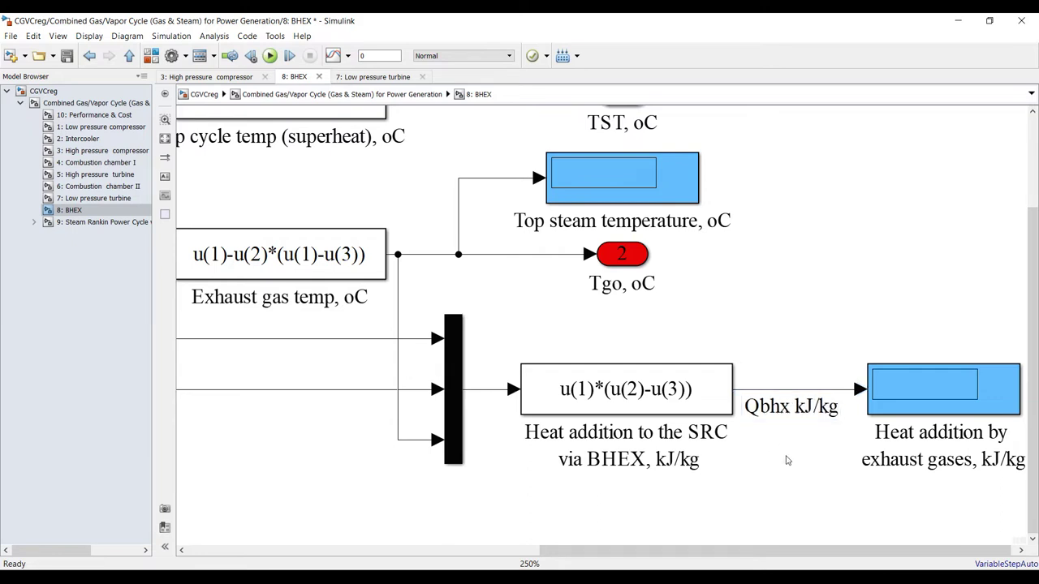
{"action": "left_click", "coordinate": [800, 392]}
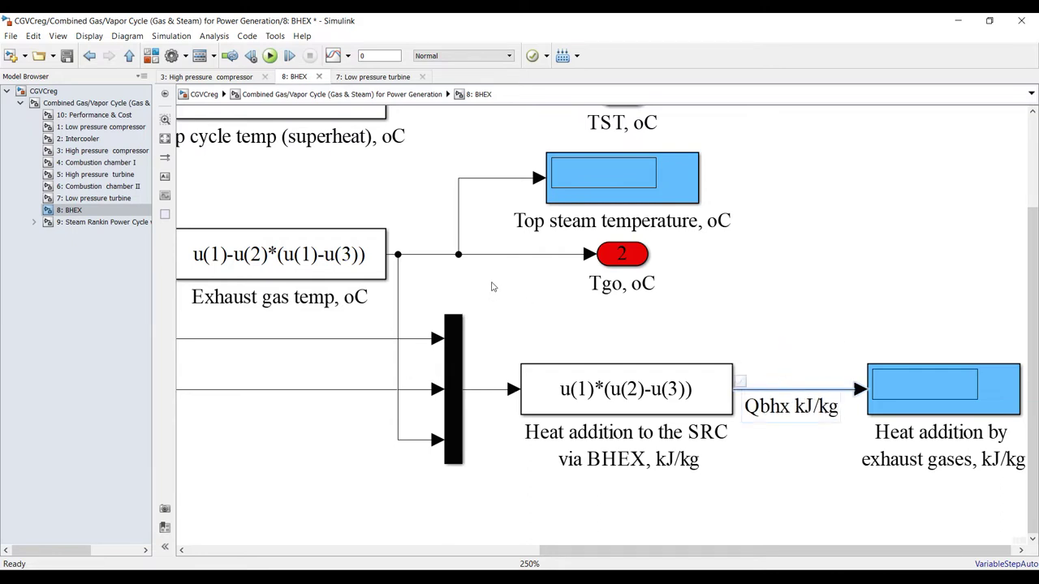
Label the exhaust gas temperature signal feeding outport 2 Tgo oC and stream it to the Data Inspector
{"action": "left_click", "coordinate": [510, 257]}
{"action": "type", "text": "Tgo "}
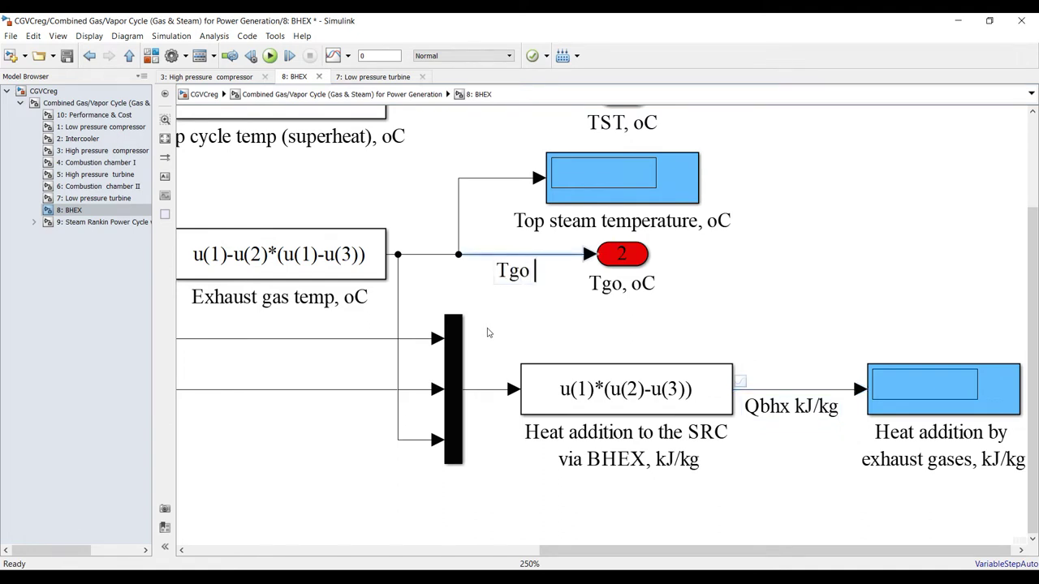
{"action": "type", "text": "oC"}
{"action": "left_click", "coordinate": [540, 325]}
{"action": "left_click", "coordinate": [513, 257]}
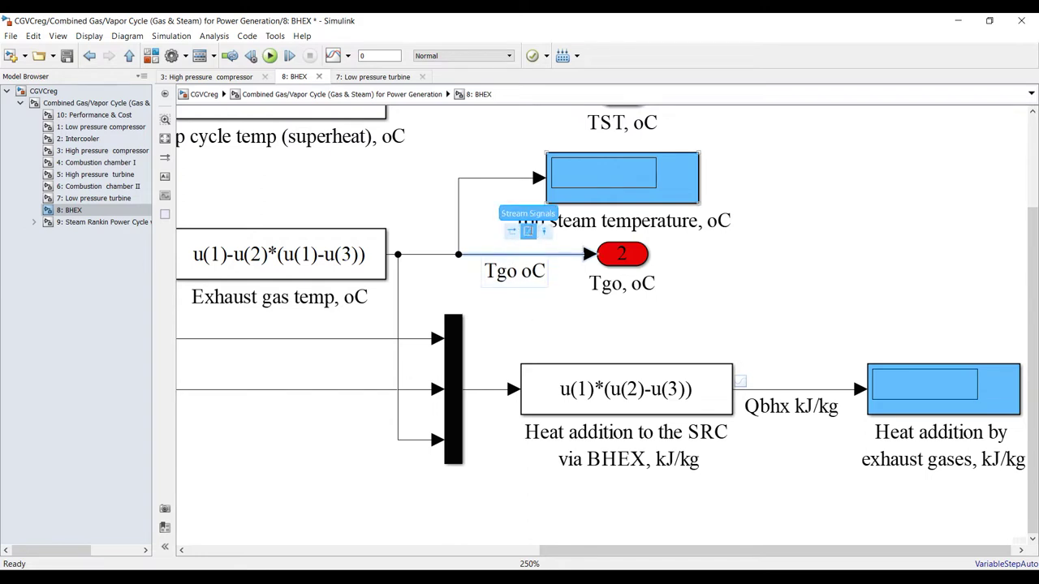
Label the top cycle temperature signal feeding outport 1 TST oC and stream it to the Data Inspector
{"action": "scroll", "coordinate": [510, 321], "scroll_direction": "down", "scroll_amount": 3}
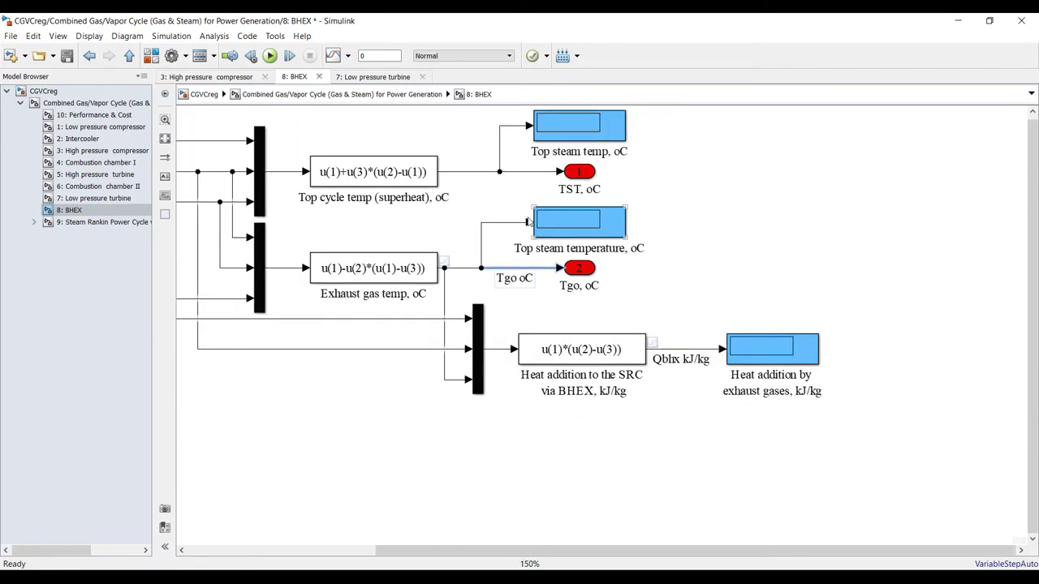
{"action": "scroll", "coordinate": [536, 249], "scroll_direction": "up", "scroll_amount": 5}
{"action": "scroll", "coordinate": [536, 248], "scroll_direction": "down", "scroll_amount": 2}
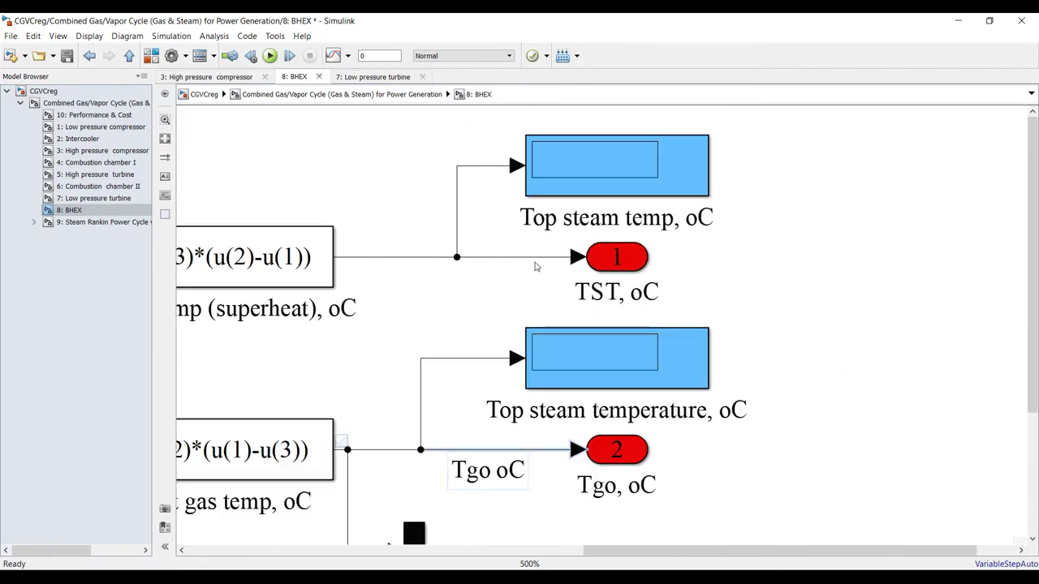
{"action": "left_click", "coordinate": [489, 259]}
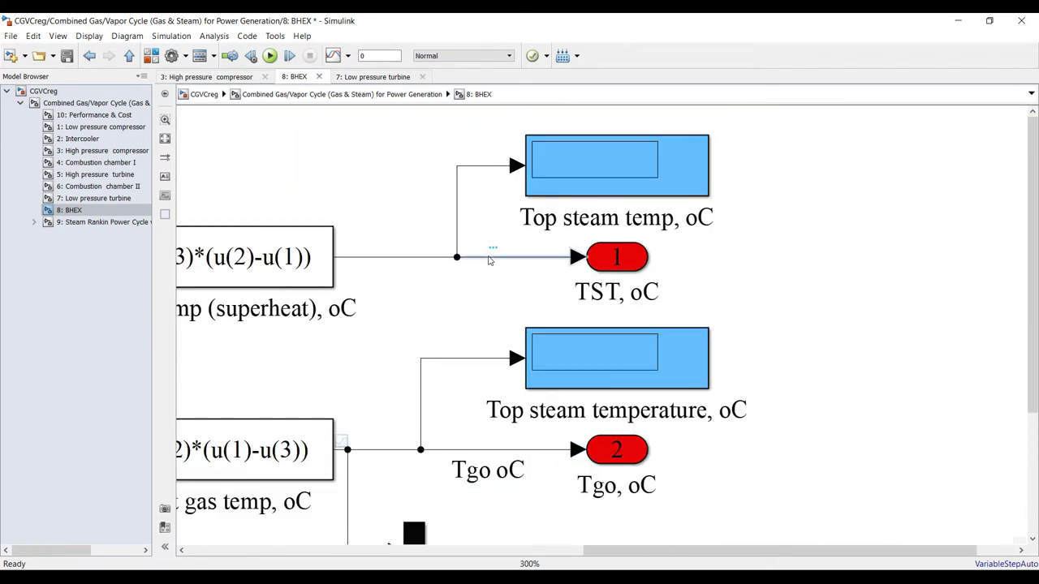
{"action": "double_click", "coordinate": [489, 258]}
{"action": "type", "text": "TST oC"}
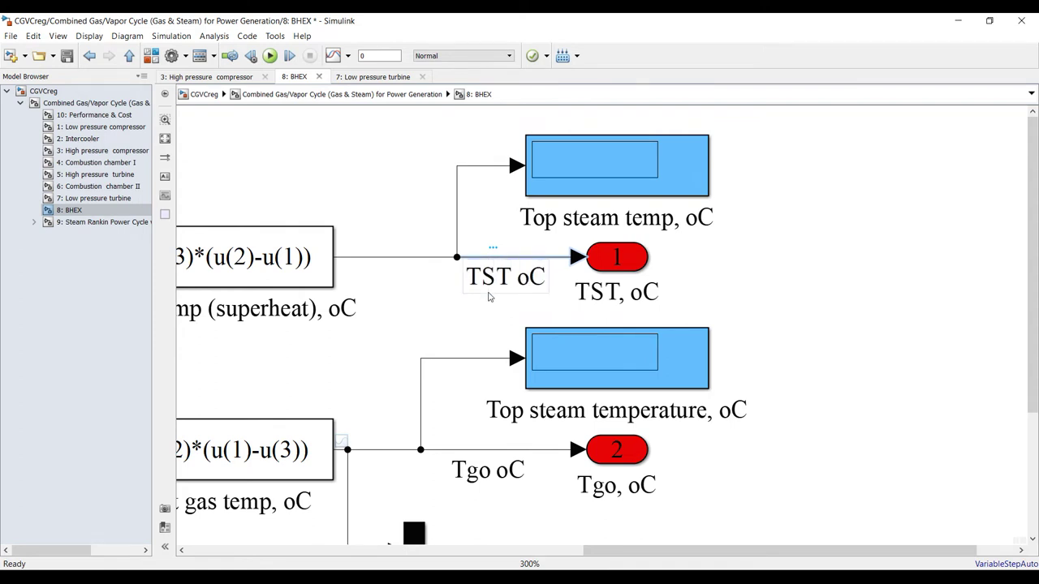
{"action": "left_click", "coordinate": [818, 243]}
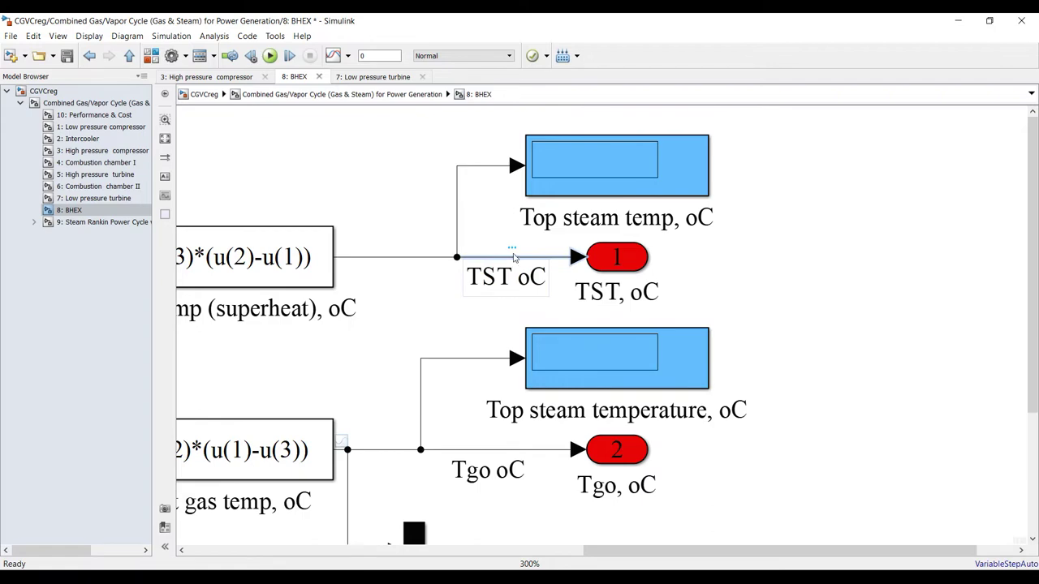
{"action": "left_click_drag", "start_coordinate": [449, 294], "coordinate": [638, 289]}
{"action": "left_click", "coordinate": [165, 139]}
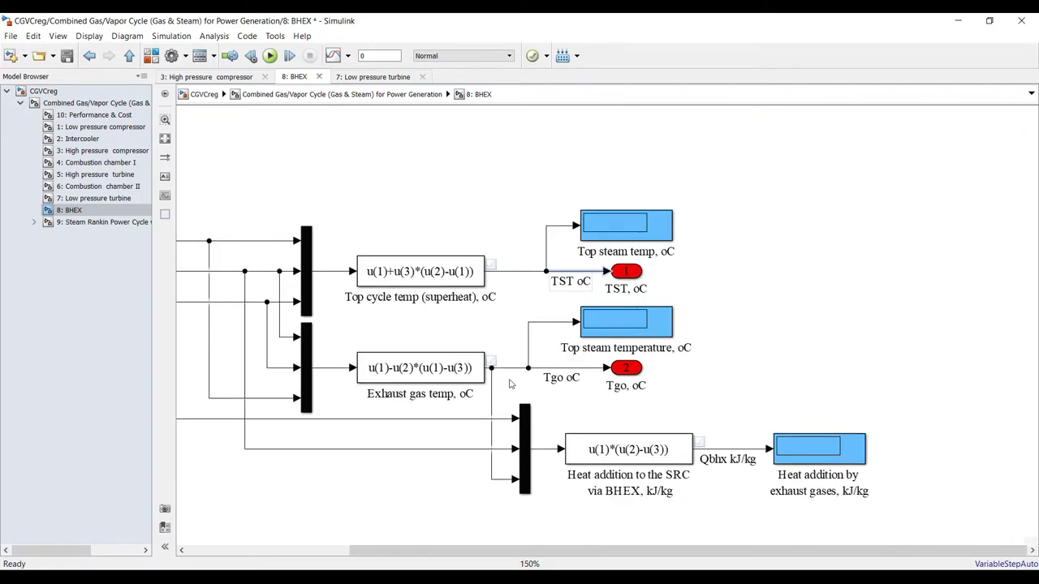
{"action": "left_click", "coordinate": [165, 139]}
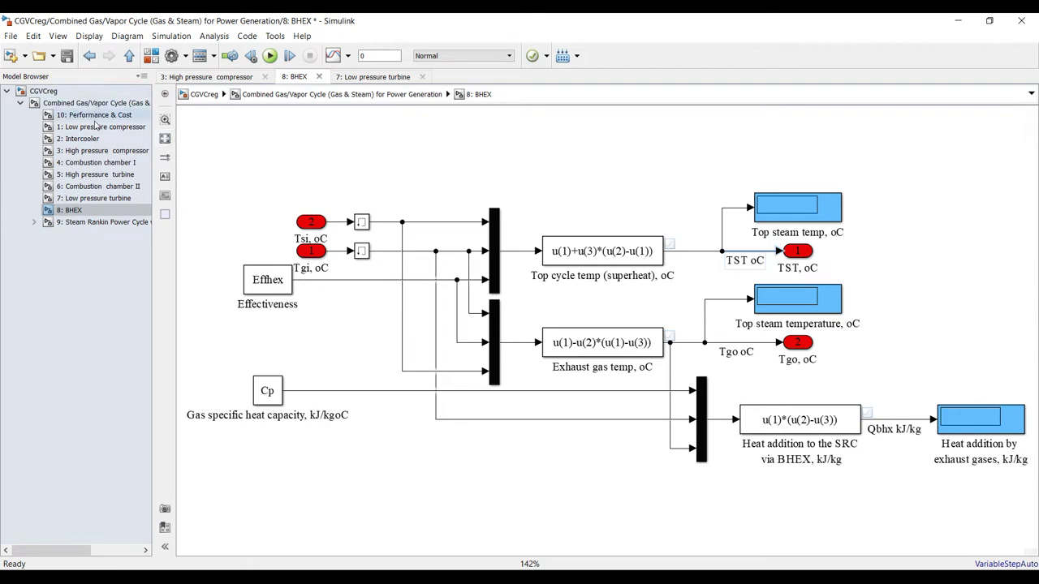
Open the Steam Rankin Power Cycle with Regeneration subsystem and examine the labelled output signals of its SRC Performance Calculations block, from y1 to Effsrc_III
{"action": "left_click", "coordinate": [84, 223]}
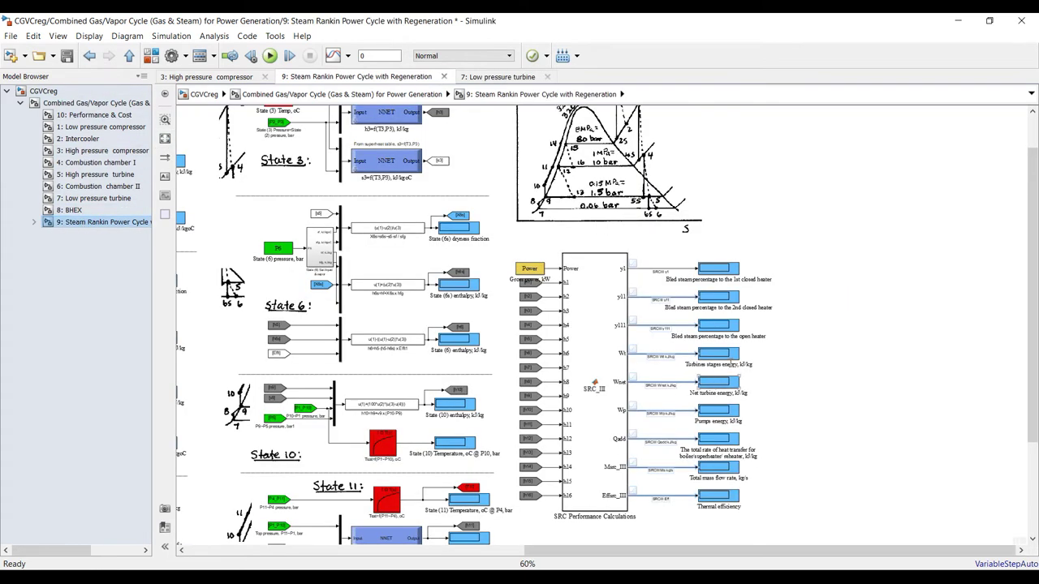
{"action": "scroll", "coordinate": [820, 362], "scroll_direction": "up", "scroll_amount": 3}
{"action": "scroll", "coordinate": [630, 254], "scroll_direction": "down", "scroll_amount": 1}
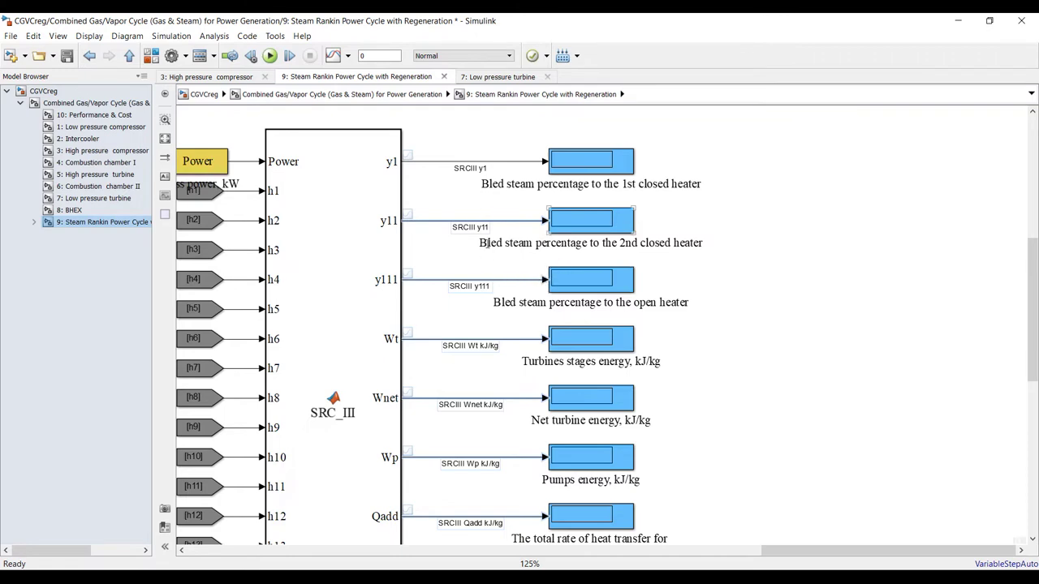
{"action": "scroll", "coordinate": [476, 254], "scroll_direction": "up", "scroll_amount": 3}
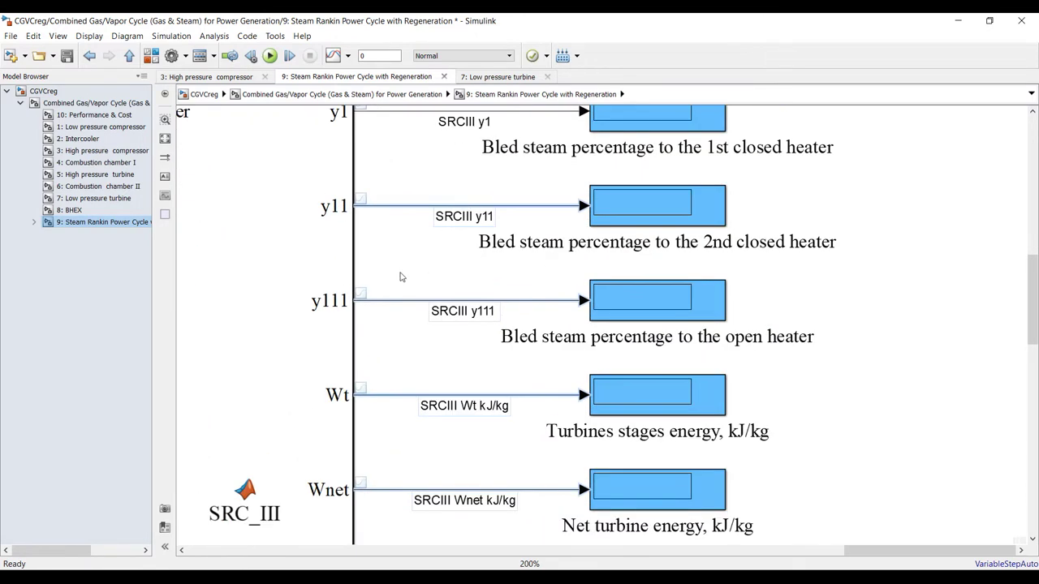
{"action": "scroll", "coordinate": [411, 327], "scroll_direction": "down", "scroll_amount": 3}
{"action": "scroll", "coordinate": [349, 300], "scroll_direction": "down", "scroll_amount": 2}
{"action": "scroll", "coordinate": [395, 364], "scroll_direction": "up", "scroll_amount": 3}
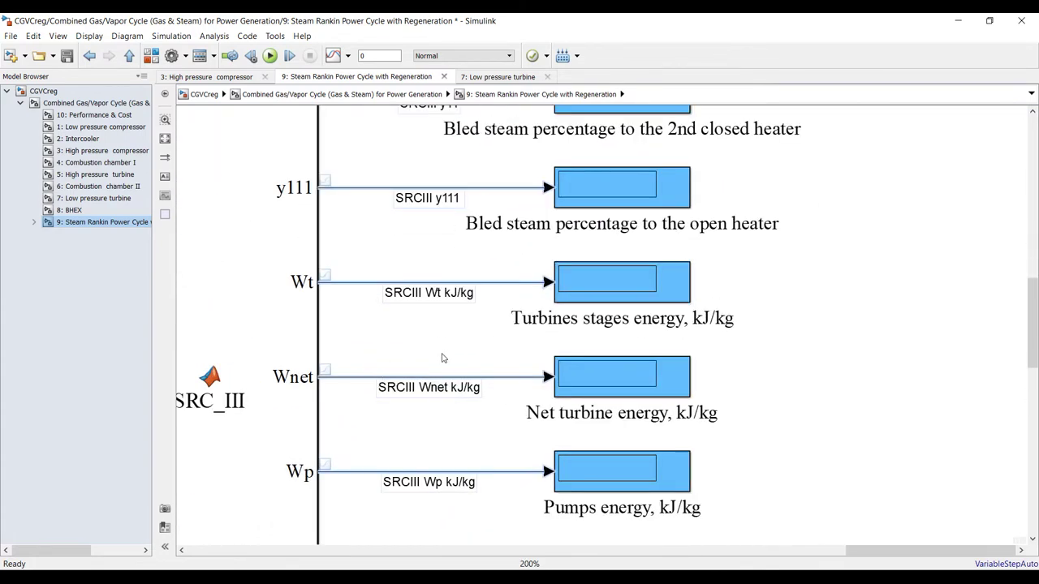
{"action": "scroll", "coordinate": [313, 345], "scroll_direction": "down", "scroll_amount": 2}
{"action": "scroll", "coordinate": [351, 376], "scroll_direction": "up", "scroll_amount": 4}
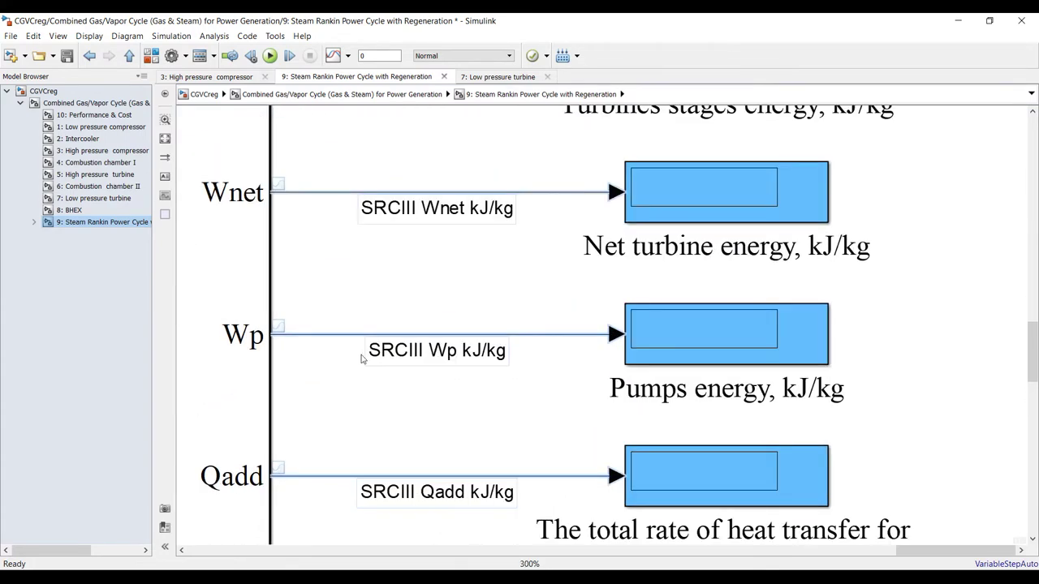
{"action": "scroll", "coordinate": [467, 460], "scroll_direction": "down", "scroll_amount": 2}
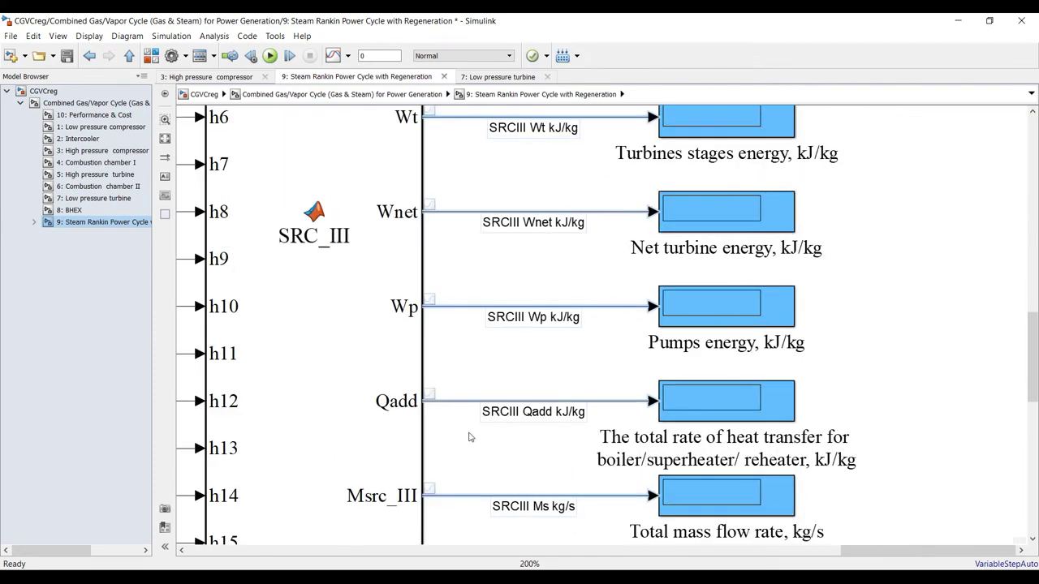
{"action": "scroll", "coordinate": [560, 376], "scroll_direction": "down", "scroll_amount": 2}
{"action": "scroll", "coordinate": [558, 503], "scroll_direction": "up", "scroll_amount": 4}
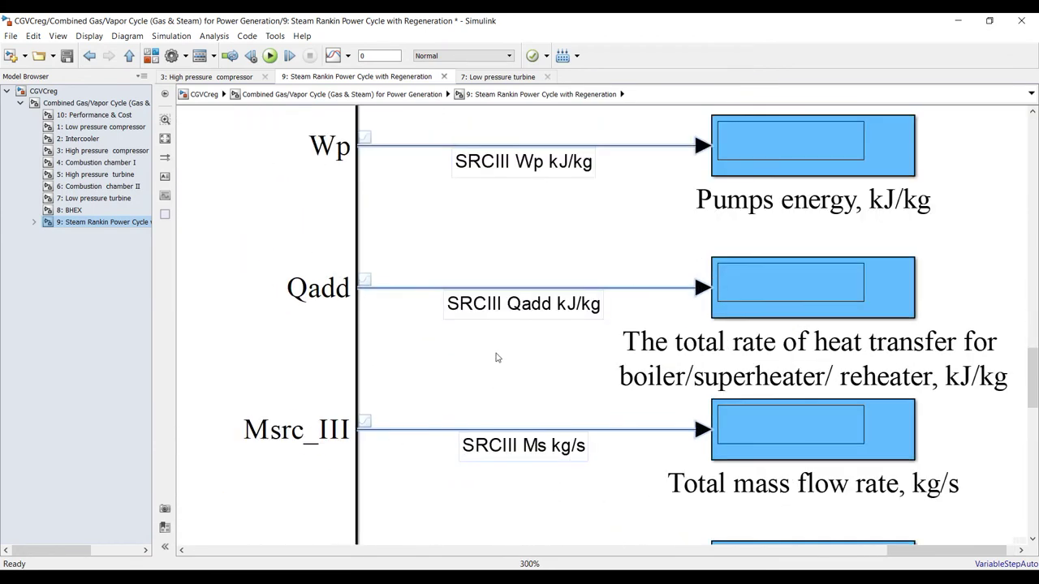
{"action": "scroll", "coordinate": [488, 391], "scroll_direction": "down", "scroll_amount": 3}
{"action": "scroll", "coordinate": [536, 406], "scroll_direction": "up", "scroll_amount": 4}
{"action": "scroll", "coordinate": [549, 420], "scroll_direction": "down", "scroll_amount": 2}
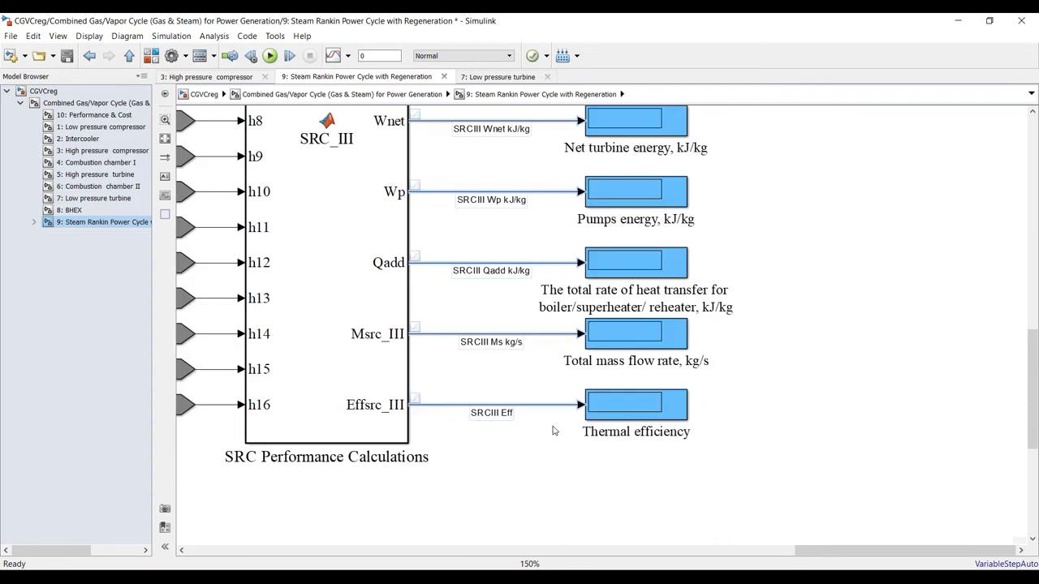
Run the simulation of the combined gas/vapor cycle model with the whole Steam Rankin Power Cycle diagram in view
{"action": "left_click", "coordinate": [166, 140]}
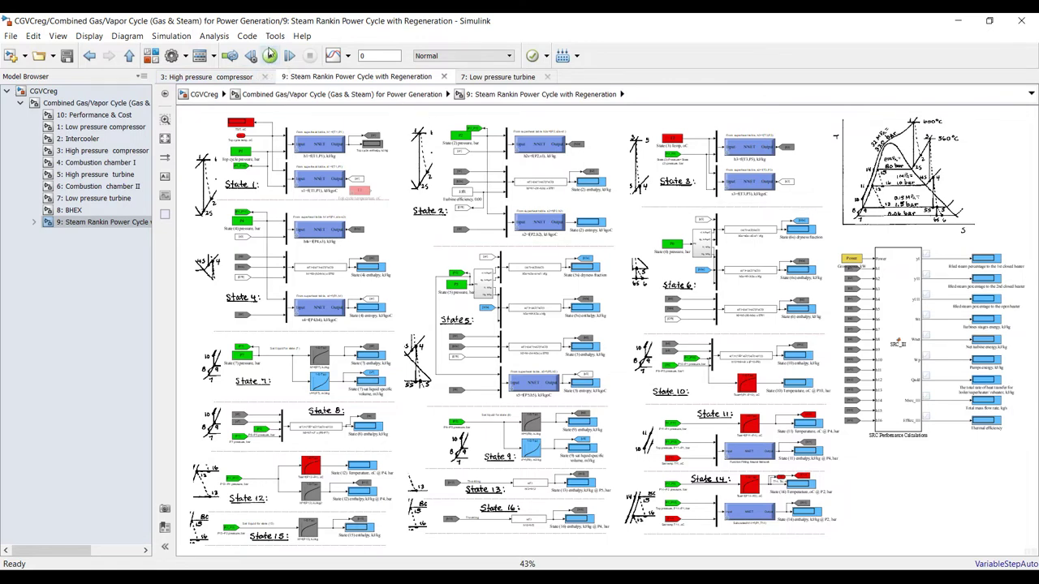
{"action": "left_click", "coordinate": [271, 55]}
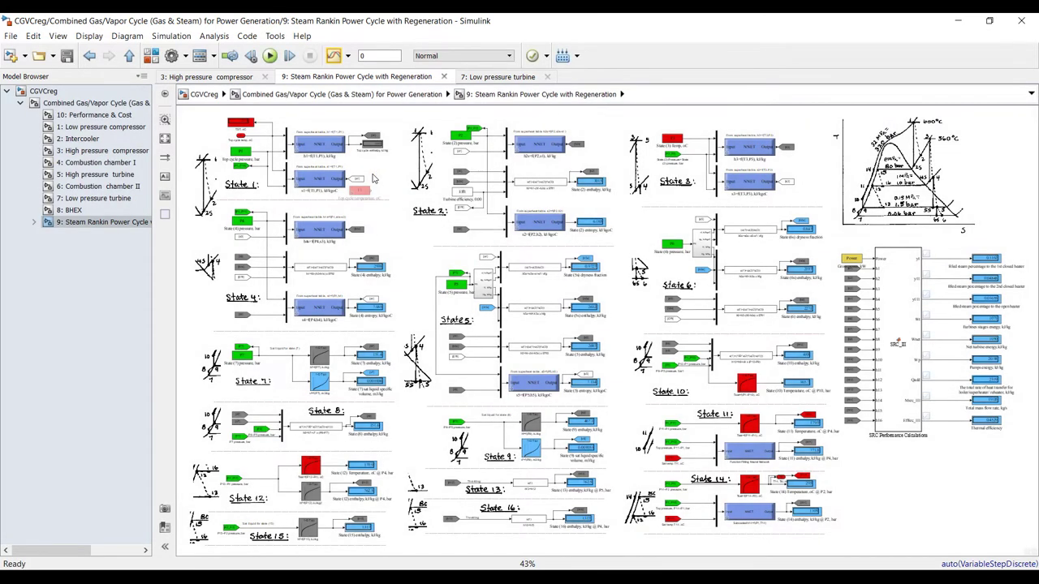
Open the Performance & Cost subsystem and examine the heat supplied, cycle efficiency and gross work output displays
{"action": "left_click", "coordinate": [81, 115]}
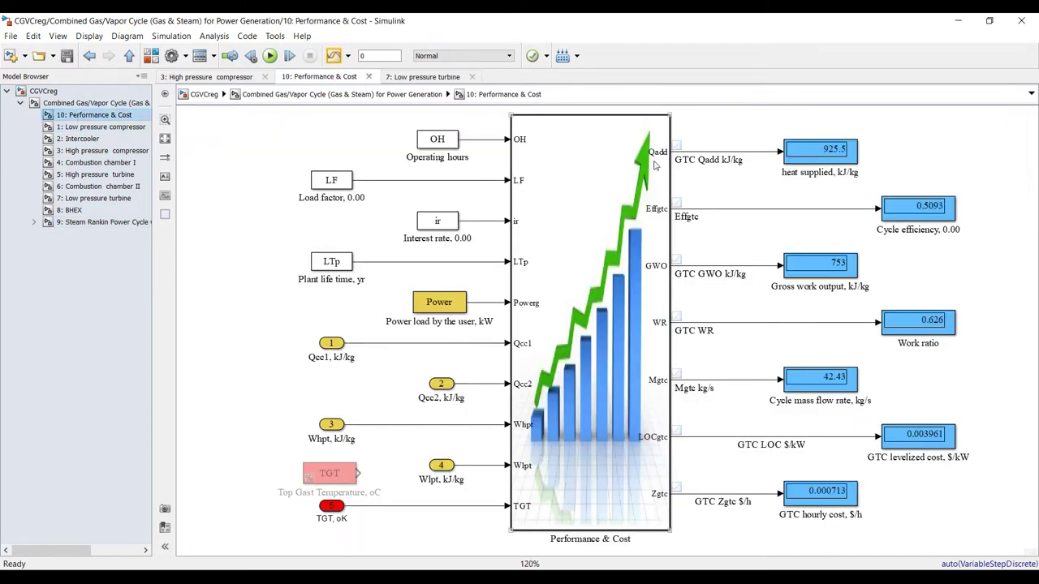
{"action": "scroll", "coordinate": [923, 167], "scroll_direction": "up", "scroll_amount": 3}
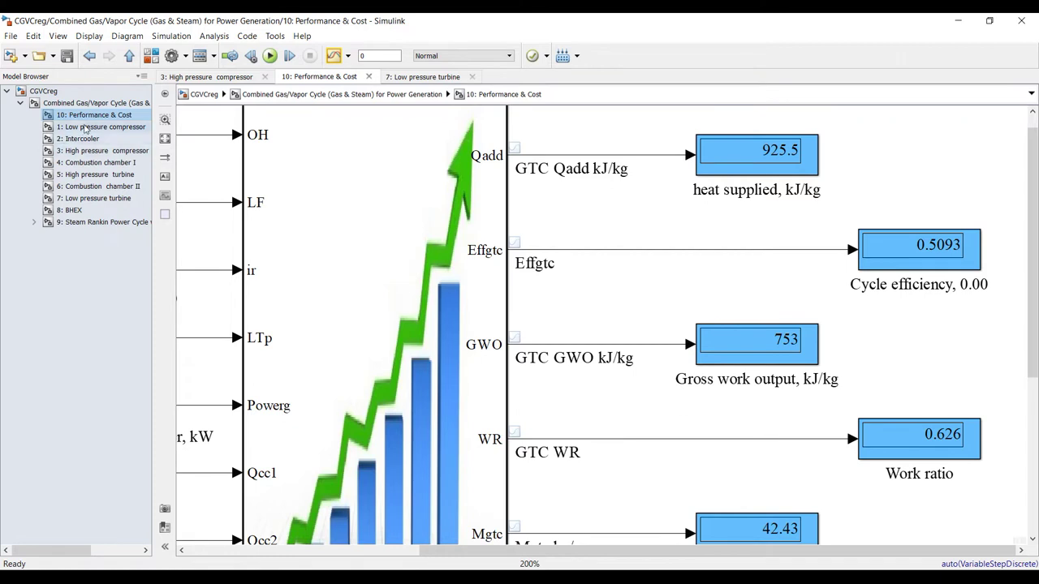
{"action": "scroll", "coordinate": [861, 146], "scroll_direction": "up", "scroll_amount": 1}
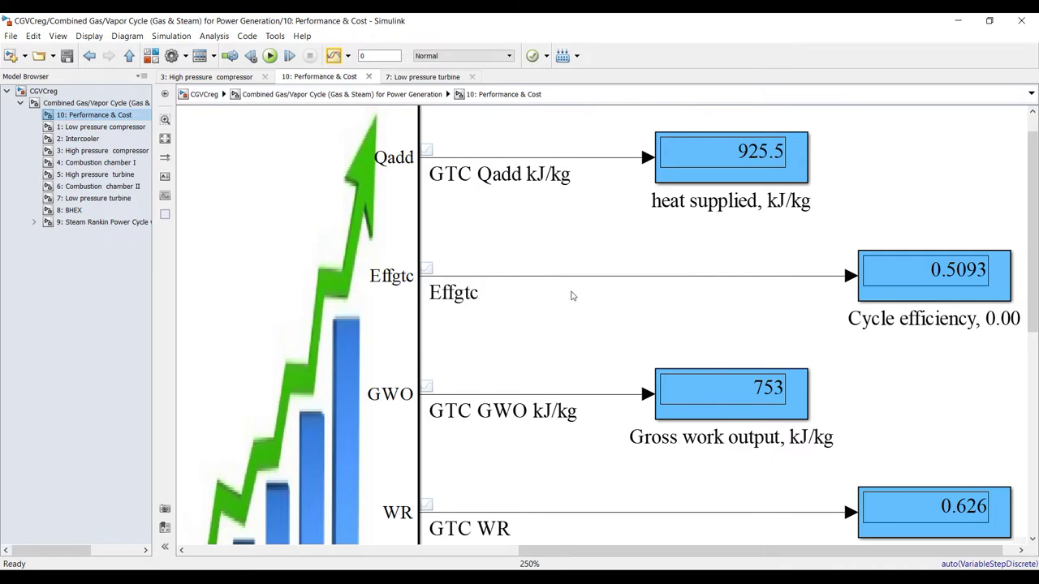
{"action": "scroll", "coordinate": [915, 298], "scroll_direction": "down", "scroll_amount": 1}
{"action": "left_click", "coordinate": [915, 298]}
{"action": "scroll", "coordinate": [916, 298], "scroll_direction": "up", "scroll_amount": 3}
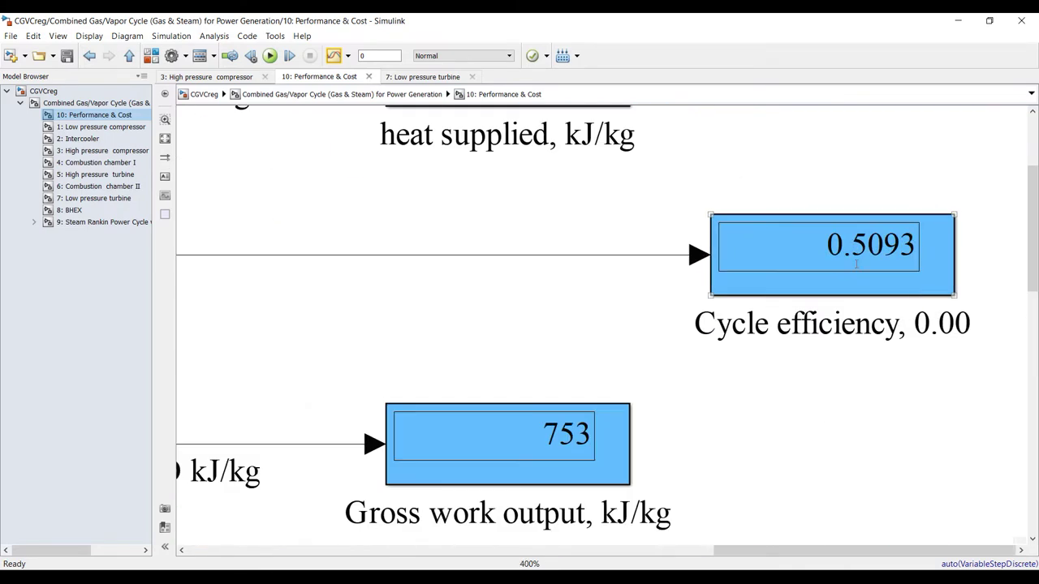
{"action": "scroll", "coordinate": [857, 264], "scroll_direction": "down", "scroll_amount": 1}
{"action": "scroll", "coordinate": [881, 254], "scroll_direction": "down", "scroll_amount": 2}
{"action": "left_click", "coordinate": [733, 346]}
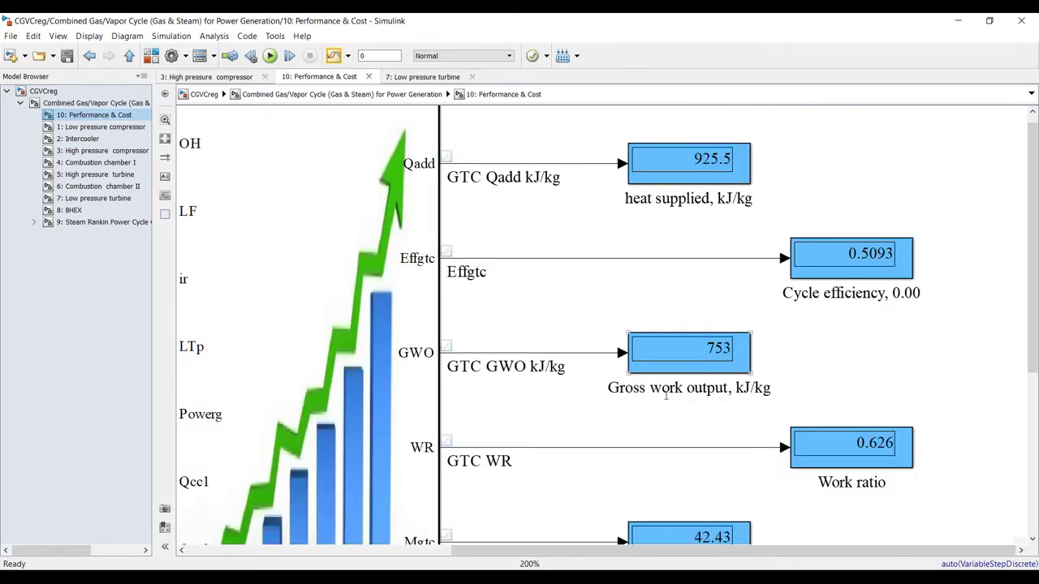
Examine the work ratio, cycle mass flow rate, GTC levelized cost and GTC hourly cost displays
{"action": "scroll", "coordinate": [666, 396], "scroll_direction": "up", "scroll_amount": 1}
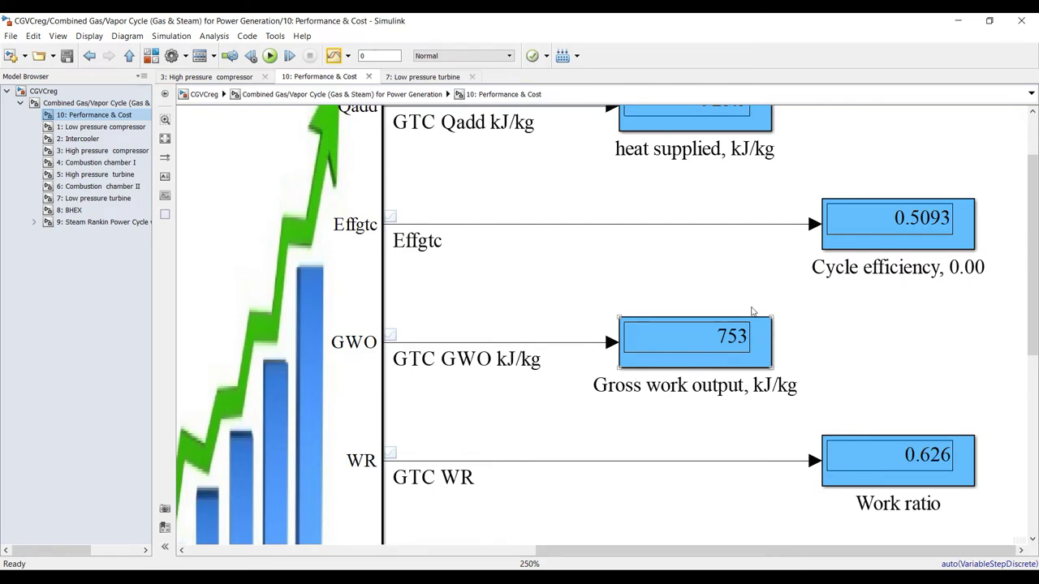
{"action": "scroll", "coordinate": [752, 310], "scroll_direction": "down", "scroll_amount": 1}
{"action": "scroll", "coordinate": [857, 390], "scroll_direction": "up", "scroll_amount": 4}
{"action": "scroll", "coordinate": [809, 408], "scroll_direction": "down", "scroll_amount": 3}
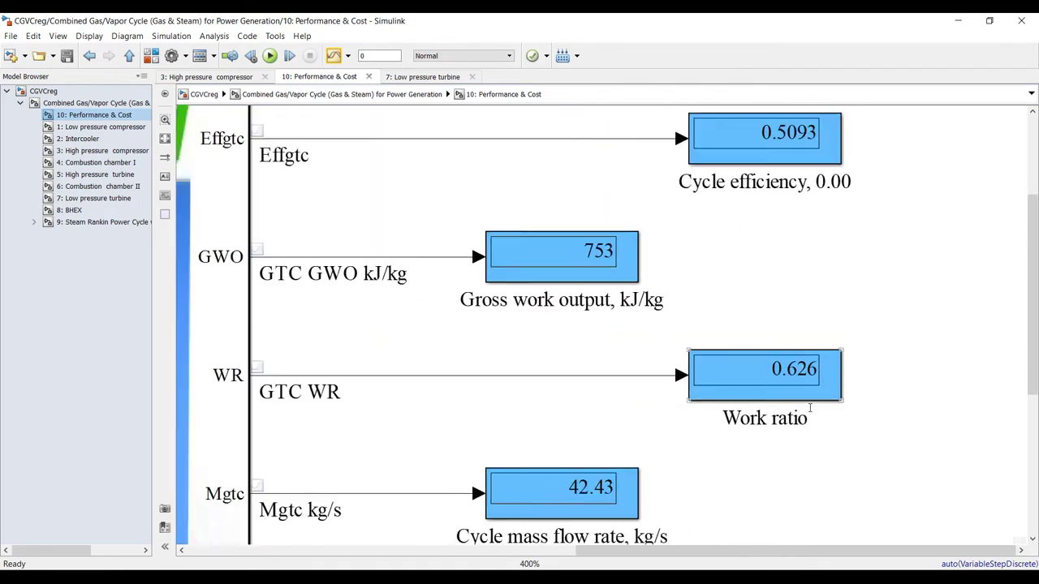
{"action": "scroll", "coordinate": [805, 406], "scroll_direction": "down", "scroll_amount": 3}
{"action": "scroll", "coordinate": [805, 406], "scroll_direction": "up", "scroll_amount": 2}
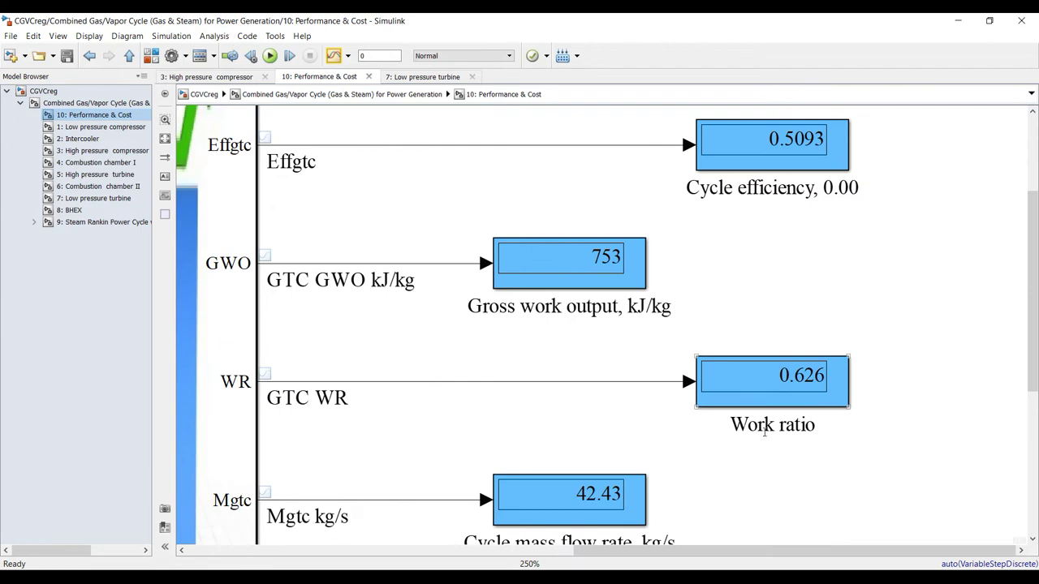
{"action": "left_click_drag", "start_coordinate": [1026, 328], "coordinate": [1025, 444]}
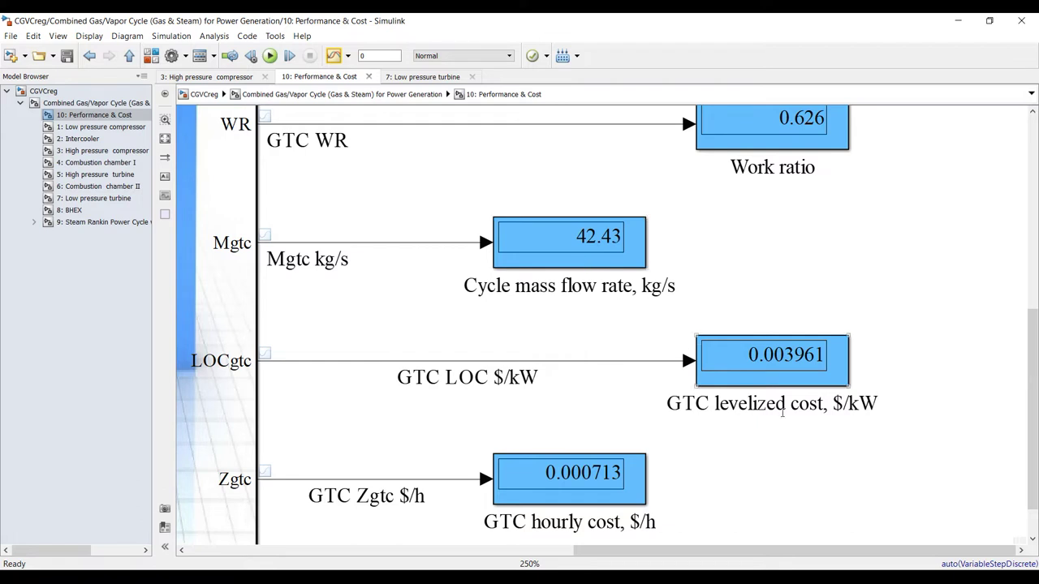
{"action": "left_click_drag", "start_coordinate": [1034, 434], "coordinate": [1034, 459]}
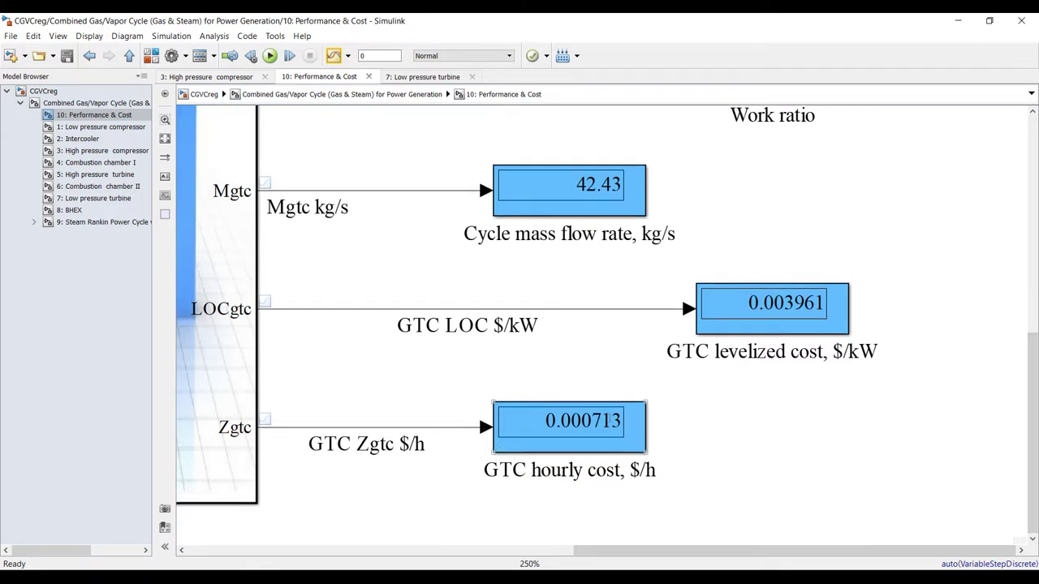
Open the Low pressure compressor subsystem and examine its outlet temperature, pressure, enthalpy and work input per stage
{"action": "left_click", "coordinate": [93, 127]}
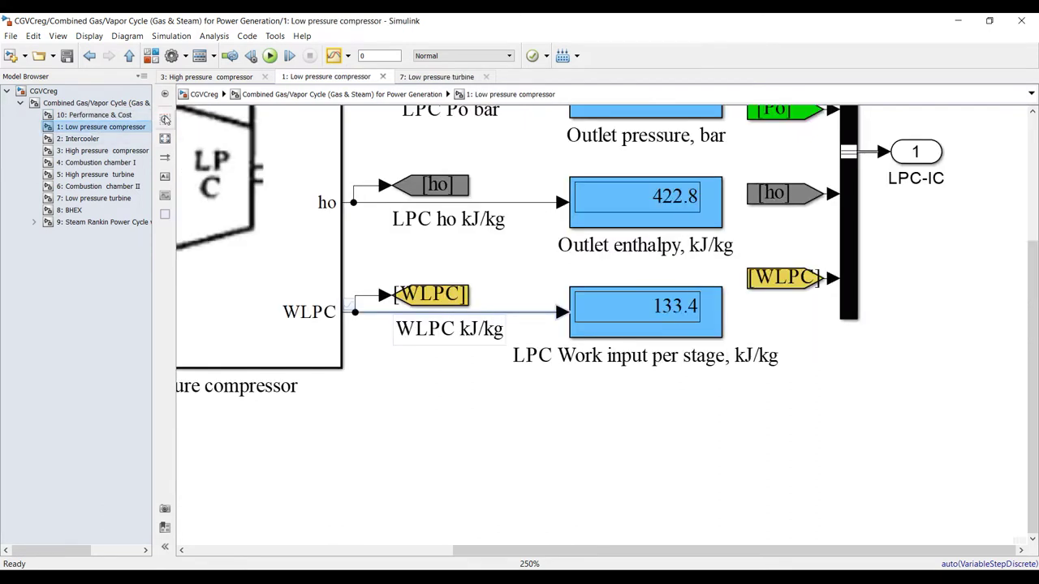
{"action": "left_click", "coordinate": [165, 138]}
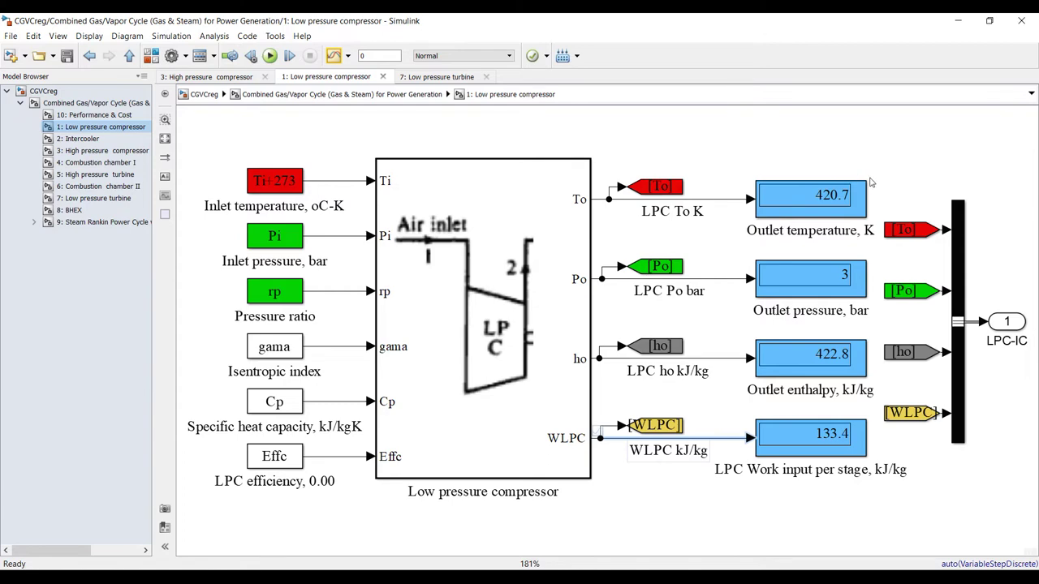
{"action": "scroll", "coordinate": [875, 182], "scroll_direction": "up", "scroll_amount": 5}
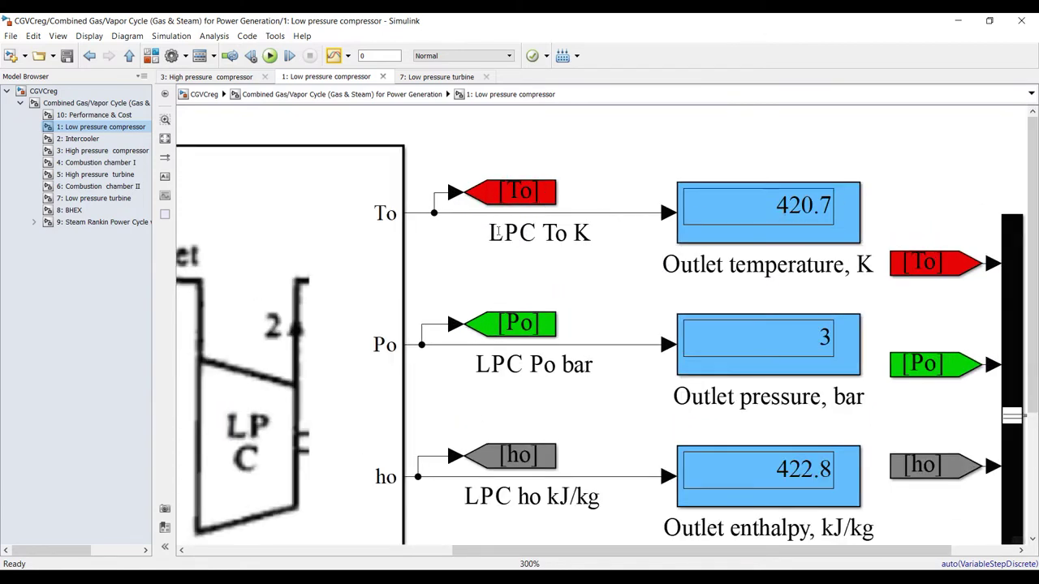
{"action": "scroll", "coordinate": [698, 215], "scroll_direction": "down", "scroll_amount": 2}
{"action": "scroll", "coordinate": [860, 376], "scroll_direction": "up", "scroll_amount": 2}
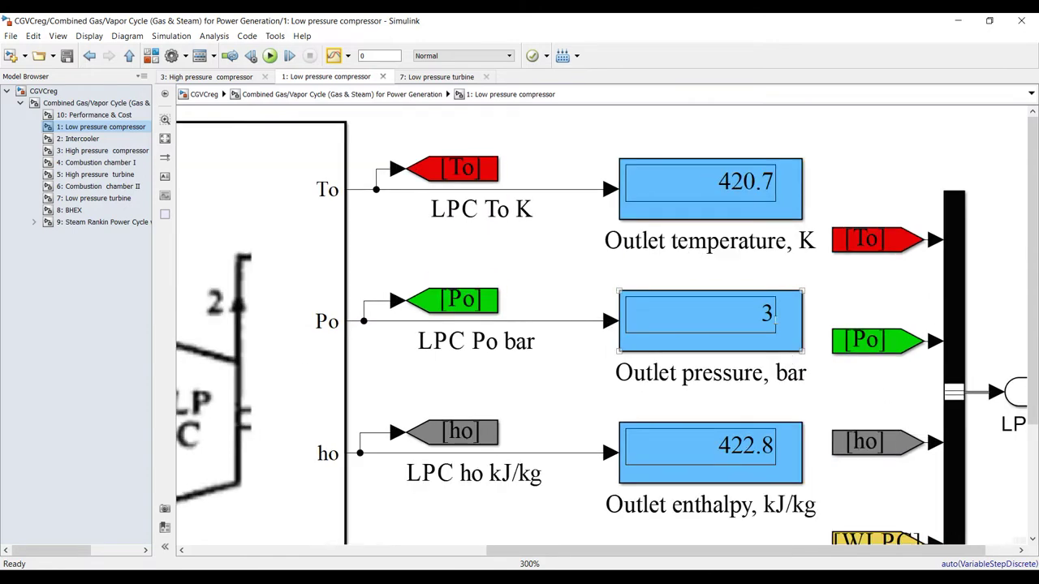
{"action": "scroll", "coordinate": [776, 317], "scroll_direction": "down", "scroll_amount": 2}
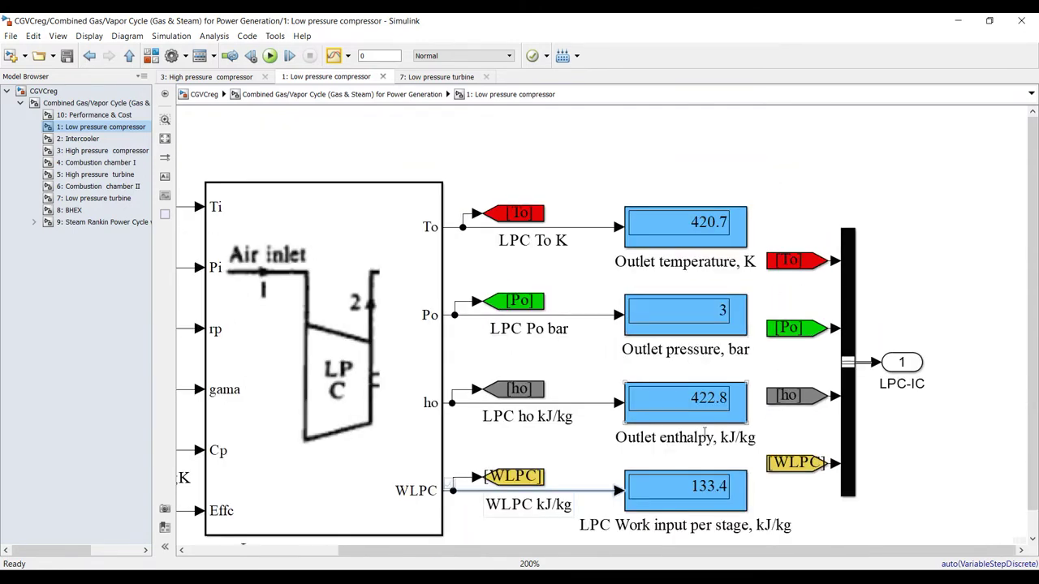
{"action": "scroll", "coordinate": [704, 434], "scroll_direction": "down", "scroll_amount": 2}
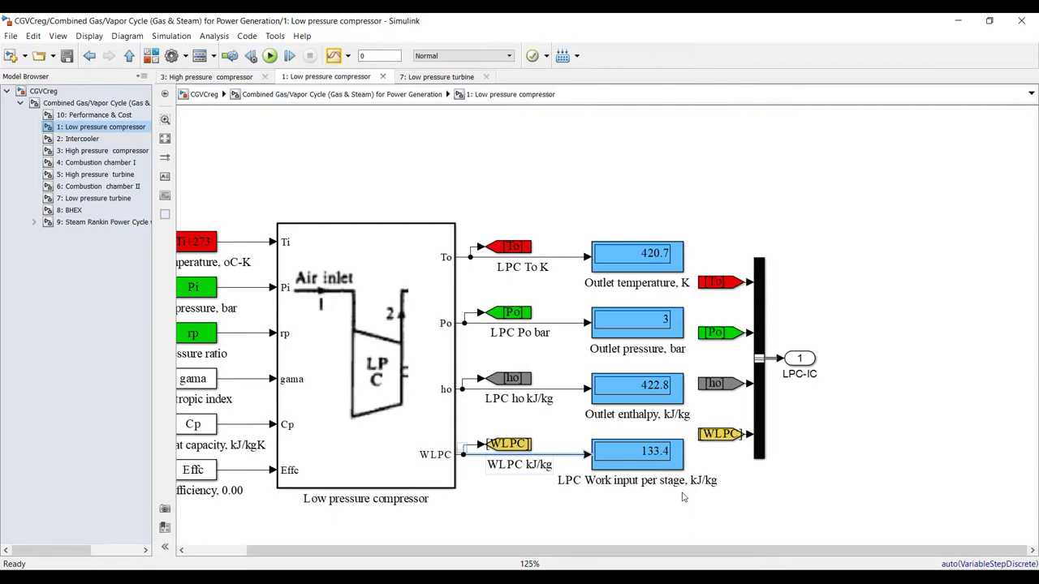
{"action": "scroll", "coordinate": [670, 469], "scroll_direction": "up", "scroll_amount": 2}
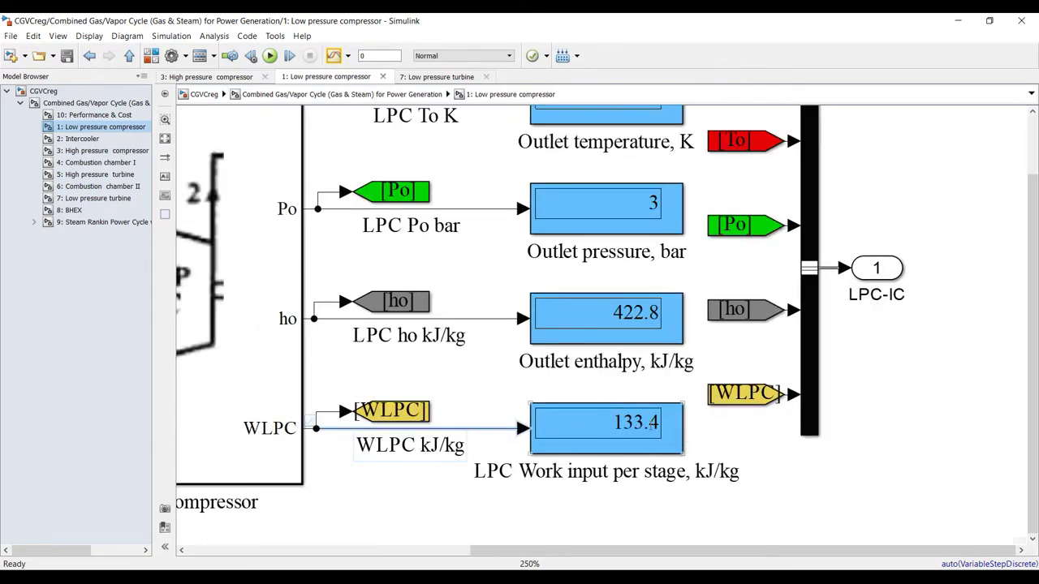
Open the Intercooler subsystem and trace its input signals back to the Low pressure compressor's output bus
{"action": "left_click", "coordinate": [73, 139]}
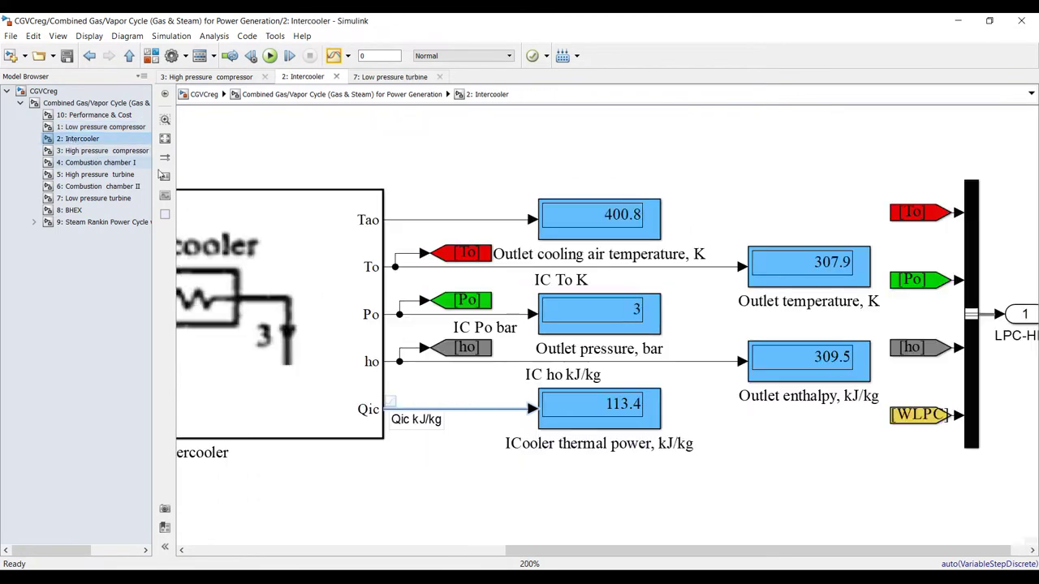
{"action": "scroll", "coordinate": [533, 244], "scroll_direction": "down", "scroll_amount": 4}
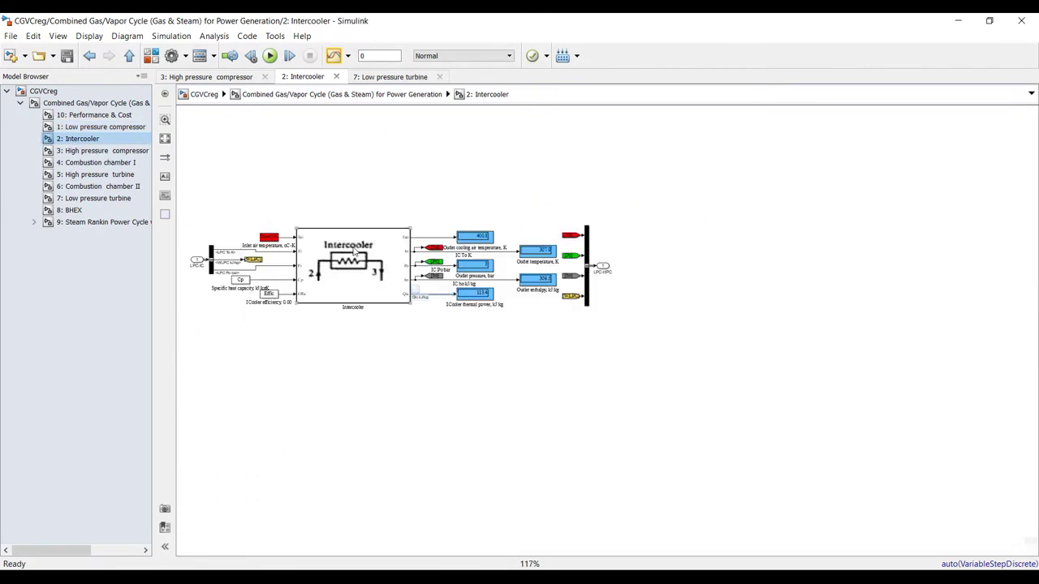
{"action": "scroll", "coordinate": [208, 254], "scroll_direction": "up", "scroll_amount": 2}
{"action": "left_click_drag", "start_coordinate": [196, 219], "coordinate": [225, 314]}
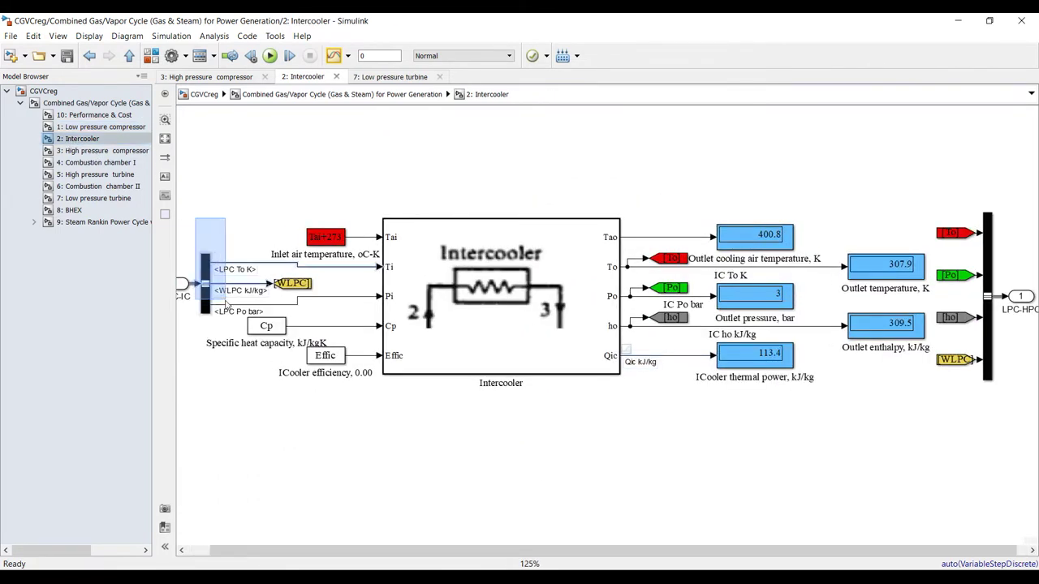
{"action": "left_click", "coordinate": [110, 129]}
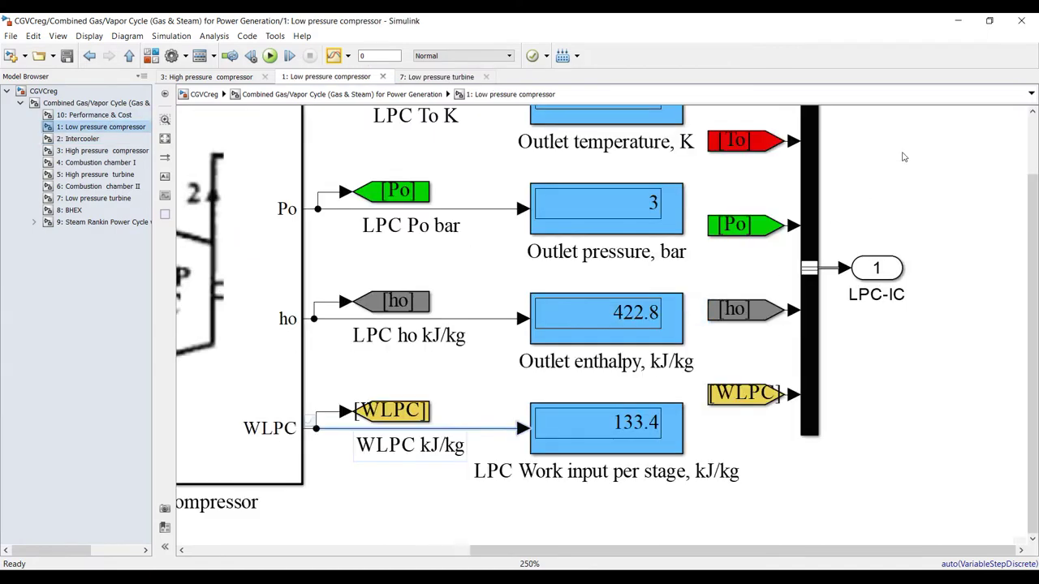
{"action": "scroll", "coordinate": [874, 200], "scroll_direction": "down", "scroll_amount": 1}
{"action": "left_click_drag", "start_coordinate": [917, 119], "coordinate": [622, 421]}
Compare the Intercooler's outlet cooling air temperature with the Low pressure compressor's outlet temperature
{"action": "left_click", "coordinate": [77, 139]}
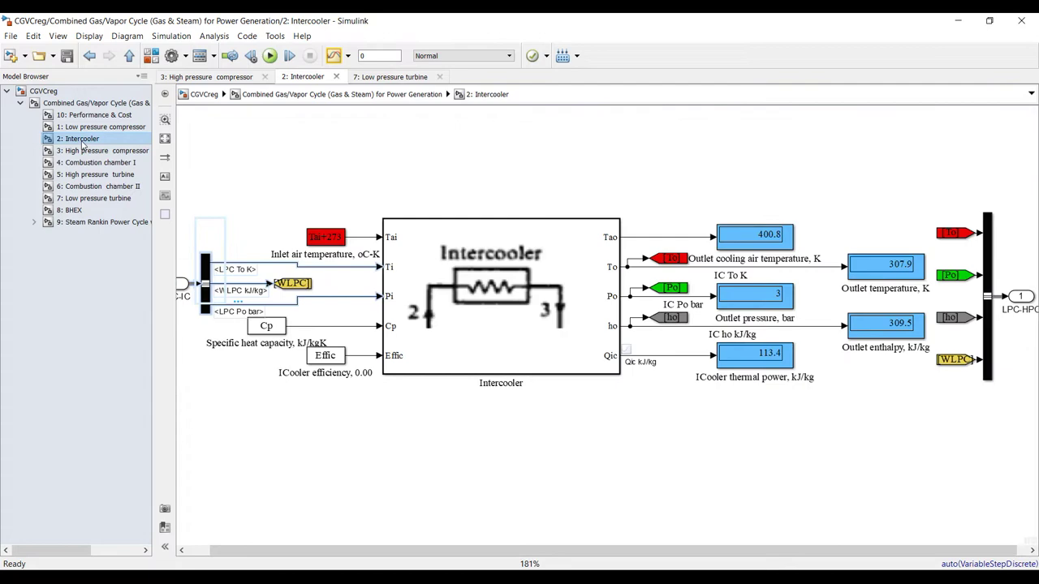
{"action": "scroll", "coordinate": [923, 190], "scroll_direction": "up", "scroll_amount": 2}
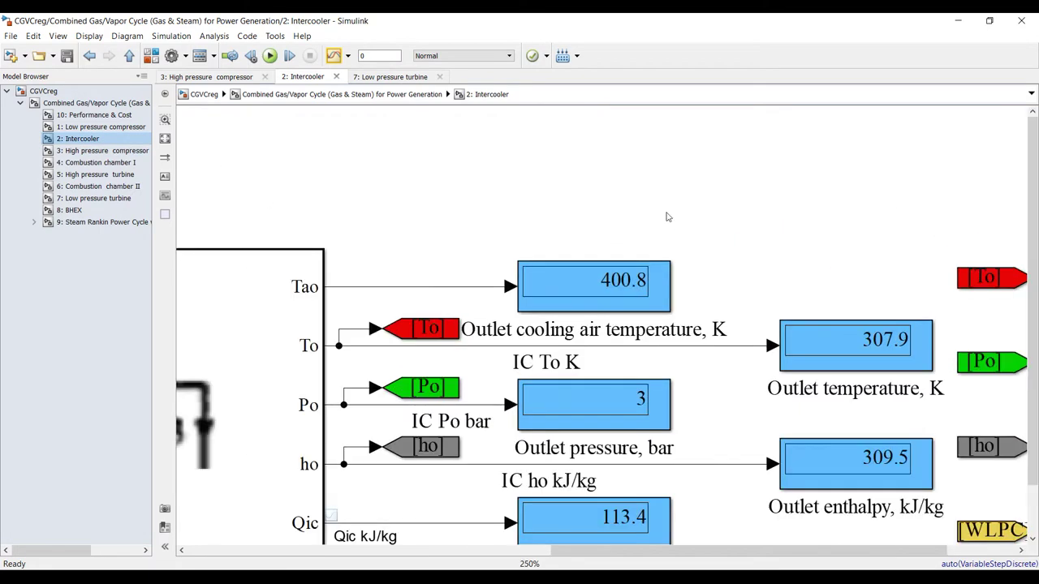
{"action": "scroll", "coordinate": [591, 215], "scroll_direction": "down", "scroll_amount": 1}
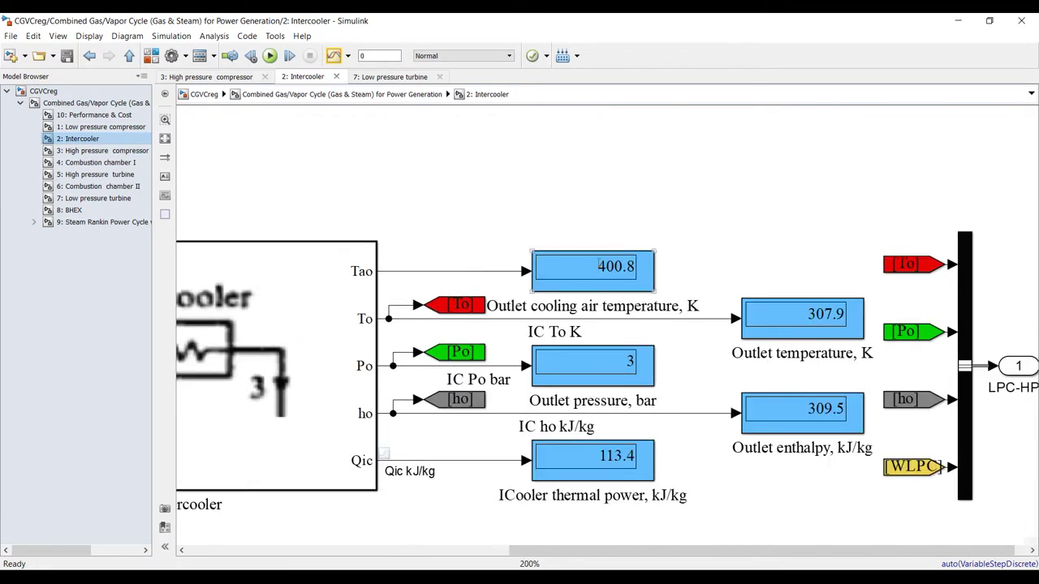
{"action": "left_click", "coordinate": [95, 128]}
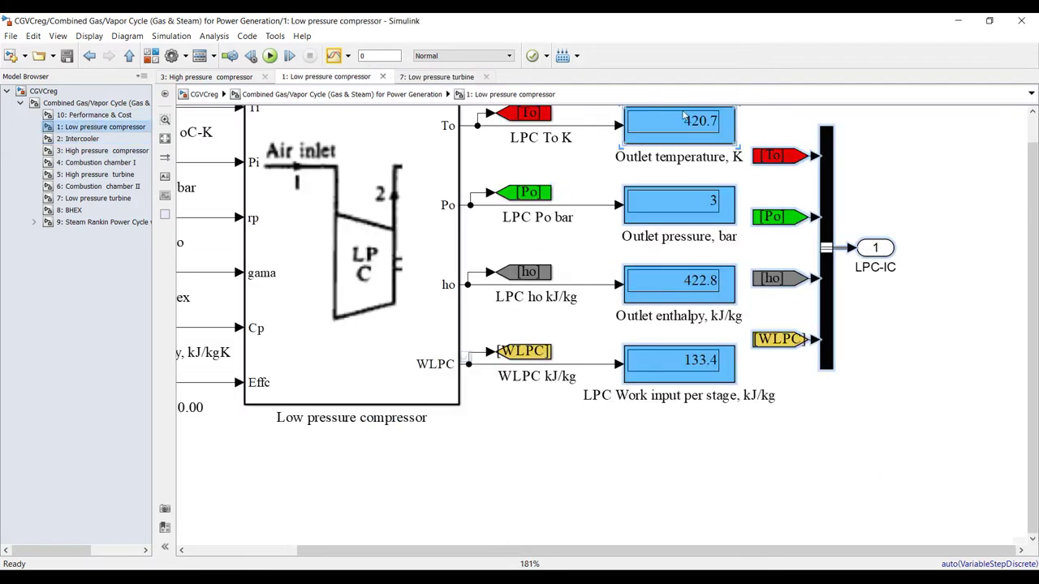
Examine the Intercooler's outlet temperature and compare it with the Low pressure compressor's outlet values
{"action": "left_click", "coordinate": [77, 139]}
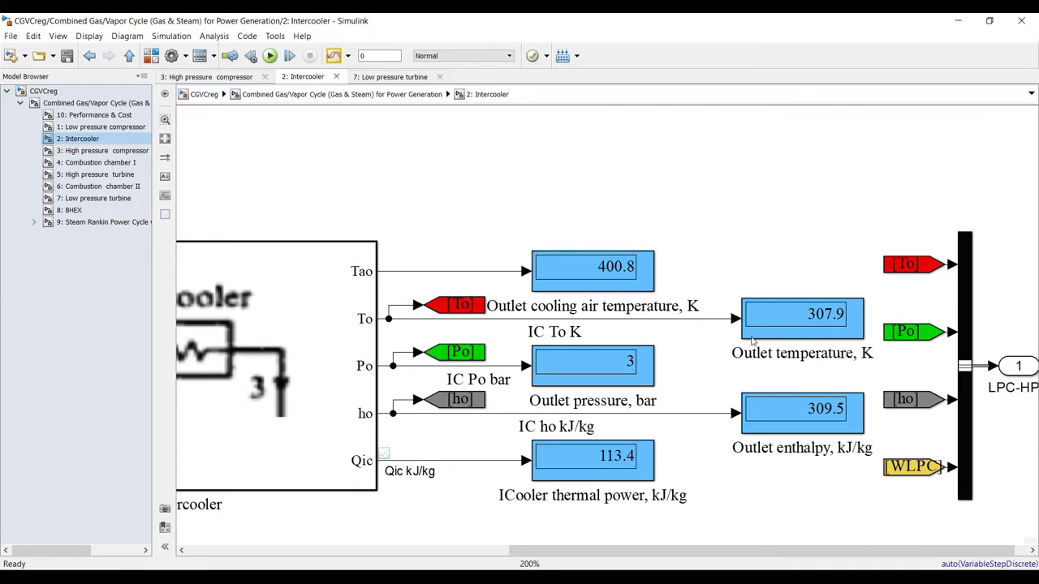
{"action": "left_click", "coordinate": [837, 336]}
{"action": "scroll", "coordinate": [836, 335], "scroll_direction": "up", "scroll_amount": 4}
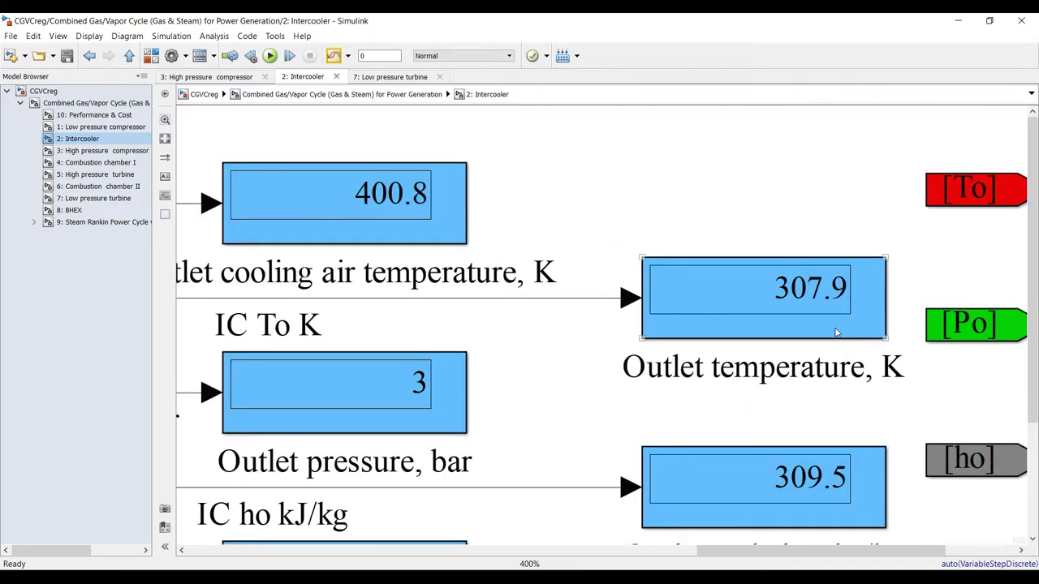
{"action": "scroll", "coordinate": [795, 303], "scroll_direction": "down", "scroll_amount": 1}
{"action": "left_click_drag", "start_coordinate": [392, 189], "coordinate": [588, 262]}
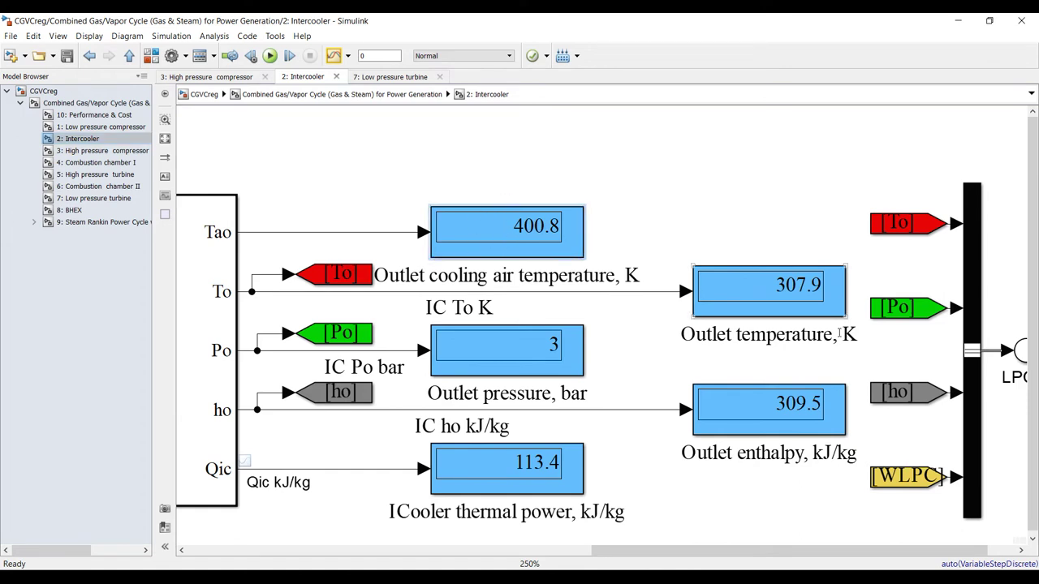
{"action": "left_click", "coordinate": [56, 126]}
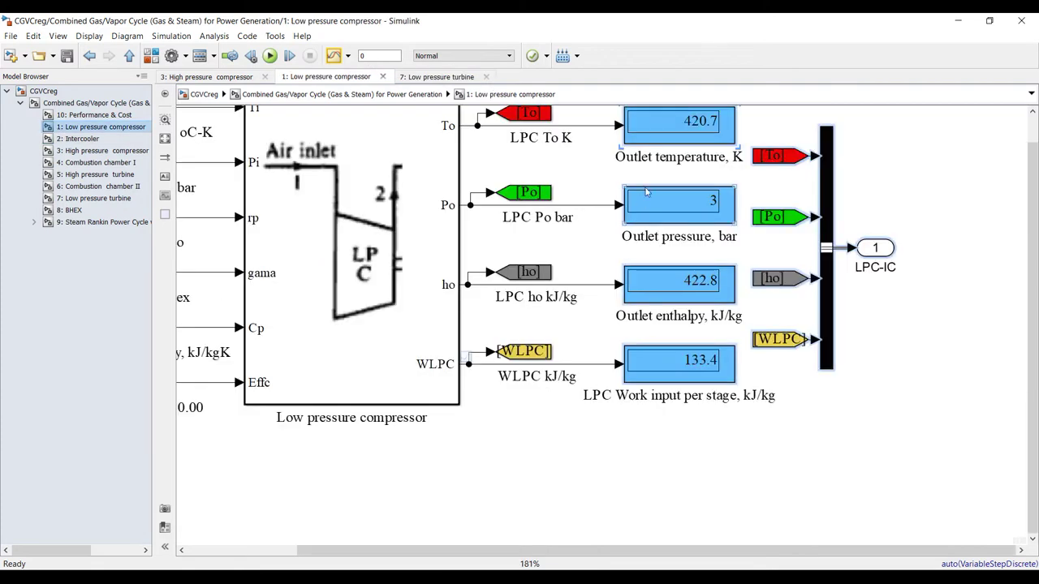
Return to the Intercooler subsystem and examine its outlet temperature and outlet pressure displays
{"action": "left_click", "coordinate": [77, 139]}
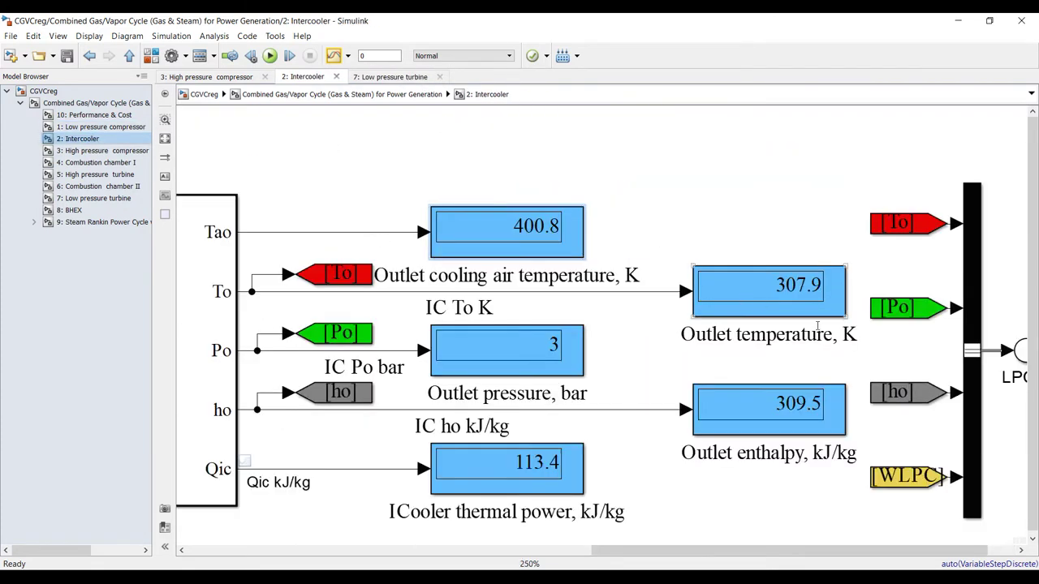
{"action": "scroll", "coordinate": [816, 319], "scroll_direction": "up", "scroll_amount": 5}
{"action": "scroll", "coordinate": [771, 246], "scroll_direction": "down", "scroll_amount": 1}
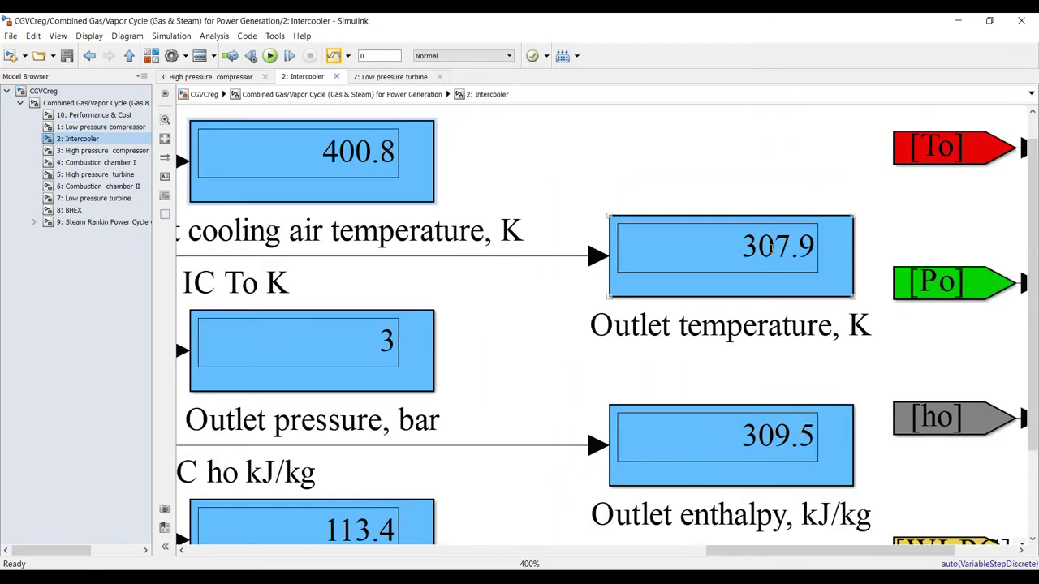
{"action": "scroll", "coordinate": [772, 246], "scroll_direction": "down", "scroll_amount": 1}
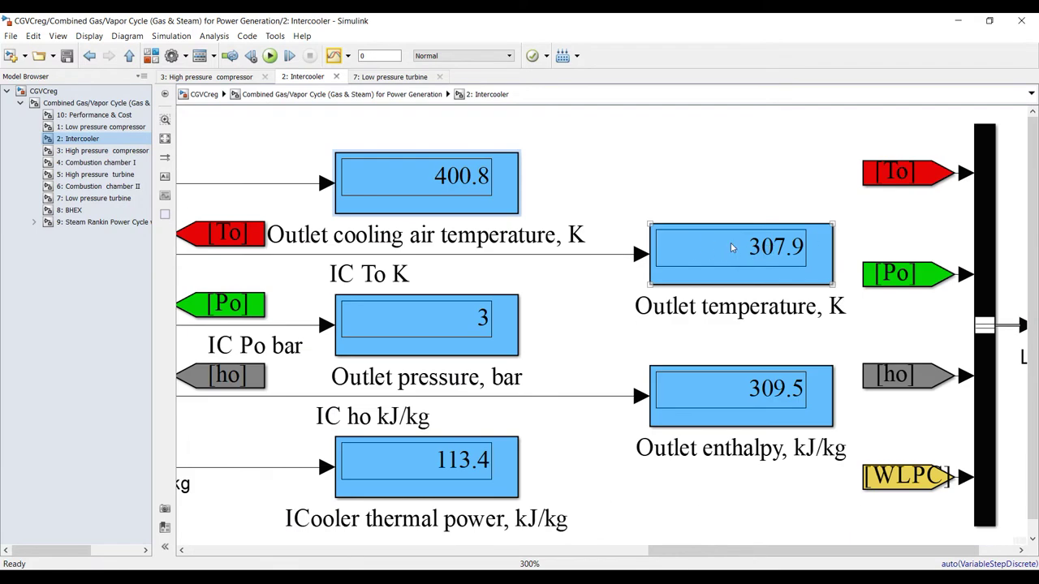
{"action": "scroll", "coordinate": [731, 248], "scroll_direction": "down", "scroll_amount": 1}
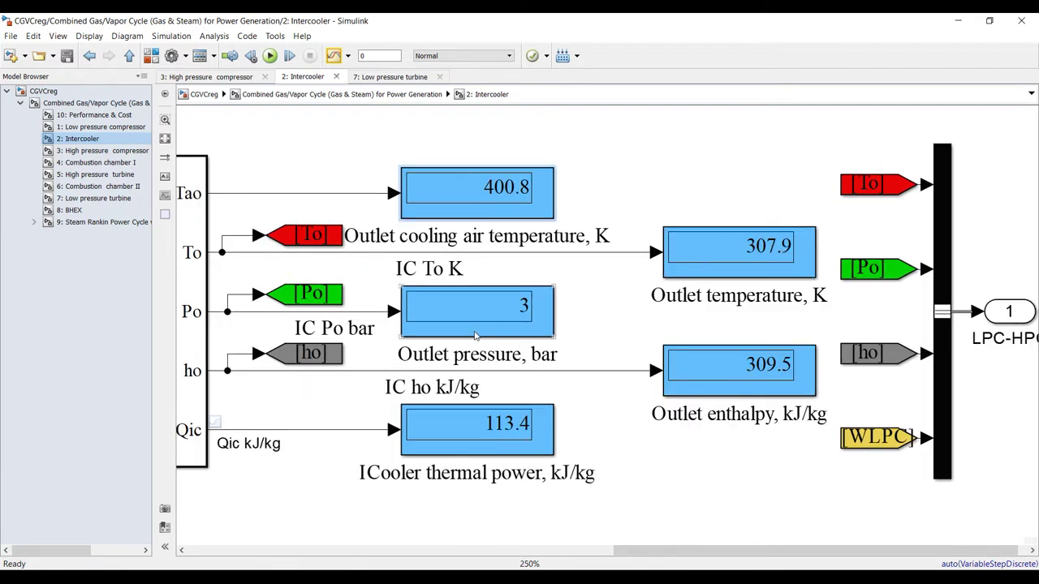
Examine the Intercooler's outlet pressure, outlet enthalpy and thermal power displays
{"action": "left_click", "coordinate": [452, 317]}
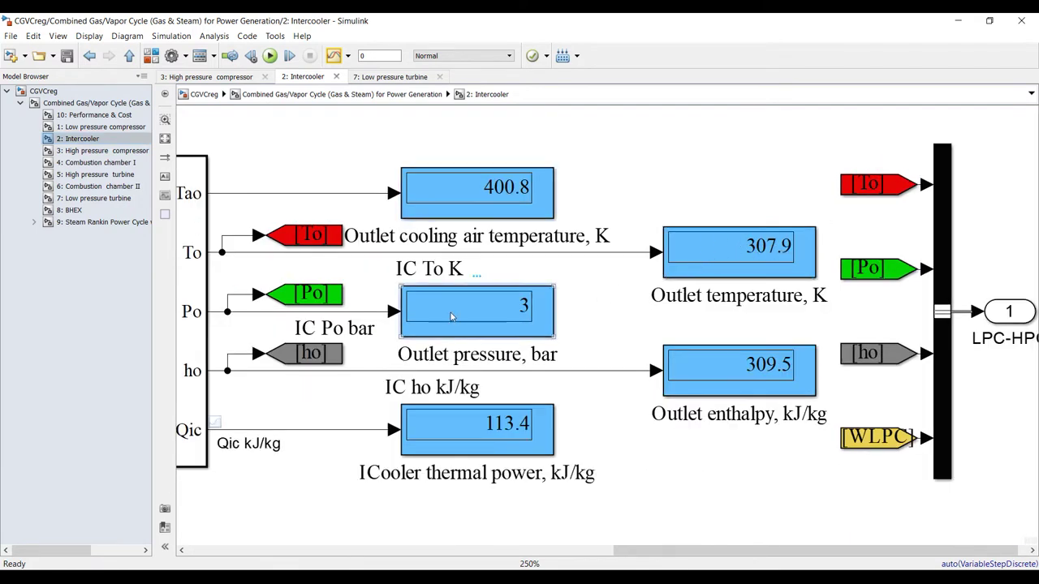
{"action": "left_click", "coordinate": [716, 388]}
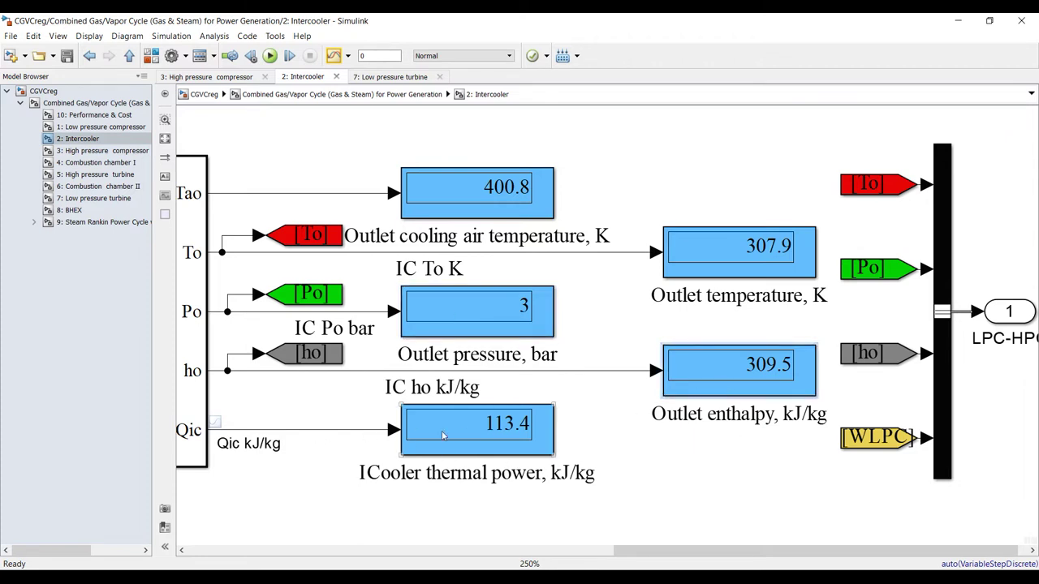
Open the High pressure compressor subsystem and examine its outlet temperature, outlet pressure and work input per stage displays
{"action": "left_click", "coordinate": [69, 152]}
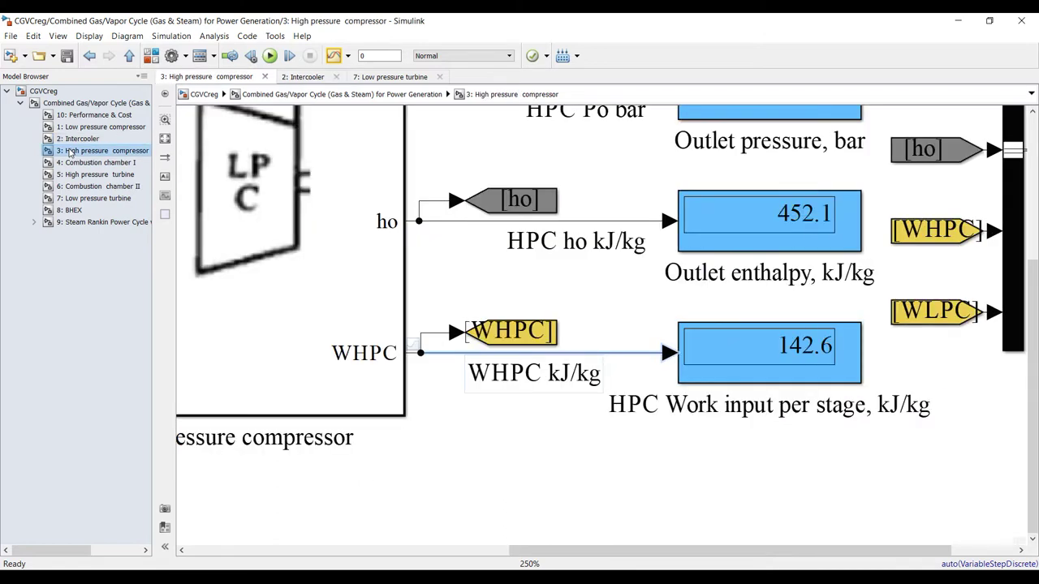
{"action": "scroll", "coordinate": [602, 241], "scroll_direction": "down", "scroll_amount": 3}
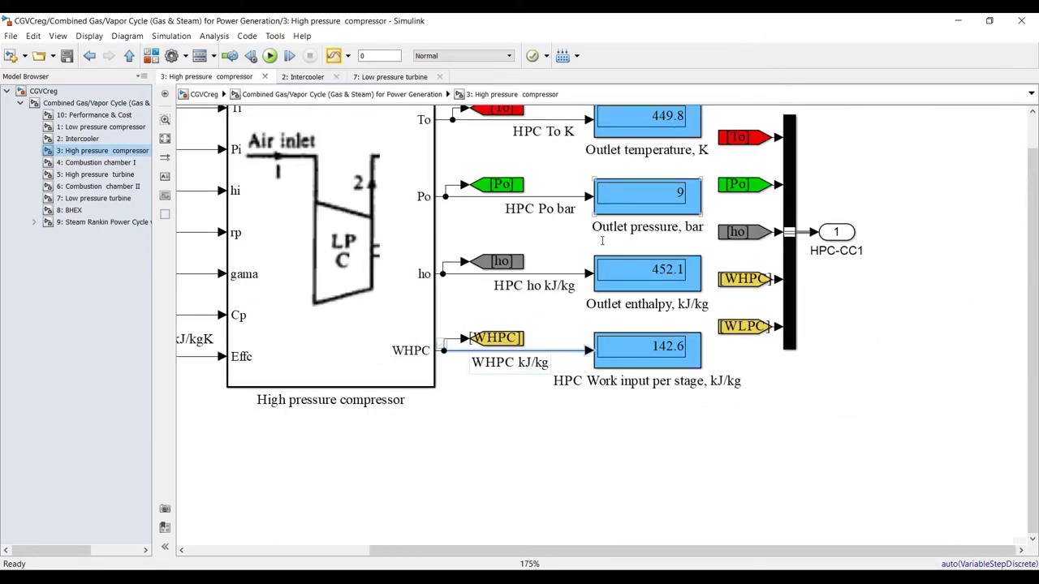
{"action": "scroll", "coordinate": [603, 242], "scroll_direction": "down", "scroll_amount": 1}
{"action": "scroll", "coordinate": [707, 130], "scroll_direction": "up", "scroll_amount": 2}
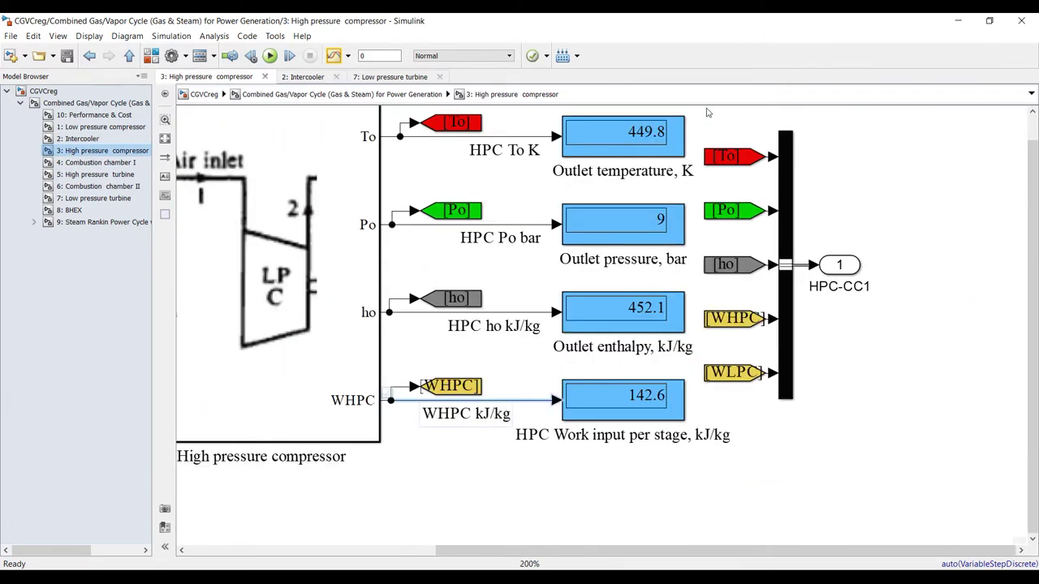
{"action": "scroll", "coordinate": [707, 112], "scroll_direction": "up", "scroll_amount": 2}
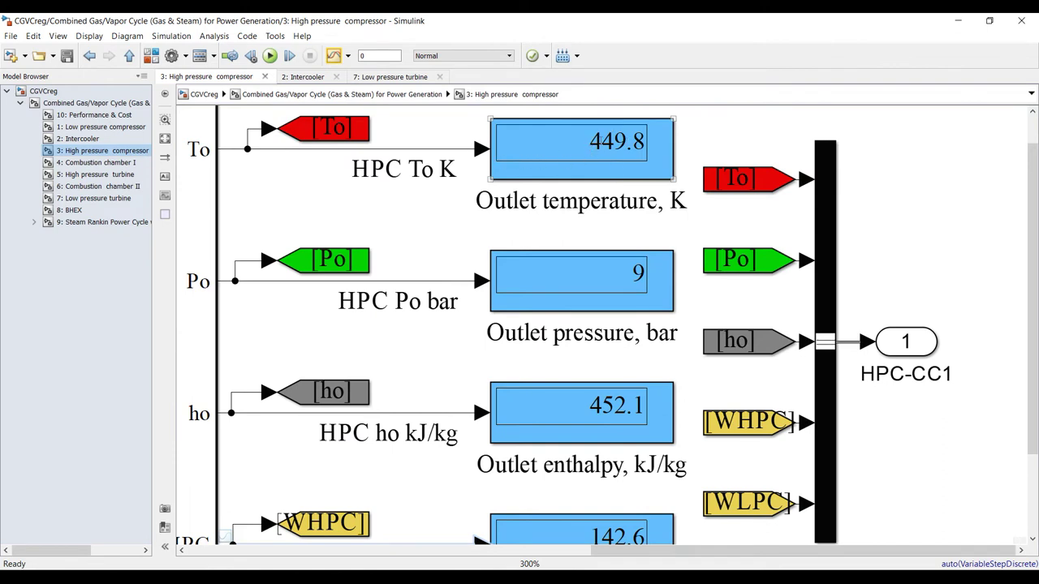
{"action": "scroll", "coordinate": [412, 205], "scroll_direction": "down", "scroll_amount": 1}
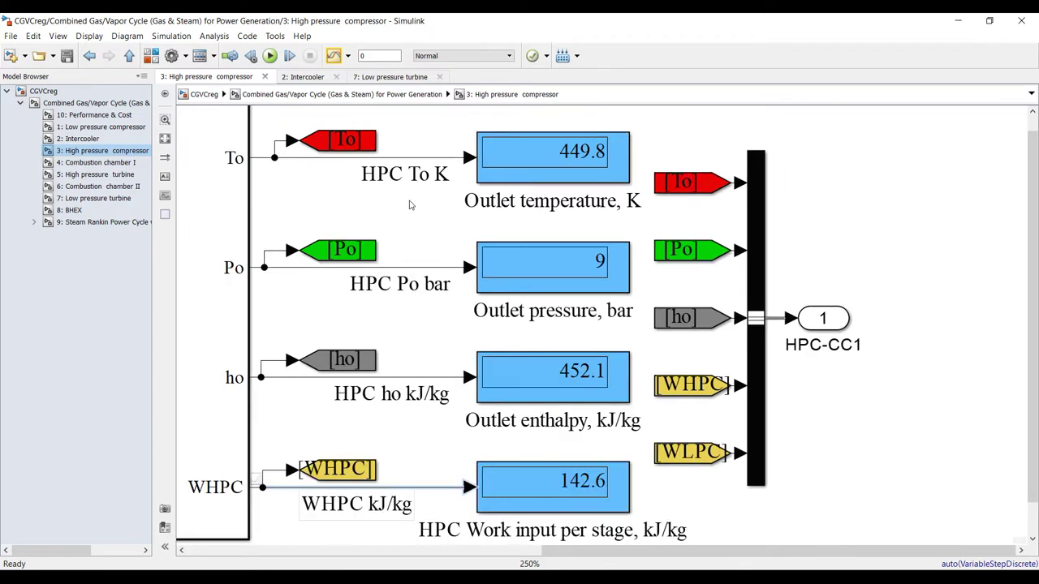
{"action": "scroll", "coordinate": [616, 288], "scroll_direction": "up", "scroll_amount": 3}
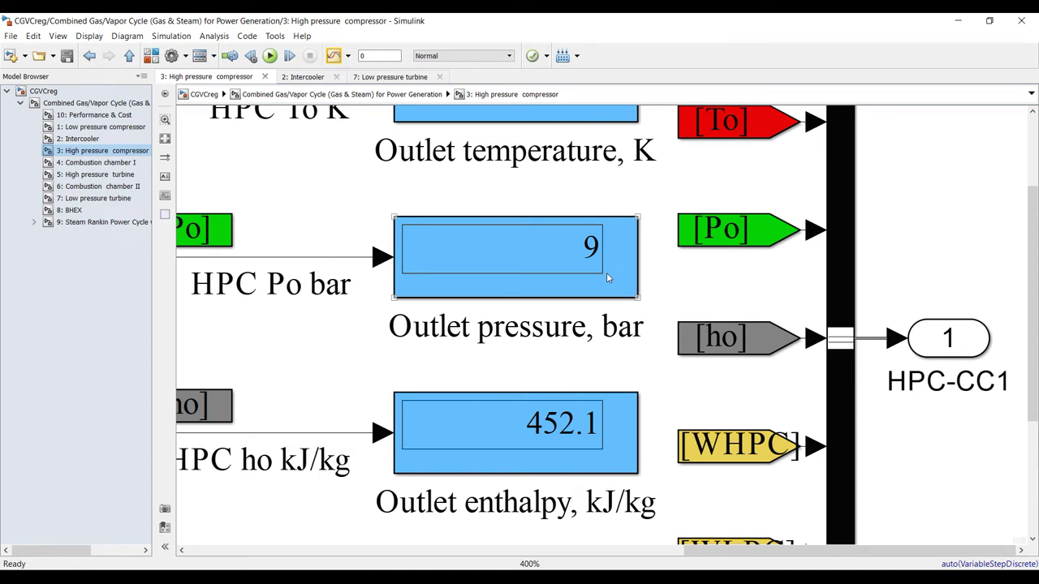
{"action": "scroll", "coordinate": [606, 277], "scroll_direction": "down", "scroll_amount": 2}
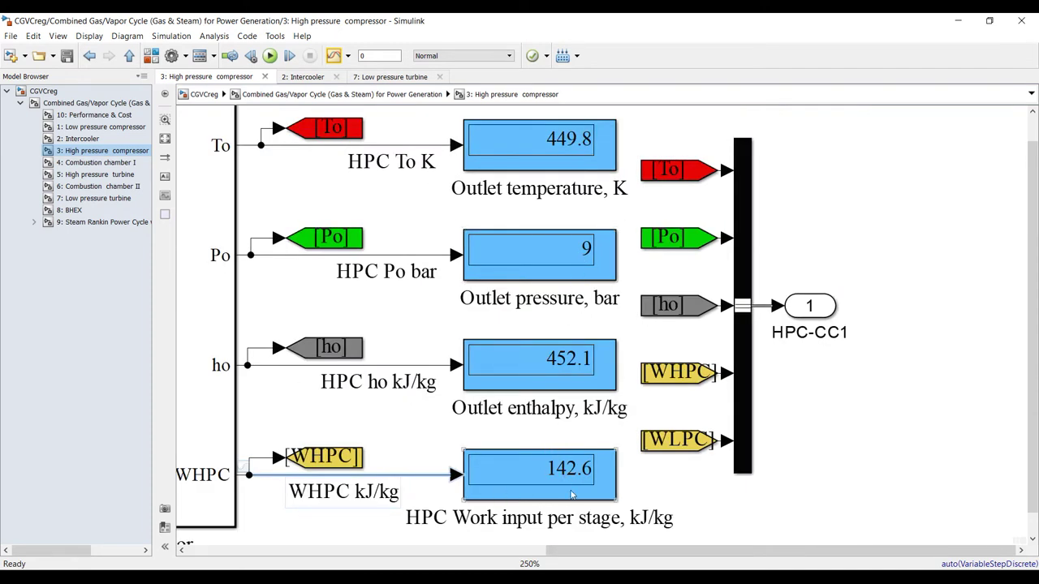
Open the Combustion chamber I subsystem and examine its thermal power, outlet temperature and outlet pressure displays
{"action": "left_click", "coordinate": [101, 162]}
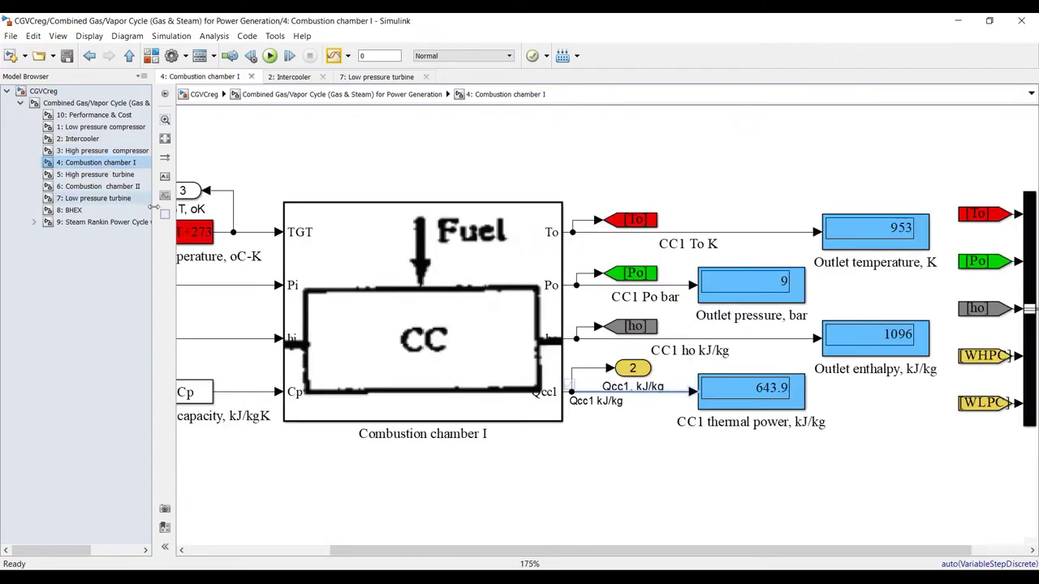
{"action": "scroll", "coordinate": [704, 355], "scroll_direction": "up", "scroll_amount": 3}
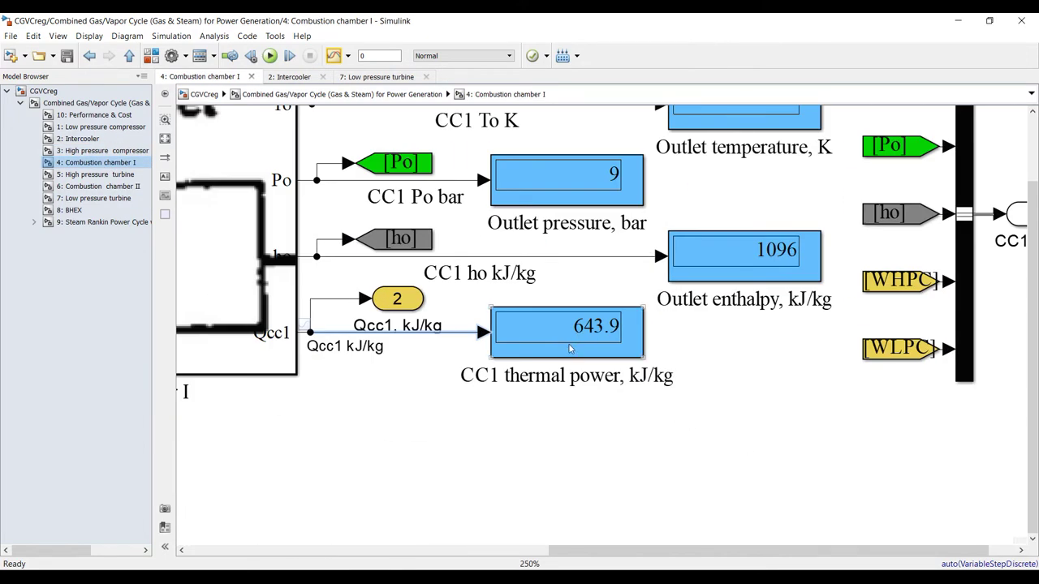
{"action": "scroll", "coordinate": [571, 350], "scroll_direction": "down", "scroll_amount": 3}
{"action": "scroll", "coordinate": [702, 280], "scroll_direction": "down", "scroll_amount": 1}
{"action": "scroll", "coordinate": [736, 201], "scroll_direction": "up", "scroll_amount": 2}
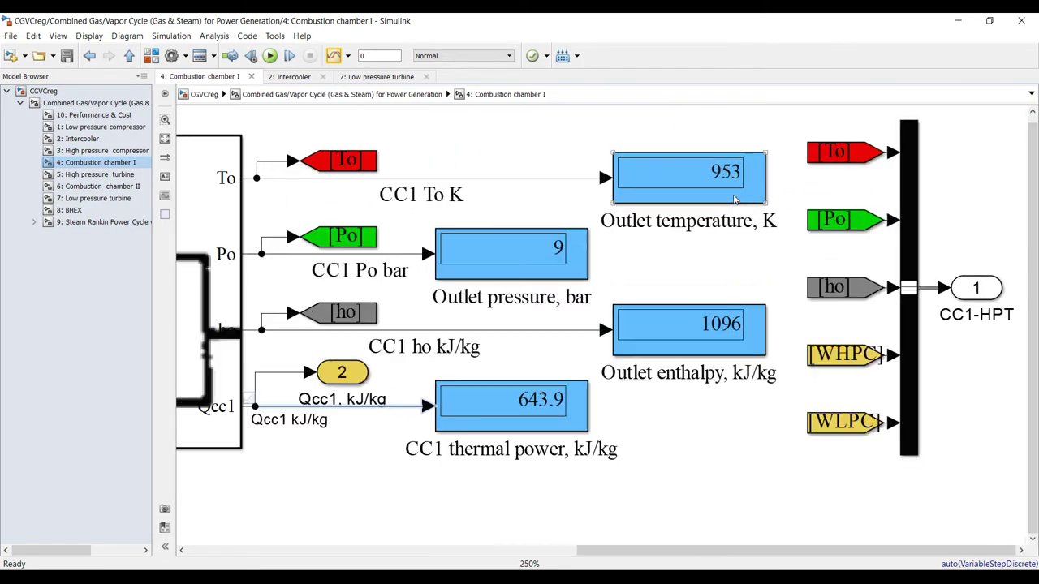
{"action": "left_click", "coordinate": [690, 182]}
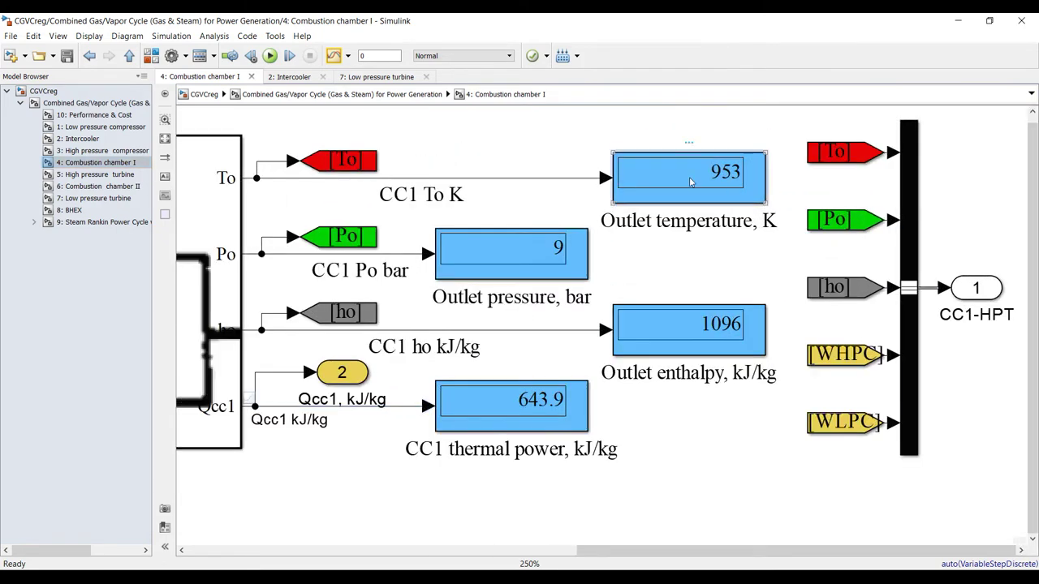
{"action": "left_click", "coordinate": [542, 268]}
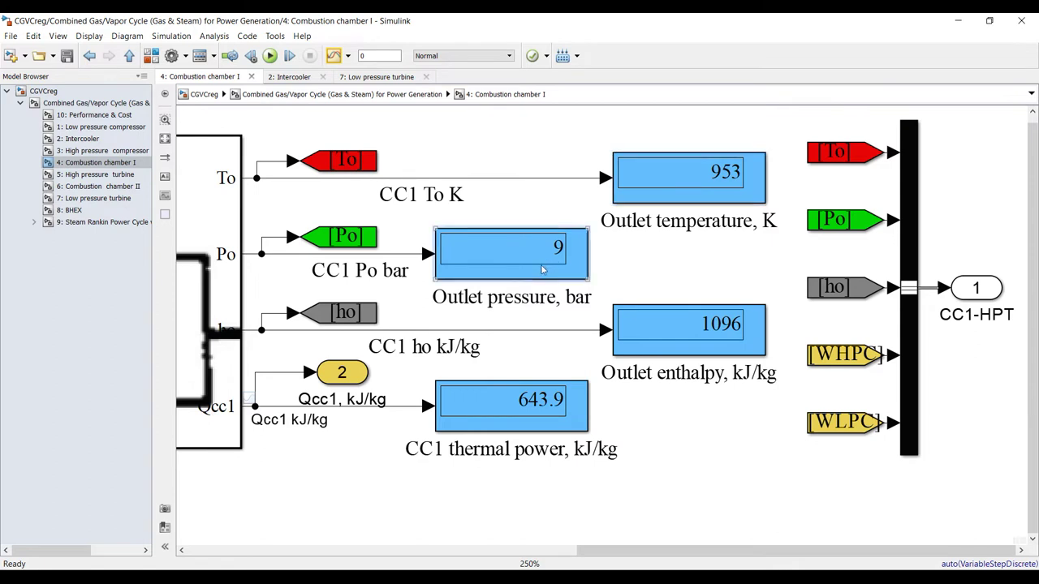
{"action": "left_click", "coordinate": [677, 182]}
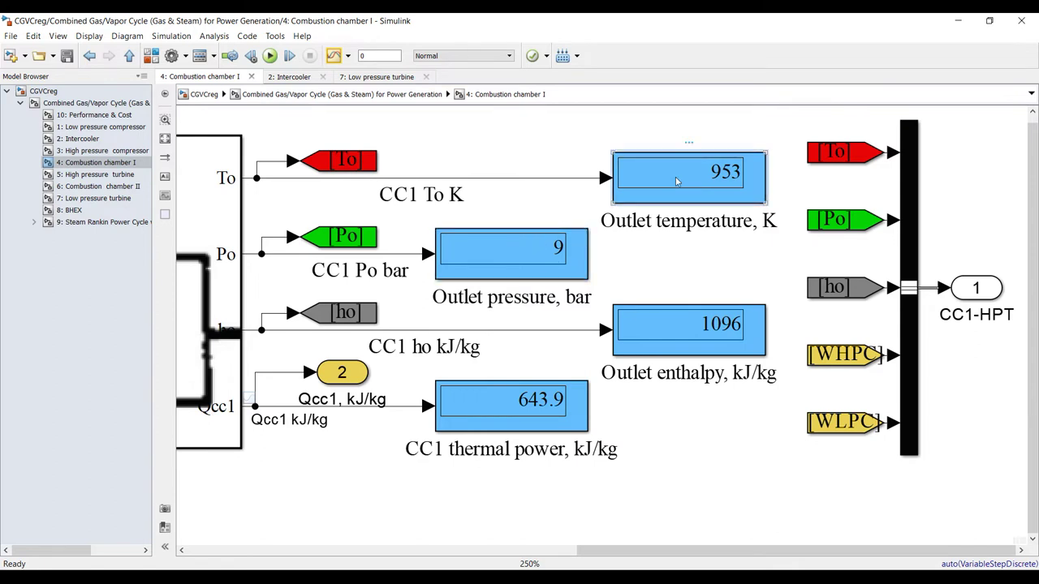
Compare the High pressure compressor's outlet temperature with Combustion chamber I's outlet temperature and thermal power
{"action": "left_click", "coordinate": [135, 152]}
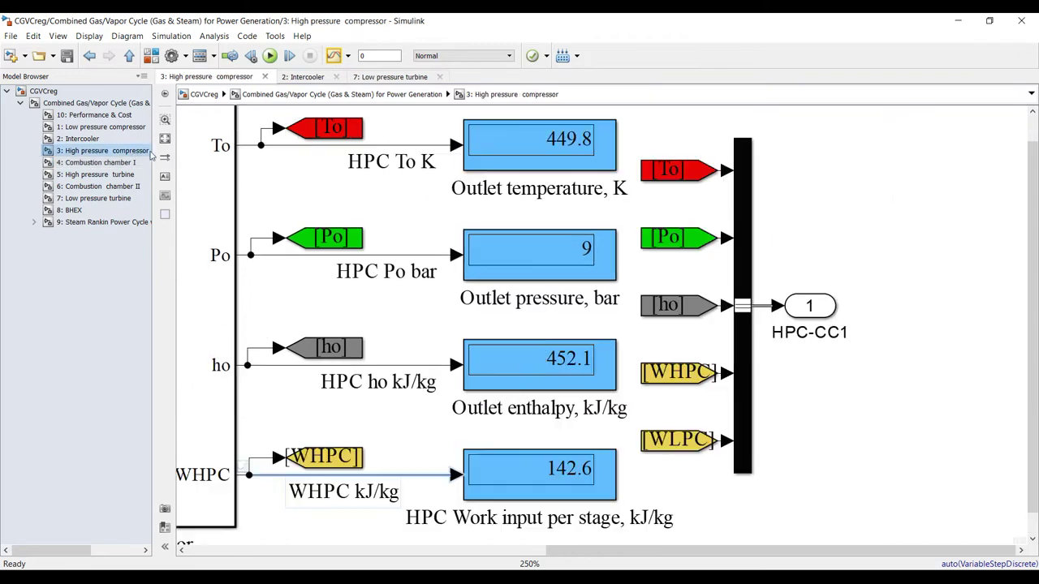
{"action": "left_click", "coordinate": [126, 162]}
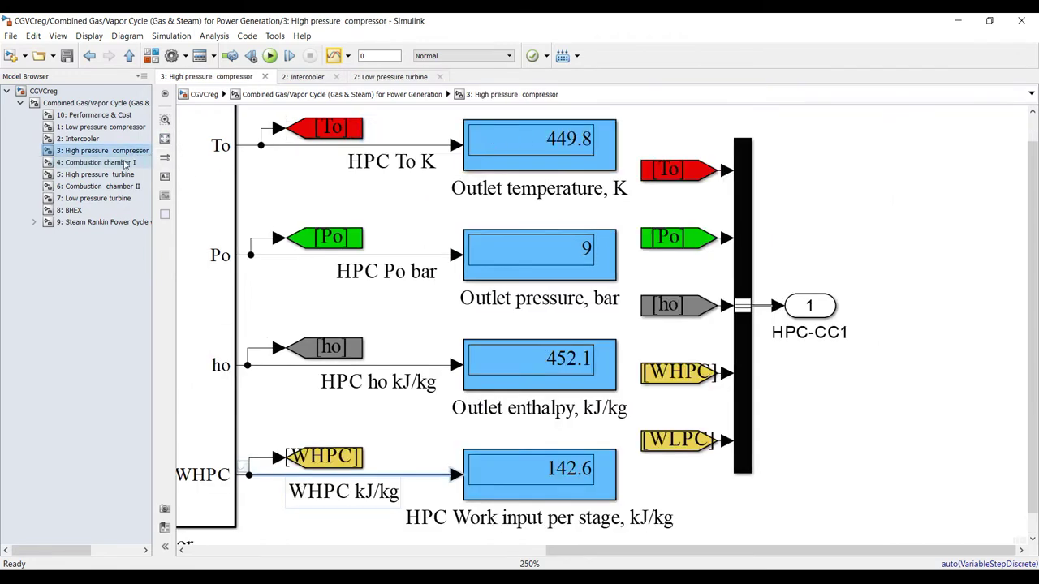
{"action": "scroll", "coordinate": [666, 162], "scroll_direction": "up", "scroll_amount": 3}
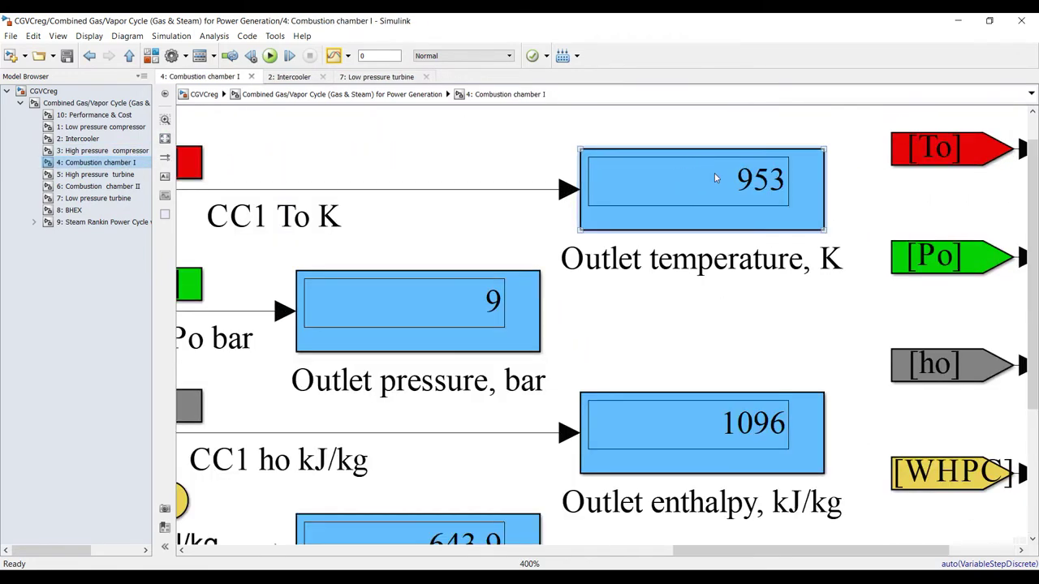
{"action": "scroll", "coordinate": [715, 178], "scroll_direction": "down", "scroll_amount": 3}
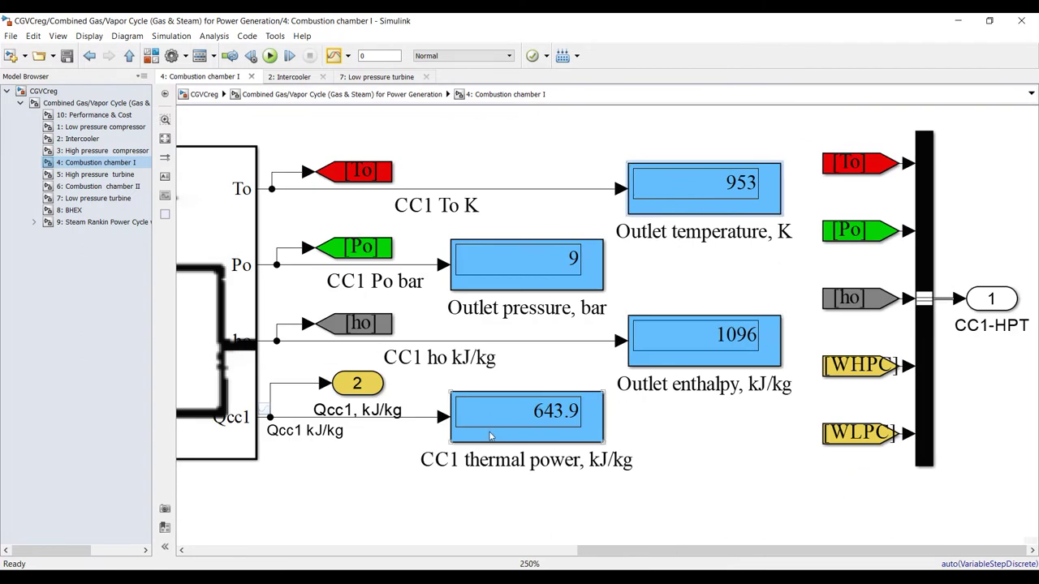
Open the High pressure turbine subsystem and examine its outlet temperature, pressure, enthalpy, pressure ratio and work output displays
{"action": "left_click", "coordinate": [89, 175]}
{"action": "scroll", "coordinate": [365, 243], "scroll_direction": "down", "scroll_amount": 1}
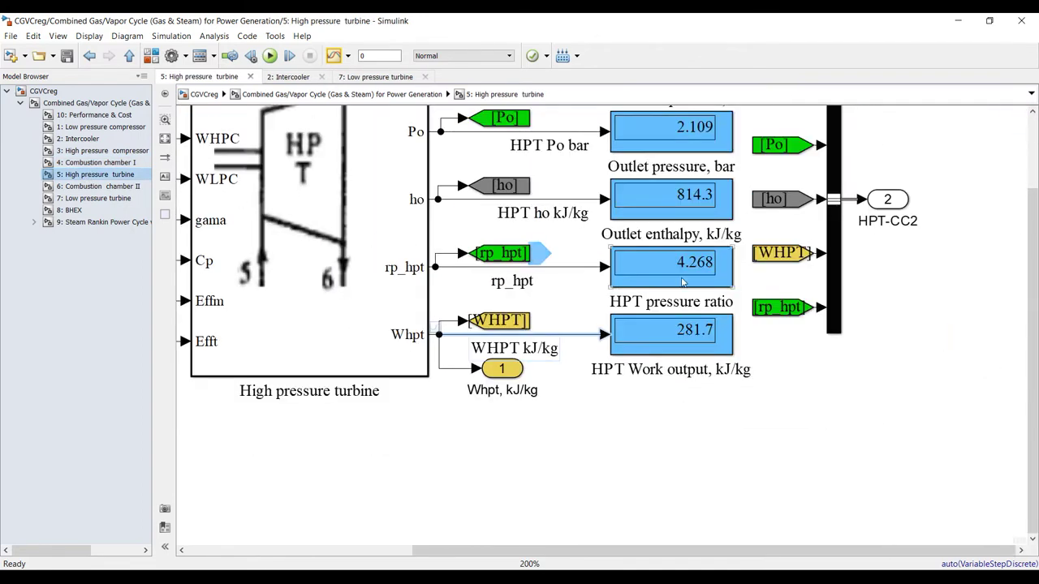
{"action": "scroll", "coordinate": [613, 363], "scroll_direction": "up", "scroll_amount": 3}
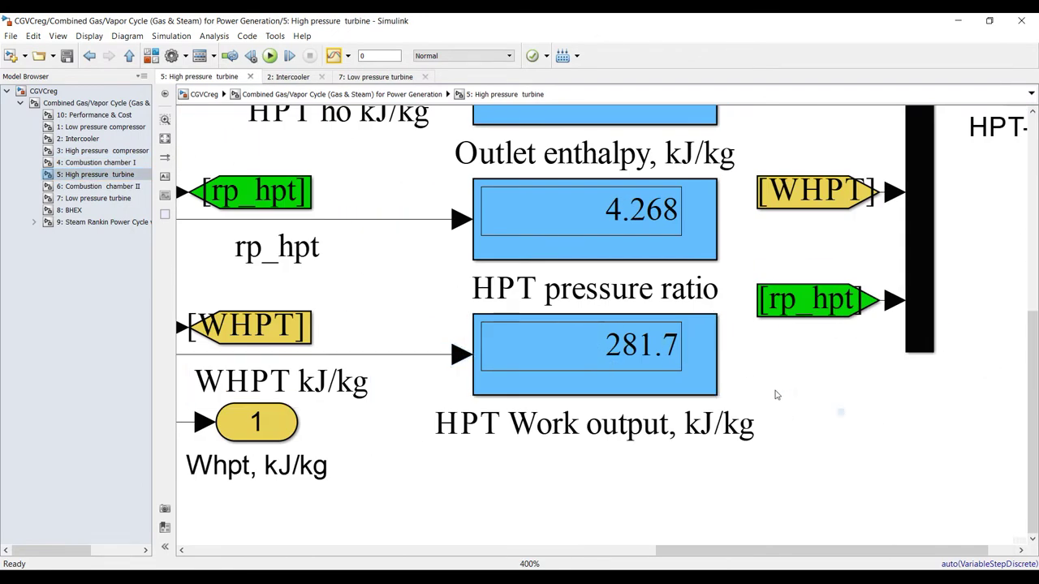
{"action": "scroll", "coordinate": [781, 416], "scroll_direction": "down", "scroll_amount": 3}
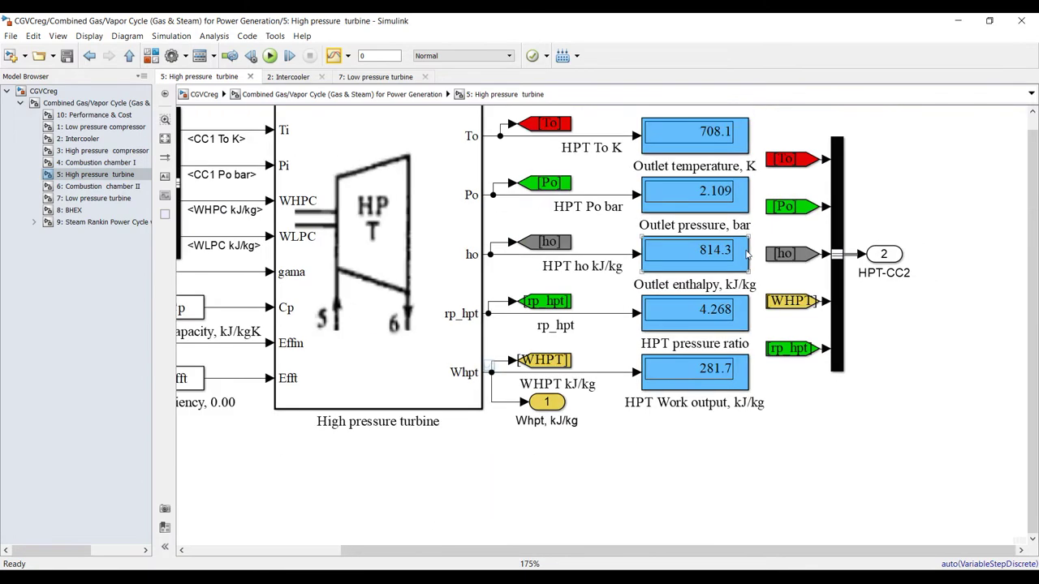
{"action": "scroll", "coordinate": [714, 322], "scroll_direction": "up", "scroll_amount": 1}
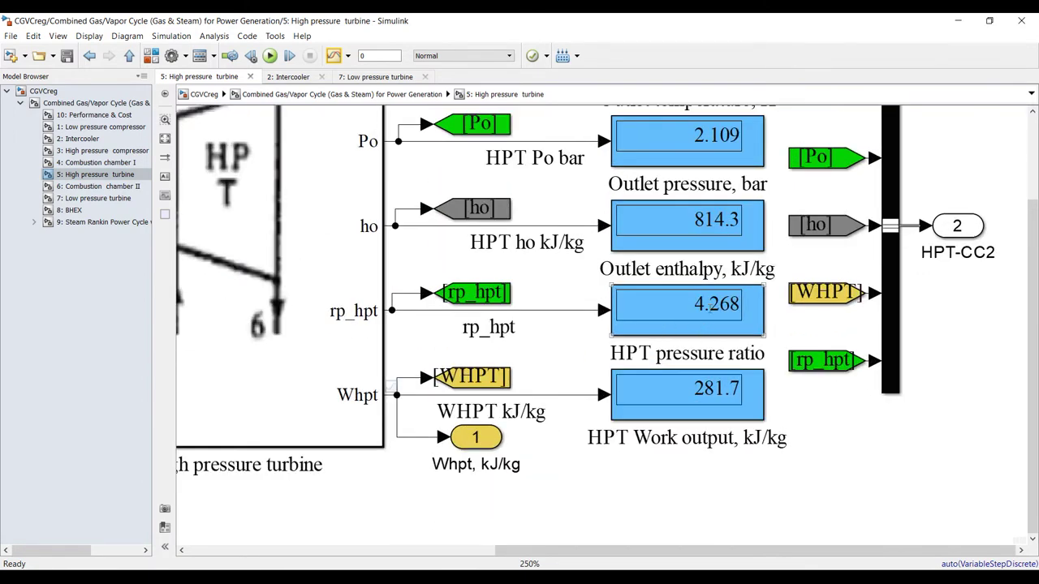
{"action": "scroll", "coordinate": [759, 244], "scroll_direction": "down", "scroll_amount": 1}
{"action": "scroll", "coordinate": [757, 122], "scroll_direction": "down", "scroll_amount": 1}
{"action": "scroll", "coordinate": [757, 122], "scroll_direction": "up", "scroll_amount": 3}
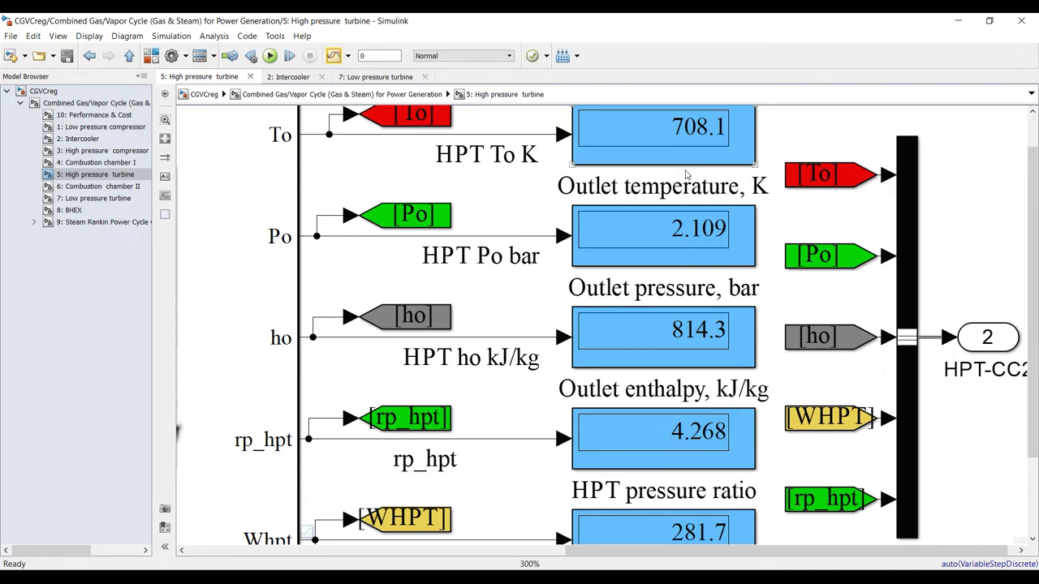
{"action": "left_click", "coordinate": [639, 237]}
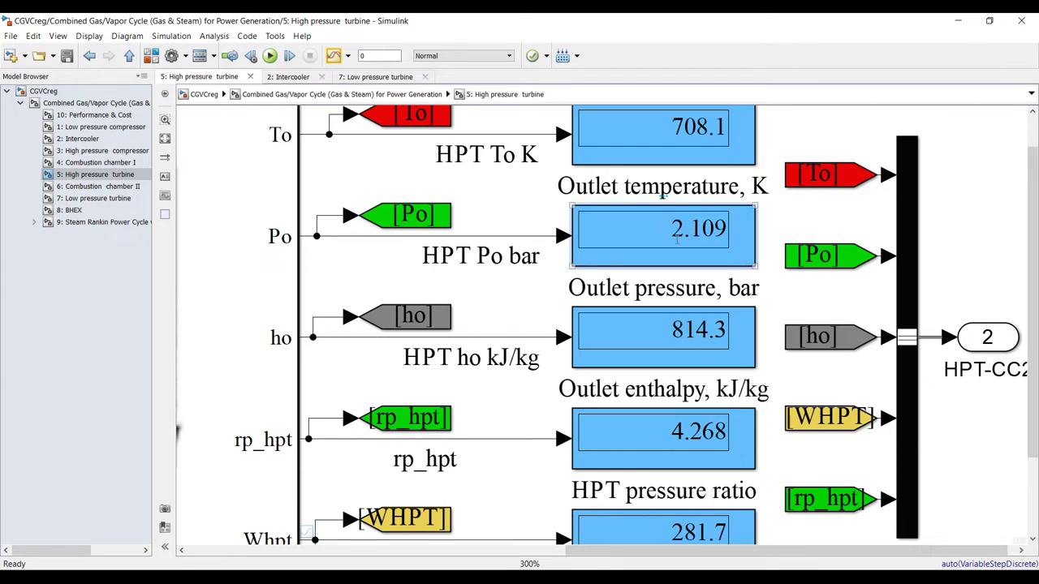
{"action": "left_click", "coordinate": [675, 357]}
{"action": "scroll", "coordinate": [557, 324], "scroll_direction": "down", "scroll_amount": 2}
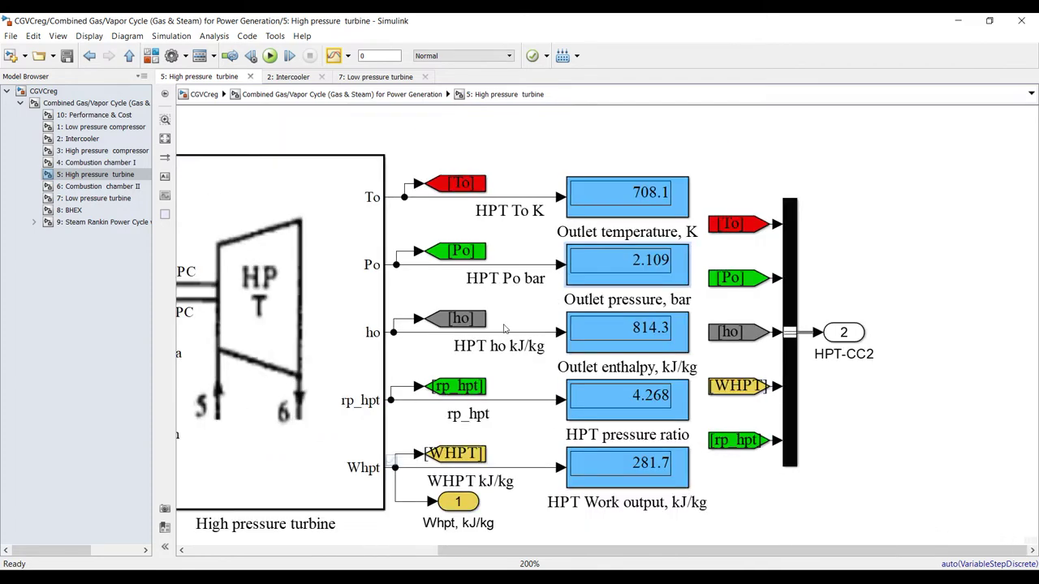
Open the Combustion chamber II subsystem and compare its outlet temperature with that of Combustion chamber I
{"action": "left_click", "coordinate": [98, 188]}
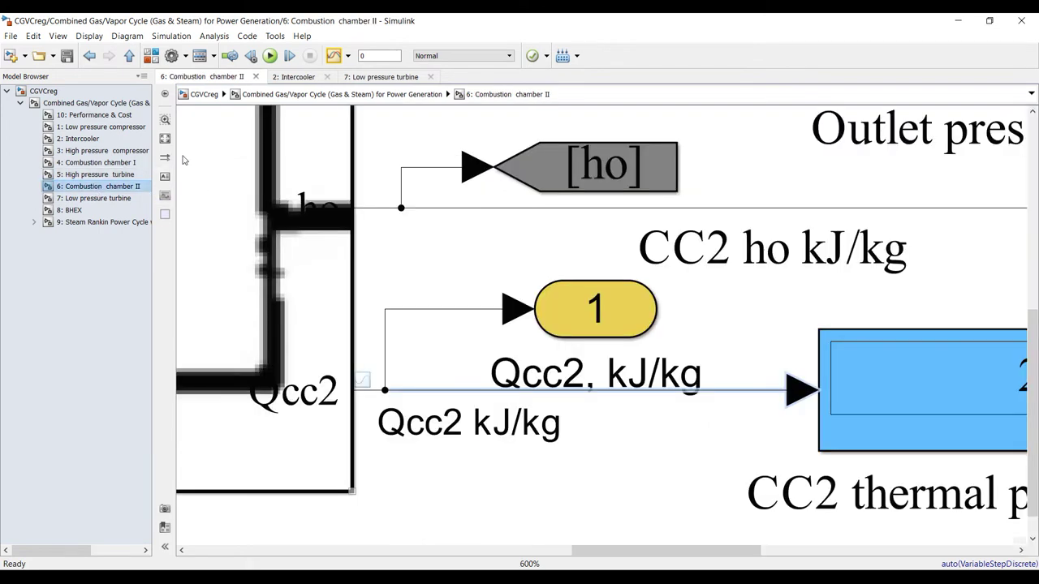
{"action": "left_click", "coordinate": [165, 138]}
{"action": "scroll", "coordinate": [913, 273], "scroll_direction": "up", "scroll_amount": 4}
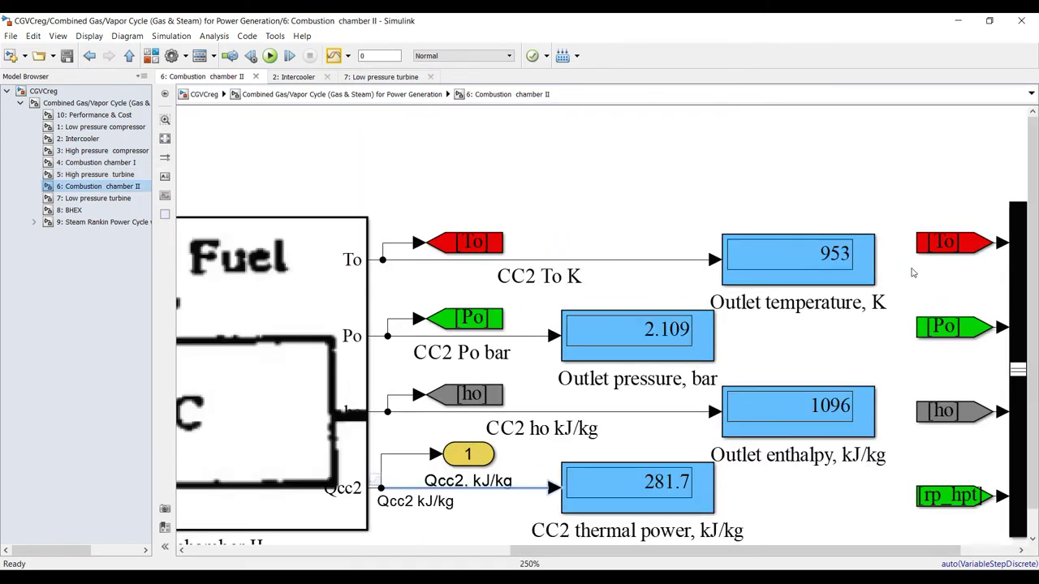
{"action": "left_click", "coordinate": [795, 247]}
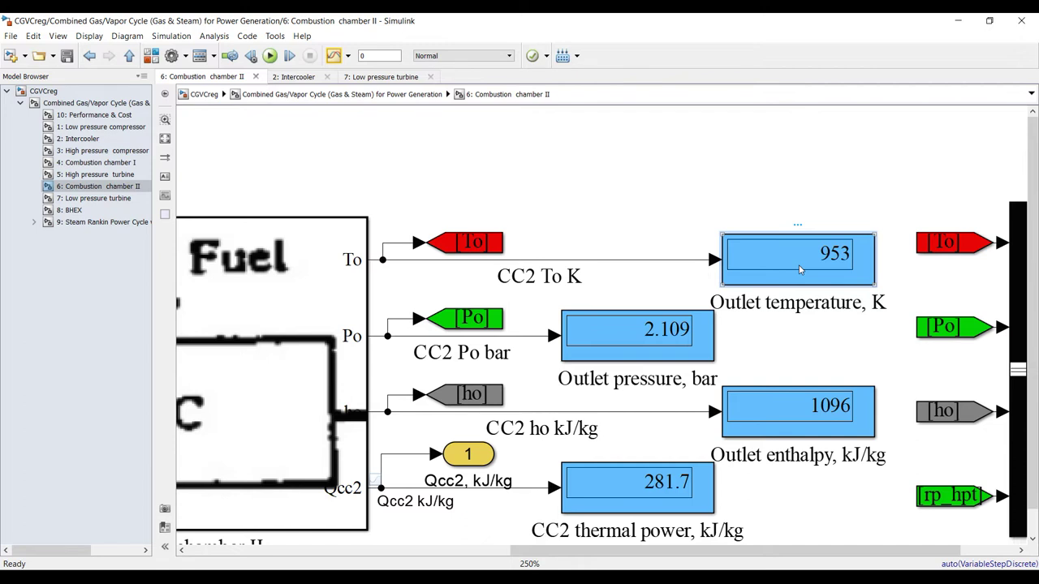
{"action": "left_click", "coordinate": [133, 164]}
{"action": "left_click", "coordinate": [122, 188]}
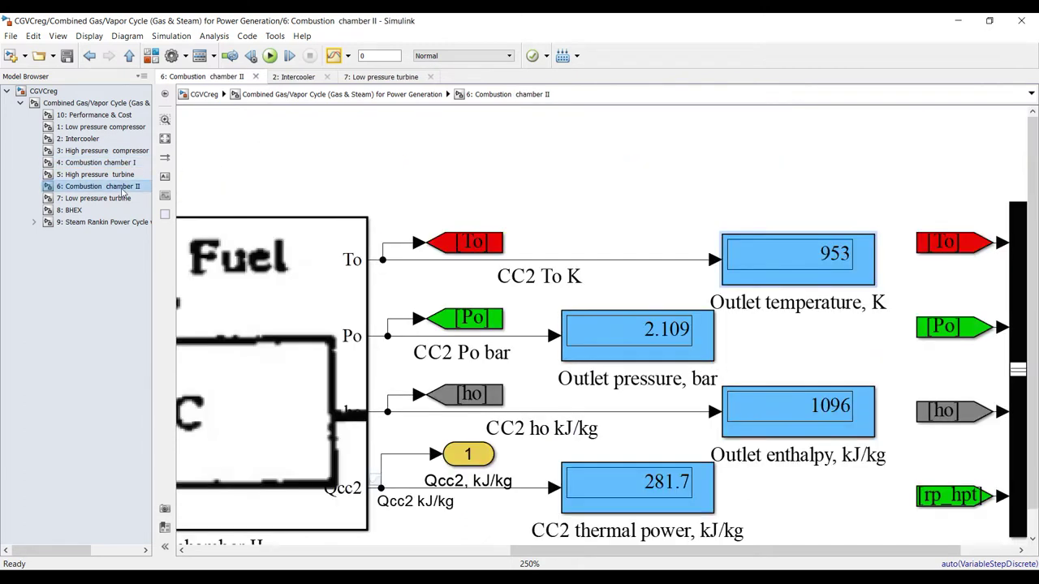
Examine Combustion chamber II's outlet pressure and thermal power displays
{"action": "scroll", "coordinate": [480, 282], "scroll_direction": "down", "scroll_amount": 1}
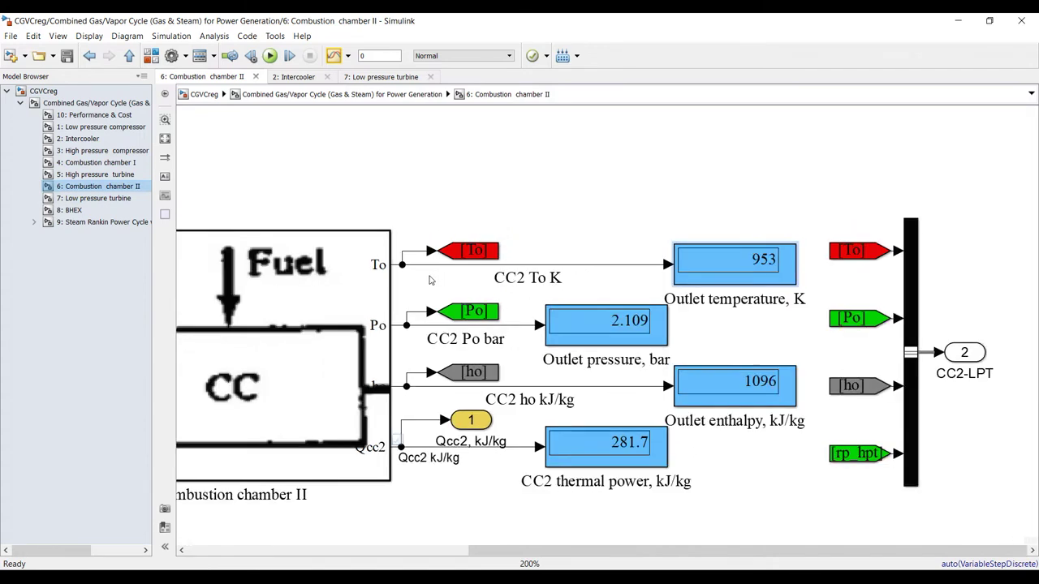
{"action": "scroll", "coordinate": [577, 377], "scroll_direction": "up", "scroll_amount": 2}
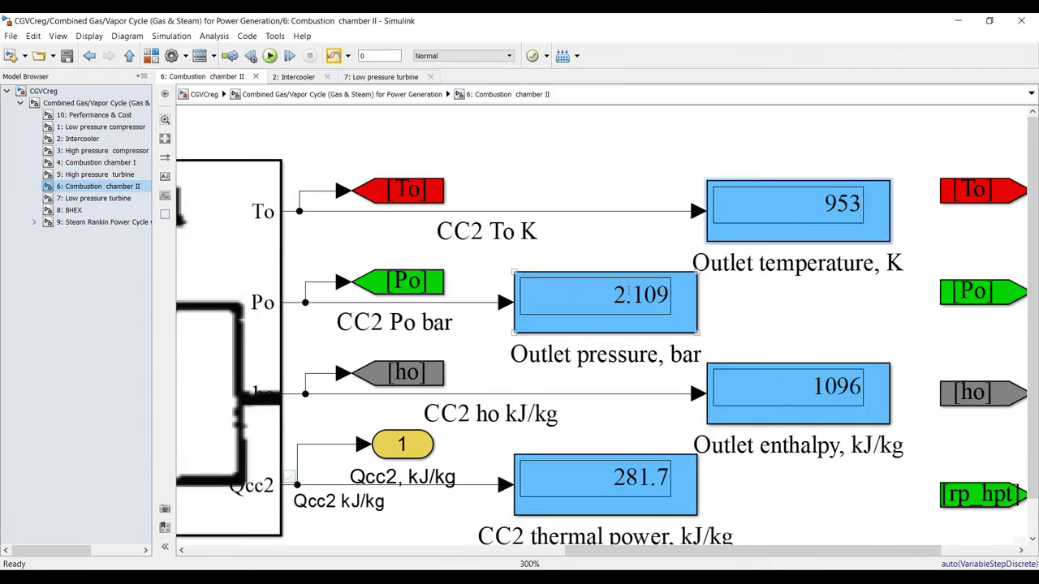
{"action": "scroll", "coordinate": [777, 412], "scroll_direction": "down", "scroll_amount": 2}
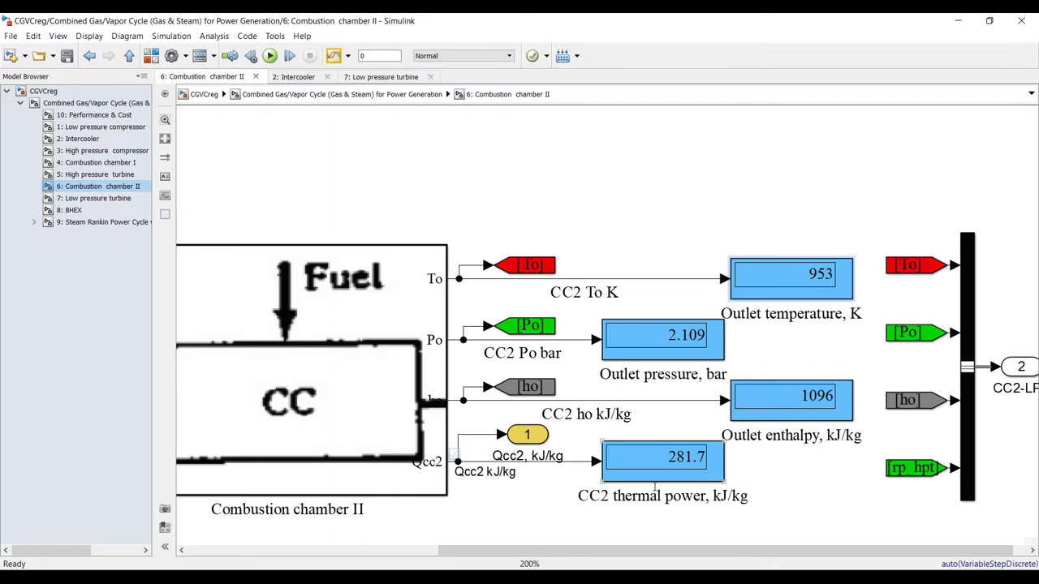
Open the Low pressure turbine subsystem and examine its outlet temperature, pressure and enthalpy displays
{"action": "left_click", "coordinate": [73, 203]}
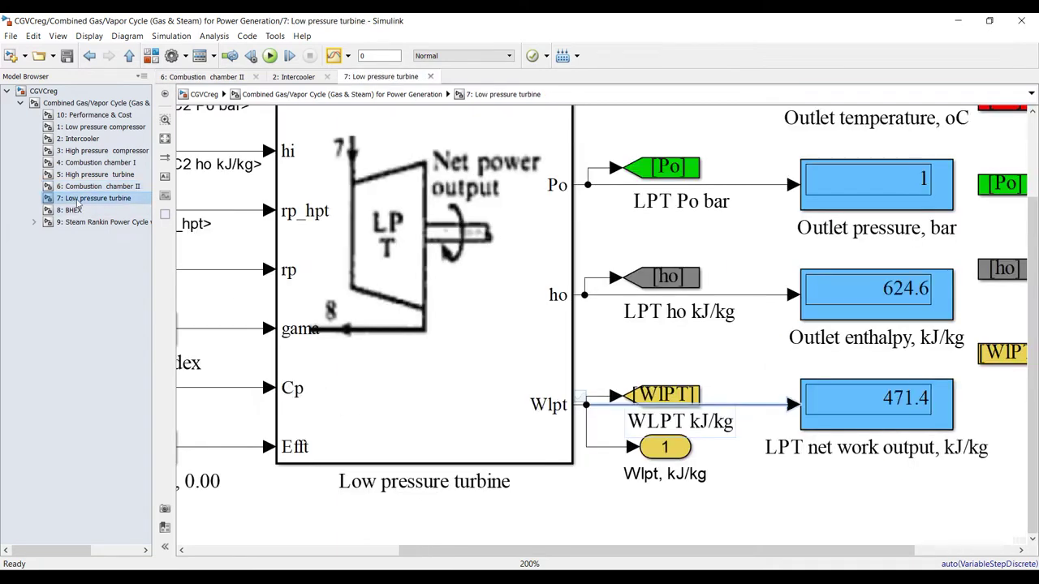
{"action": "left_click", "coordinate": [165, 140]}
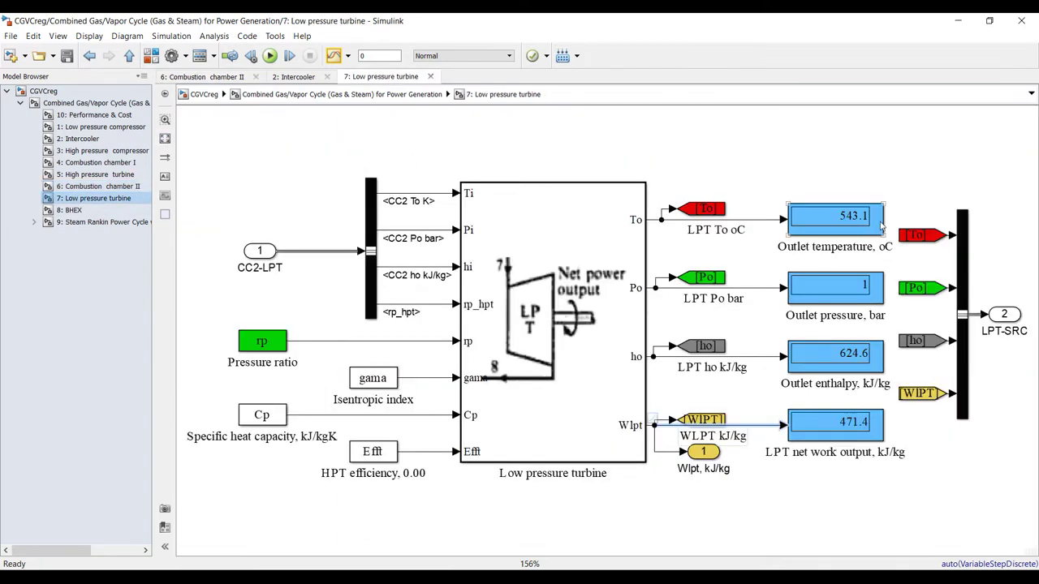
{"action": "scroll", "coordinate": [925, 219], "scroll_direction": "up", "scroll_amount": 2}
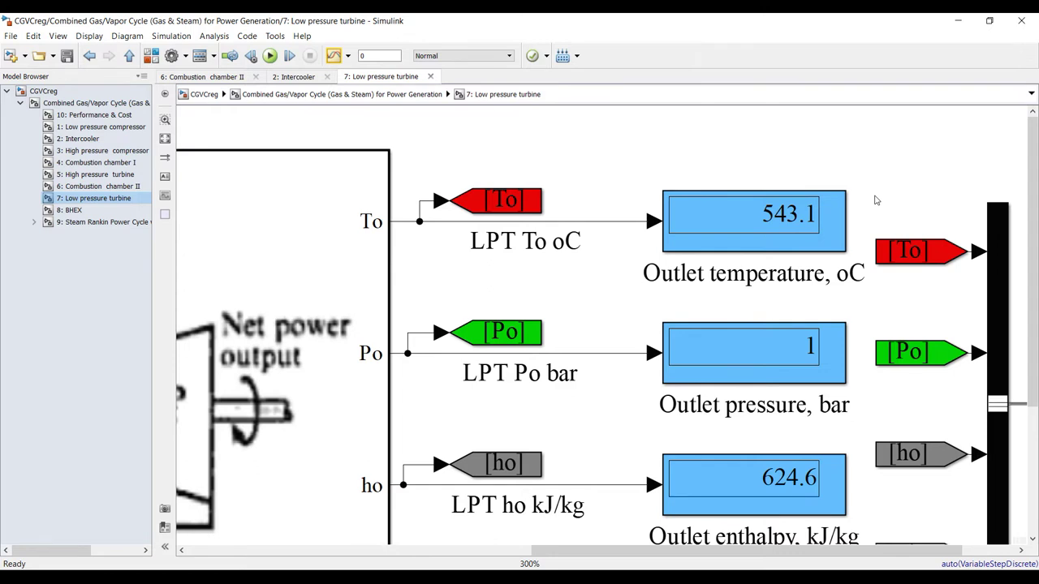
{"action": "left_click", "coordinate": [627, 226]}
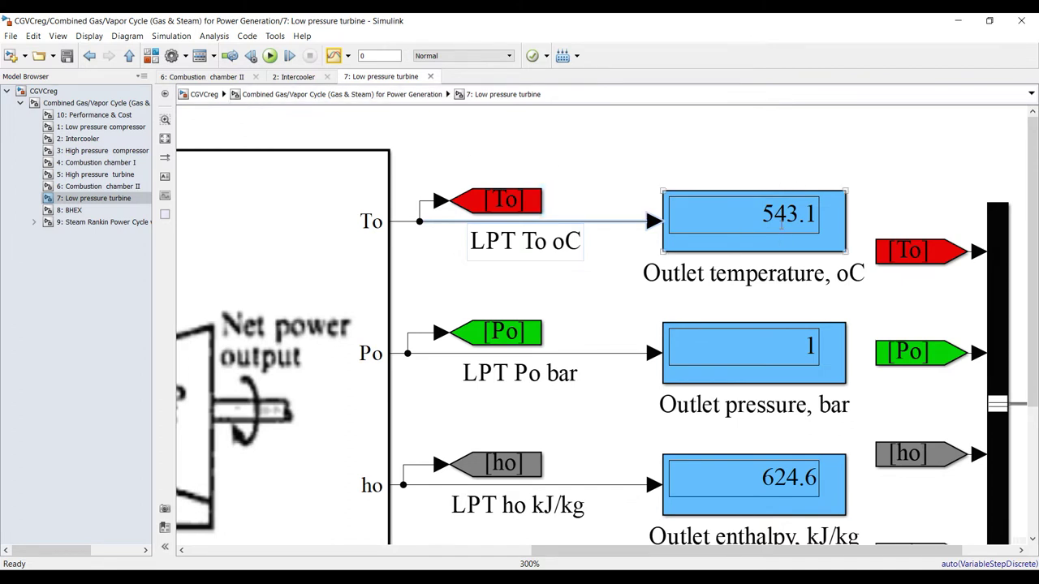
{"action": "scroll", "coordinate": [594, 193], "scroll_direction": "down", "scroll_amount": 2}
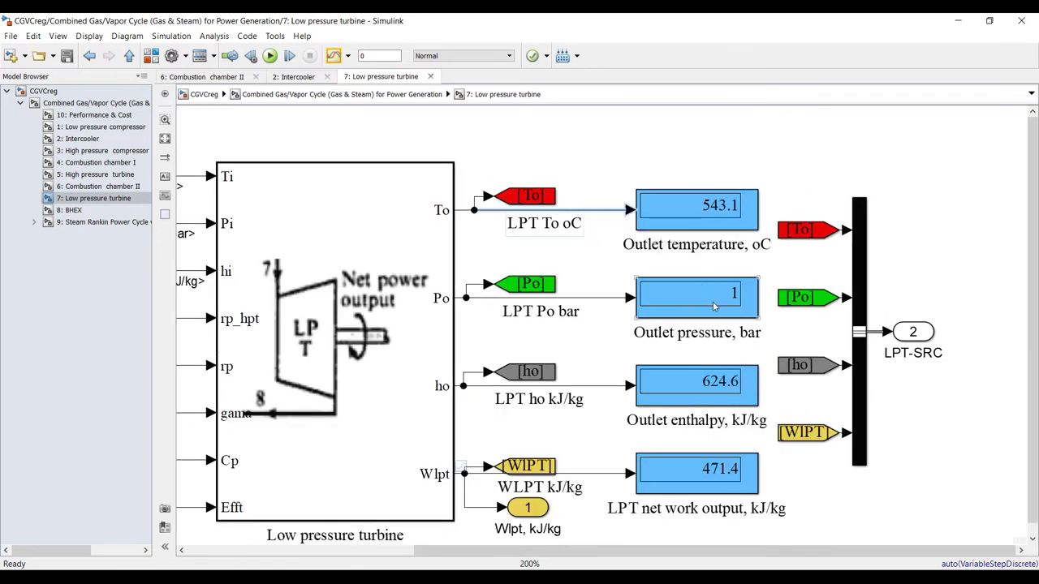
{"action": "scroll", "coordinate": [739, 321], "scroll_direction": "up", "scroll_amount": 3}
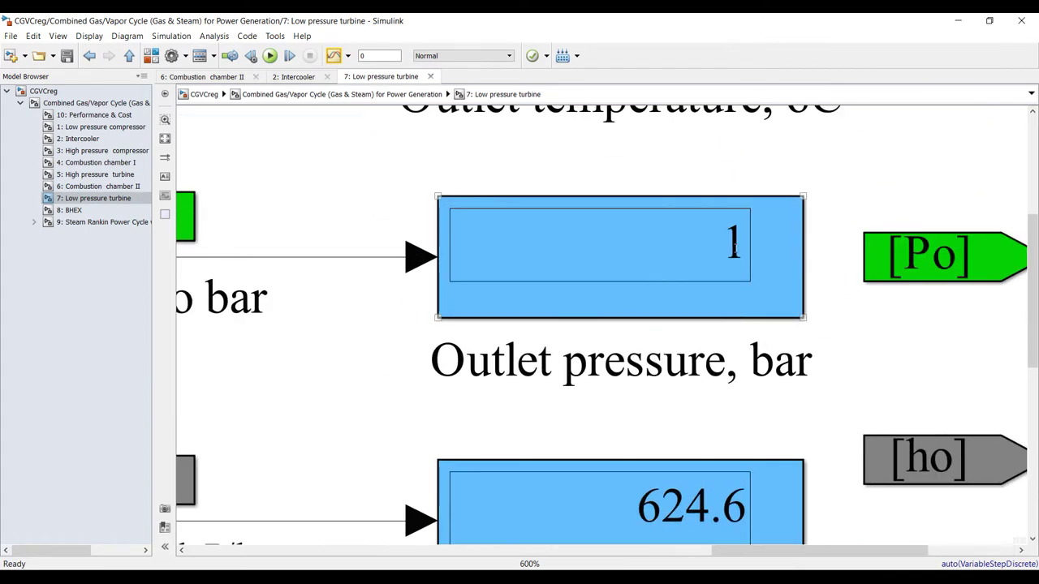
{"action": "scroll", "coordinate": [720, 243], "scroll_direction": "down", "scroll_amount": 3}
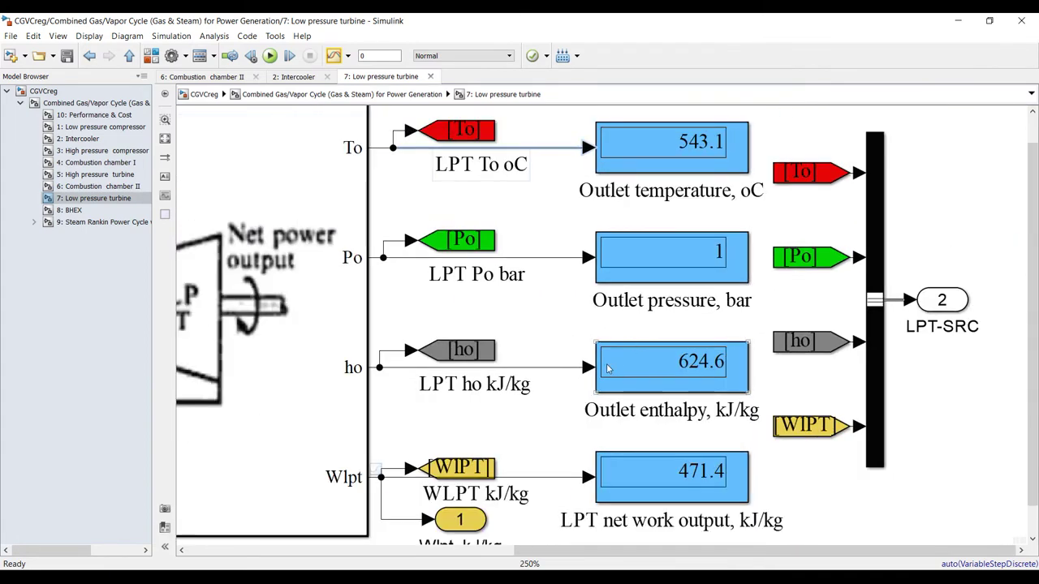
Open the BHEX subsystem and compare its top steam temperature with the Low pressure turbine's outlet temperature
{"action": "left_click", "coordinate": [80, 211]}
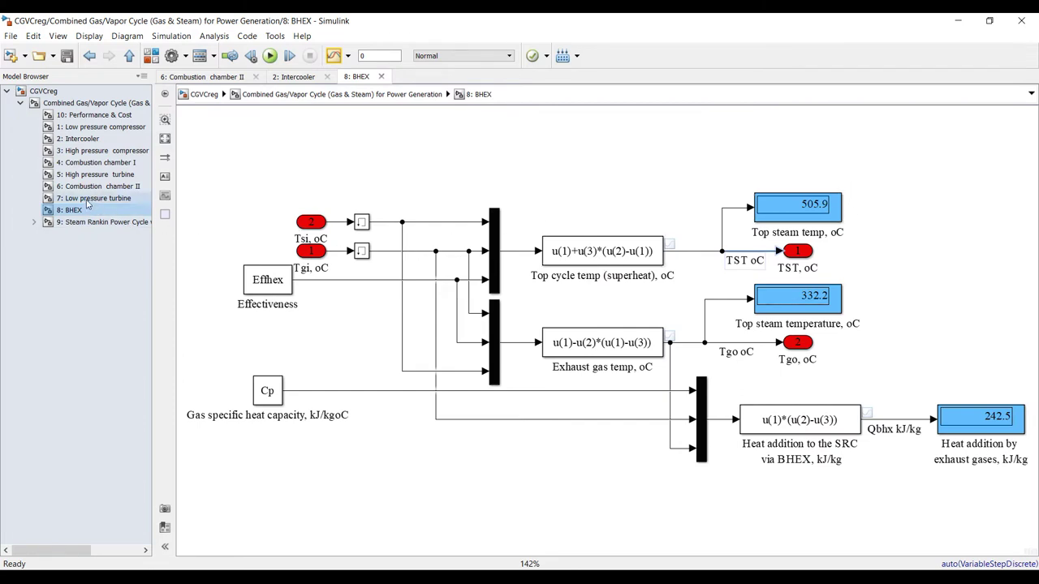
{"action": "scroll", "coordinate": [844, 209], "scroll_direction": "up", "scroll_amount": 4}
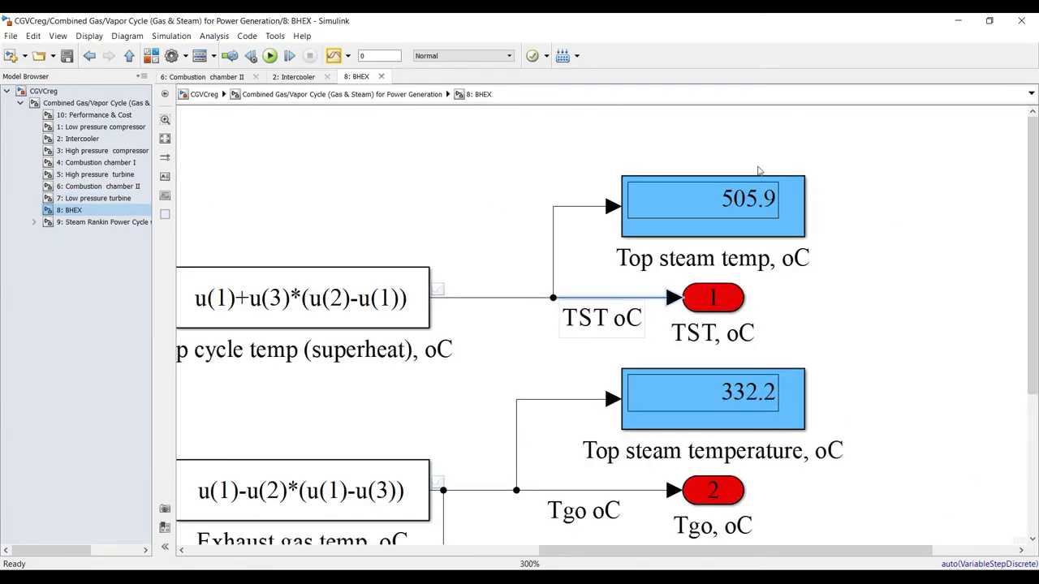
{"action": "left_click", "coordinate": [697, 183]}
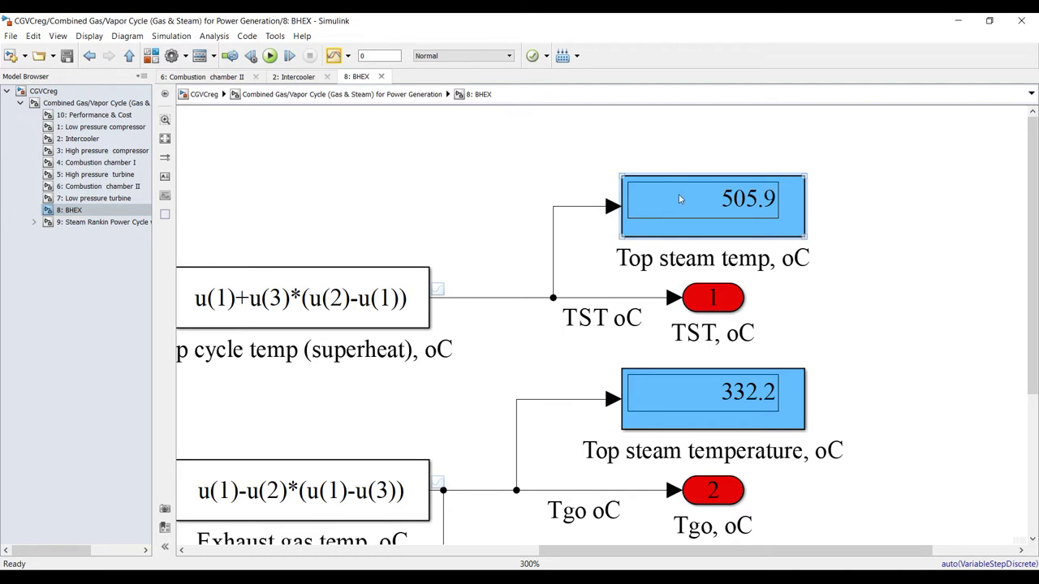
{"action": "left_click", "coordinate": [91, 198]}
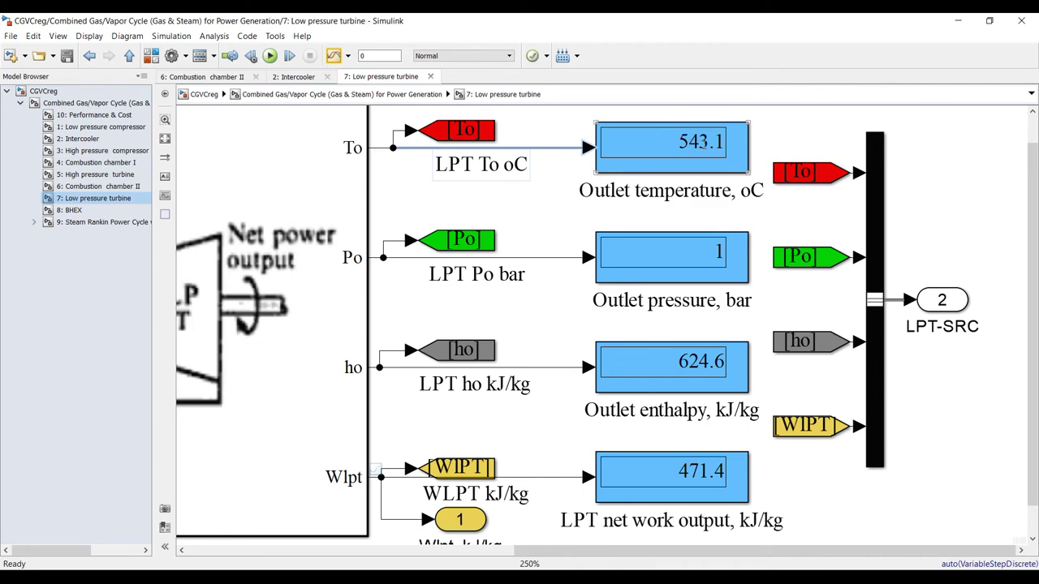
{"action": "left_click", "coordinate": [95, 211]}
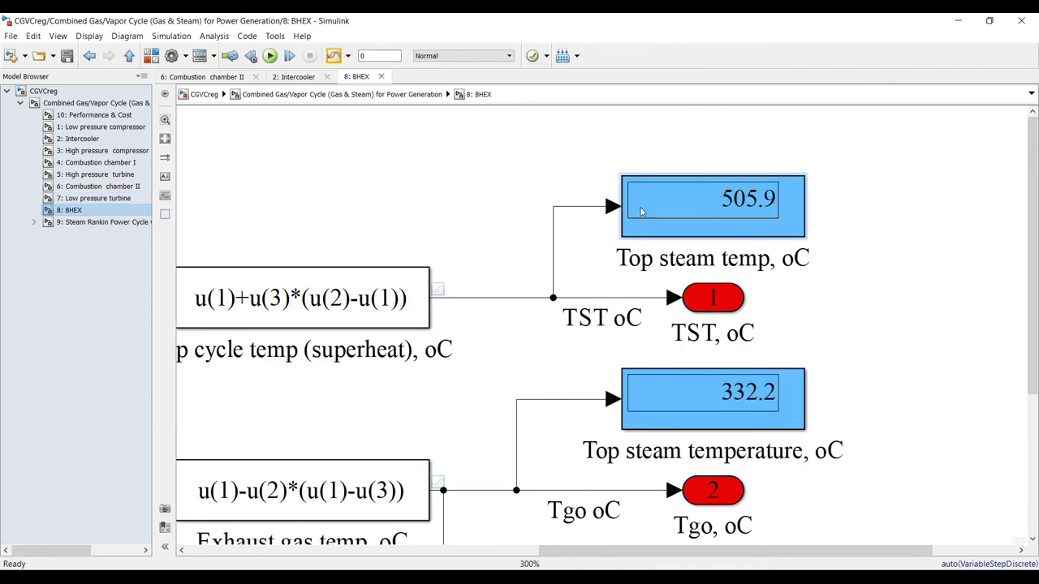
{"action": "scroll", "coordinate": [625, 204], "scroll_direction": "up", "scroll_amount": 2}
{"action": "scroll", "coordinate": [686, 231], "scroll_direction": "down", "scroll_amount": 1}
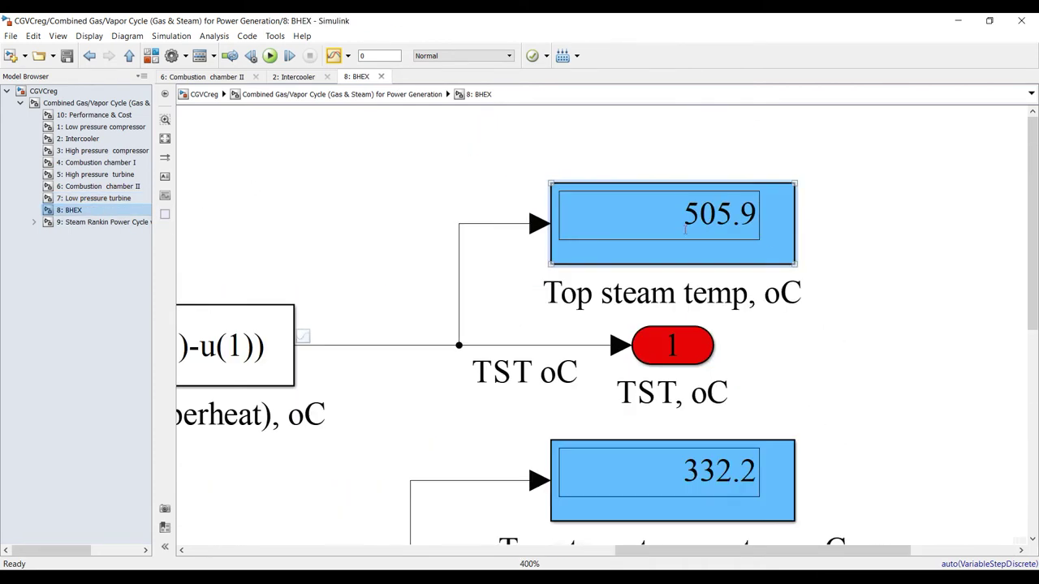
{"action": "left_click", "coordinate": [636, 218]}
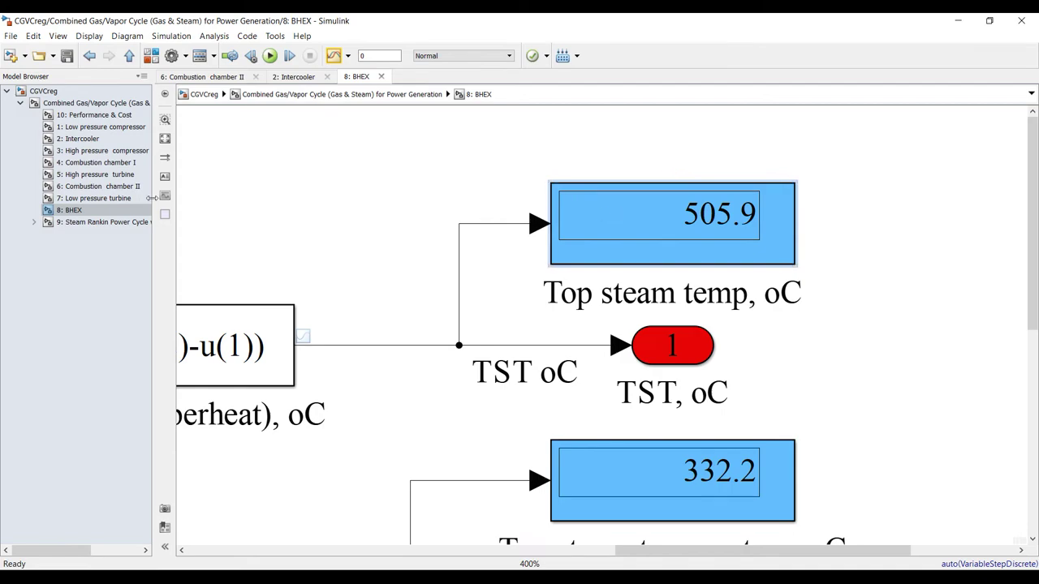
Open the Steam Rankin Power Cycle with Regeneration subsystem and examine State 1's top cycle pressure and temperature inputs and TST display
{"action": "left_click", "coordinate": [93, 222]}
{"action": "left_click", "coordinate": [165, 120]}
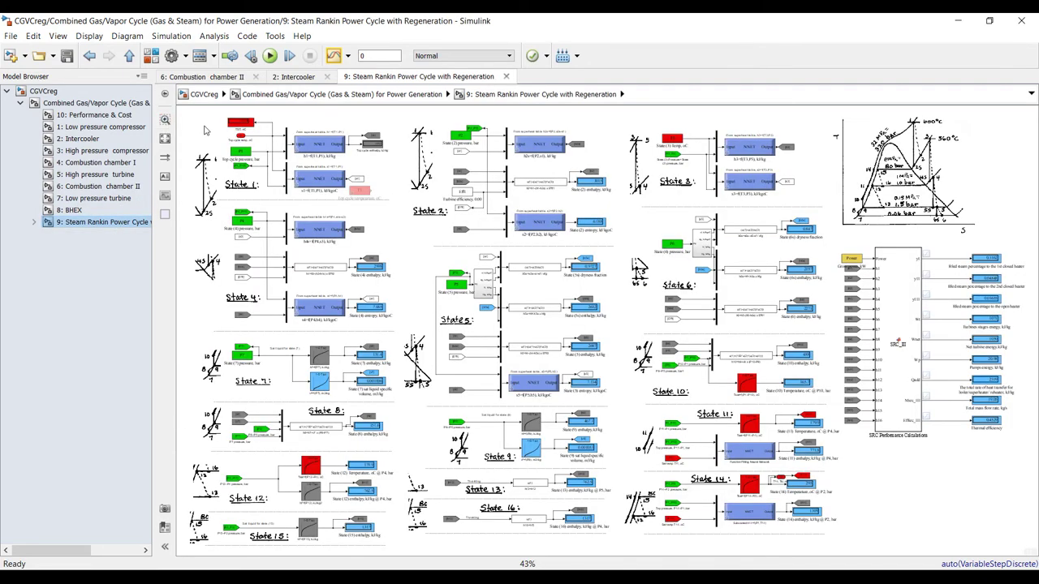
{"action": "left_click", "coordinate": [201, 128]}
{"action": "left_click", "coordinate": [374, 248]}
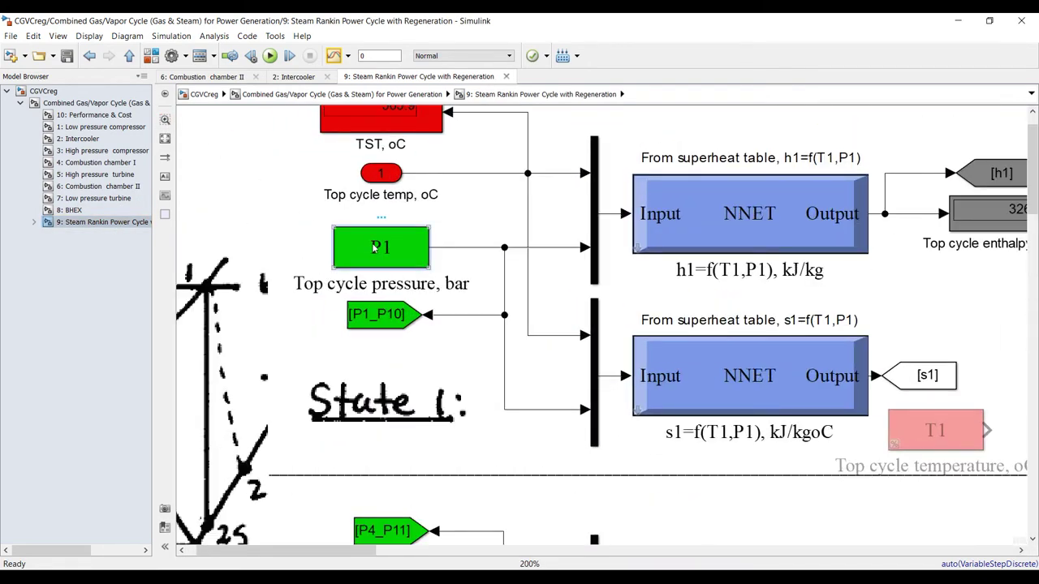
{"action": "left_click", "coordinate": [375, 178]}
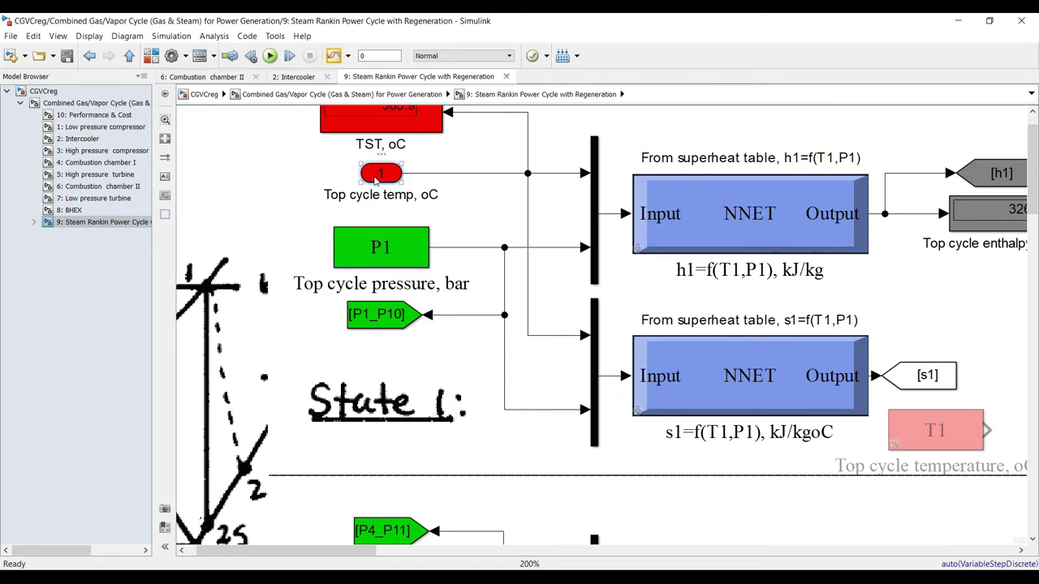
{"action": "scroll", "coordinate": [406, 229], "scroll_direction": "down", "scroll_amount": 1}
{"action": "scroll", "coordinate": [407, 146], "scroll_direction": "up", "scroll_amount": 5}
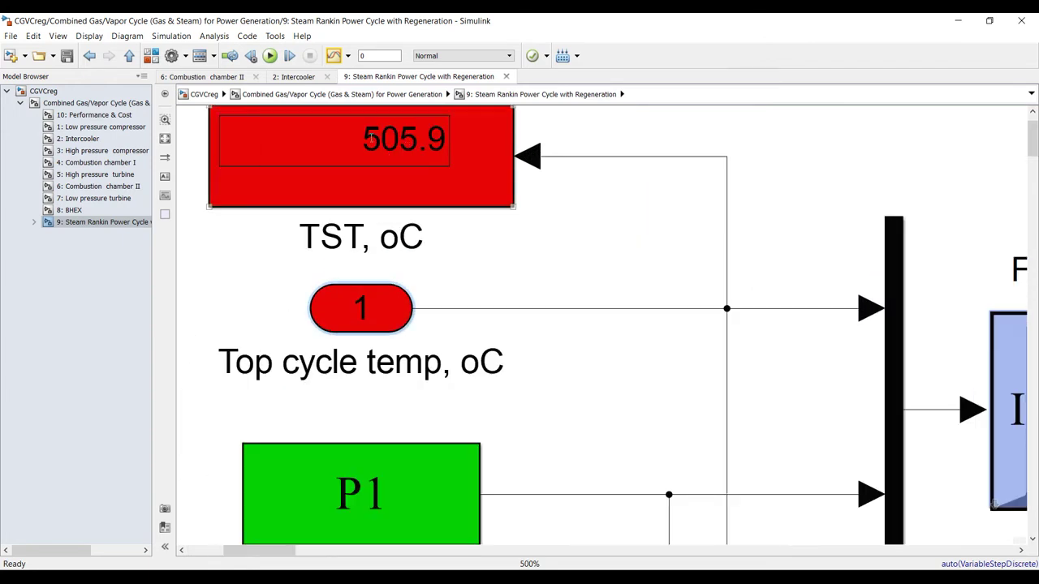
Return to the BHEX subsystem and examine the top steam temperature and exhaust gas temperature (Tgo) displays
{"action": "left_click", "coordinate": [82, 210]}
{"action": "scroll", "coordinate": [714, 237], "scroll_direction": "up", "scroll_amount": 1}
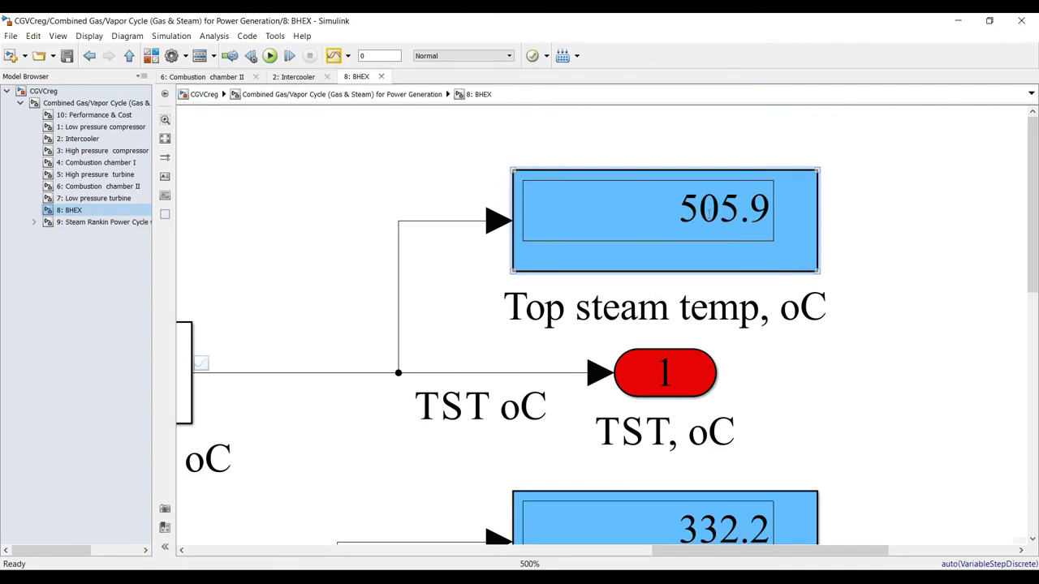
{"action": "scroll", "coordinate": [402, 260], "scroll_direction": "down", "scroll_amount": 6}
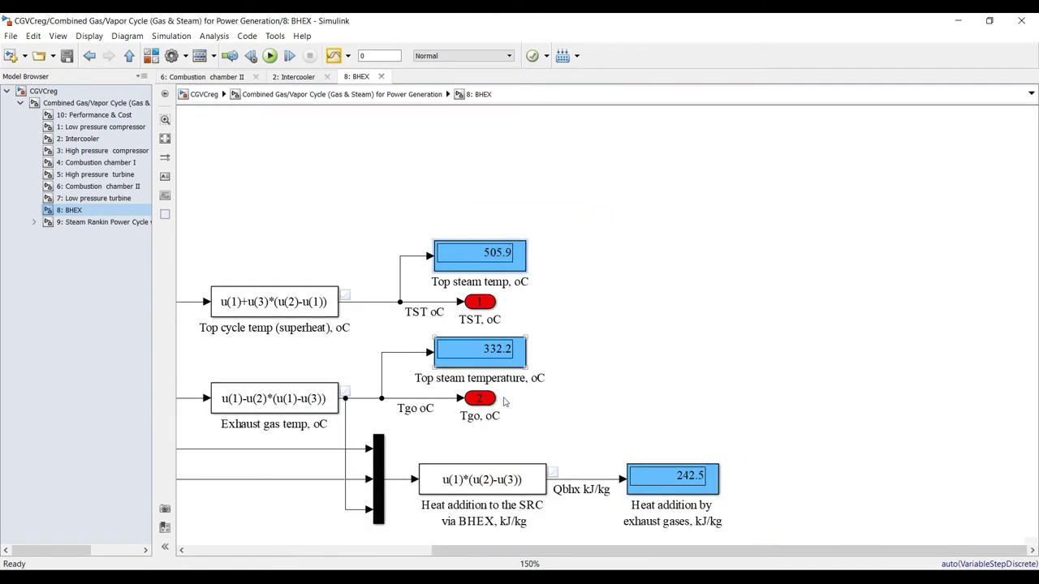
{"action": "scroll", "coordinate": [428, 372], "scroll_direction": "up", "scroll_amount": 3}
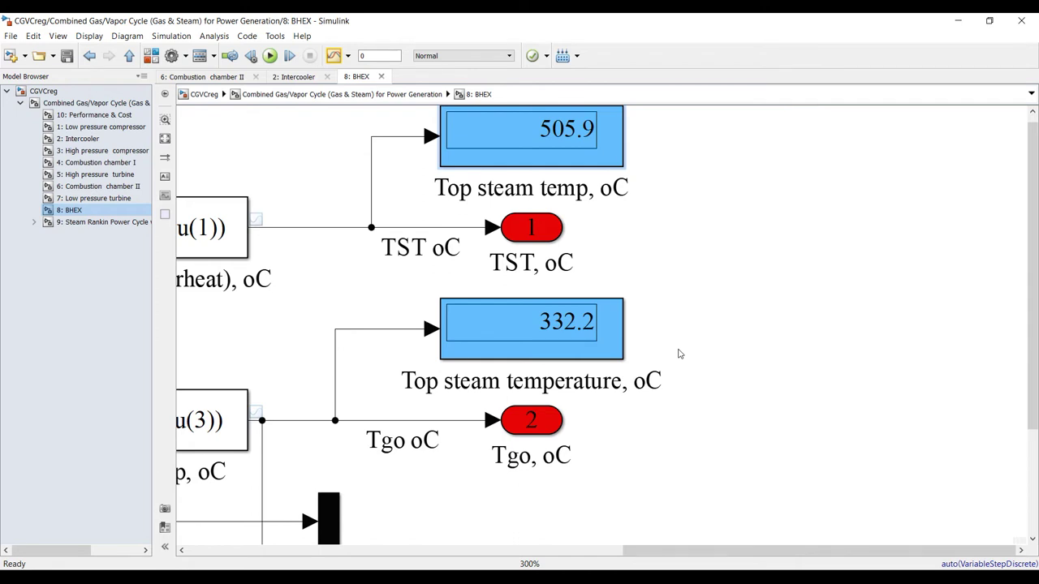
{"action": "scroll", "coordinate": [382, 393], "scroll_direction": "down", "scroll_amount": 4}
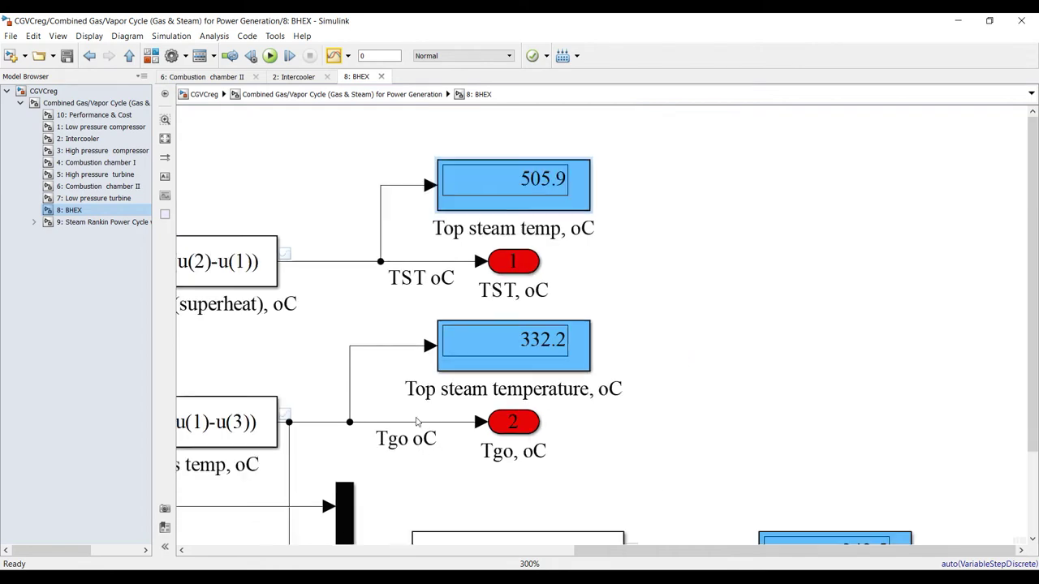
{"action": "left_click", "coordinate": [164, 138]}
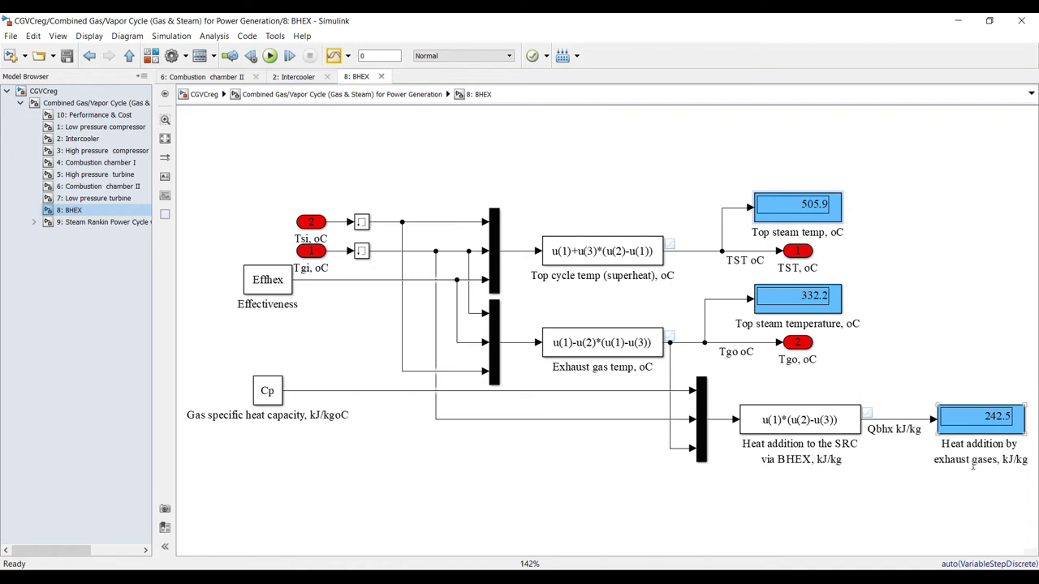
Shift BHEX's input-side blocks (Tsi, Tgi, Effhex, Cp and the two small blocks after Tsi and Tgi) slightly rightward, closer to the muxes
{"action": "left_click_drag", "start_coordinate": [200, 187], "coordinate": [378, 473]}
{"action": "key", "text": "Right"}
{"action": "key", "text": "Right"}
{"action": "key", "text": "Right"}
{"action": "key", "text": "Right"}
{"action": "key", "text": "Right"}
{"action": "key", "text": "Right"}
{"action": "key", "text": "Right"}
{"action": "key", "text": "Right"}
{"action": "key", "text": "Right"}
{"action": "key", "text": "Right"}
{"action": "key", "text": "Right"}
{"action": "key", "text": "Right"}
{"action": "key", "text": "Right"}
{"action": "key", "text": "Right"}
{"action": "key", "text": "Right"}
{"action": "key", "text": "Right"}
{"action": "key", "text": "Right"}
{"action": "key", "text": "Right"}
{"action": "key", "text": "Right"}
{"action": "key", "text": "Right"}
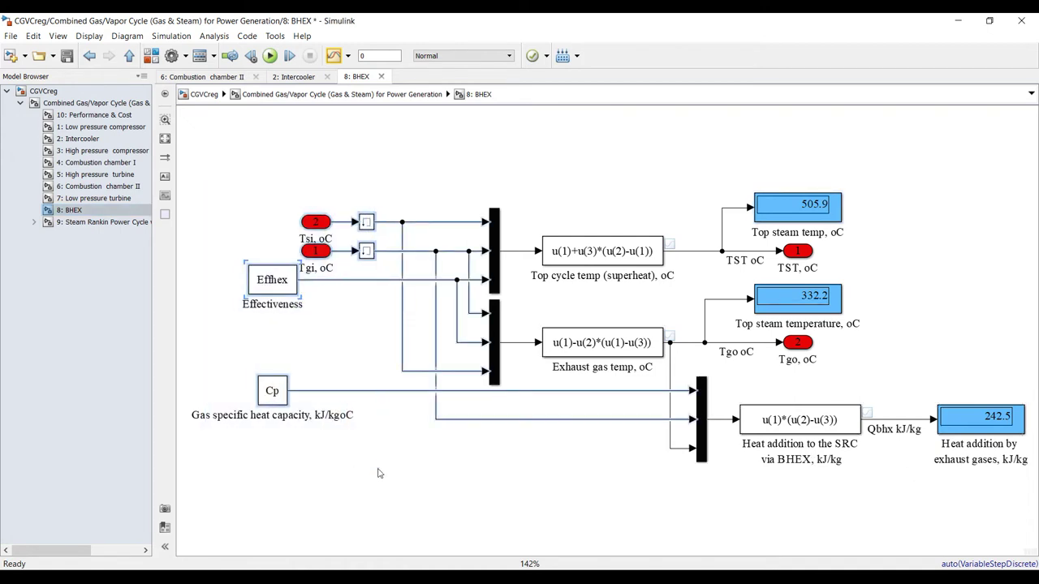
{"action": "left_click", "coordinate": [425, 494]}
{"action": "left_click", "coordinate": [165, 138]}
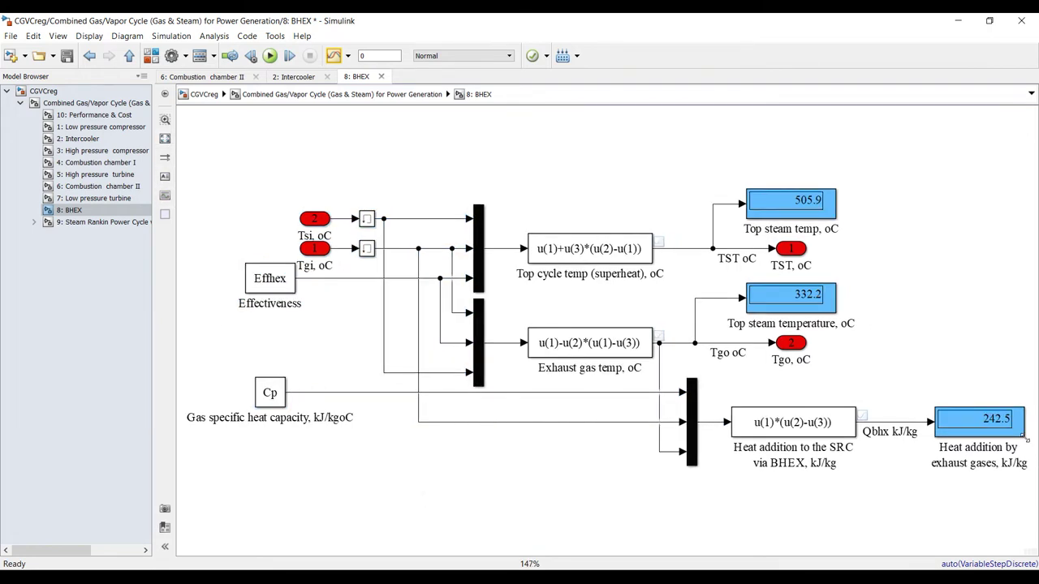
Examine the display of heat addition by exhaust gases in the BHEX subsystem
{"action": "scroll", "coordinate": [873, 390], "scroll_direction": "up", "scroll_amount": 3}
{"action": "scroll", "coordinate": [873, 390], "scroll_direction": "up", "scroll_amount": 2}
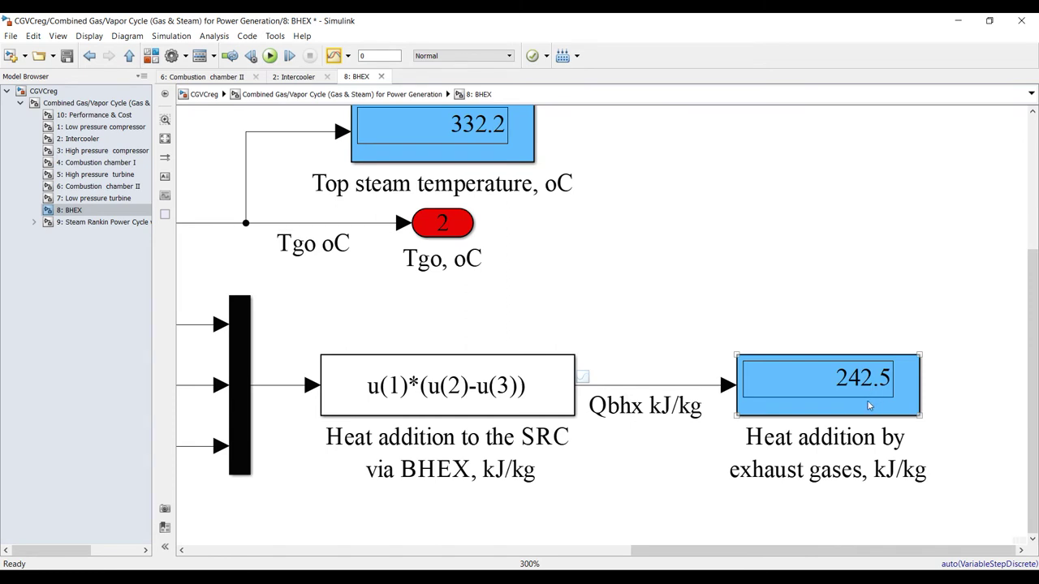
{"action": "left_click", "coordinate": [621, 494]}
Reopen the Steam Rankin Power Cycle with Regeneration subsystem and examine State 1's top cycle enthalpy display
{"action": "left_click", "coordinate": [108, 224]}
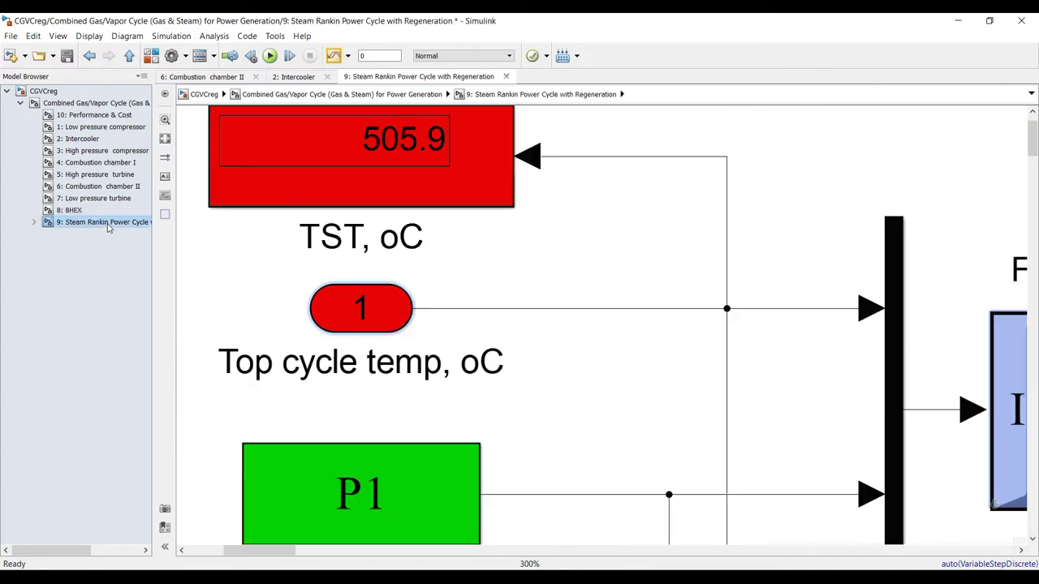
{"action": "left_click", "coordinate": [165, 138]}
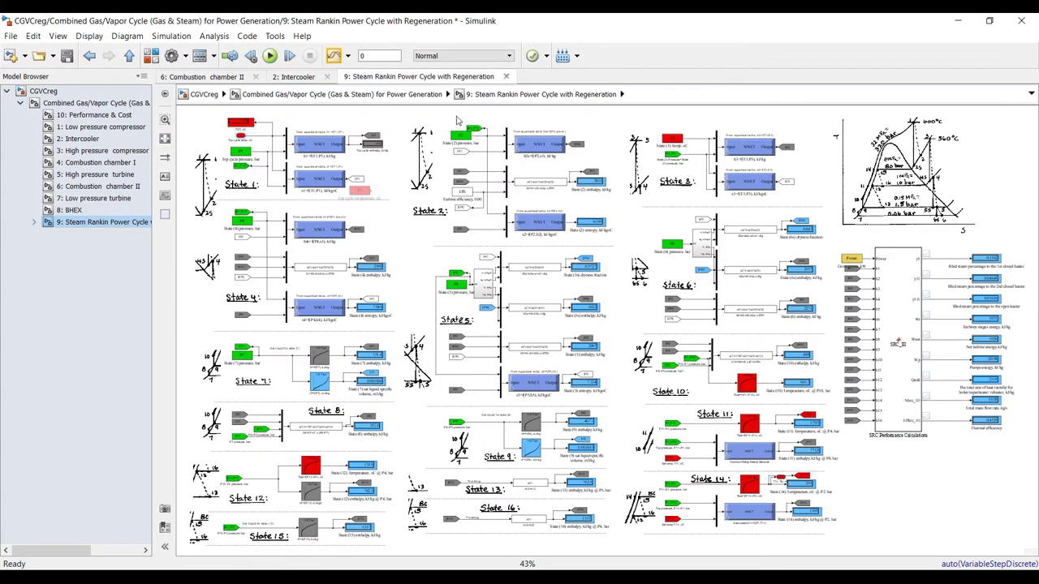
{"action": "scroll", "coordinate": [324, 134], "scroll_direction": "up", "scroll_amount": 5}
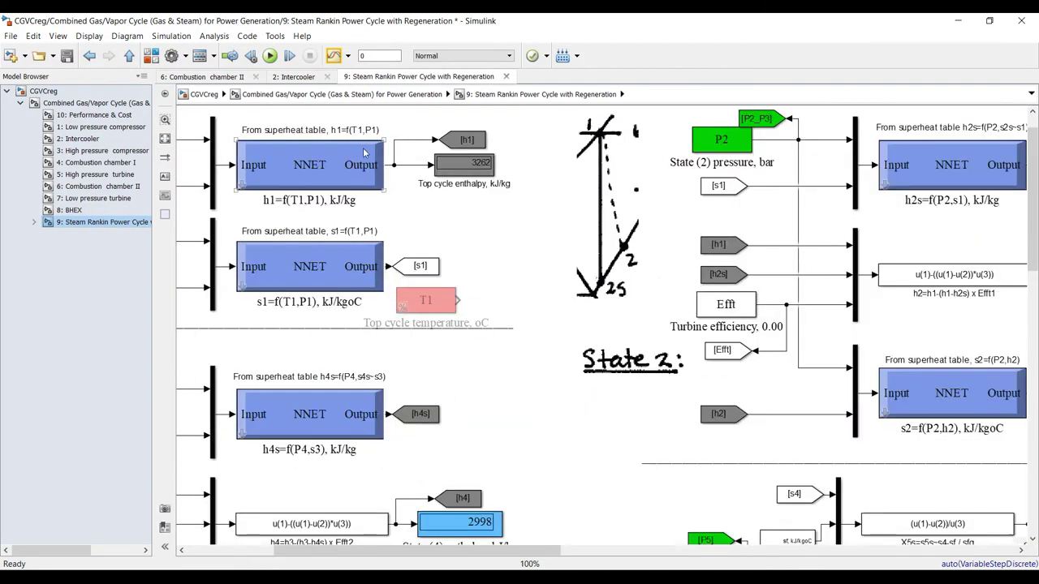
{"action": "scroll", "coordinate": [422, 235], "scroll_direction": "down", "scroll_amount": 6}
{"action": "scroll", "coordinate": [504, 327], "scroll_direction": "up", "scroll_amount": 8}
{"action": "scroll", "coordinate": [467, 162], "scroll_direction": "down", "scroll_amount": 6}
{"action": "scroll", "coordinate": [469, 162], "scroll_direction": "up", "scroll_amount": 6}
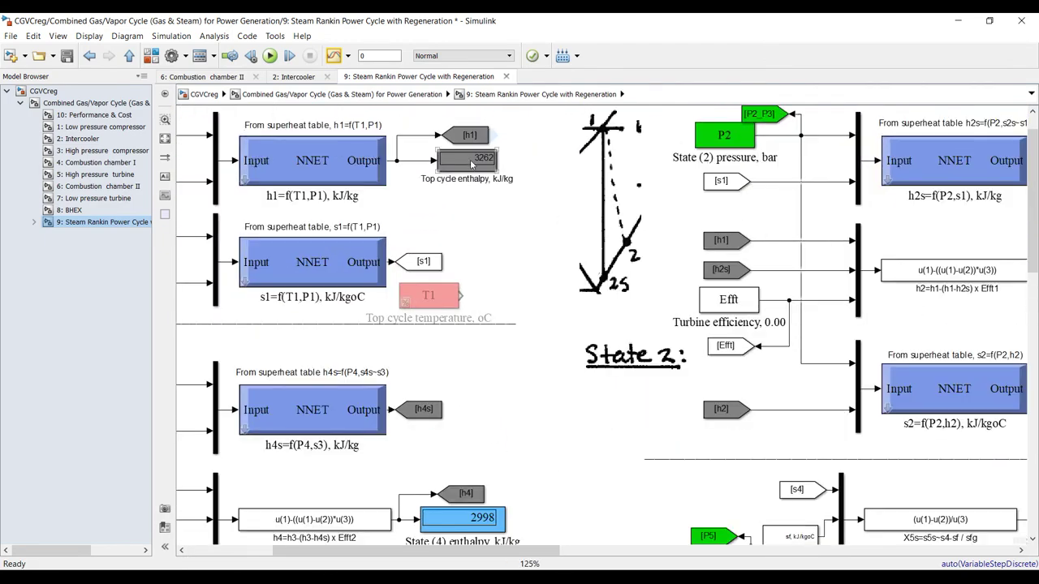
{"action": "scroll", "coordinate": [471, 165], "scroll_direction": "up", "scroll_amount": 3}
Raise State 1's [s1] tag, connect a copy of the top cycle enthalpy display to the s1 output, and update the model
{"action": "left_click", "coordinate": [408, 303]}
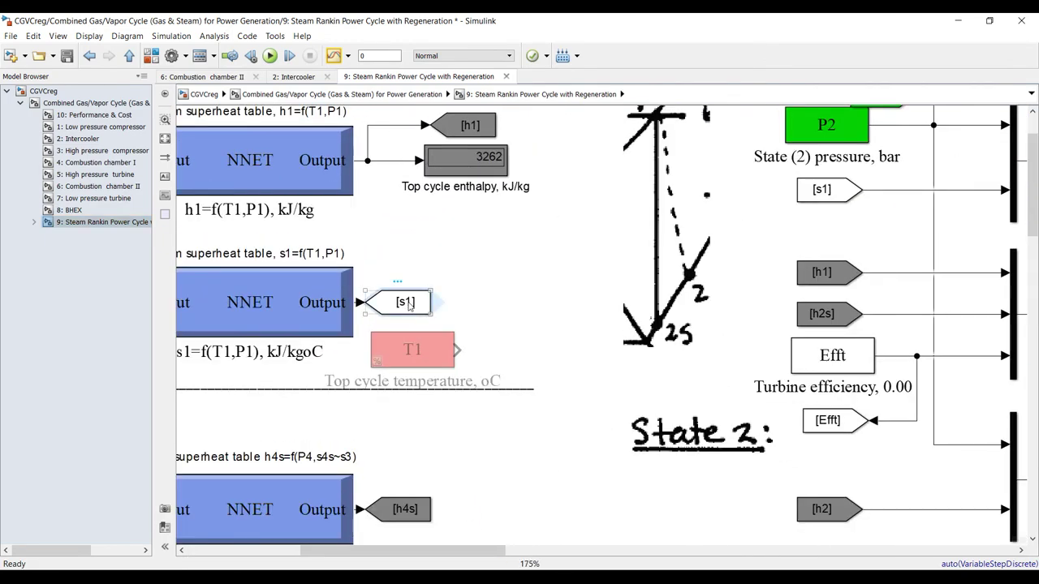
{"action": "left_click_drag", "start_coordinate": [408, 303], "coordinate": [414, 261]}
{"action": "left_click_drag", "start_coordinate": [452, 165], "coordinate": [453, 310]}
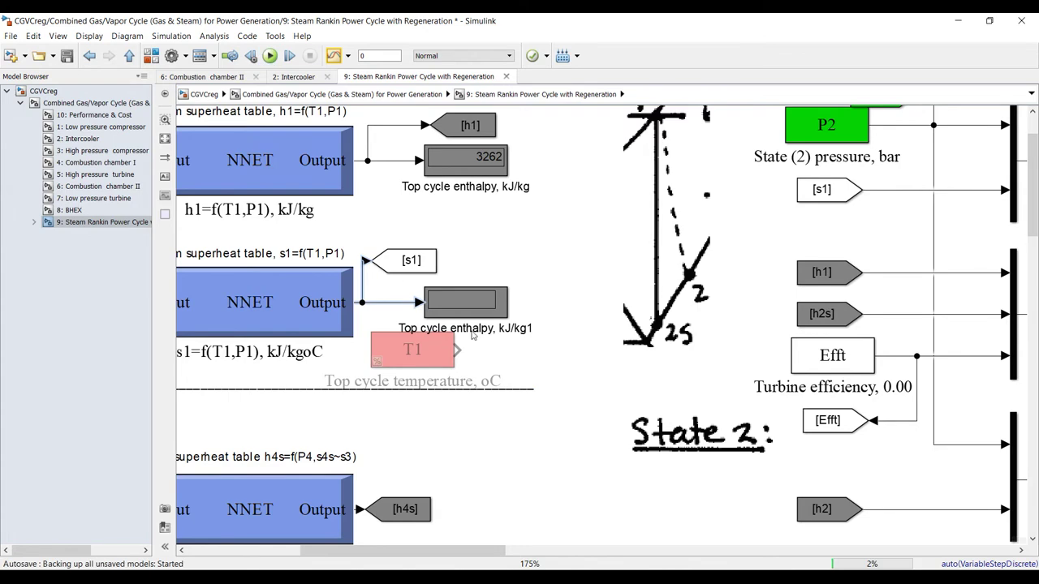
{"action": "key", "text": "ctrl+d"}
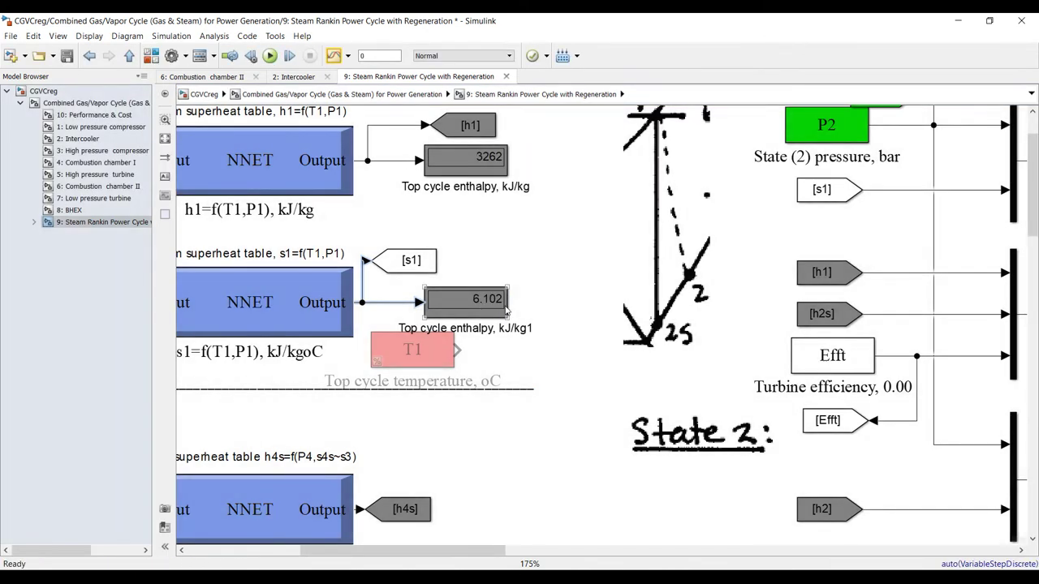
{"action": "scroll", "coordinate": [494, 315], "scroll_direction": "up", "scroll_amount": 4}
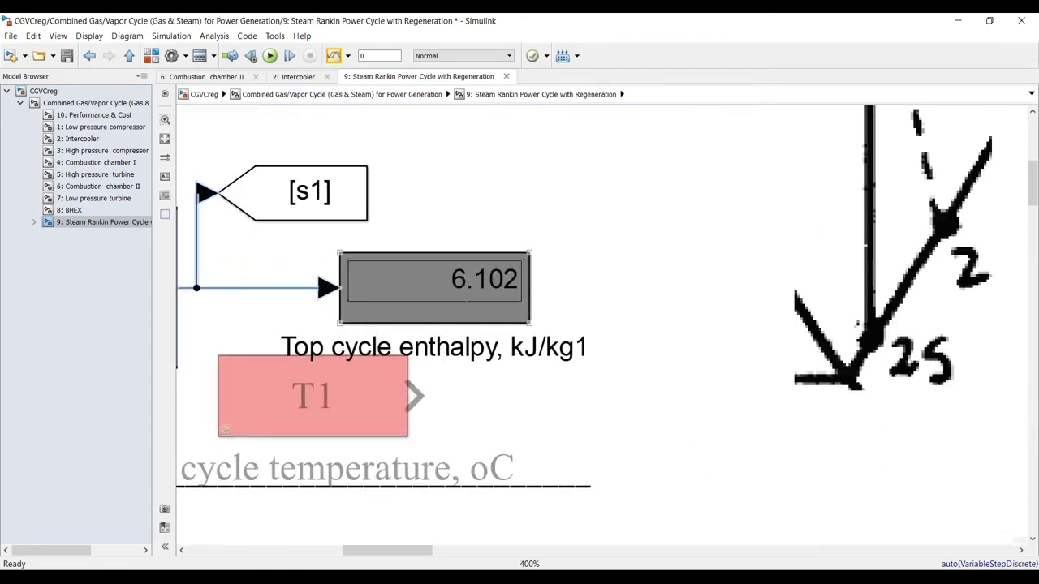
{"action": "left_click", "coordinate": [458, 344]}
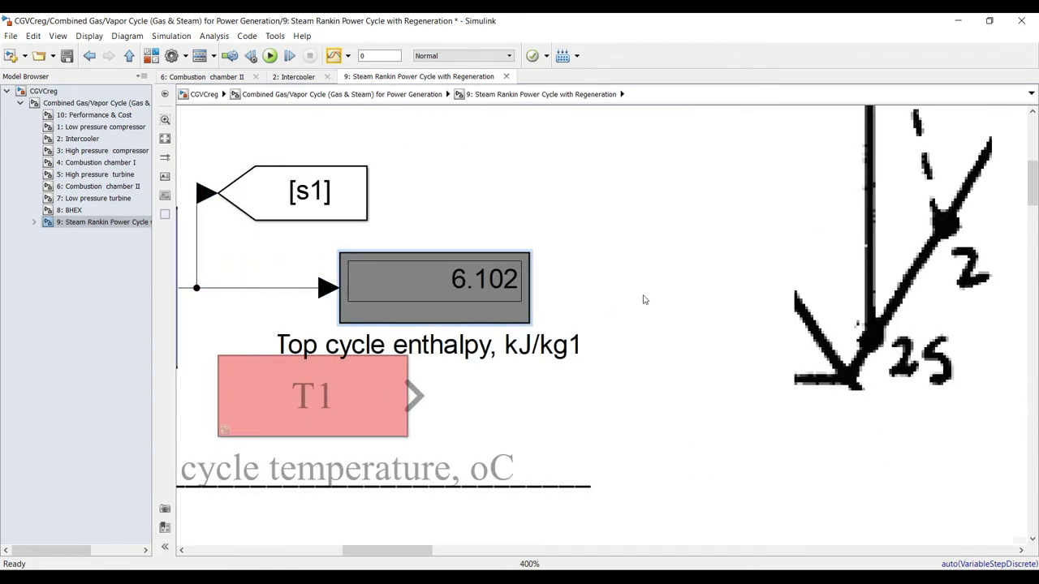
Undo the copied display on State 1's s1 output and the move of the [s1] tag
{"action": "scroll", "coordinate": [637, 297], "scroll_direction": "down", "scroll_amount": 3}
{"action": "key", "text": "ctrl+z"}
{"action": "key", "text": "ctrl+z"}
{"action": "key", "text": "ctrl+z"}
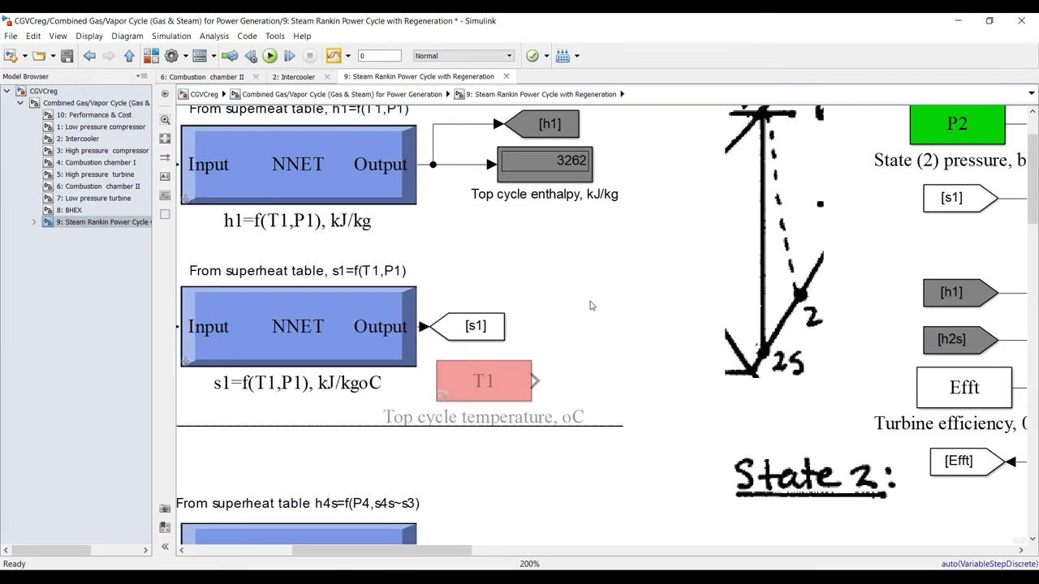
{"action": "left_click", "coordinate": [240, 173]}
{"action": "scroll", "coordinate": [240, 173], "scroll_direction": "down", "scroll_amount": 1}
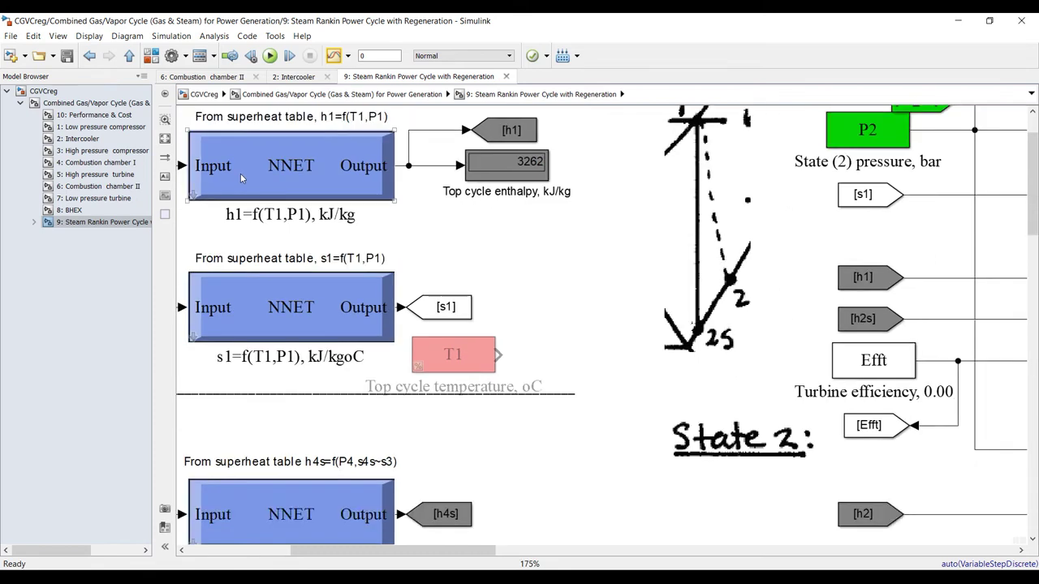
Open the Performance & Cost subsystem and examine its efficiency, work, mass flow and cost displays
{"action": "scroll", "coordinate": [240, 173], "scroll_direction": "down", "scroll_amount": 2}
{"action": "scroll", "coordinate": [236, 183], "scroll_direction": "down", "scroll_amount": 2}
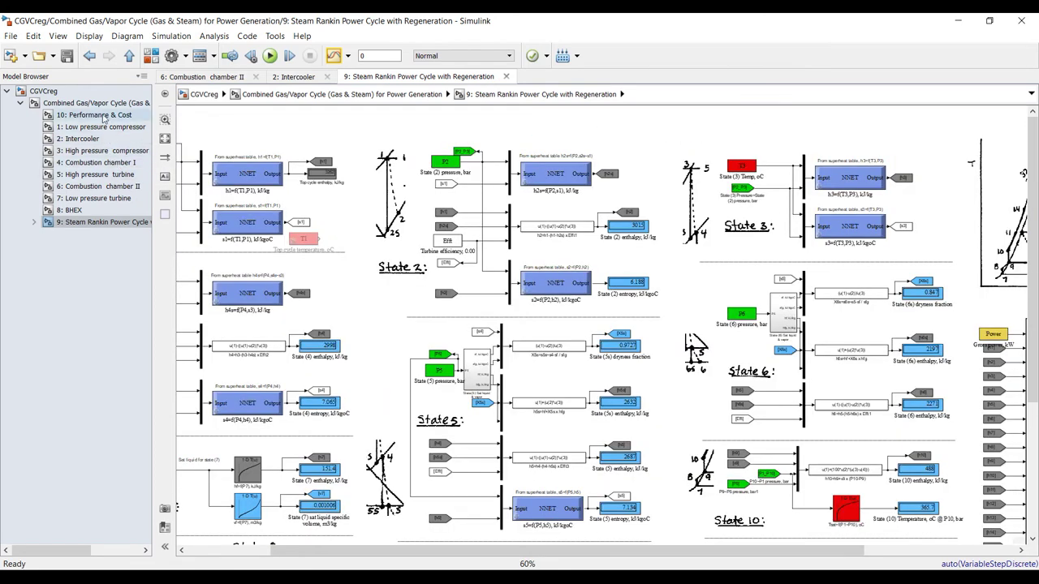
{"action": "left_click", "coordinate": [103, 116]}
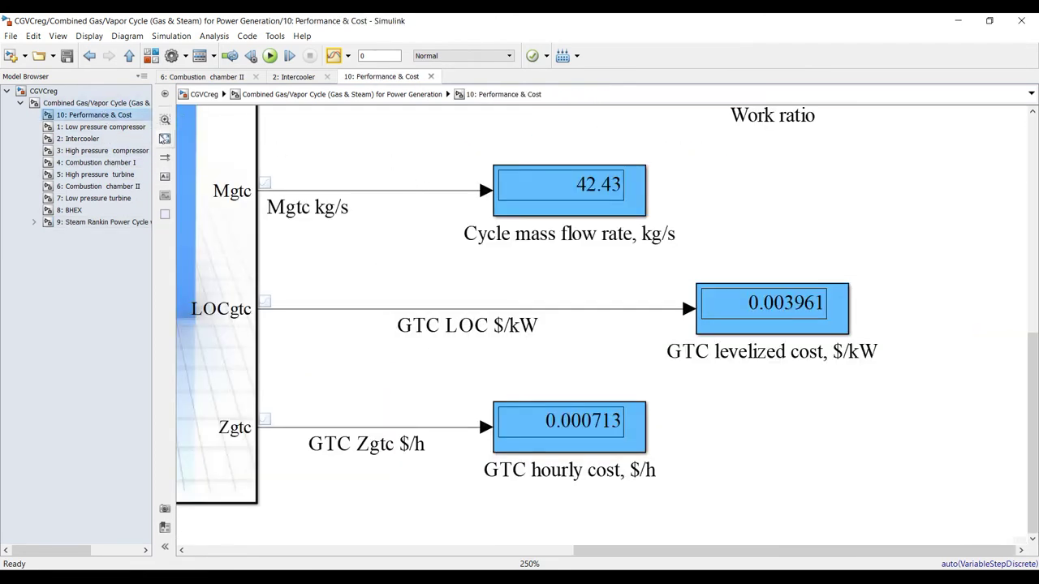
{"action": "left_click", "coordinate": [165, 141]}
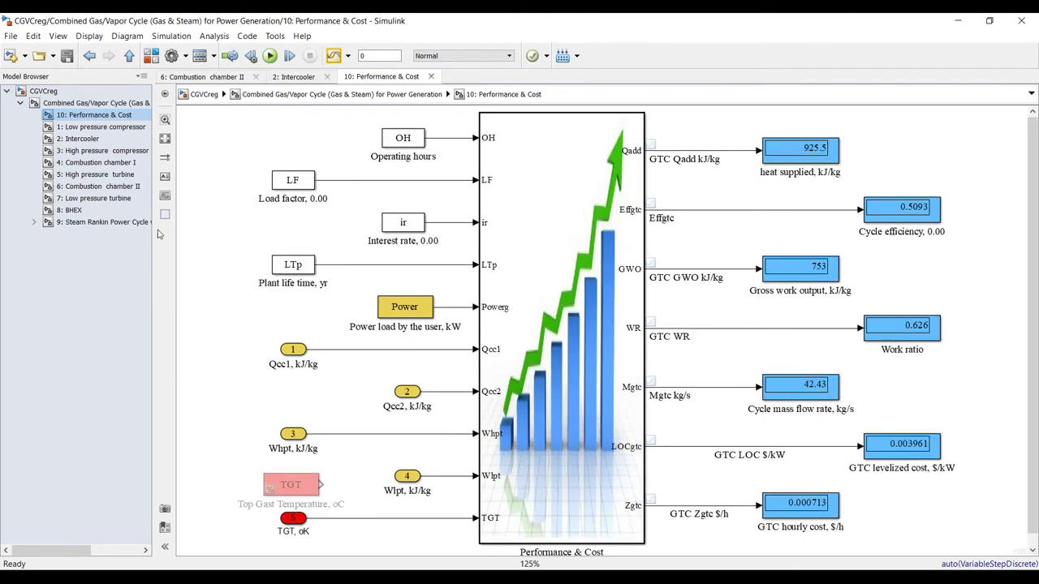
Reopen the Steam Rankin Power Cycle with Regeneration subsystem and examine the state displays and the enthalpy inputs of the SRC_III block
{"action": "left_click", "coordinate": [79, 223]}
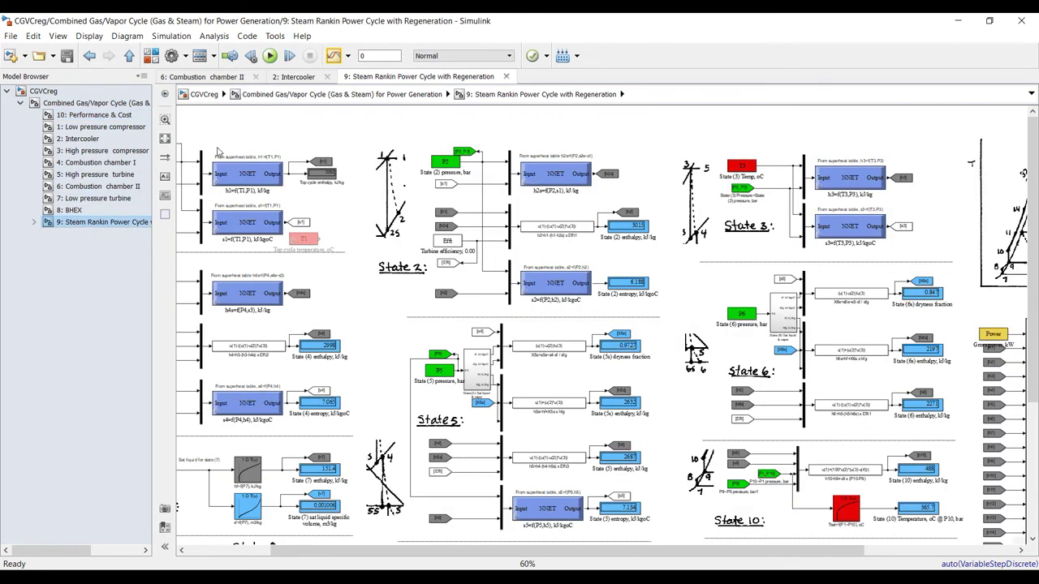
{"action": "scroll", "coordinate": [325, 193], "scroll_direction": "down", "scroll_amount": 3}
{"action": "scroll", "coordinate": [437, 186], "scroll_direction": "down", "scroll_amount": 1}
{"action": "scroll", "coordinate": [436, 186], "scroll_direction": "up", "scroll_amount": 3}
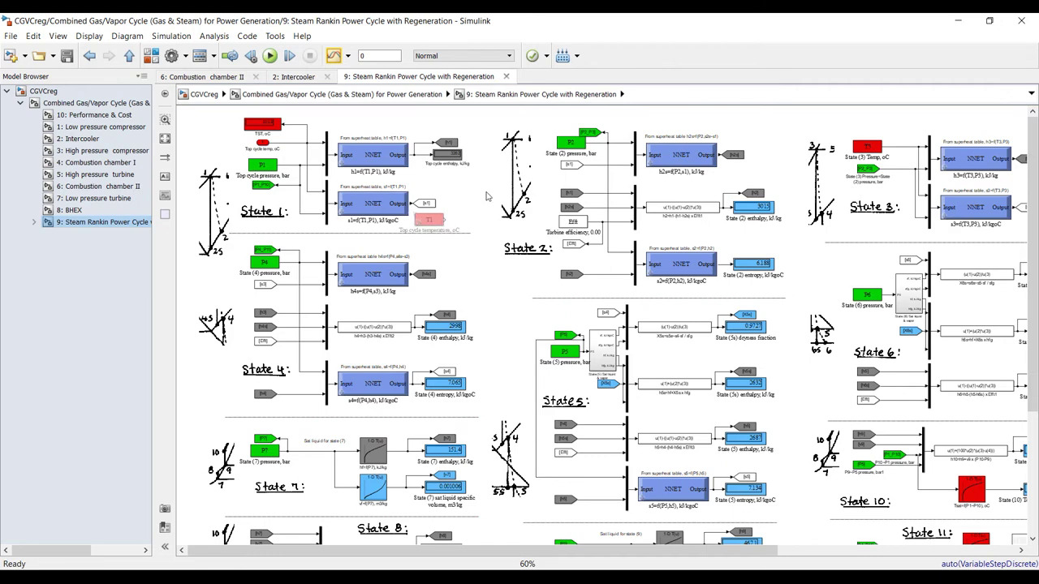
{"action": "scroll", "coordinate": [485, 184], "scroll_direction": "up", "scroll_amount": 4}
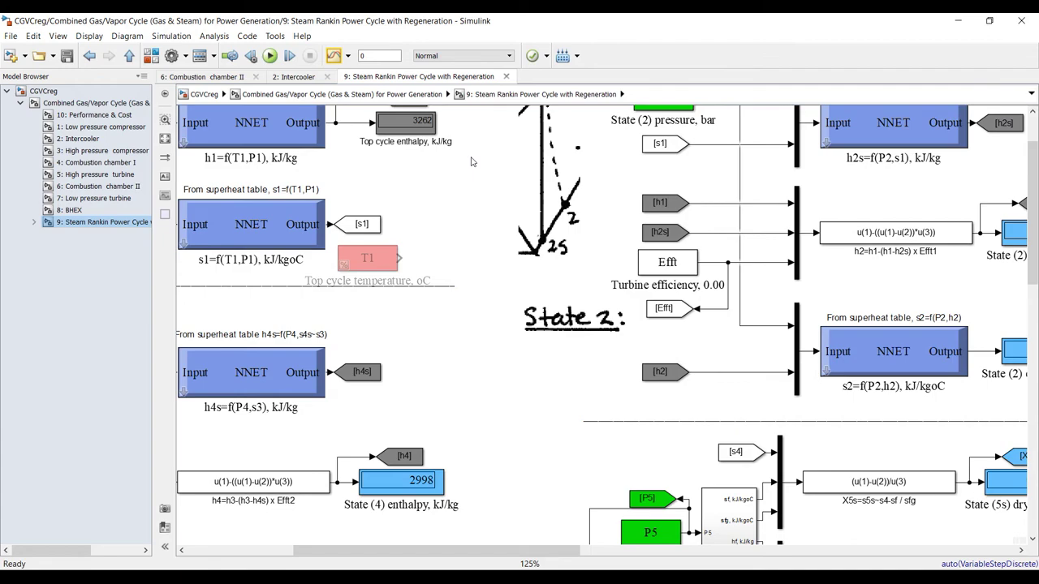
{"action": "scroll", "coordinate": [456, 277], "scroll_direction": "down", "scroll_amount": 4}
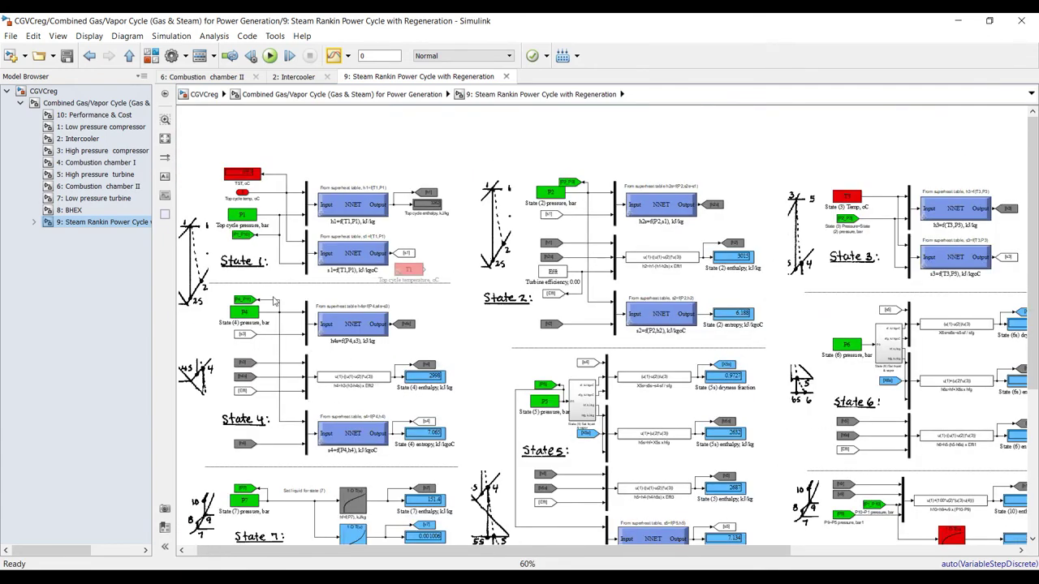
{"action": "scroll", "coordinate": [276, 301], "scroll_direction": "down", "scroll_amount": 2}
{"action": "scroll", "coordinate": [812, 373], "scroll_direction": "up", "scroll_amount": 5}
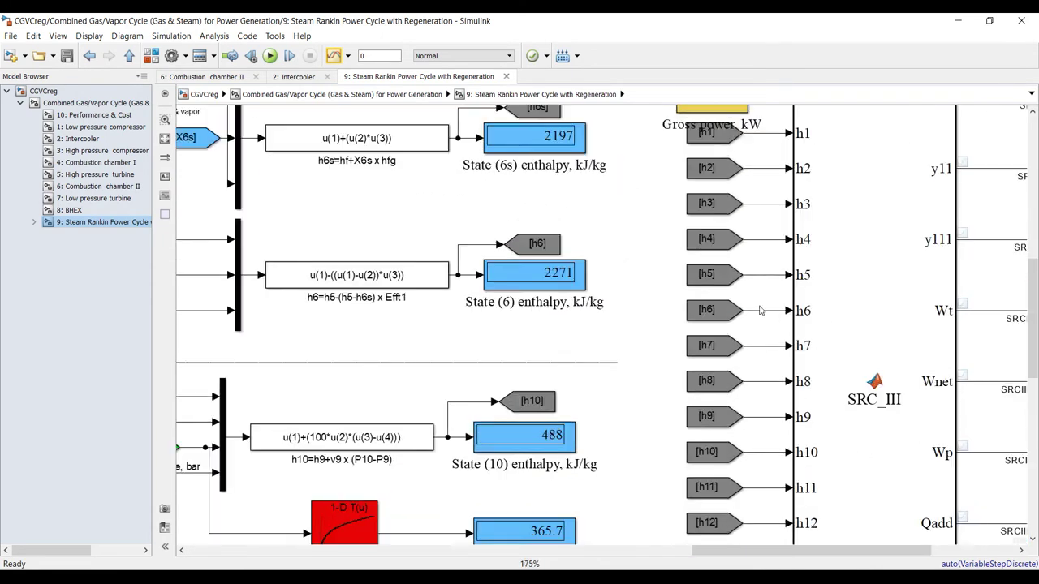
{"action": "scroll", "coordinate": [741, 191], "scroll_direction": "down", "scroll_amount": 2}
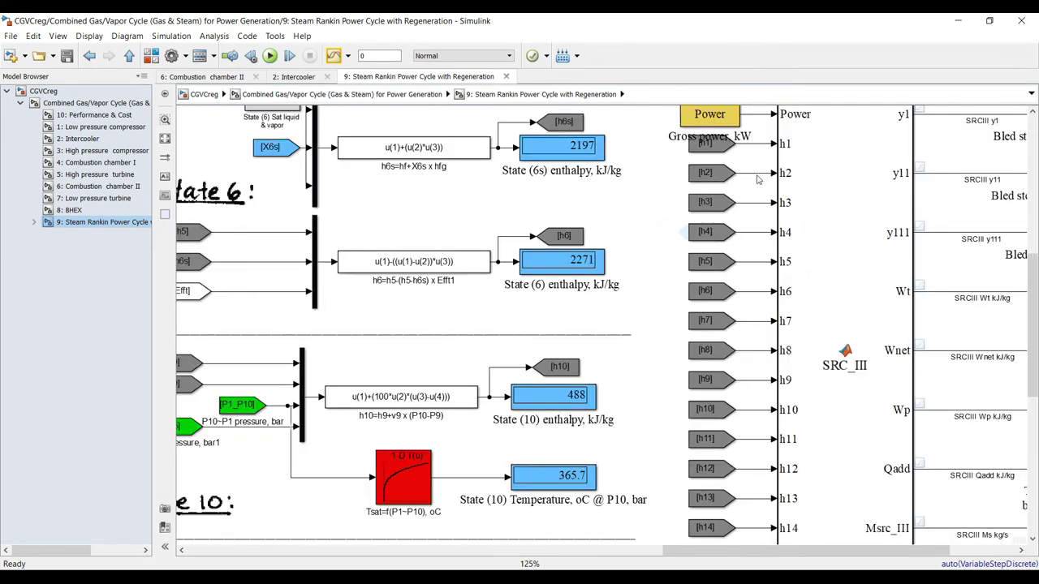
Label the signal entering SRC_III's h1 input "SRC h1 kJ/kg" and save the model
{"action": "scroll", "coordinate": [755, 178], "scroll_direction": "up", "scroll_amount": 4}
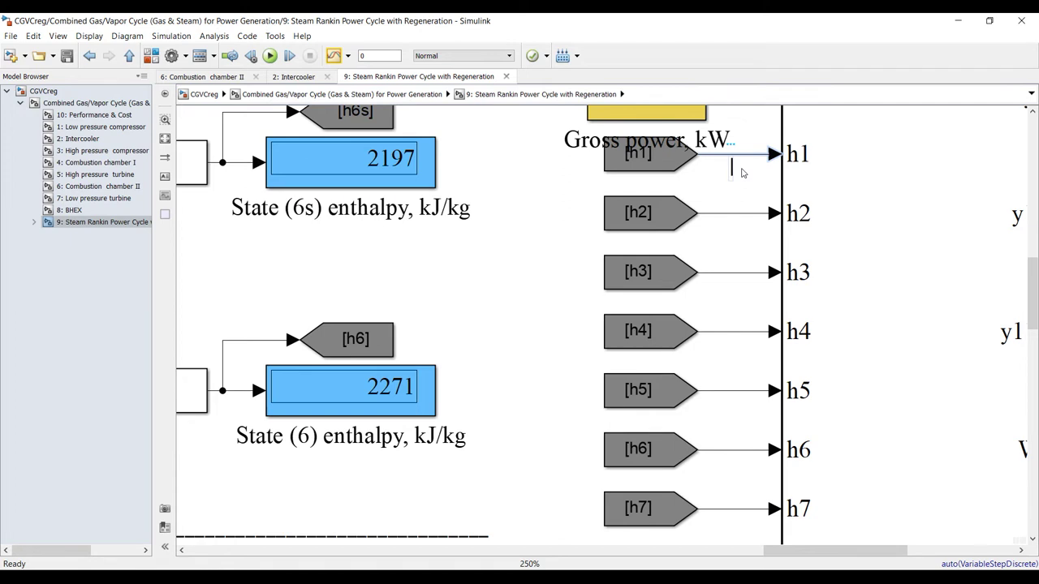
{"action": "type", "text": "SRC h1 kJ/"}
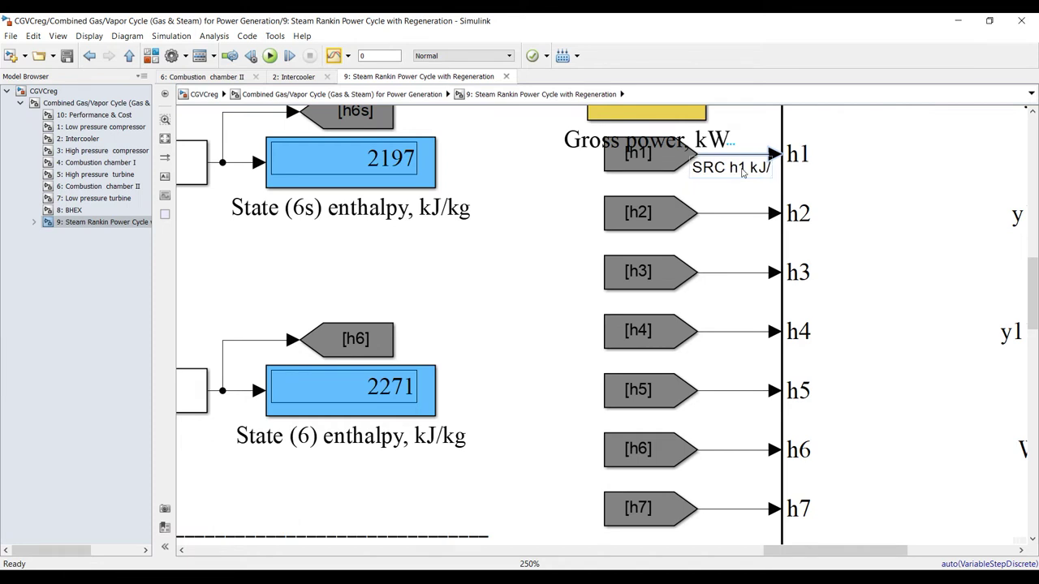
{"action": "type", "text": "kg"}
{"action": "left_click", "coordinate": [725, 196]}
{"action": "left_click", "coordinate": [735, 155]}
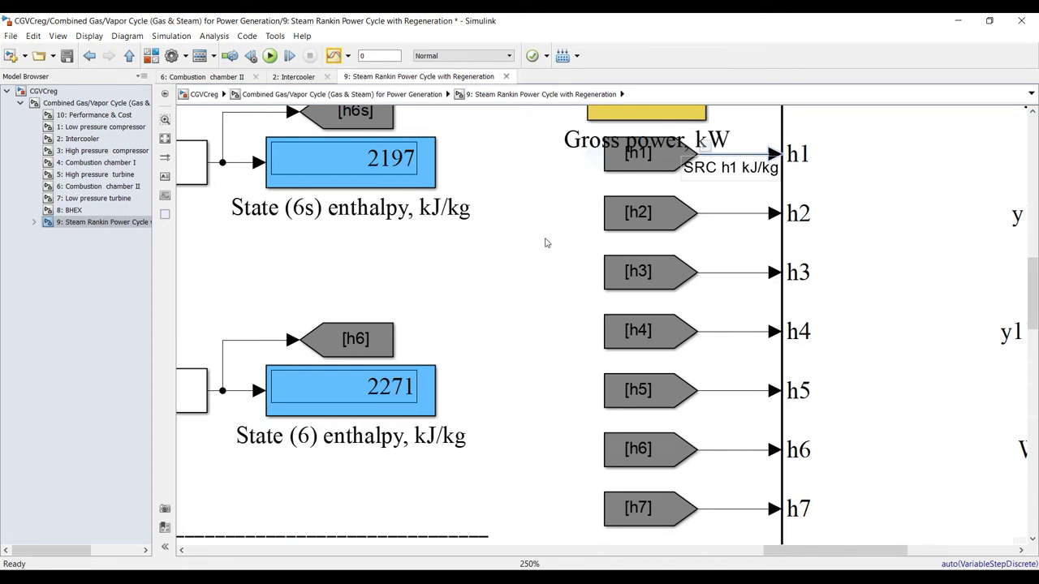
{"action": "scroll", "coordinate": [512, 237], "scroll_direction": "down", "scroll_amount": 2}
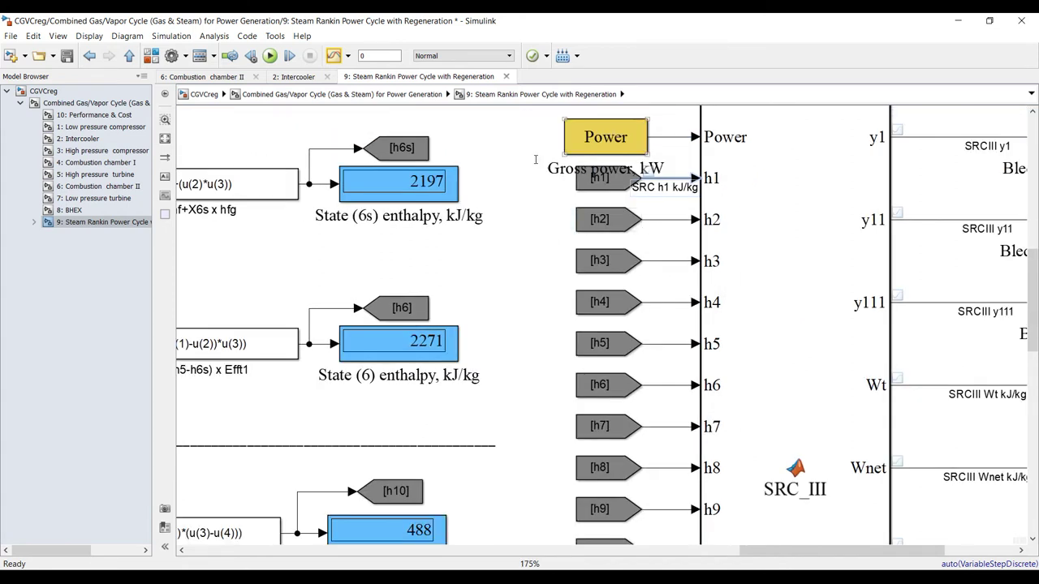
{"action": "left_click", "coordinate": [66, 55]}
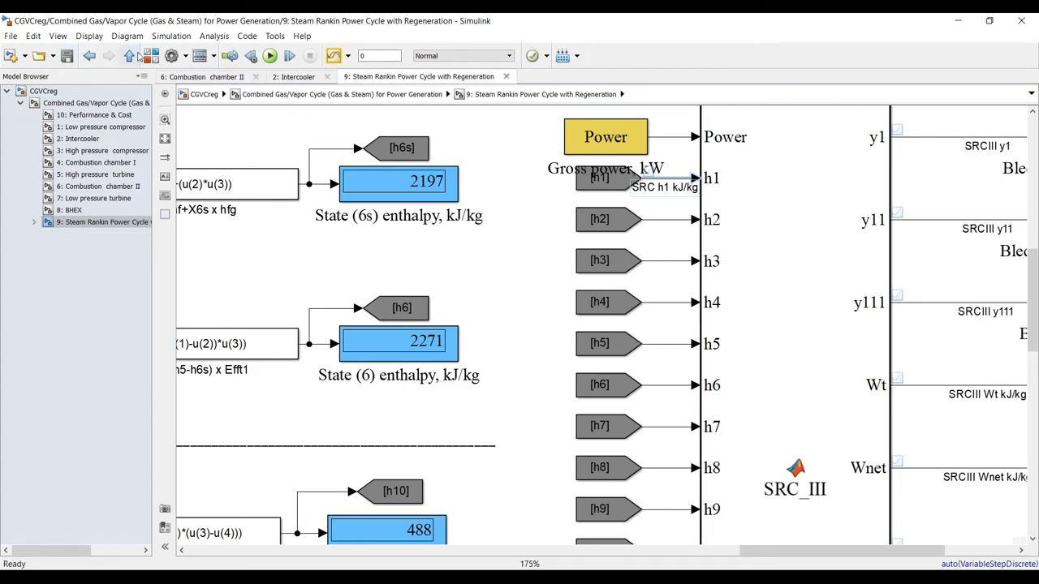
In Model Explorer, open the steam cycle's SRC Performance Calculations function and make h1 save its final value to the base workspace
{"action": "left_click", "coordinate": [199, 56]}
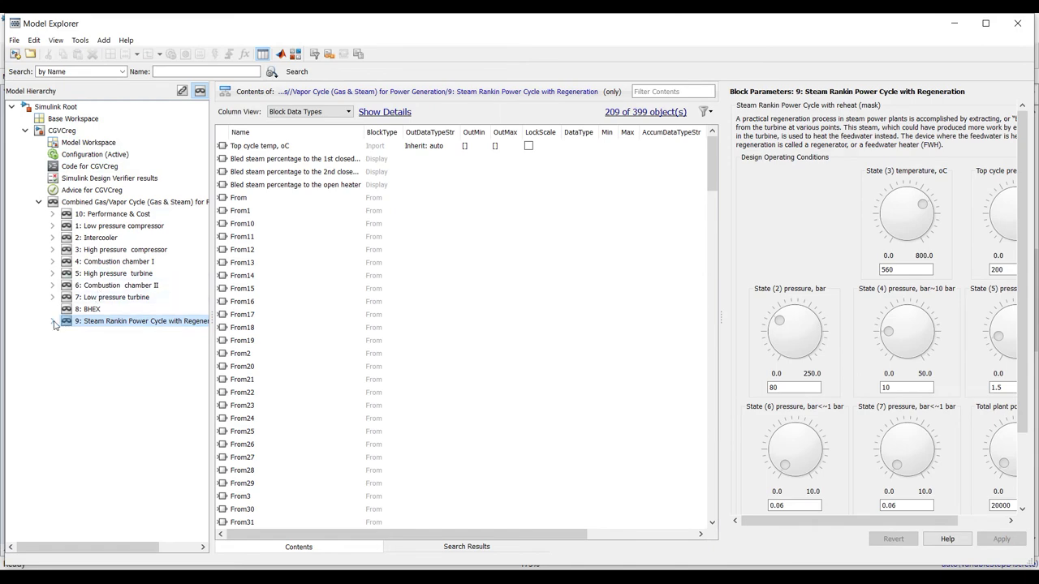
{"action": "left_click", "coordinate": [53, 322]}
{"action": "left_click", "coordinate": [89, 345]}
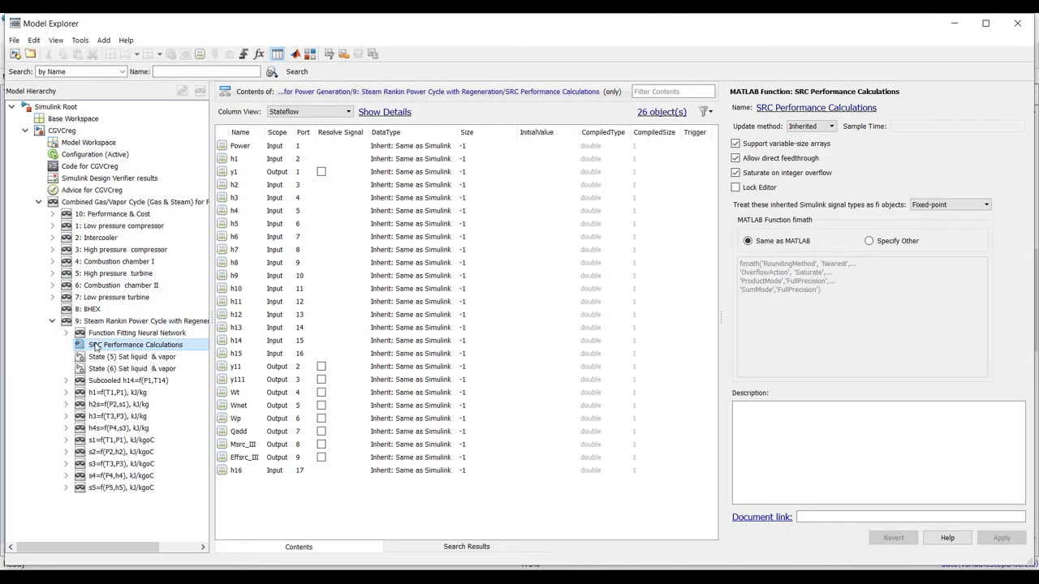
{"action": "left_click", "coordinate": [228, 160]}
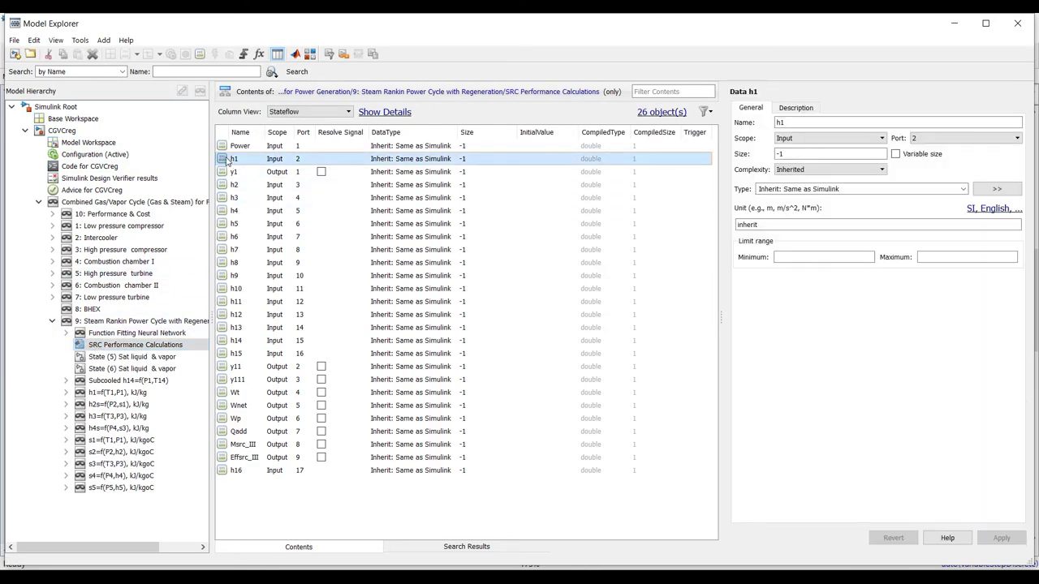
{"action": "left_click", "coordinate": [799, 108]}
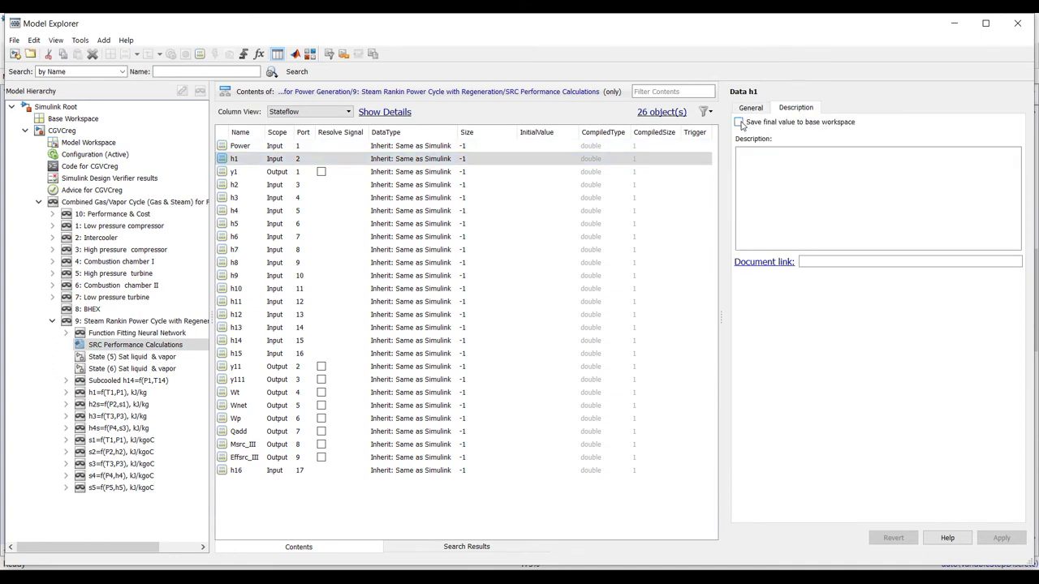
{"action": "left_click", "coordinate": [739, 122]}
Enable saving the final value to the base workspace for inputs h2, h3 and h4
{"action": "left_click", "coordinate": [230, 172]}
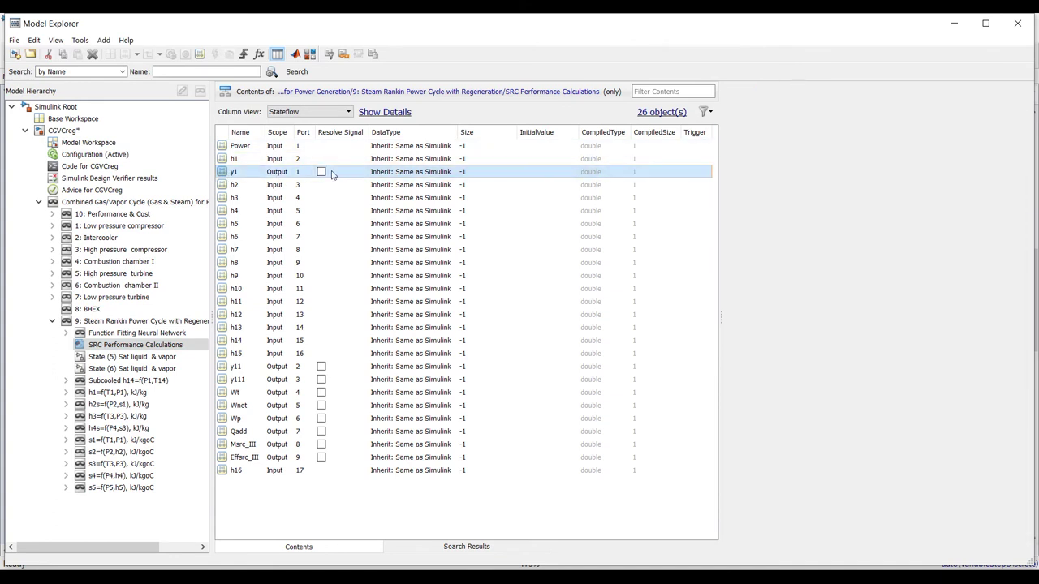
{"action": "left_click", "coordinate": [234, 186]}
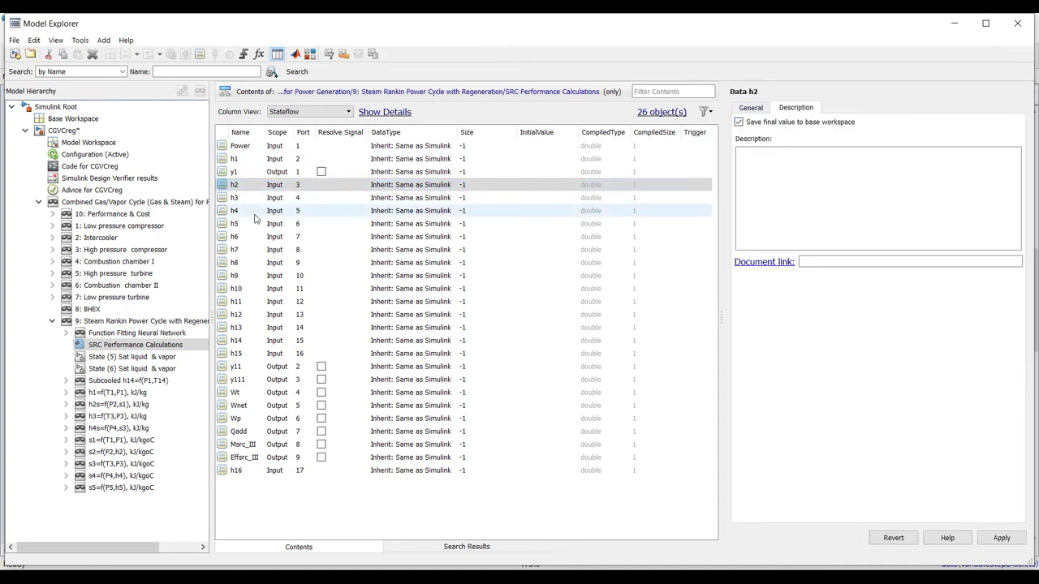
{"action": "left_click", "coordinate": [234, 199]}
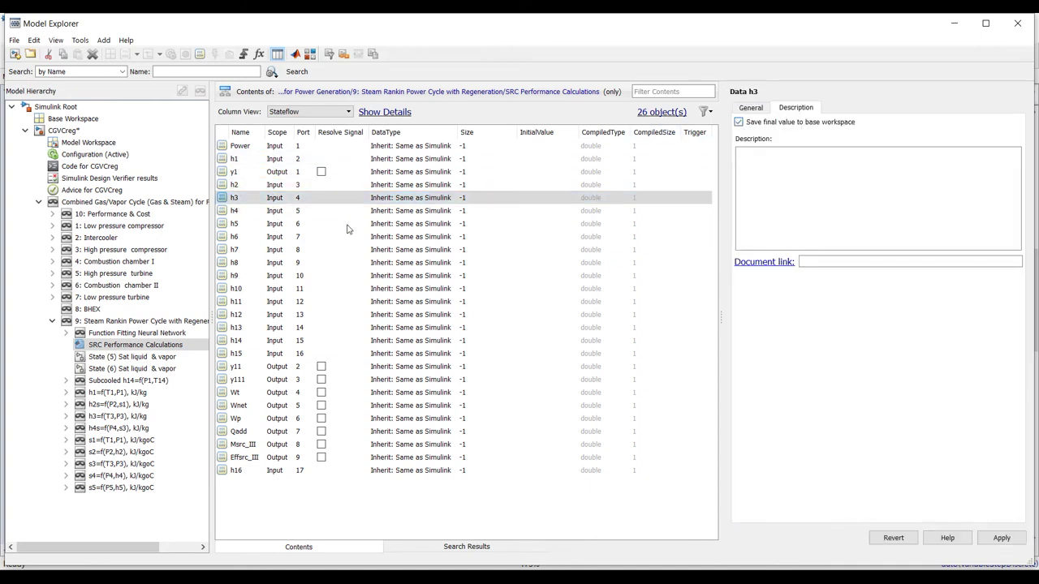
{"action": "left_click", "coordinate": [234, 212]}
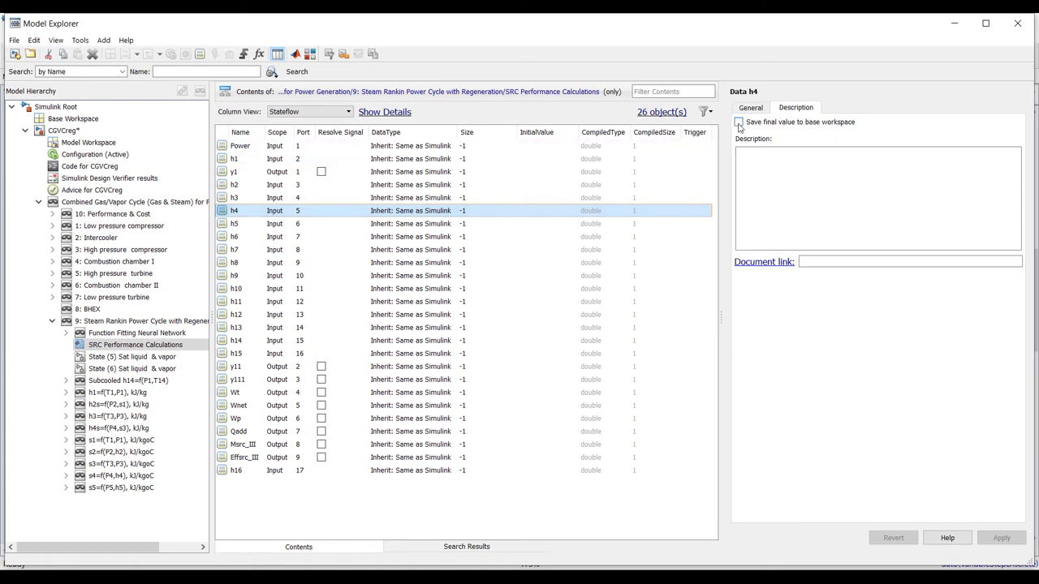
{"action": "left_click", "coordinate": [739, 122]}
Enable saving the final value to the base workspace for inputs h5, h6 and h7
{"action": "left_click", "coordinate": [234, 224]}
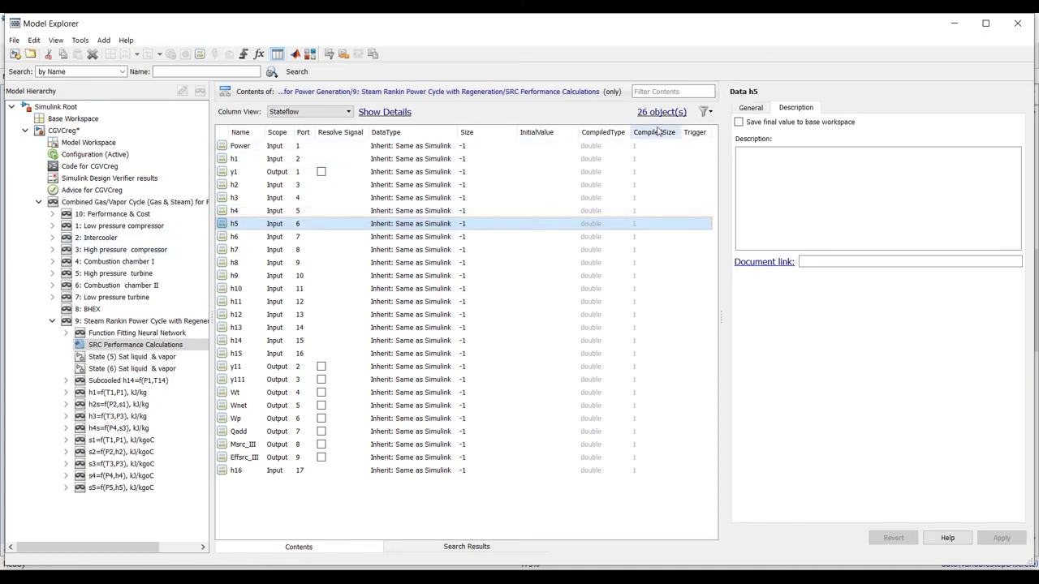
{"action": "left_click", "coordinate": [739, 122]}
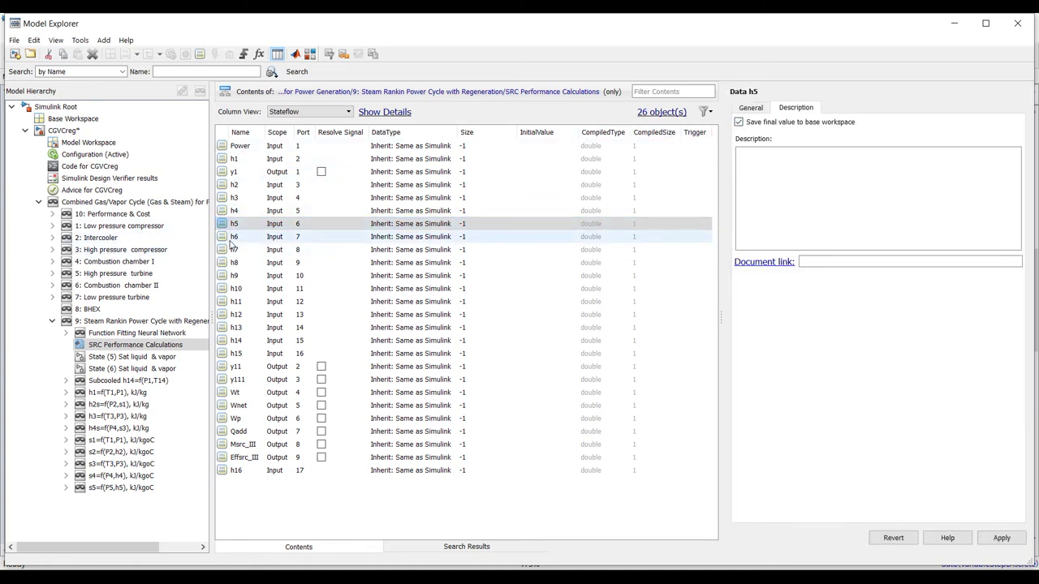
{"action": "left_click", "coordinate": [234, 237]}
{"action": "left_click", "coordinate": [739, 122]}
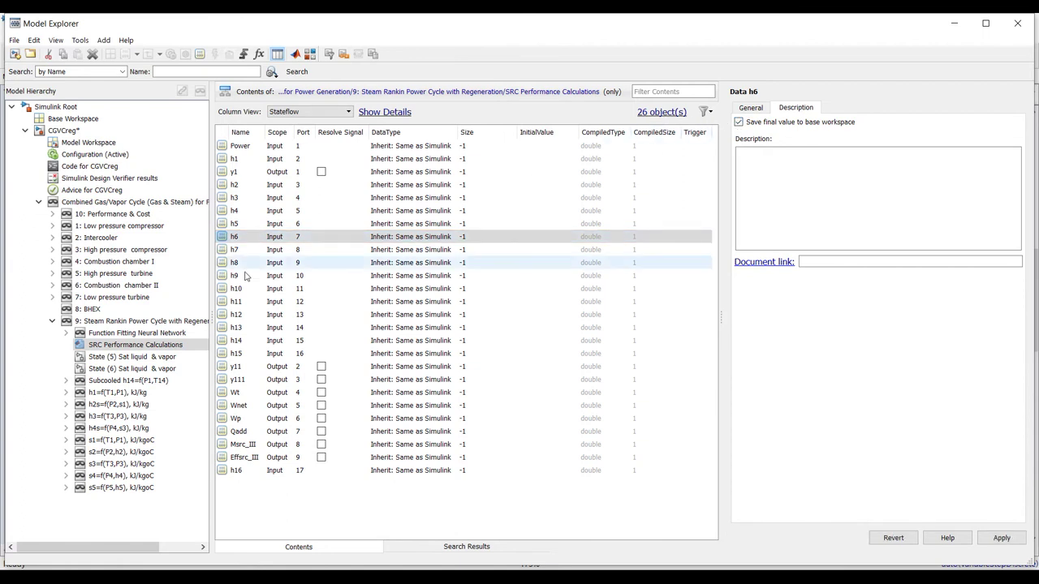
{"action": "left_click", "coordinate": [234, 250]}
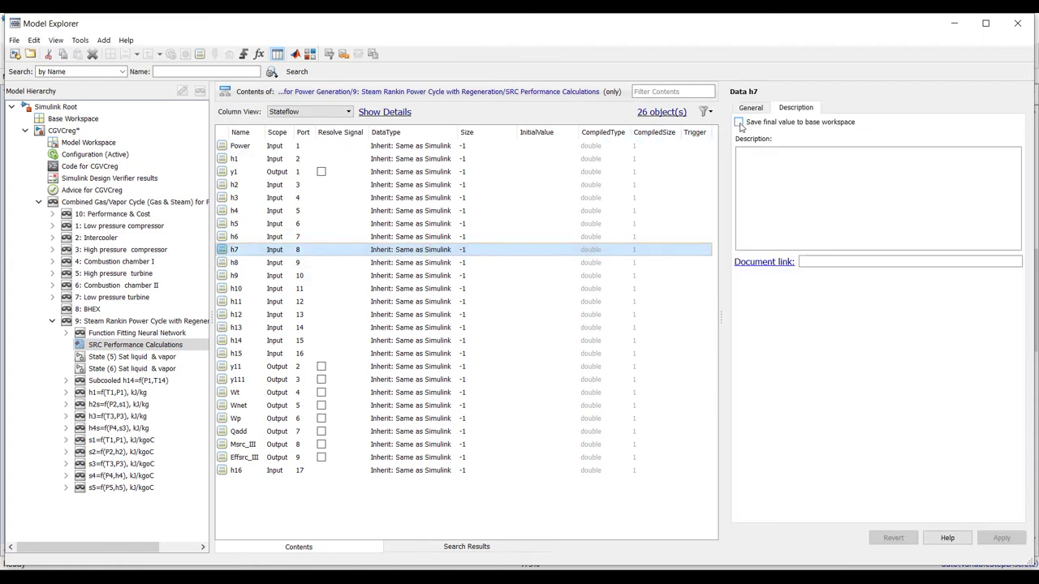
{"action": "left_click", "coordinate": [739, 123]}
Enable saving the final value to the base workspace for inputs h8, h9 and h10
{"action": "left_click", "coordinate": [536, 262]}
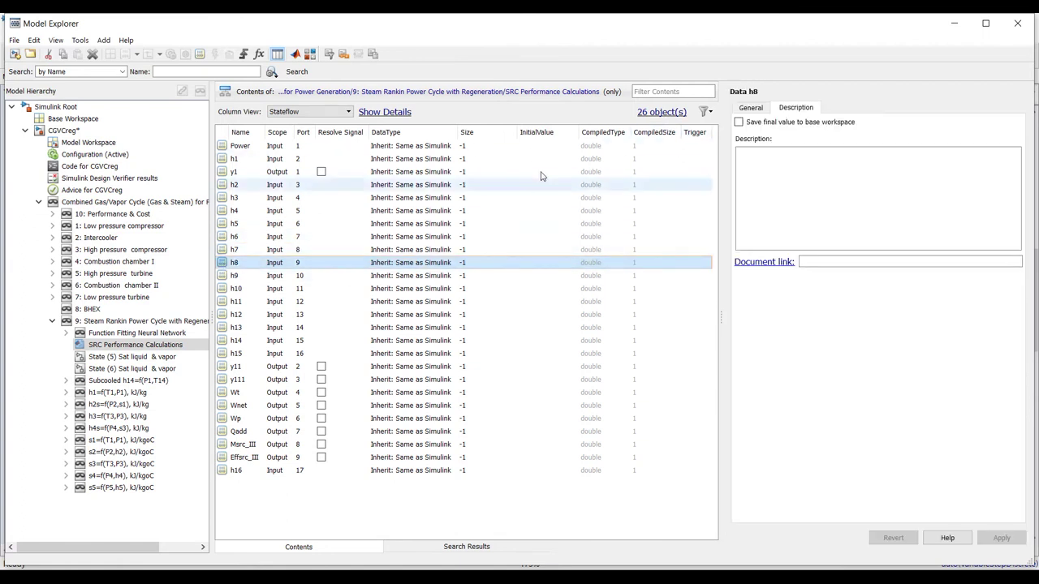
{"action": "left_click", "coordinate": [739, 123]}
{"action": "left_click", "coordinate": [235, 276]}
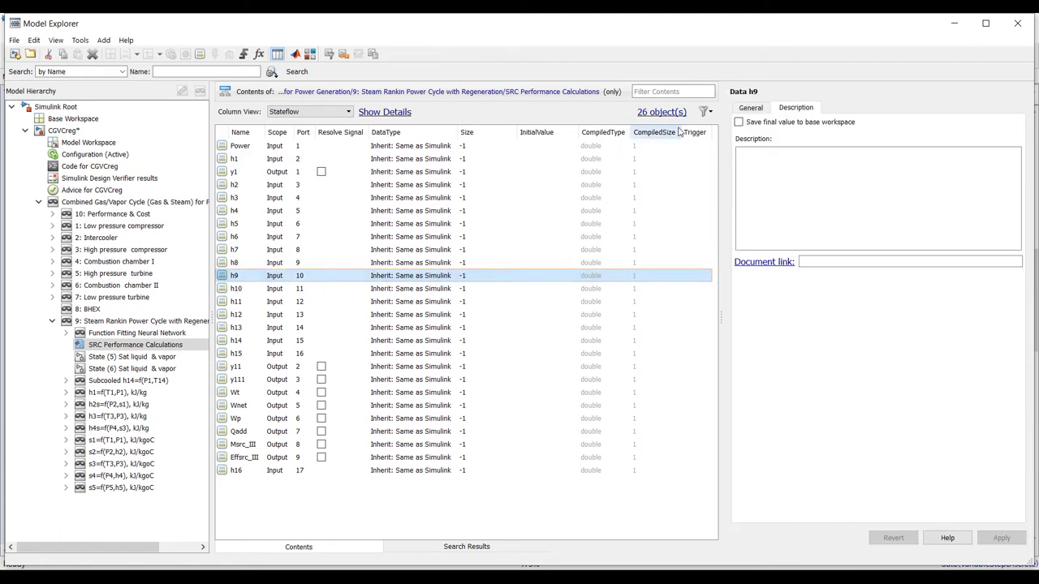
{"action": "left_click", "coordinate": [738, 123]}
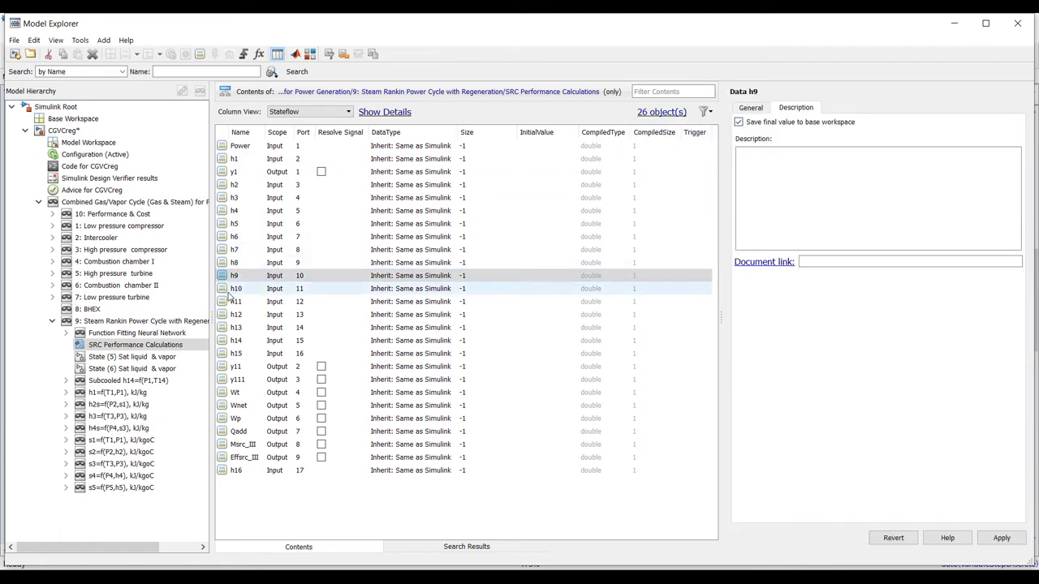
{"action": "left_click", "coordinate": [235, 289]}
{"action": "left_click", "coordinate": [739, 123]}
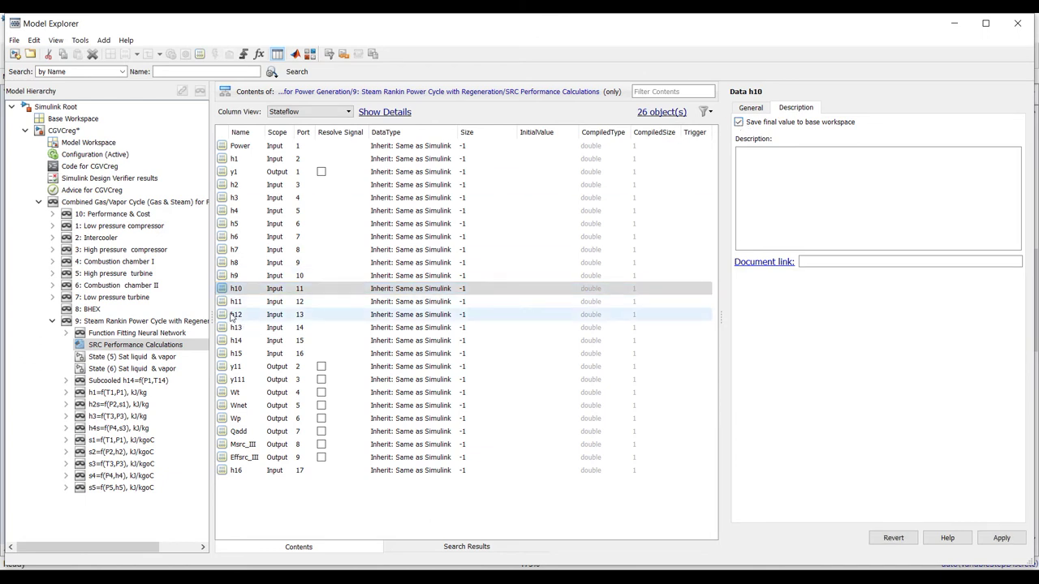
Enable saving the final value to the base workspace for inputs h11, h12 and h13
{"action": "left_click", "coordinate": [235, 302]}
{"action": "left_click", "coordinate": [739, 123]}
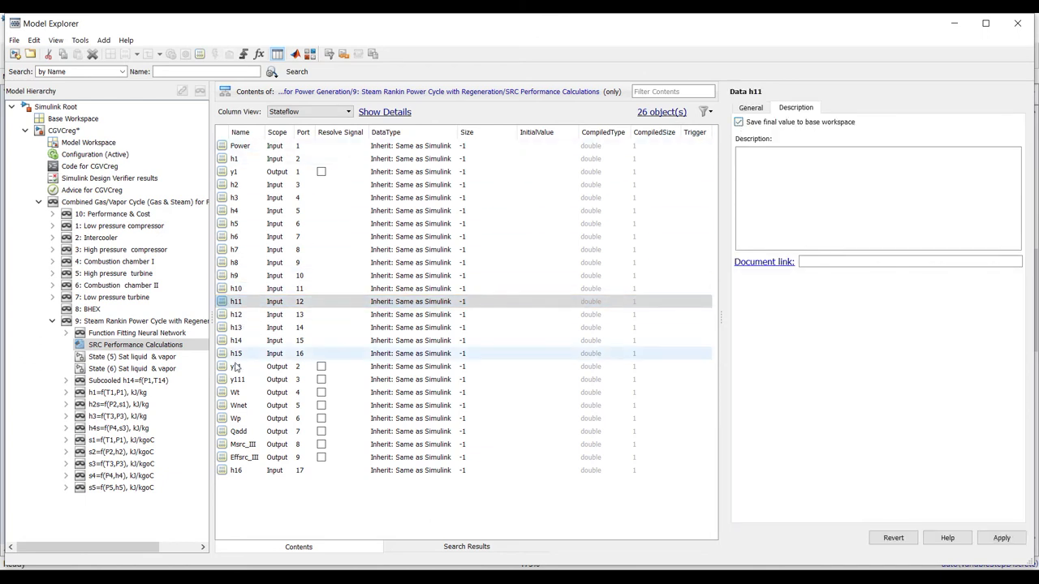
{"action": "left_click", "coordinate": [235, 315]}
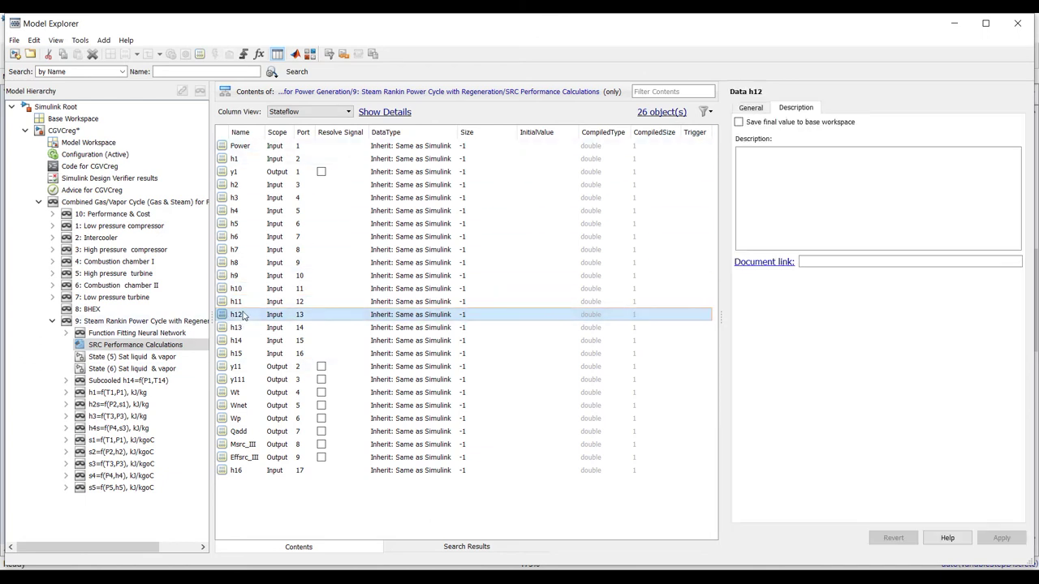
{"action": "left_click", "coordinate": [739, 122]}
{"action": "left_click", "coordinate": [235, 328]}
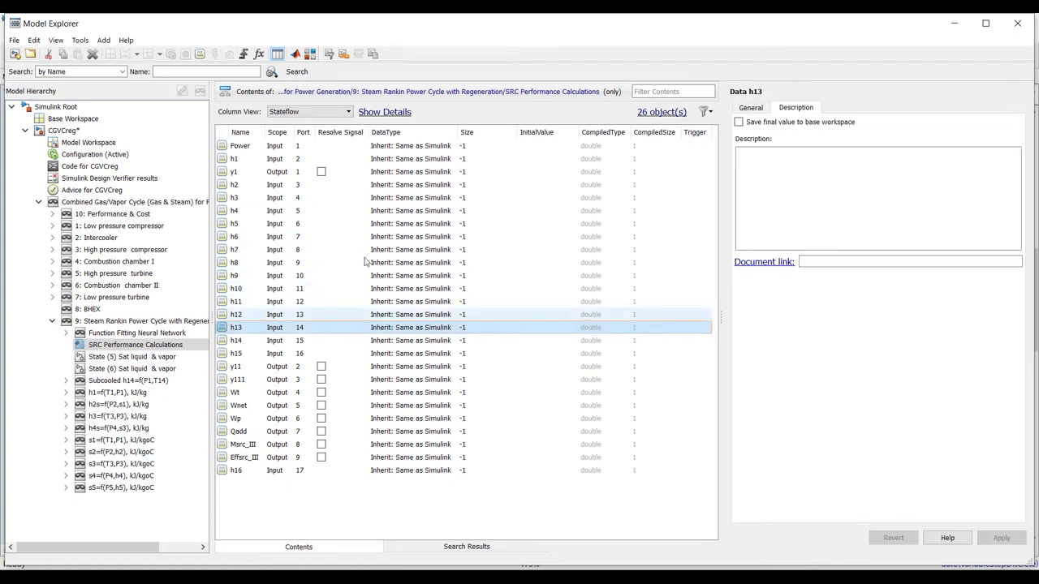
{"action": "left_click", "coordinate": [739, 123]}
Enable saving the final value to the base workspace for inputs h14 and h15
{"action": "left_click", "coordinate": [235, 341]}
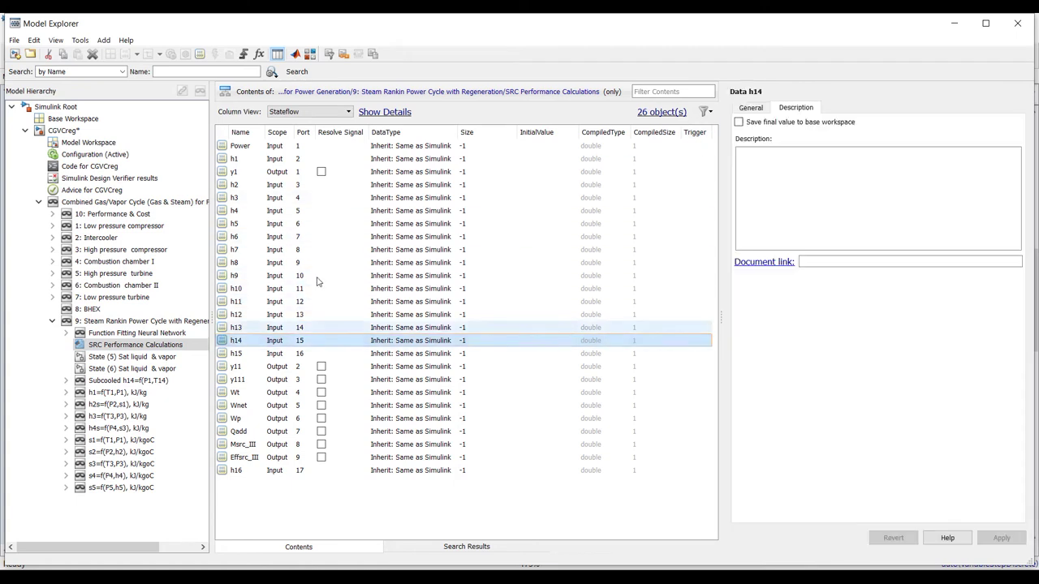
{"action": "left_click", "coordinate": [739, 123]}
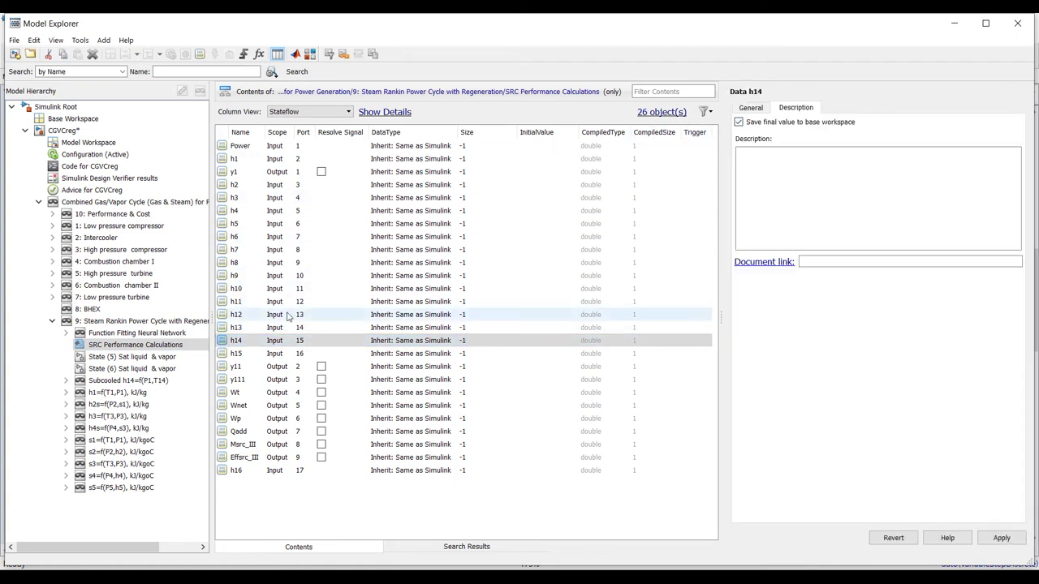
{"action": "left_click", "coordinate": [236, 354]}
{"action": "left_click", "coordinate": [739, 123]}
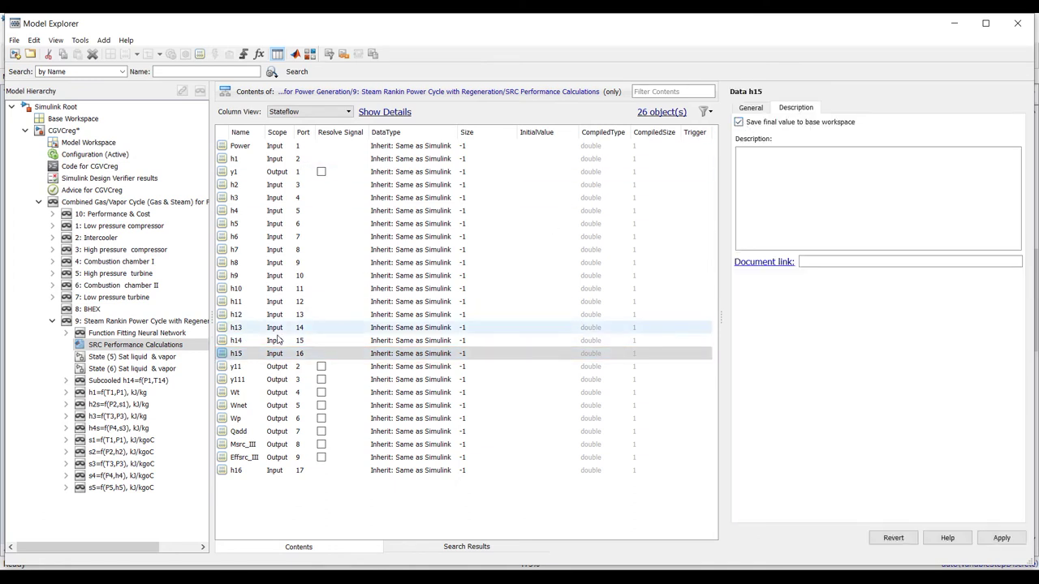
Enable saving the final value to the base workspace for outputs y11 and y111
{"action": "left_click", "coordinate": [235, 367]}
{"action": "left_click", "coordinate": [738, 122]}
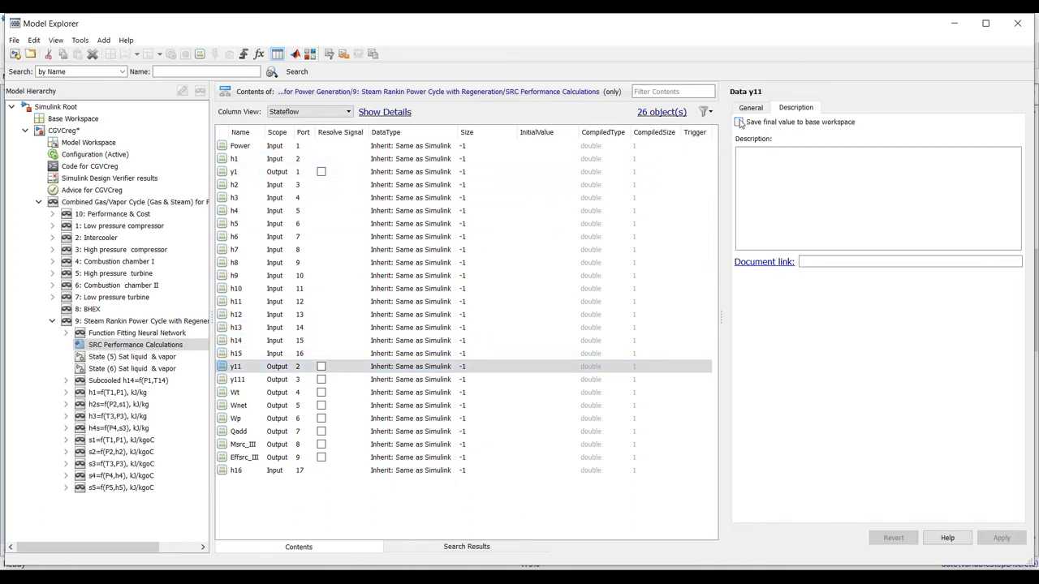
{"action": "left_click", "coordinate": [235, 380]}
{"action": "left_click", "coordinate": [739, 122]}
Enable saving the final value to the base workspace for outputs Msrc_III and Effsrc_III
{"action": "left_click", "coordinate": [236, 393]}
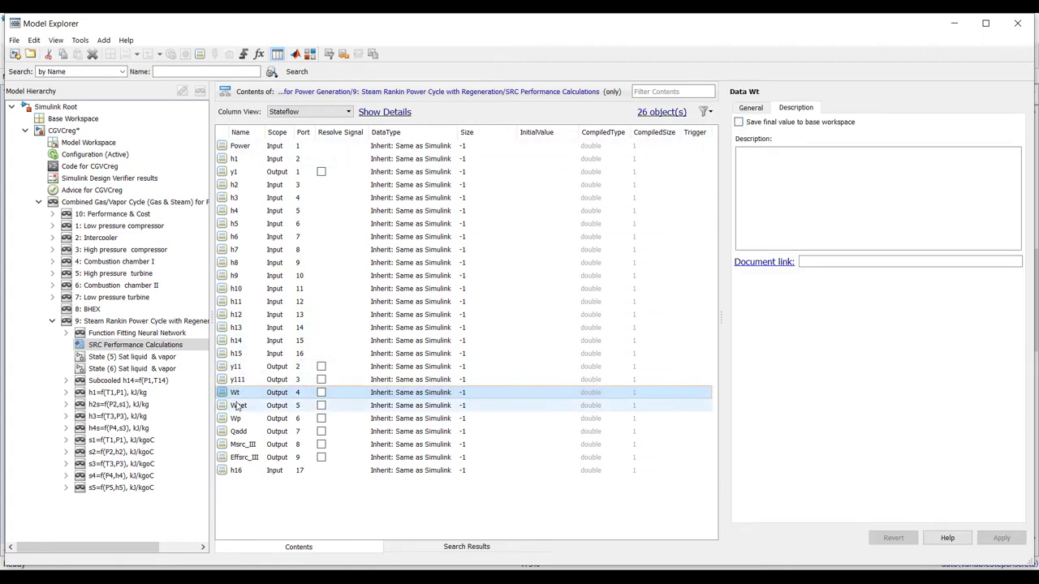
{"action": "left_click", "coordinate": [235, 444]}
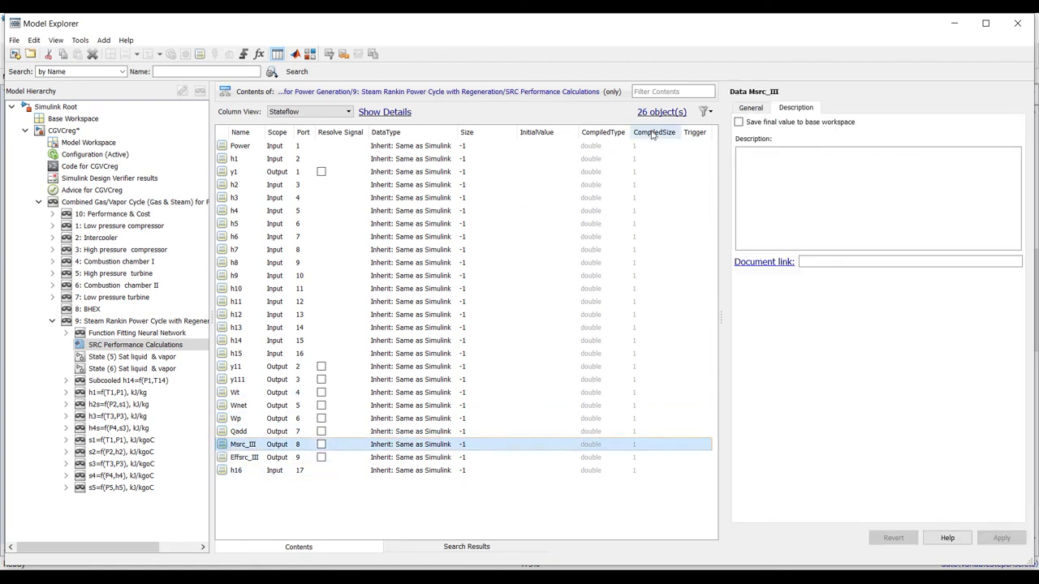
{"action": "left_click", "coordinate": [738, 122]}
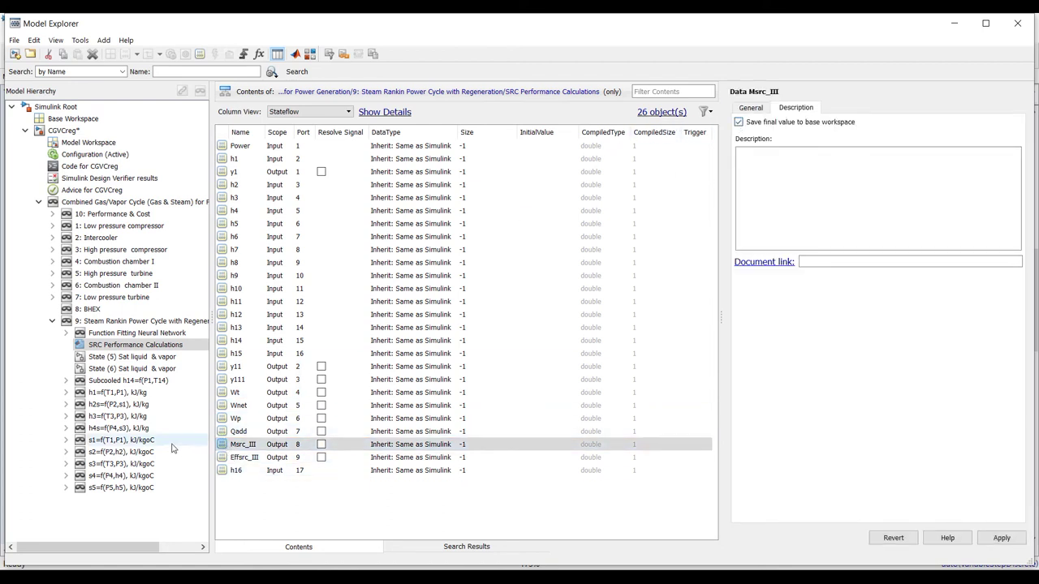
{"action": "left_click", "coordinate": [237, 457]}
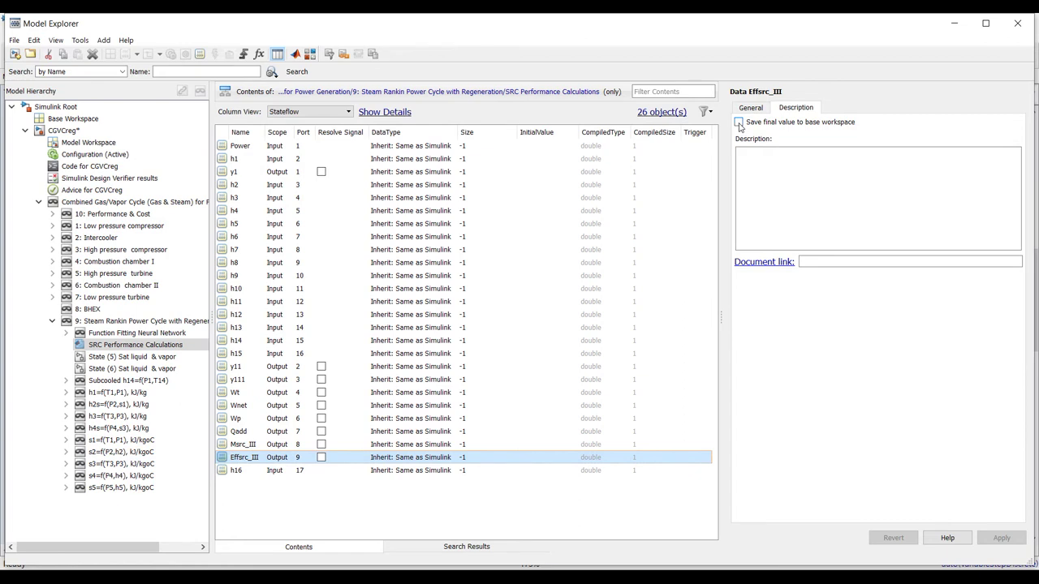
Make input h16 save its final value to the base workspace, apply the change and close Model Explorer
{"action": "left_click", "coordinate": [236, 471]}
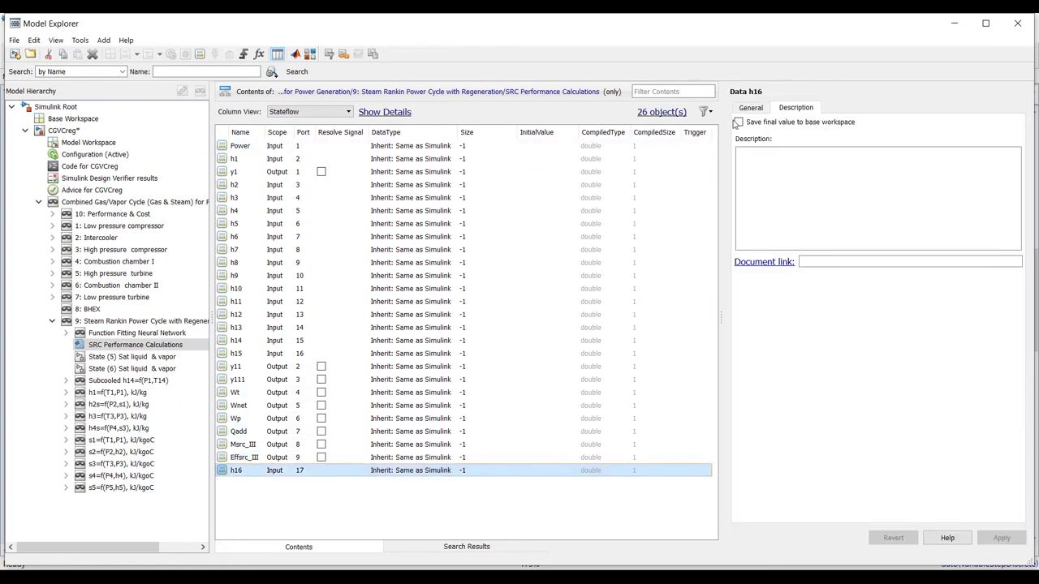
{"action": "left_click", "coordinate": [738, 122]}
{"action": "left_click", "coordinate": [1001, 538]}
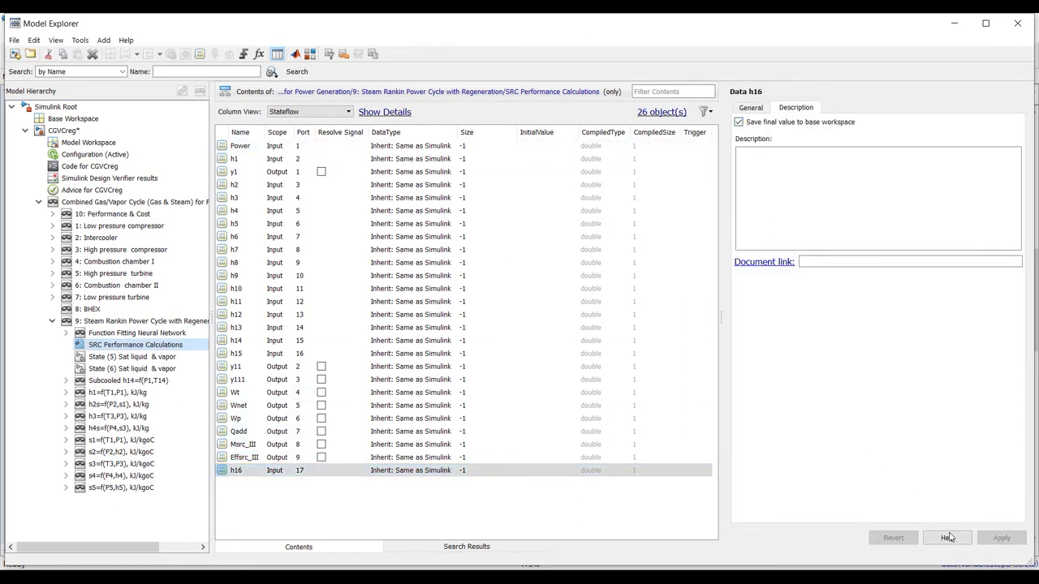
{"action": "left_click", "coordinate": [1018, 23]}
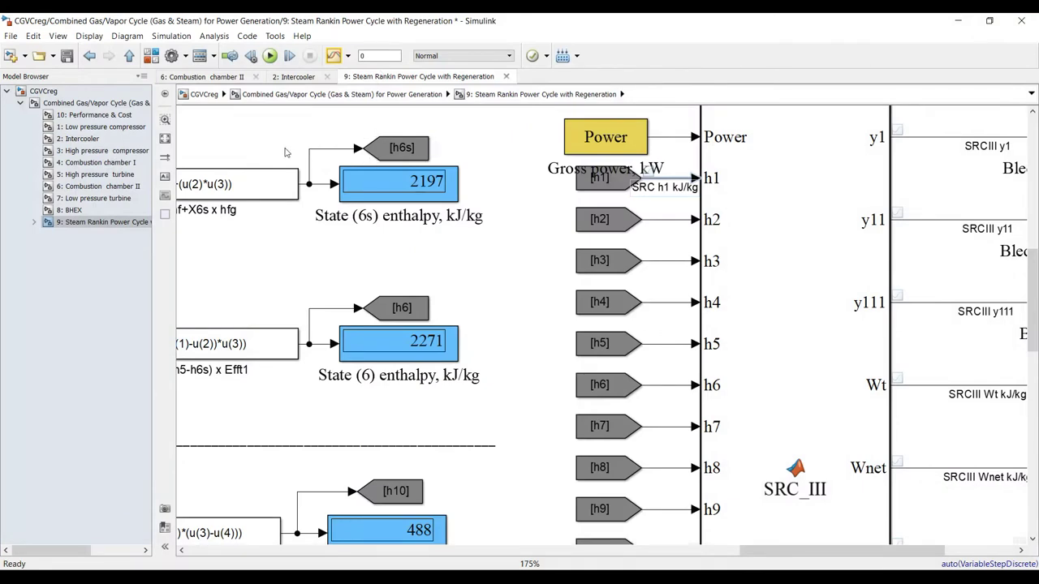
Save the CGVCreg model and run the simulation
{"action": "scroll", "coordinate": [289, 148], "scroll_direction": "down", "scroll_amount": 3}
{"action": "left_click", "coordinate": [271, 57]}
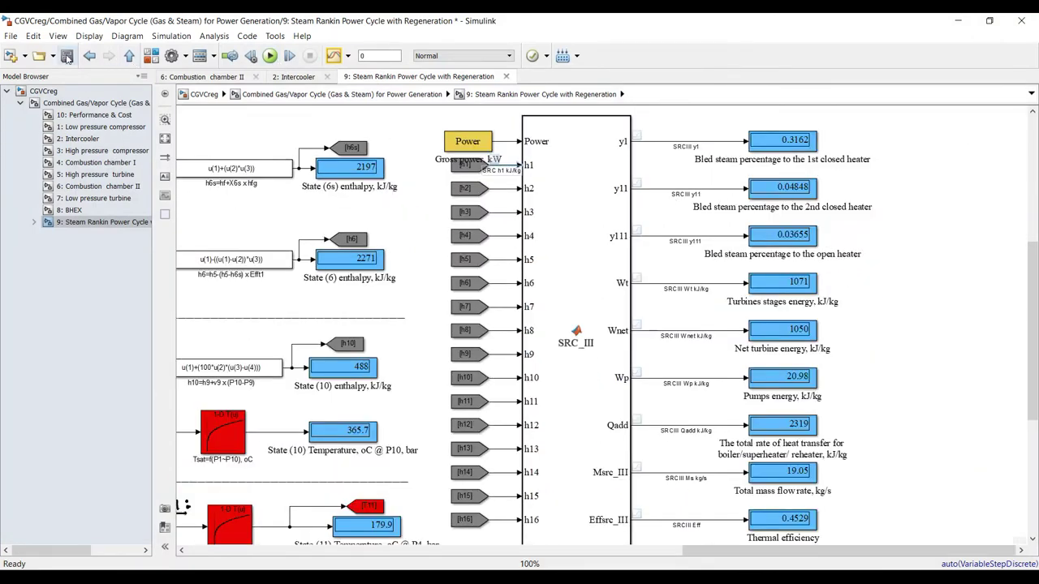
{"action": "left_click", "coordinate": [271, 55]}
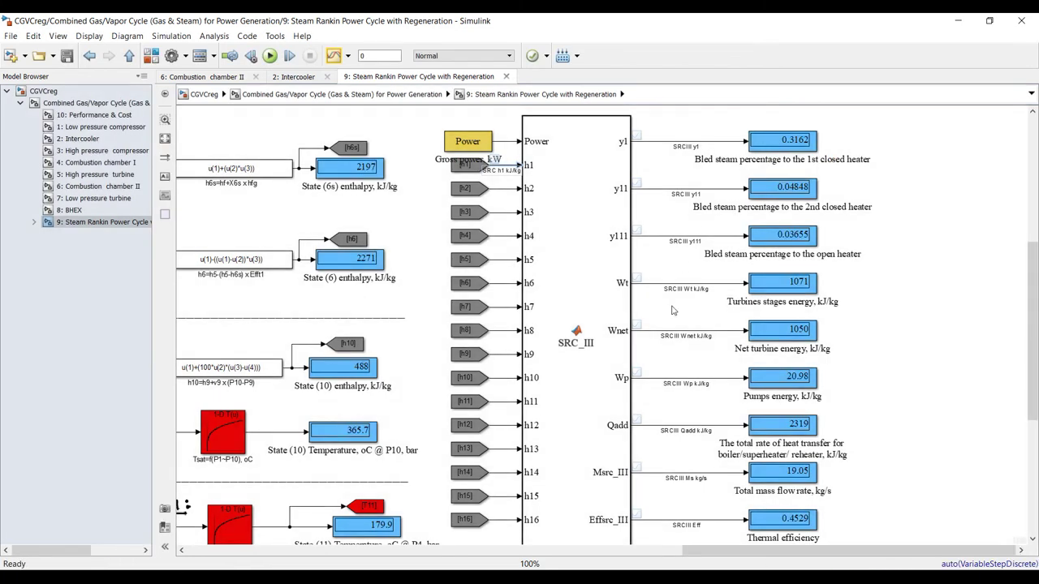
Switch to the main MATLAB window and display the workspace variable Effsrc_III in the Command Window
{"action": "left_click", "coordinate": [566, 568]}
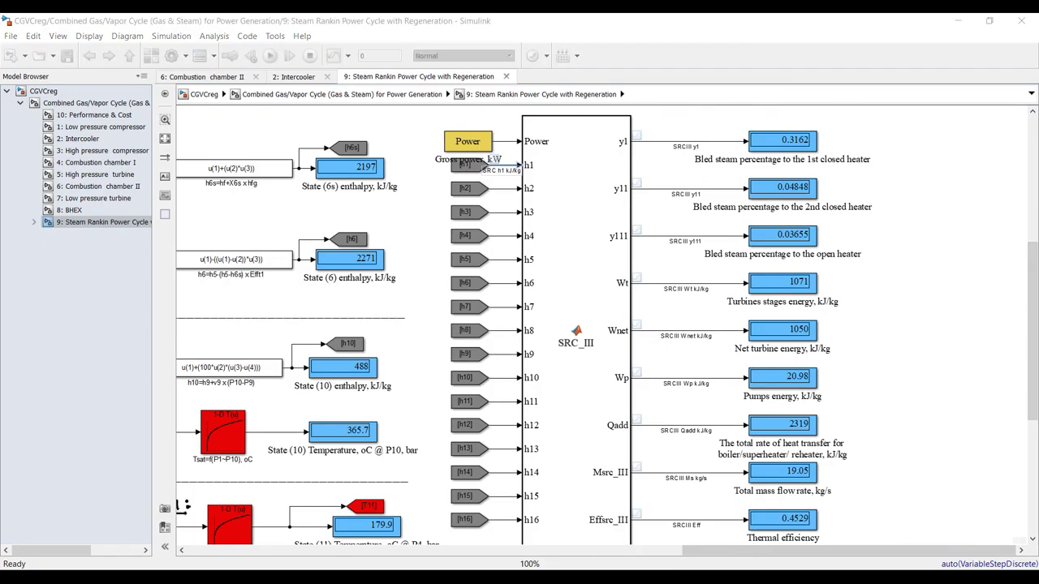
{"action": "left_click", "coordinate": [524, 530]}
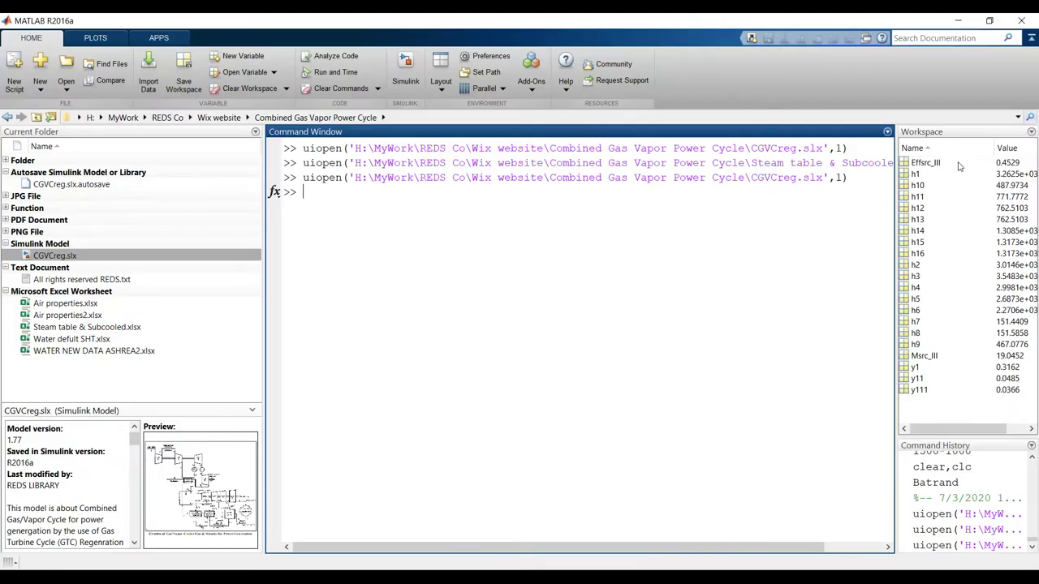
{"action": "left_click", "coordinate": [916, 165]}
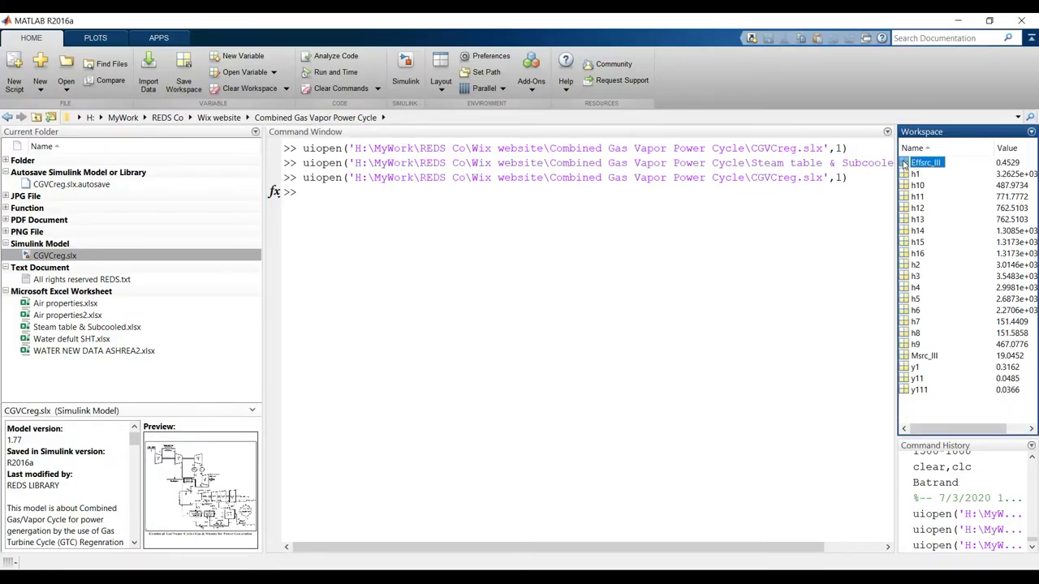
{"action": "left_click_drag", "start_coordinate": [905, 163], "coordinate": [558, 226]}
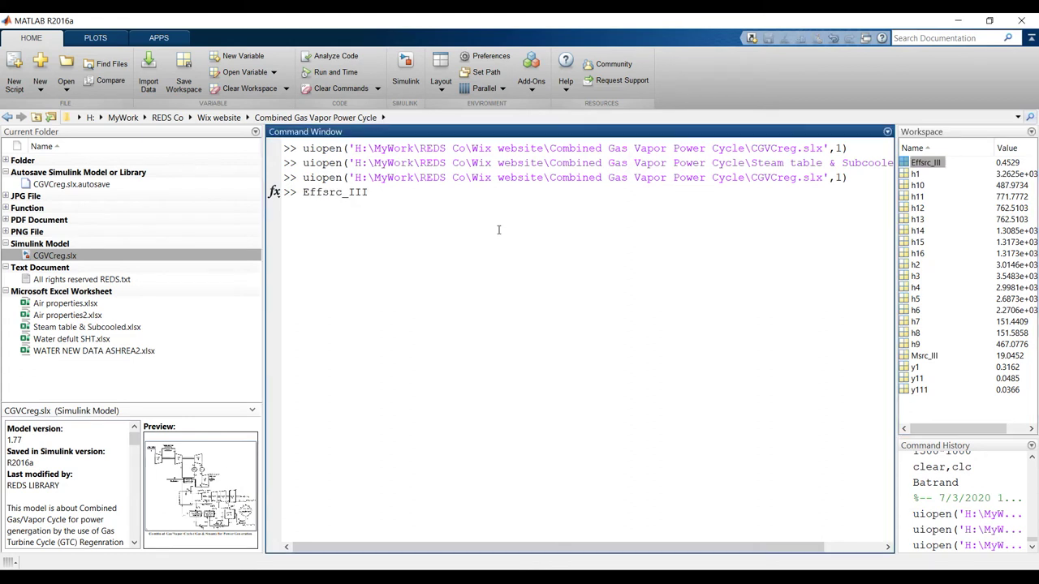
{"action": "key", "text": "Return"}
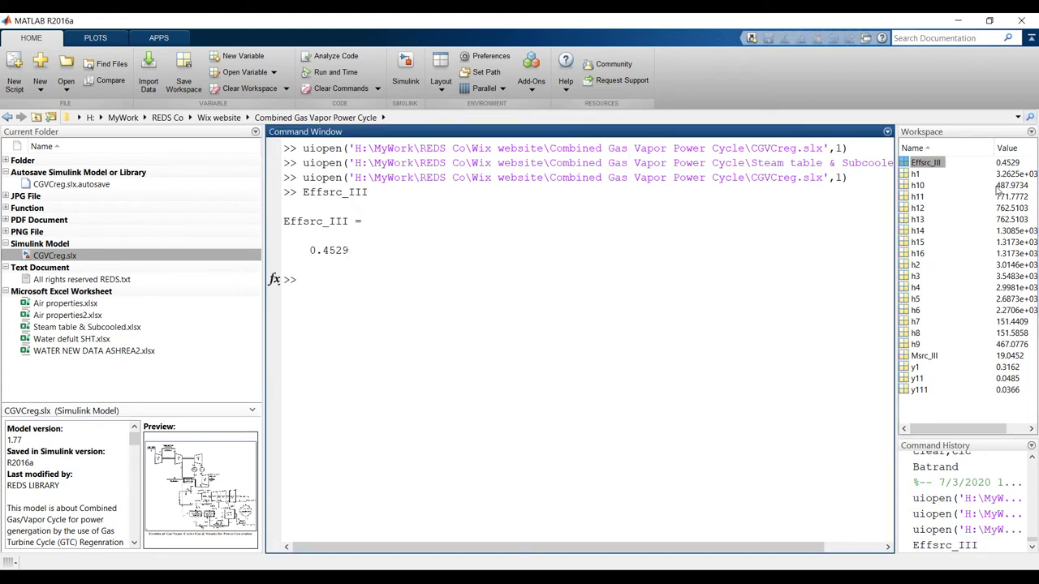
Display the workspace variables h1, h10 and h6 in the Command Window
{"action": "left_click_drag", "start_coordinate": [908, 180], "coordinate": [482, 288]}
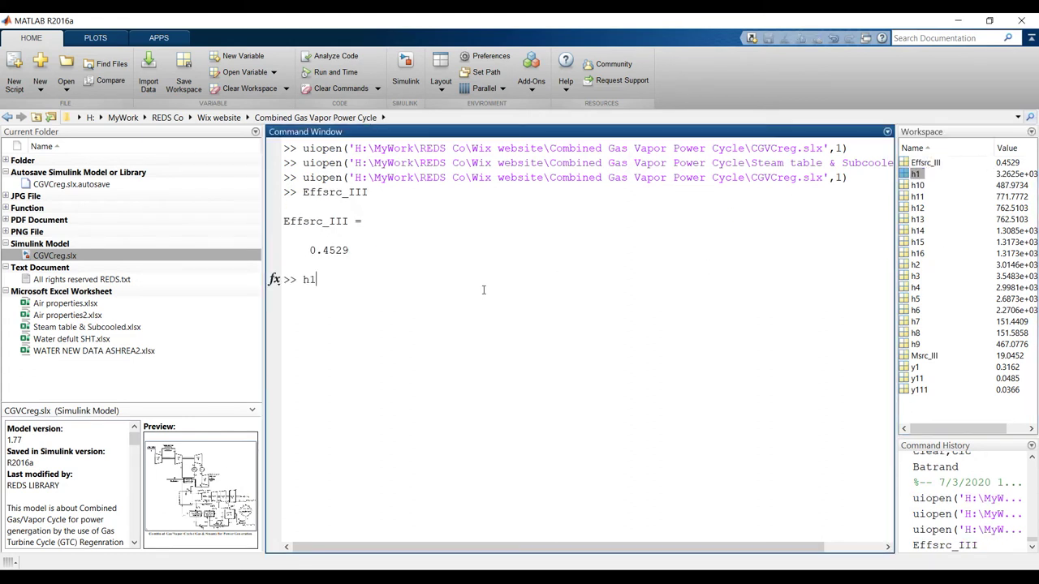
{"action": "key", "text": "Return"}
{"action": "left_click_drag", "start_coordinate": [918, 185], "coordinate": [505, 357]}
{"action": "key", "text": "Return"}
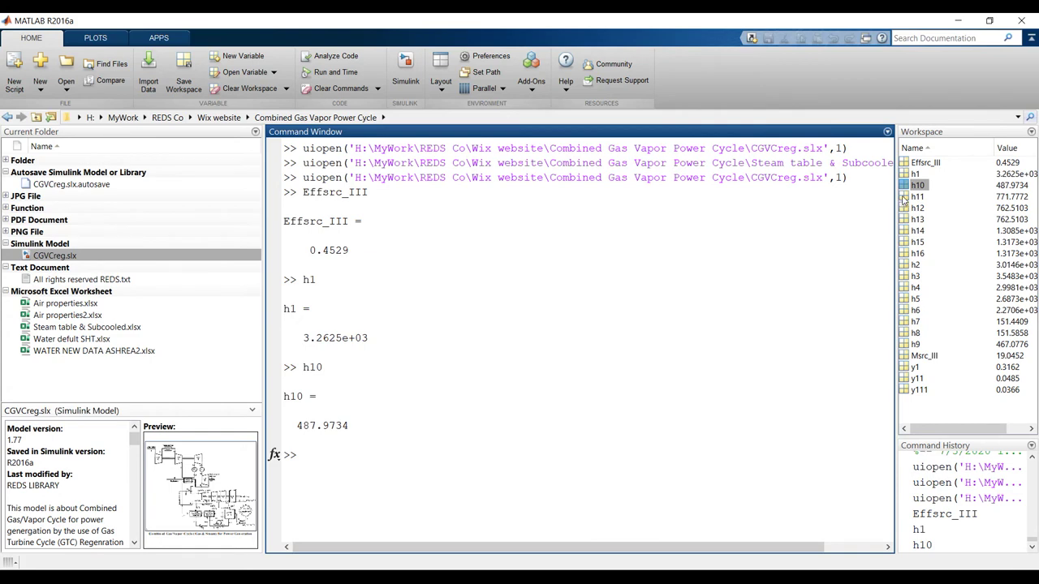
{"action": "left_click_drag", "start_coordinate": [903, 313], "coordinate": [358, 468]}
{"action": "key", "text": "Return"}
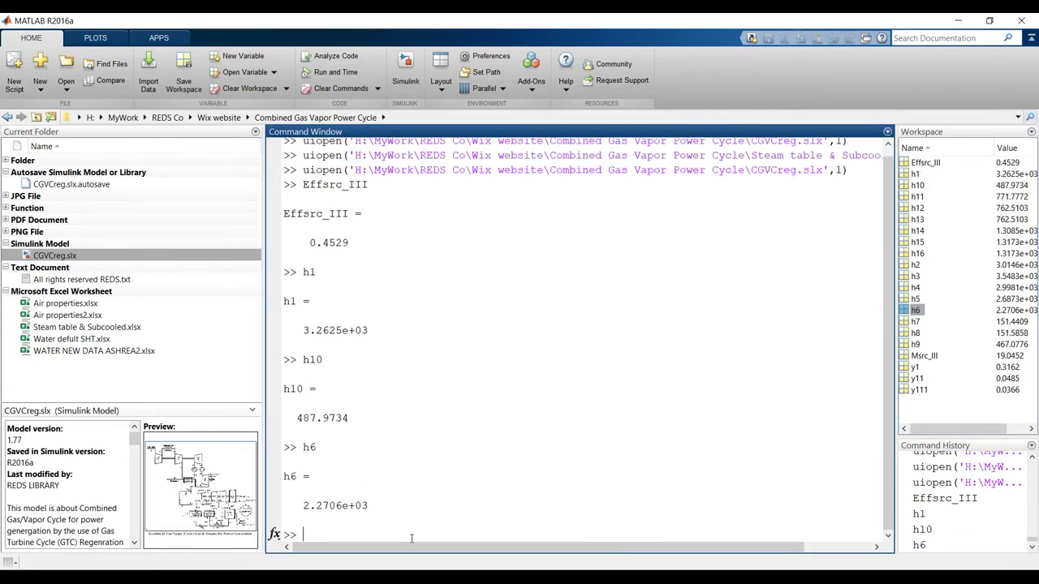
Switch back to the Simulink model and examine the SRC_III block's output displays and the steam cycle's T-s diagram
{"action": "left_click", "coordinate": [551, 578]}
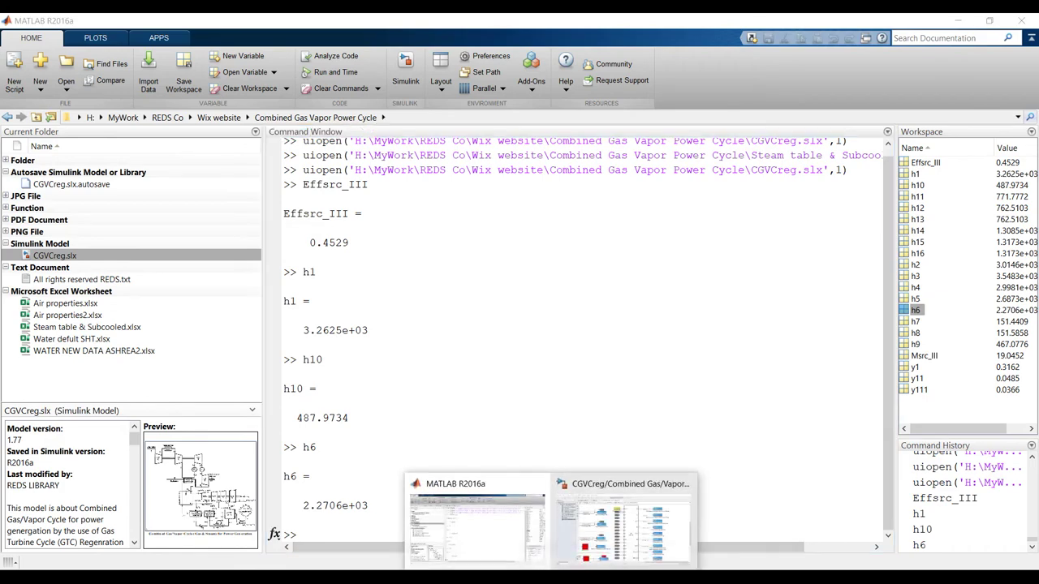
{"action": "left_click", "coordinate": [612, 536]}
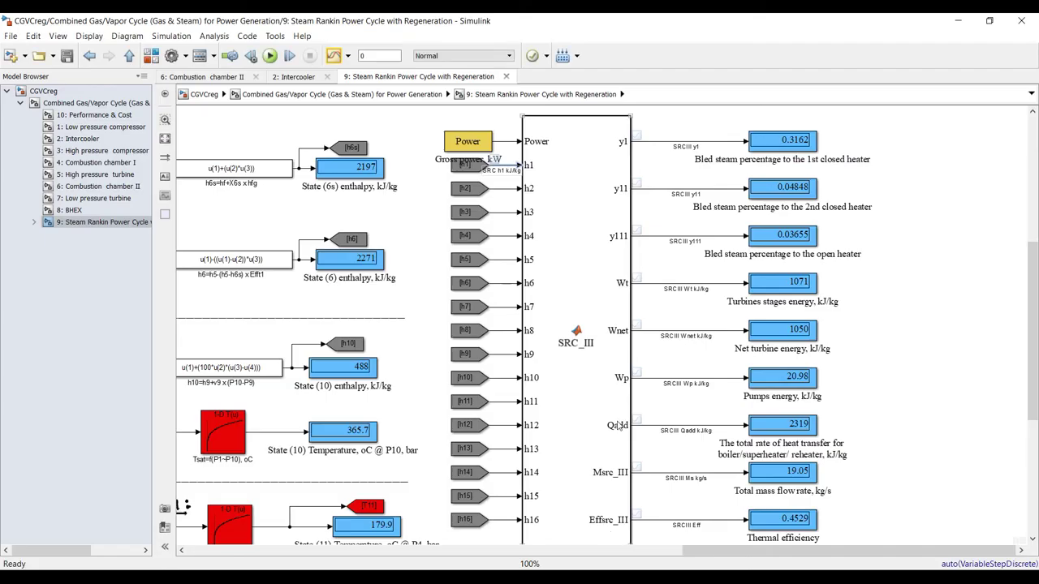
{"action": "scroll", "coordinate": [838, 142], "scroll_direction": "up", "scroll_amount": 4}
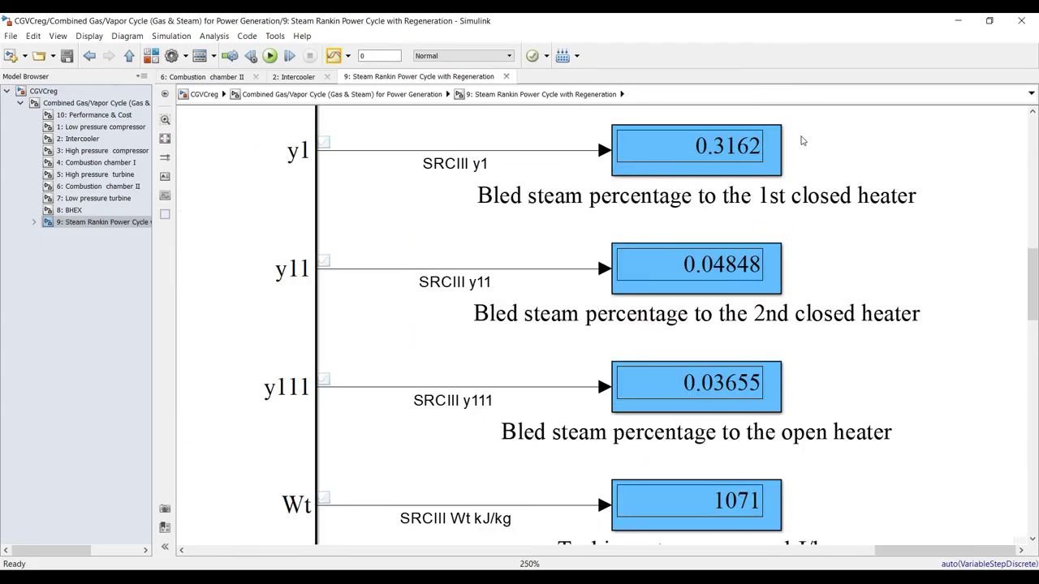
{"action": "scroll", "coordinate": [802, 141], "scroll_direction": "down", "scroll_amount": 5}
{"action": "scroll", "coordinate": [696, 165], "scroll_direction": "down", "scroll_amount": 2}
{"action": "scroll", "coordinate": [610, 345], "scroll_direction": "up", "scroll_amount": 1}
{"action": "scroll", "coordinate": [617, 243], "scroll_direction": "down", "scroll_amount": 2}
{"action": "scroll", "coordinate": [626, 146], "scroll_direction": "up", "scroll_amount": 2}
{"action": "scroll", "coordinate": [626, 146], "scroll_direction": "up", "scroll_amount": 2}
{"action": "scroll", "coordinate": [528, 244], "scroll_direction": "down", "scroll_amount": 1}
{"action": "scroll", "coordinate": [557, 290], "scroll_direction": "up", "scroll_amount": 3}
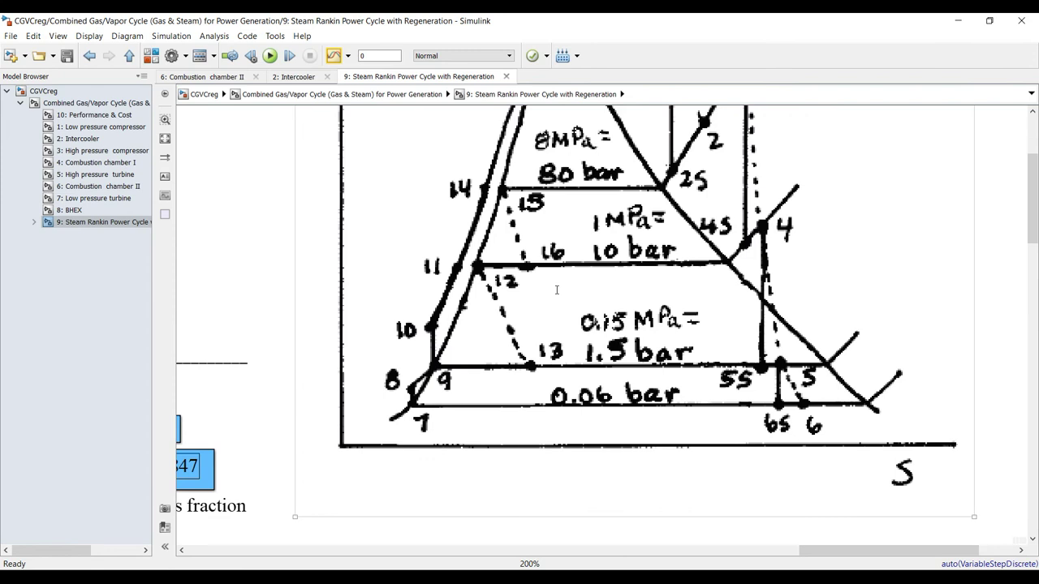
{"action": "scroll", "coordinate": [589, 268], "scroll_direction": "down", "scroll_amount": 2}
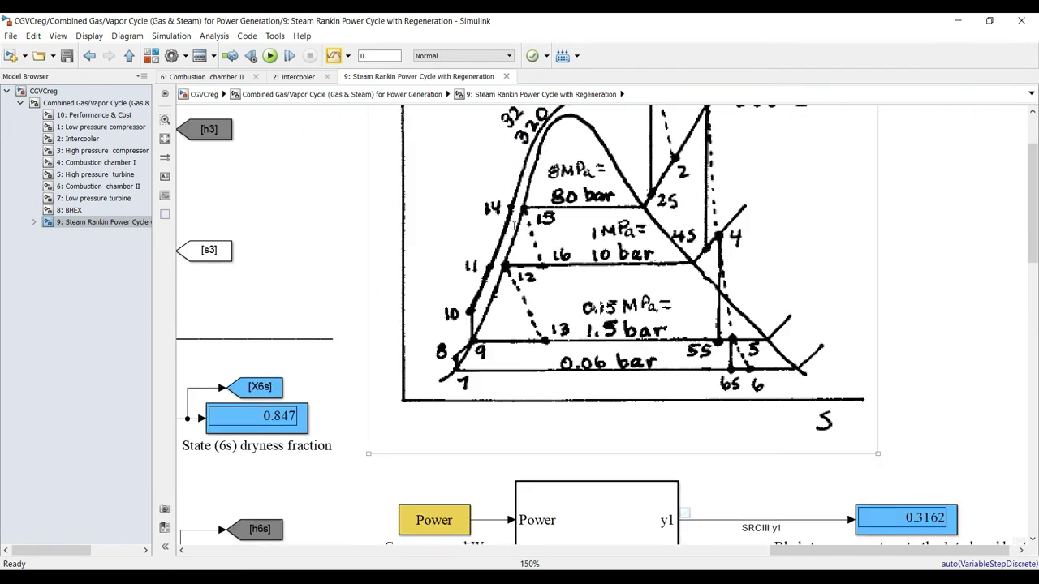
Open the overall combined gas/vapor cycle diagram and examine the steam Rankine cycle schematic with its turbines and feedwater heaters
{"action": "left_click", "coordinate": [91, 103]}
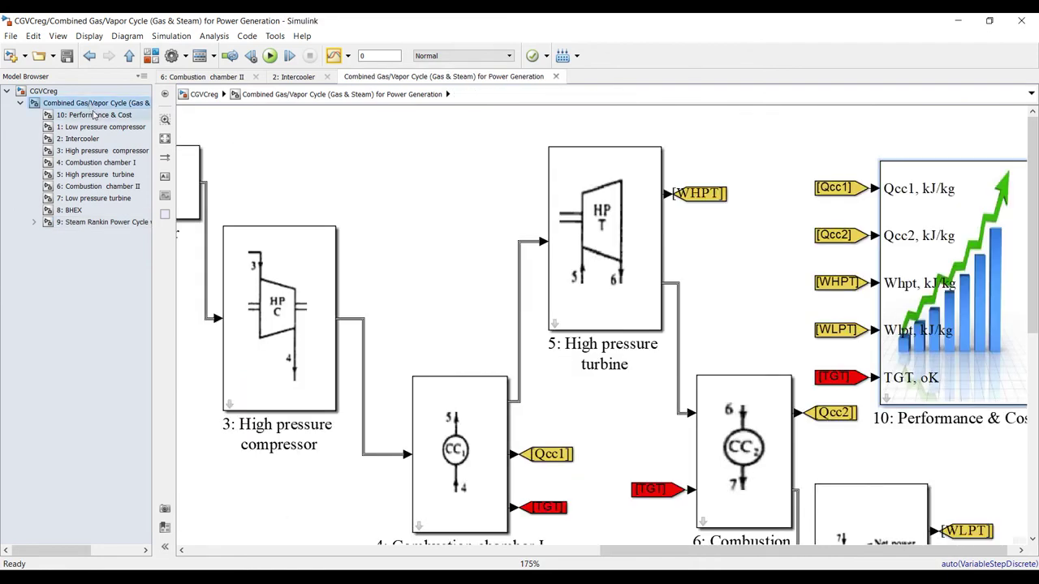
{"action": "key", "text": "space"}
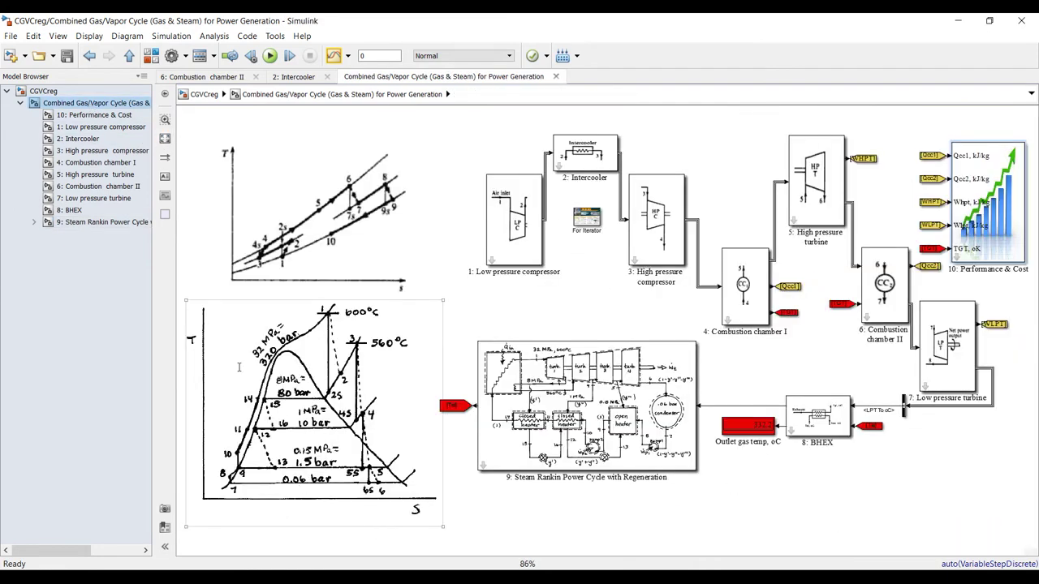
{"action": "scroll", "coordinate": [614, 420], "scroll_direction": "up", "scroll_amount": 6}
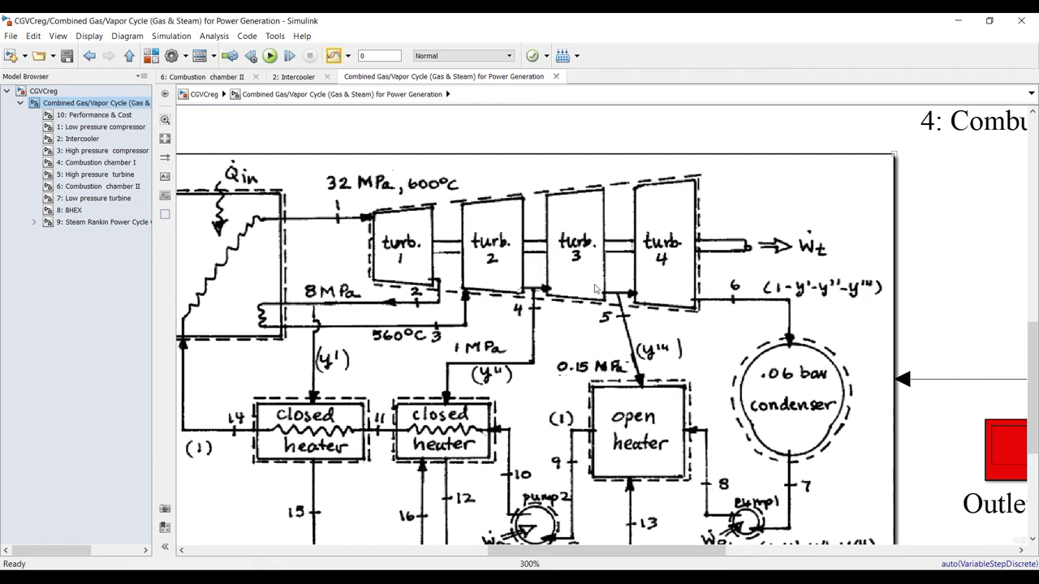
Reopen the Steam Rankin Power Cycle with Regeneration subsystem and examine the bled steam percentages at the SRC_III block's outputs
{"action": "left_click", "coordinate": [104, 222]}
{"action": "scroll", "coordinate": [580, 308], "scroll_direction": "down", "scroll_amount": 3}
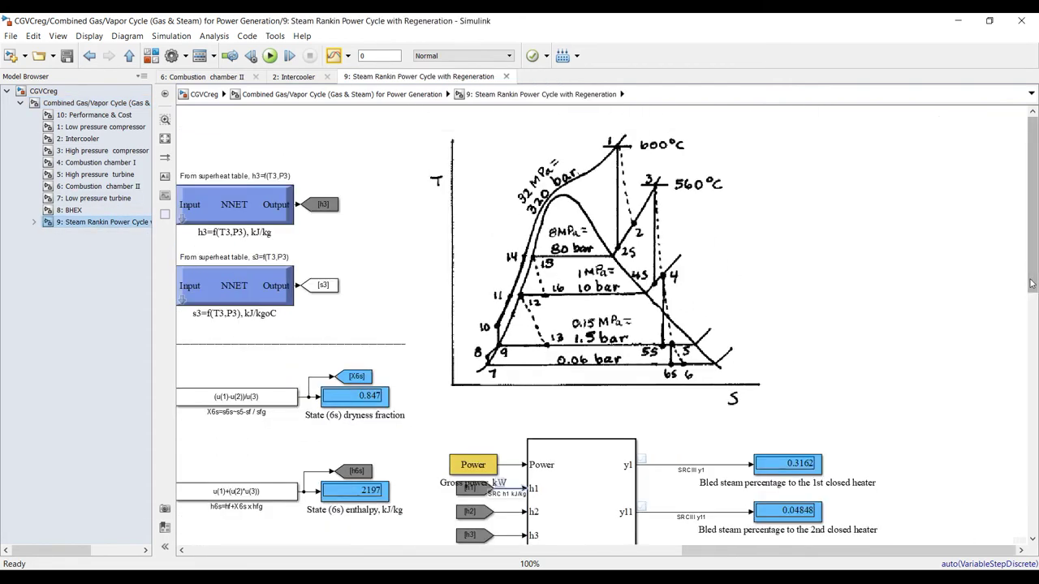
{"action": "scroll", "coordinate": [1023, 370], "scroll_direction": "up", "scroll_amount": 2}
{"action": "scroll", "coordinate": [579, 243], "scroll_direction": "up", "scroll_amount": 3}
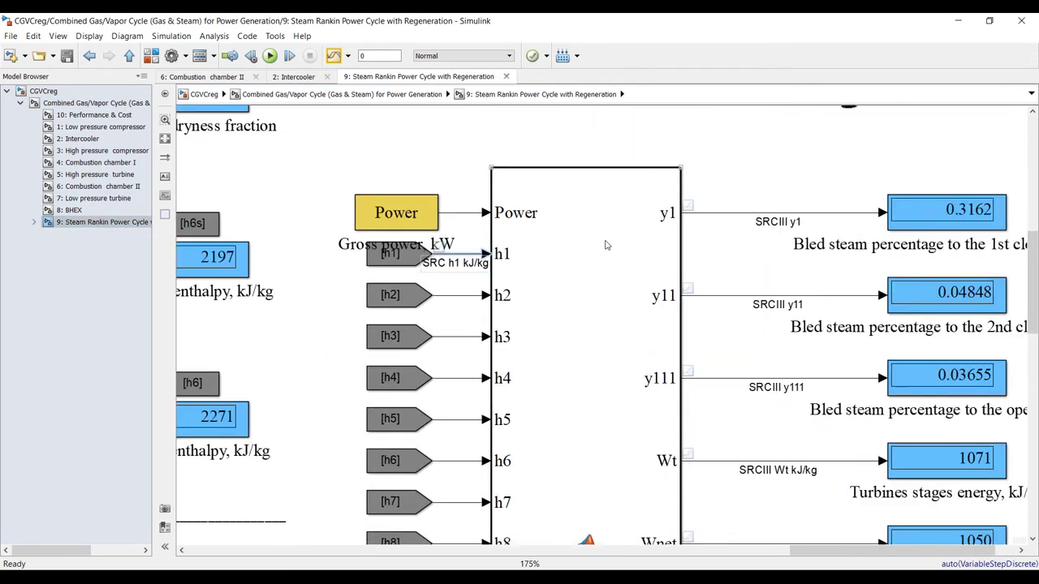
{"action": "scroll", "coordinate": [719, 238], "scroll_direction": "down", "scroll_amount": 1}
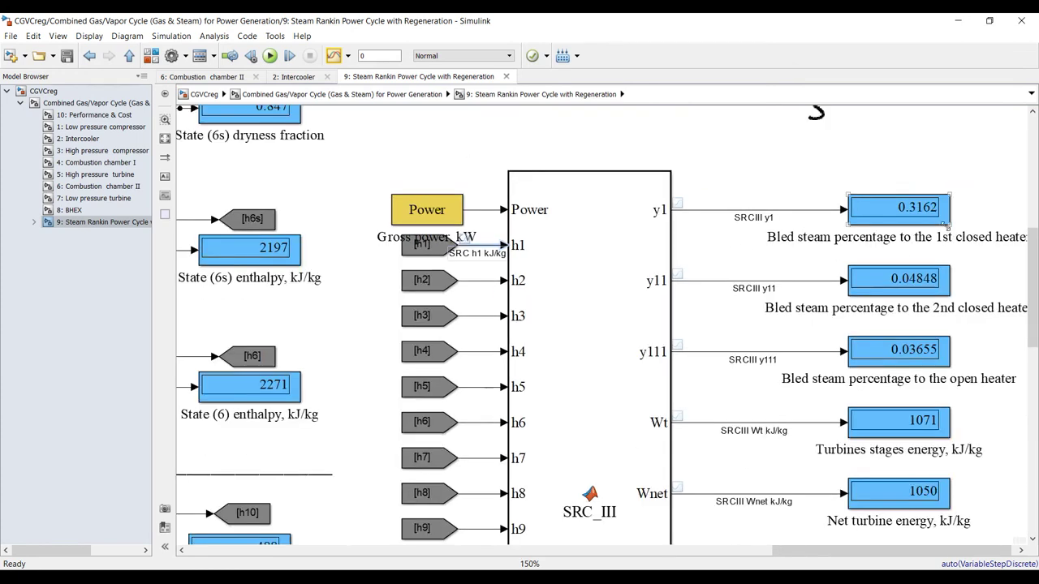
Examine the SRC_III block's remaining outputs, from the turbine stages energy down to the mass flow rate and thermal efficiency
{"action": "scroll", "coordinate": [1018, 290], "scroll_direction": "down", "scroll_amount": 3}
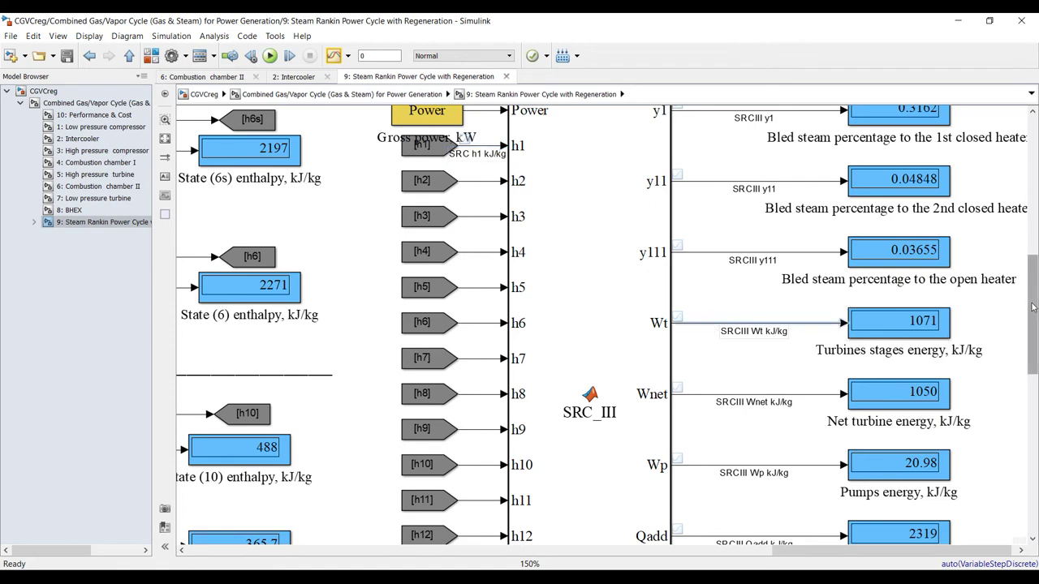
{"action": "scroll", "coordinate": [999, 333], "scroll_direction": "down", "scroll_amount": 3}
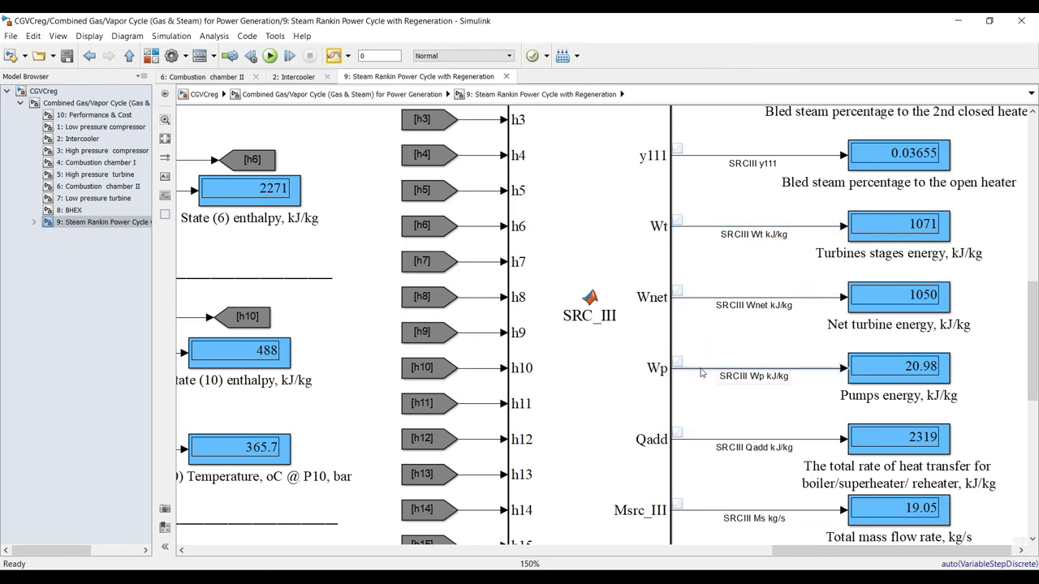
{"action": "scroll", "coordinate": [1033, 397], "scroll_direction": "down", "scroll_amount": 5}
{"action": "scroll", "coordinate": [1033, 397], "scroll_direction": "up", "scroll_amount": 2}
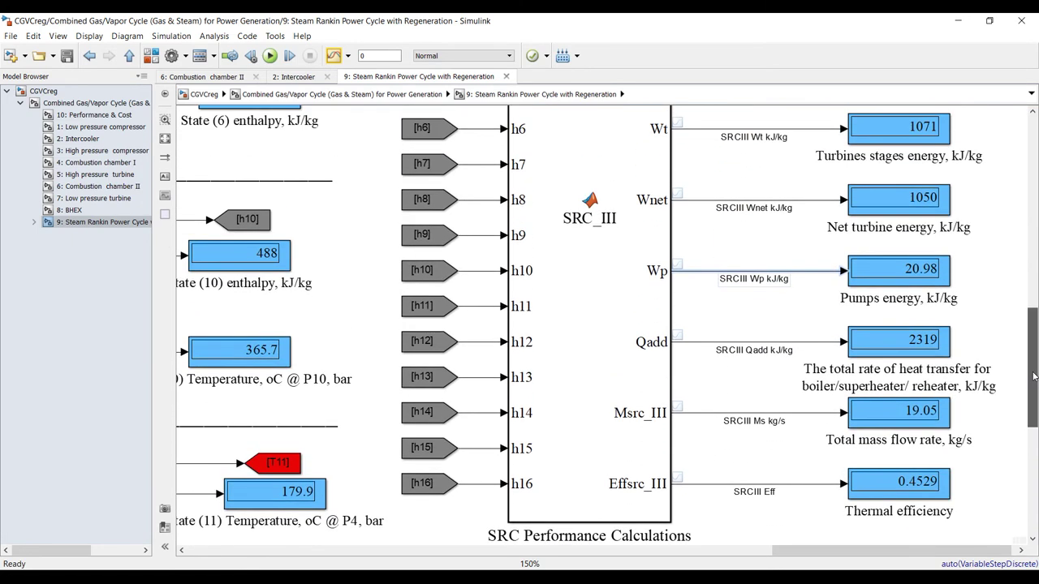
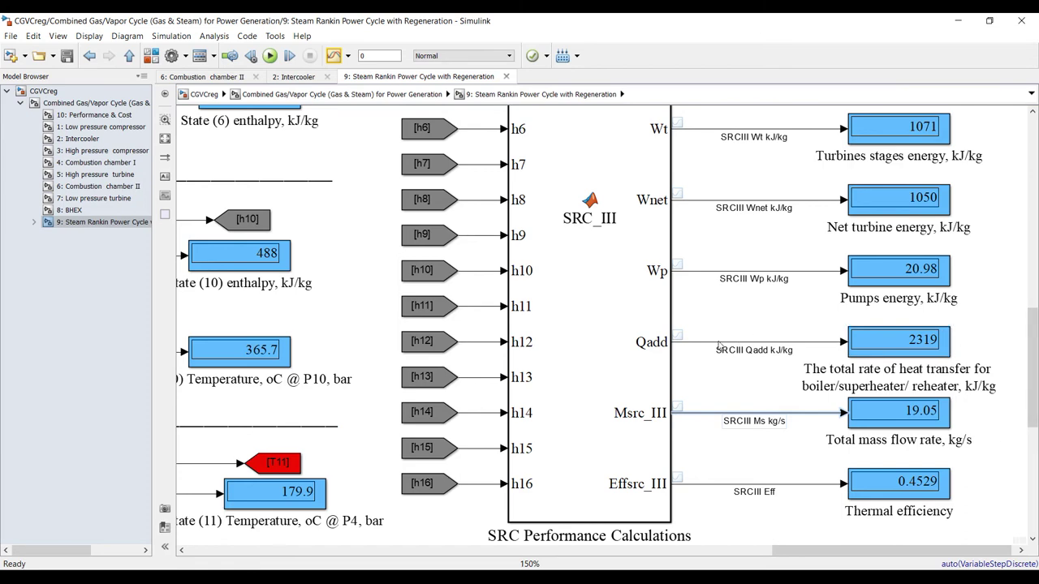
{"action": "scroll", "coordinate": [908, 370], "scroll_direction": "down", "scroll_amount": 4}
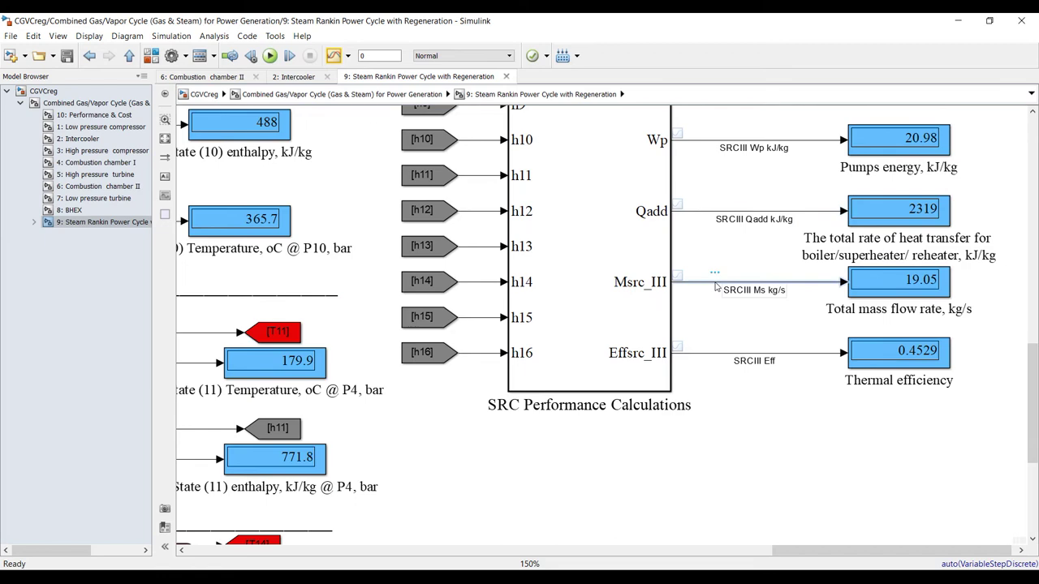
{"action": "left_click", "coordinate": [698, 355]}
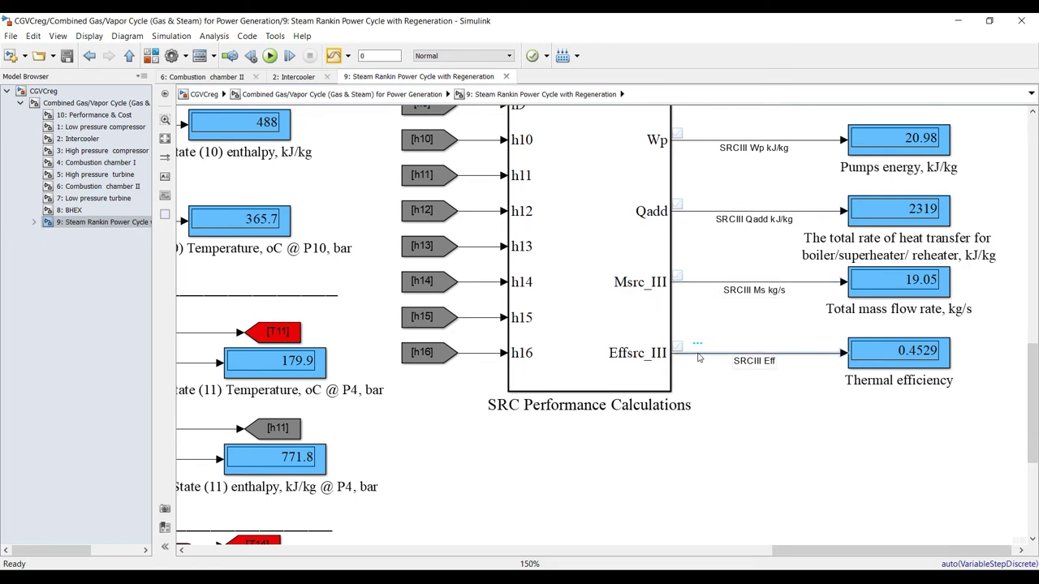
{"action": "left_click", "coordinate": [166, 141]}
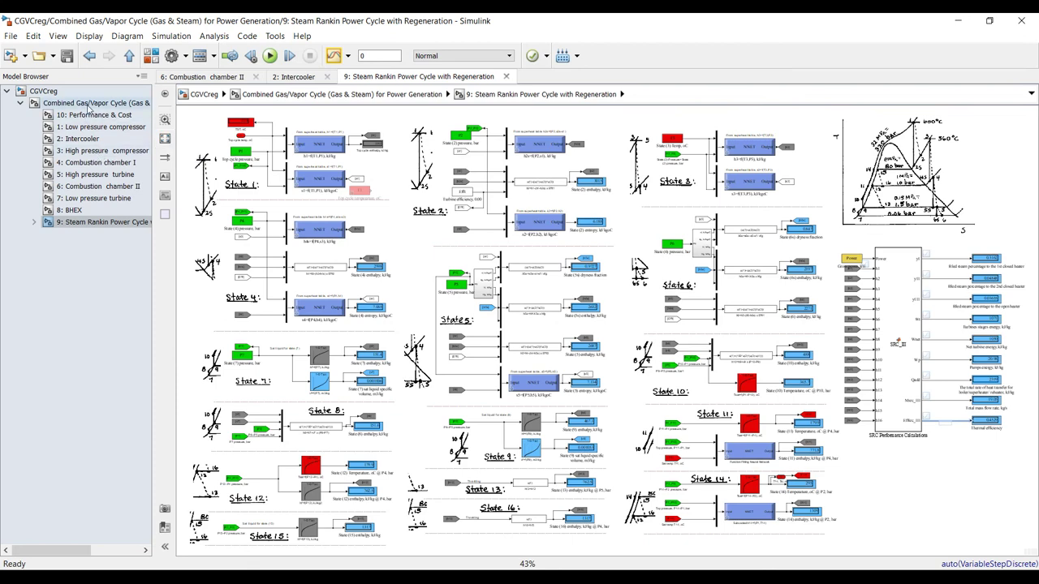
Return to the overall combined gas/vapor cycle diagram, set the simulation stop time to inf and save the model
{"action": "left_click", "coordinate": [138, 103]}
{"action": "left_click", "coordinate": [165, 141]}
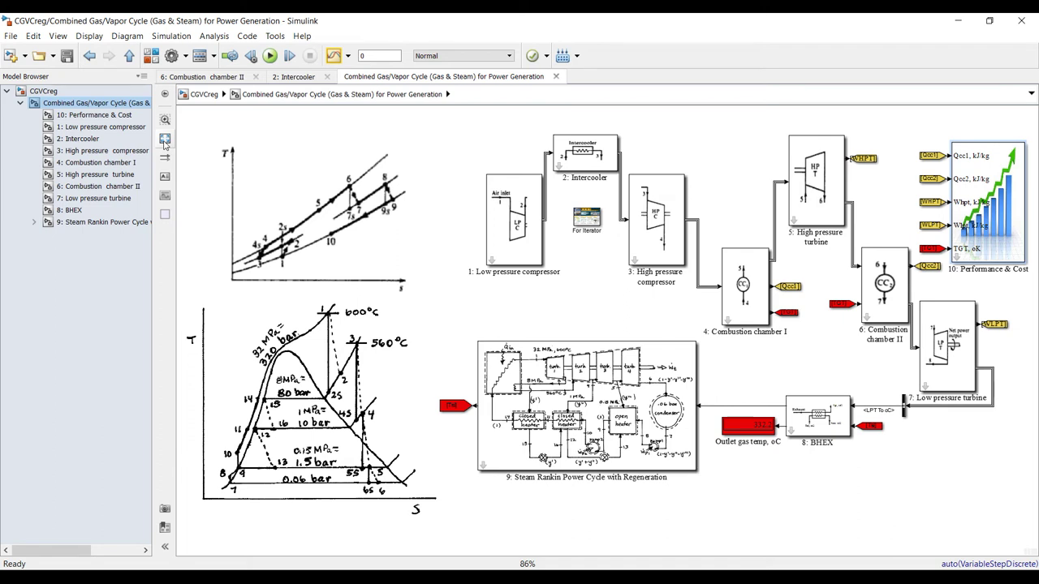
{"action": "double_click", "coordinate": [376, 55]}
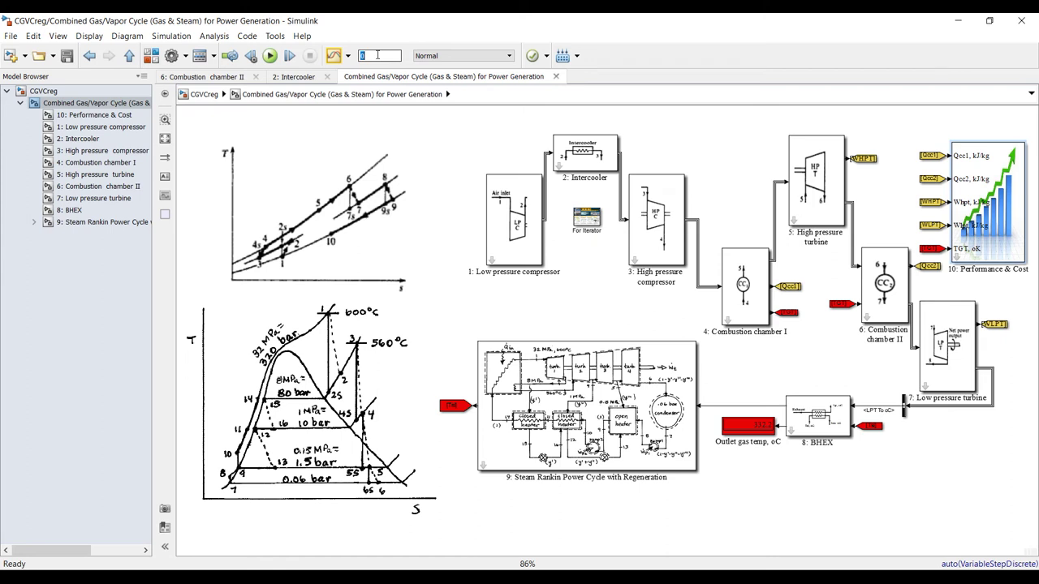
{"action": "type", "text": "inf"}
{"action": "left_click", "coordinate": [382, 123]}
{"action": "left_click", "coordinate": [323, 124]}
{"action": "left_click", "coordinate": [68, 57]}
Open the Combustion chamber I block parameters and place the dialog clear of the component blocks
{"action": "double_click", "coordinate": [741, 276]}
{"action": "double_click", "coordinate": [755, 395]}
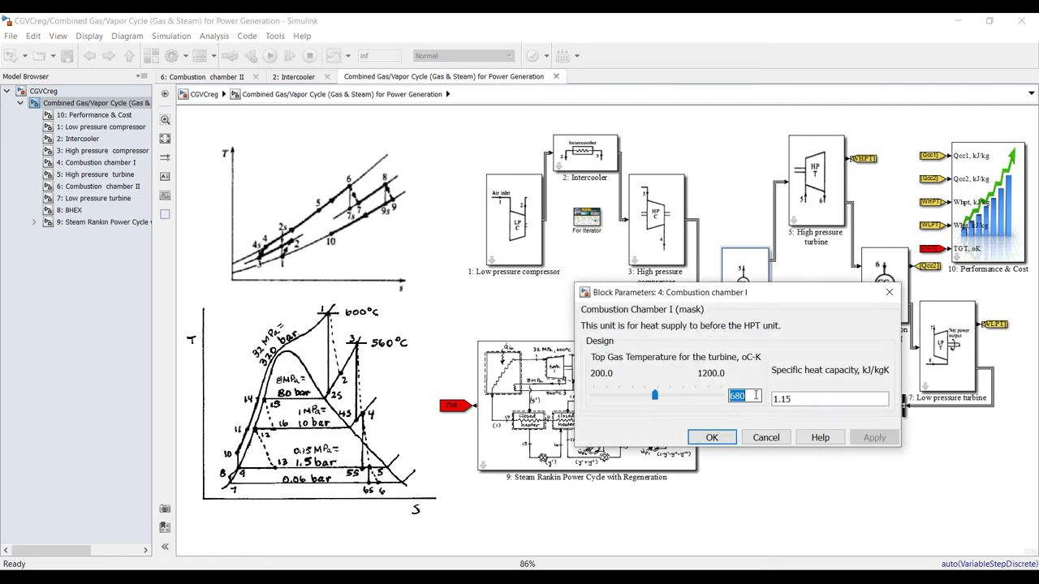
{"action": "left_click_drag", "start_coordinate": [796, 294], "coordinate": [386, 116]}
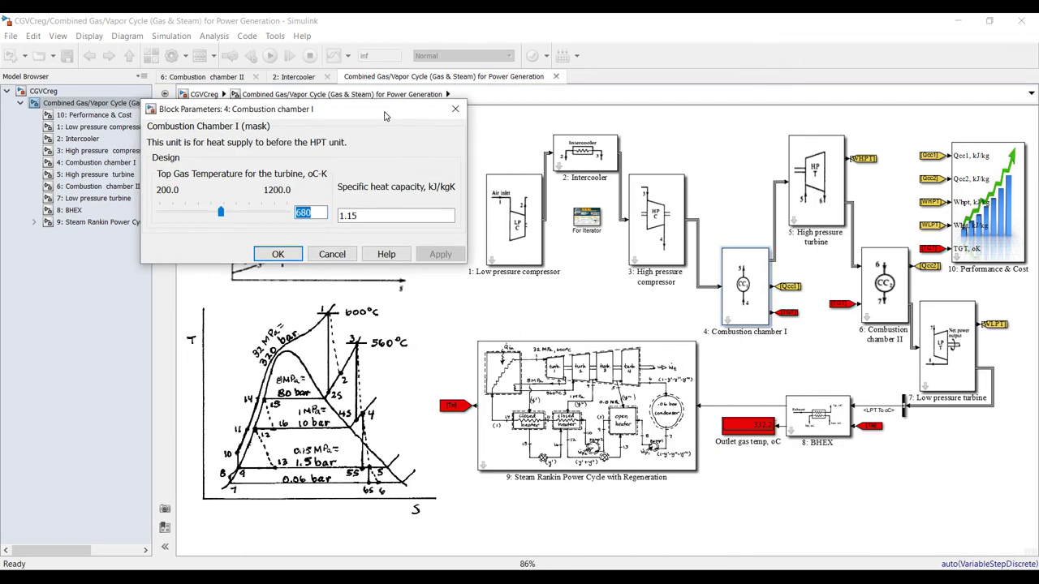
Check the top cycle pressure in the Steam Rankin Power Cycle with Regeneration block's parameters and close them
{"action": "double_click", "coordinate": [602, 369]}
{"action": "left_click_drag", "start_coordinate": [460, 196], "coordinate": [856, 93]}
{"action": "double_click", "coordinate": [930, 286]}
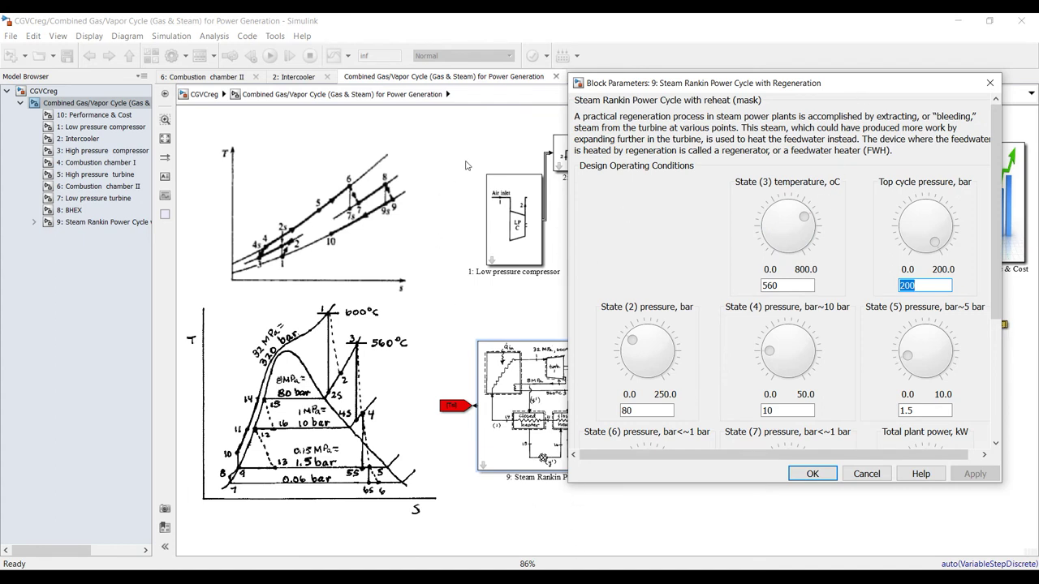
{"action": "key", "text": "Return"}
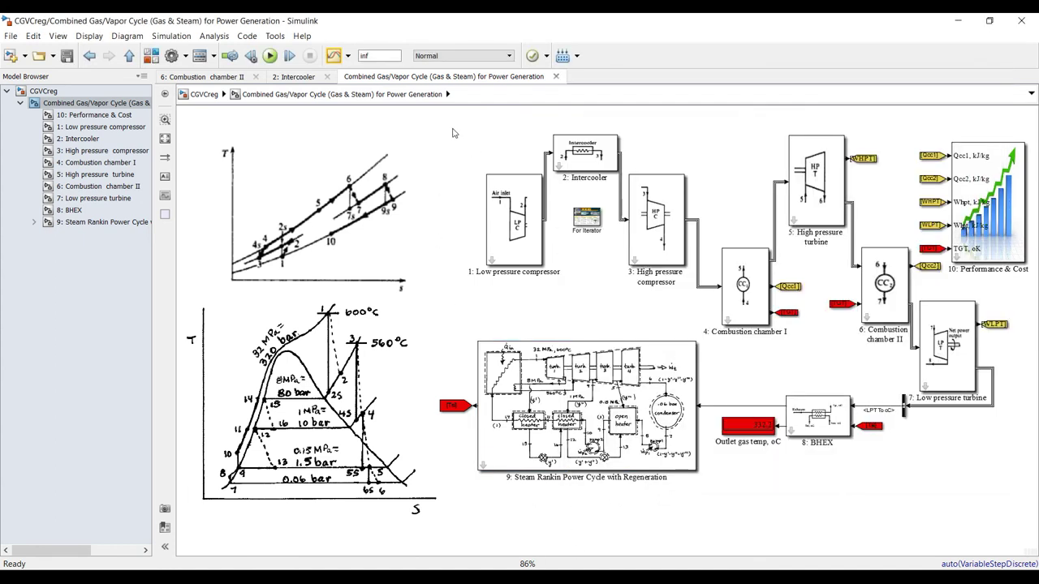
Start the simulation and raise Combustion chamber I's top gas temperature stepwise to 730 while the model runs
{"action": "left_click", "coordinate": [270, 56]}
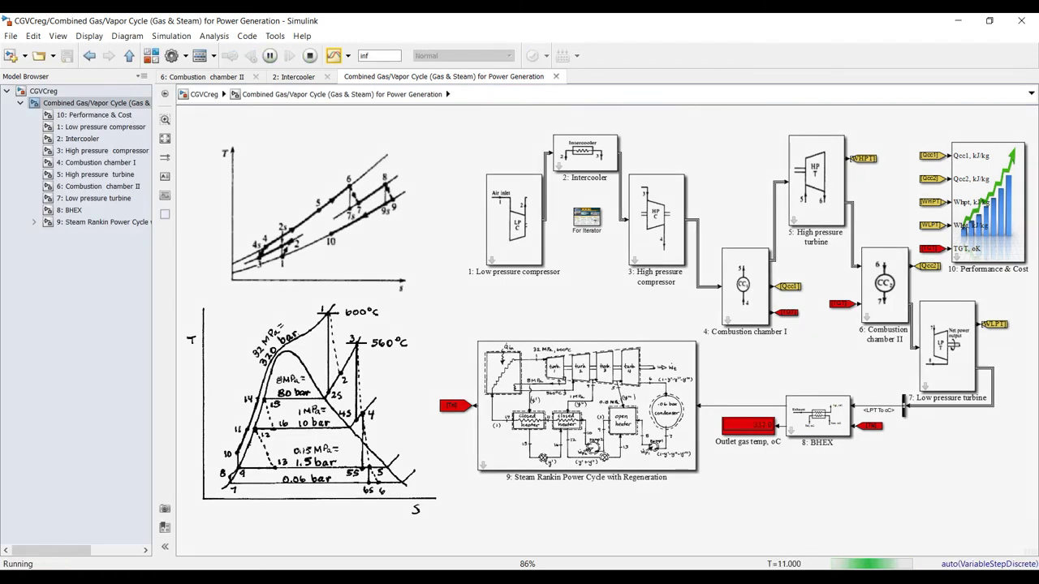
{"action": "left_click", "coordinate": [652, 505]}
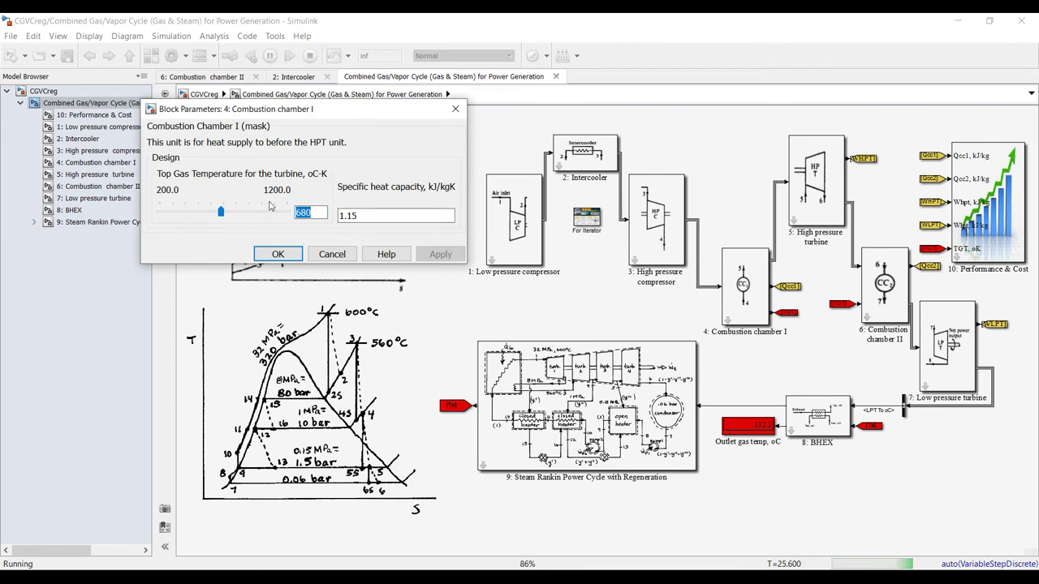
{"action": "left_click", "coordinate": [221, 212]}
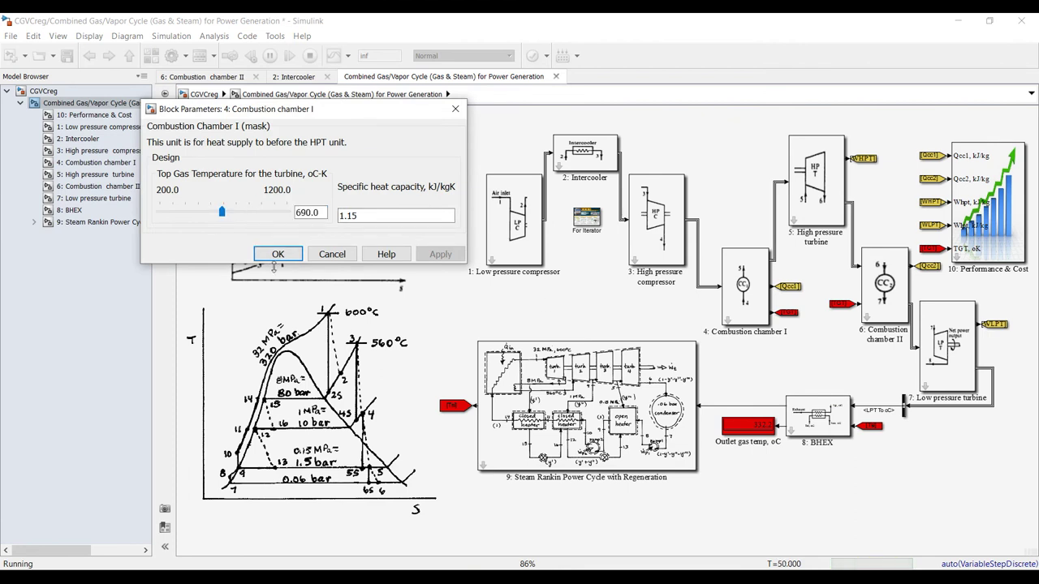
{"action": "key", "text": "Right"}
{"action": "key", "text": "Right"}
{"action": "key", "text": "Right"}
{"action": "key", "text": "Right"}
{"action": "key", "text": "Right"}
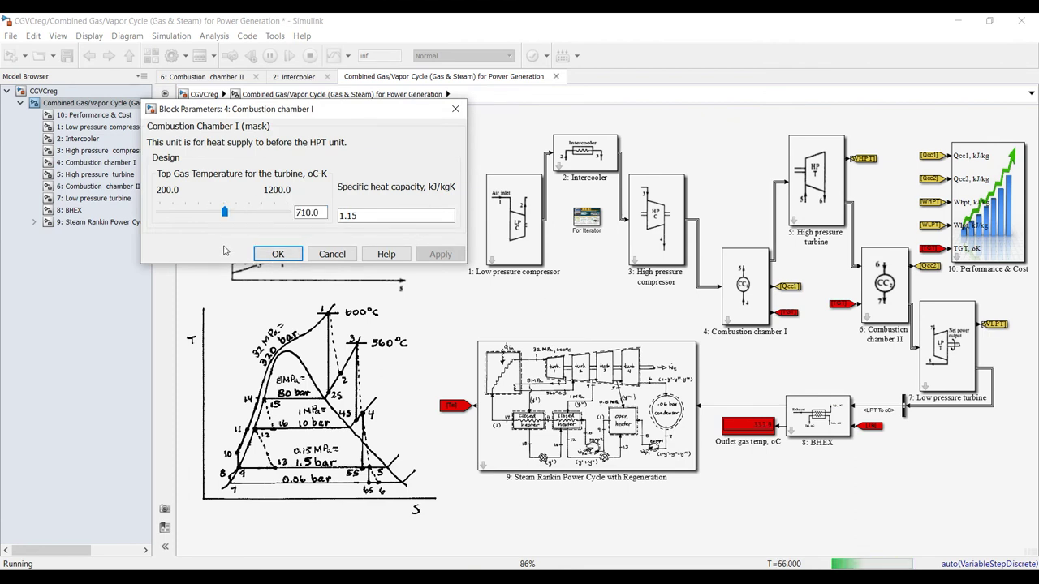
Open the Performance & Cost subsystem and stop the running simulation
{"action": "left_click", "coordinate": [93, 114]}
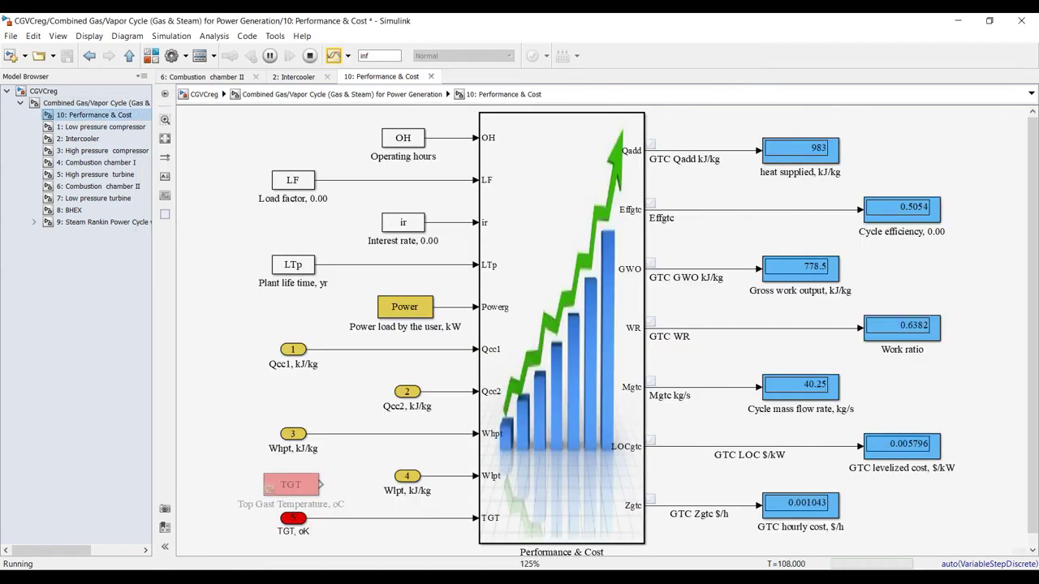
{"action": "mouse_move", "coordinate": [551, 578]}
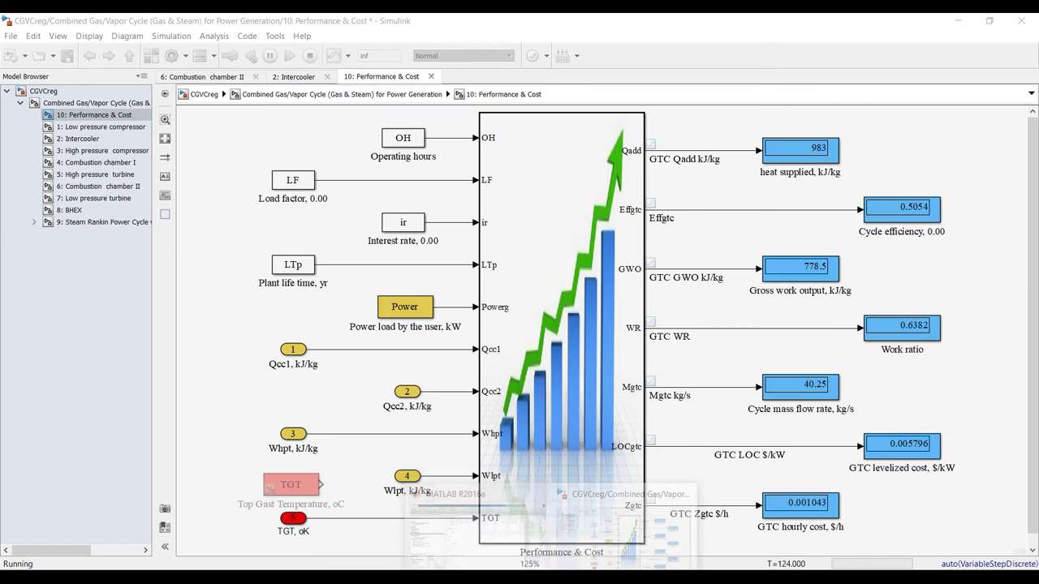
{"action": "left_click", "coordinate": [307, 24]}
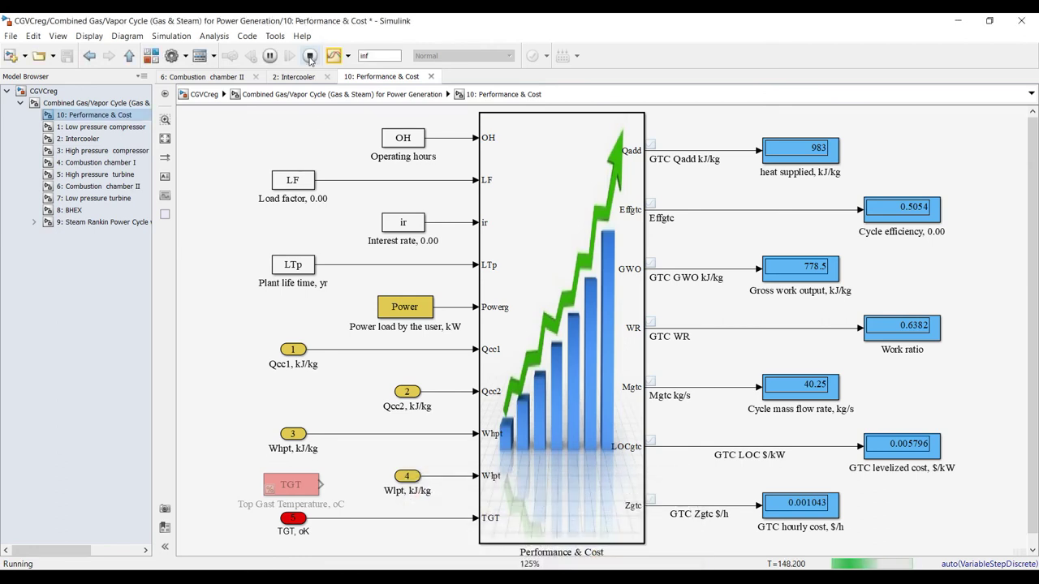
{"action": "left_click", "coordinate": [310, 58]}
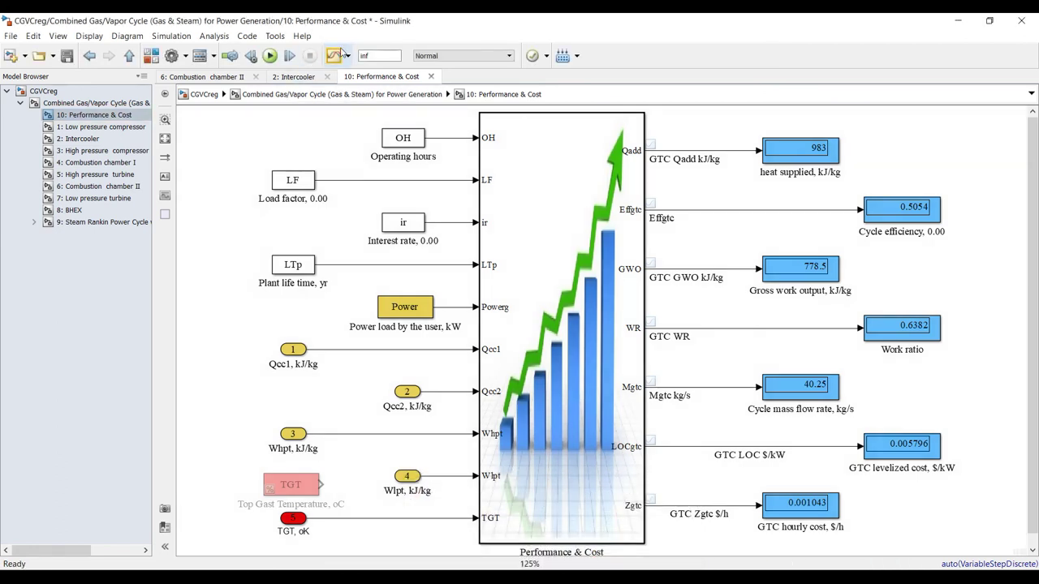
Open the Simulation Data Inspector, enlarge the signal list and plot Run 4's GTC Qadd kJ/kg signal
{"action": "left_click", "coordinate": [348, 57]}
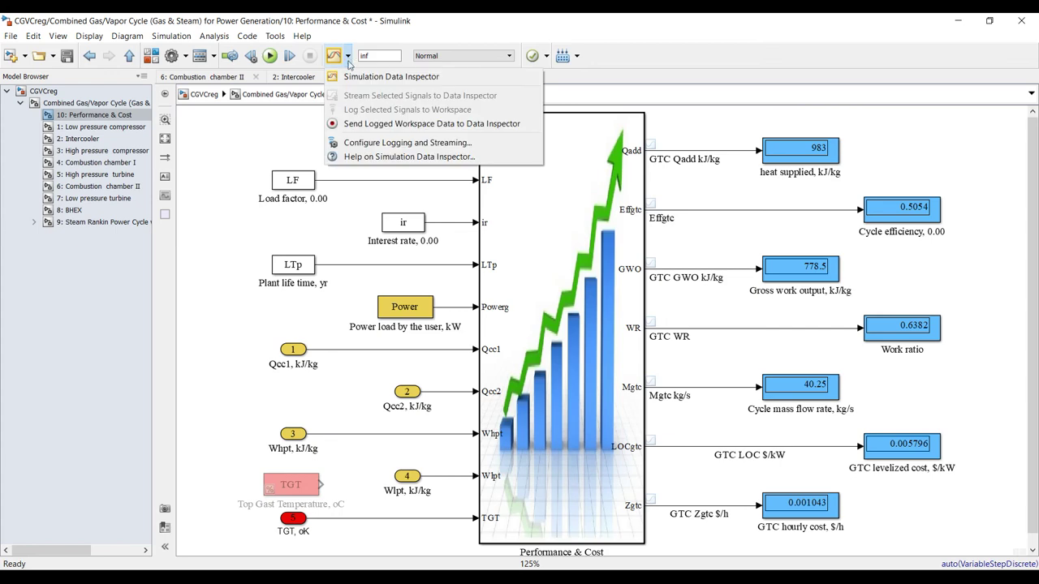
{"action": "left_click", "coordinate": [352, 77]}
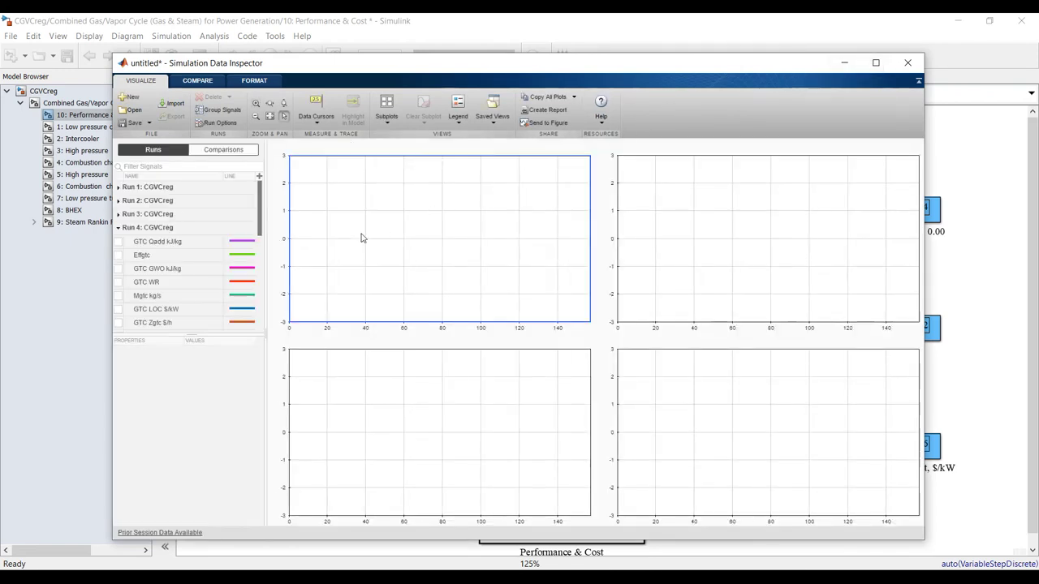
{"action": "left_click_drag", "start_coordinate": [195, 334], "coordinate": [195, 406]}
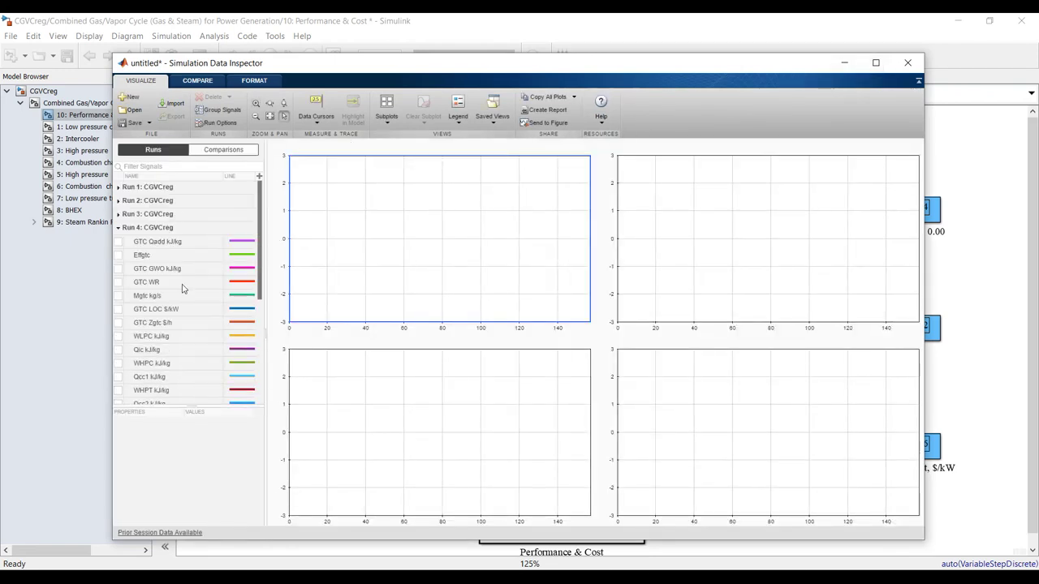
{"action": "left_click", "coordinate": [118, 241]}
Delete all runs and signals from the Simulation Data Inspector
{"action": "left_click", "coordinate": [229, 96]}
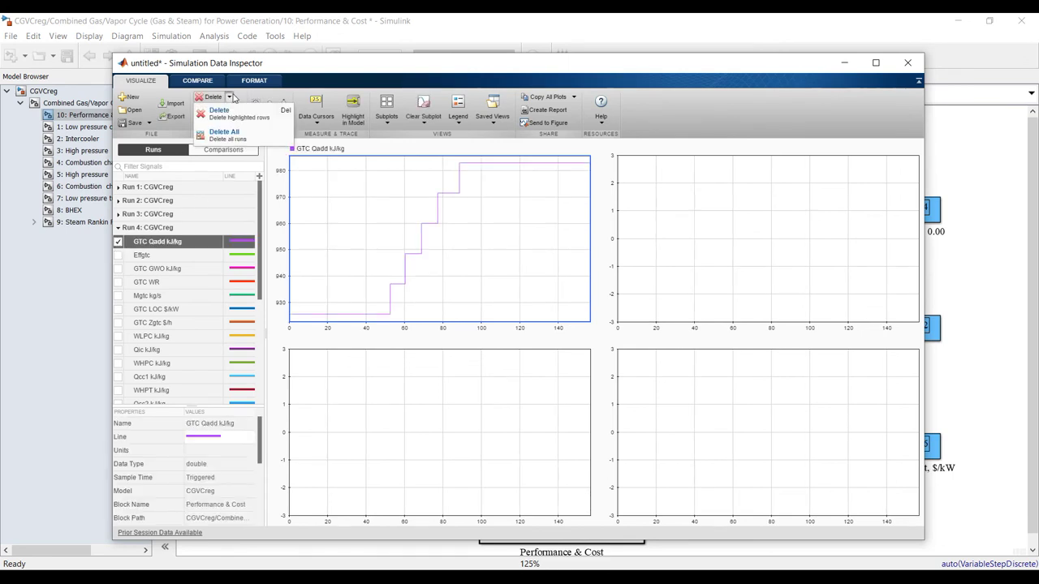
{"action": "left_click", "coordinate": [235, 134]}
{"action": "left_click", "coordinate": [540, 330]}
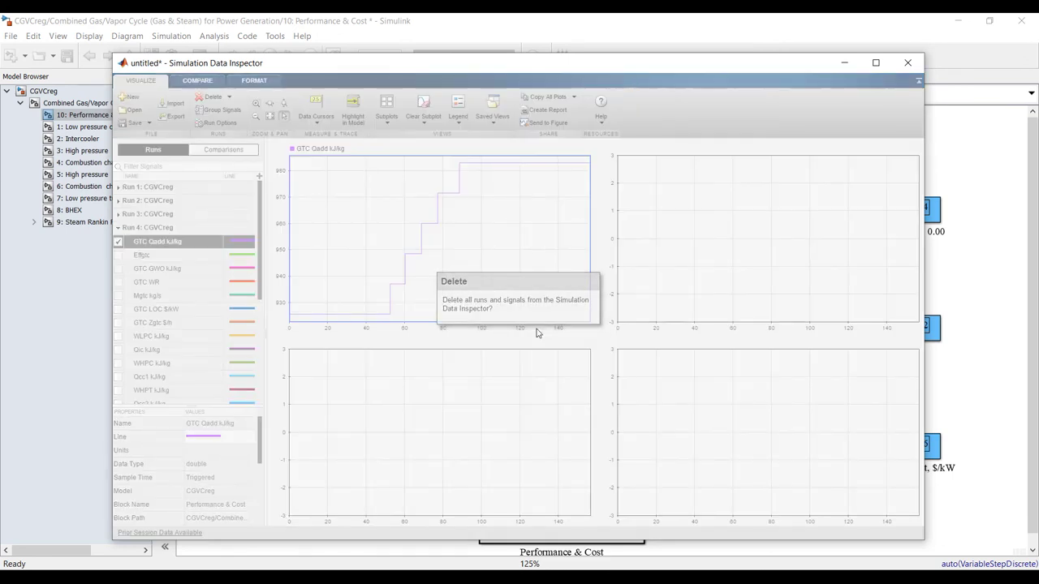
Maximize the Simulation Data Inspector, set a 3 by 3 subplot layout and close the inspector
{"action": "left_click", "coordinate": [876, 63]}
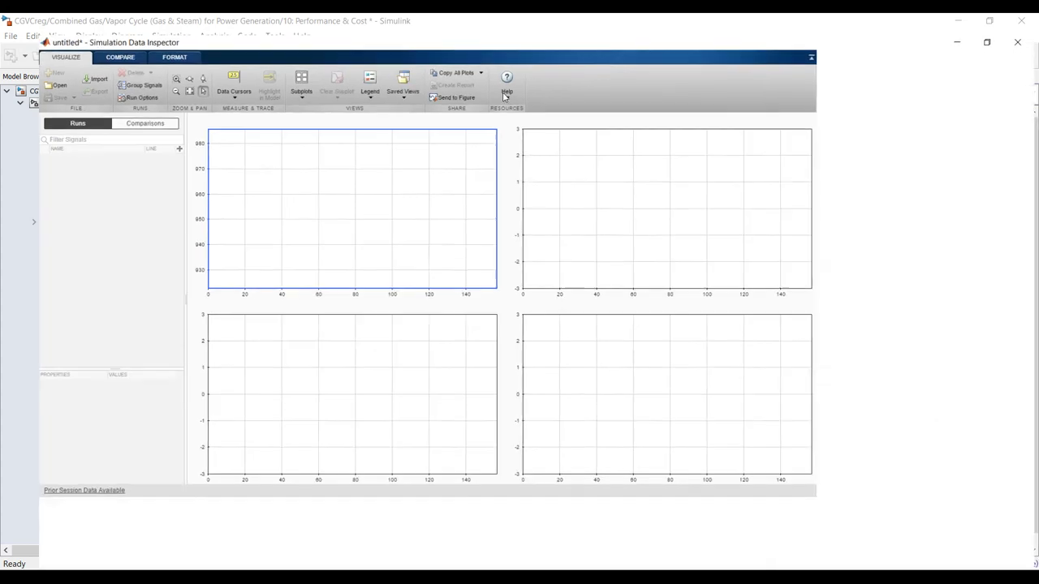
{"action": "left_click", "coordinate": [275, 63]}
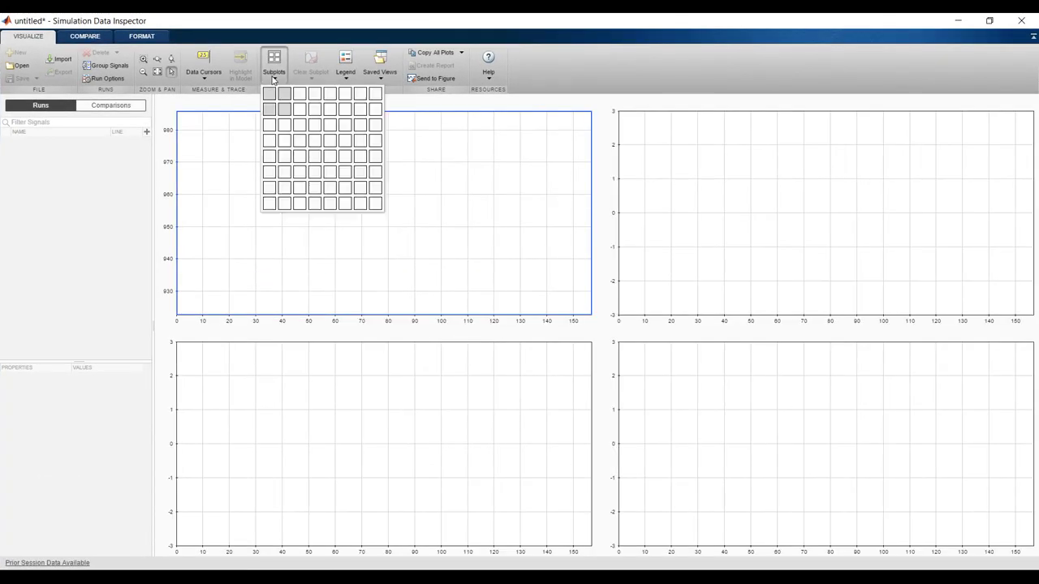
{"action": "left_click", "coordinate": [299, 125]}
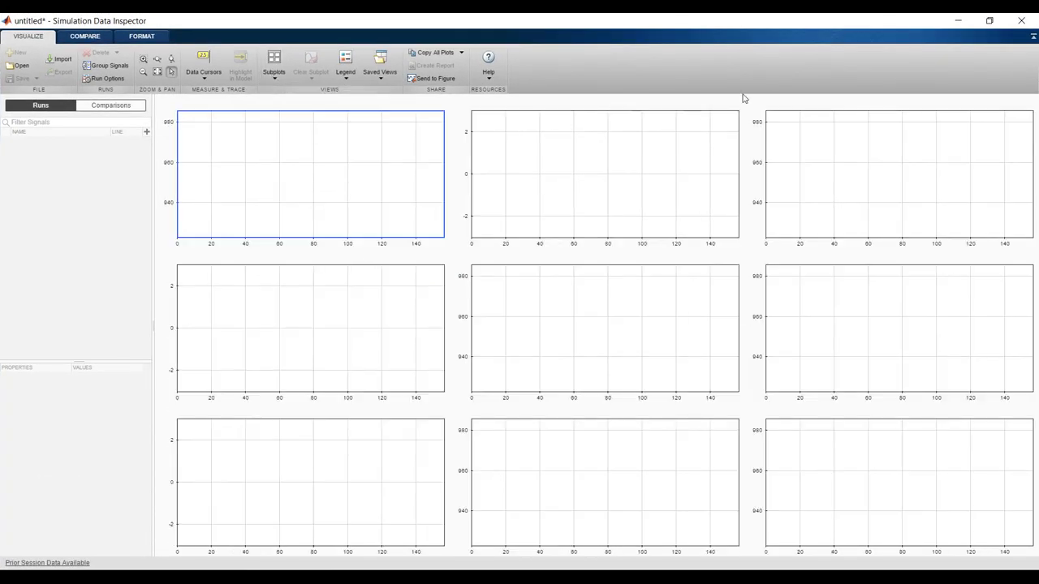
{"action": "left_click", "coordinate": [1021, 20]}
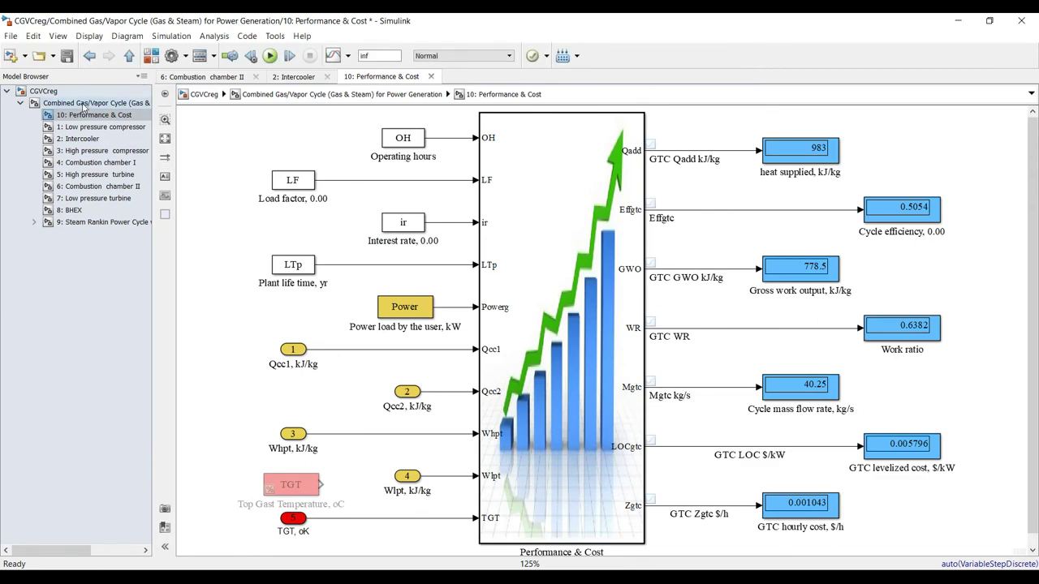
Return to the overall cycle diagram and set Combustion chamber I's top gas temperature to 600
{"action": "left_click", "coordinate": [83, 104]}
{"action": "double_click", "coordinate": [748, 260]}
{"action": "left_click_drag", "start_coordinate": [662, 301], "coordinate": [292, 142]}
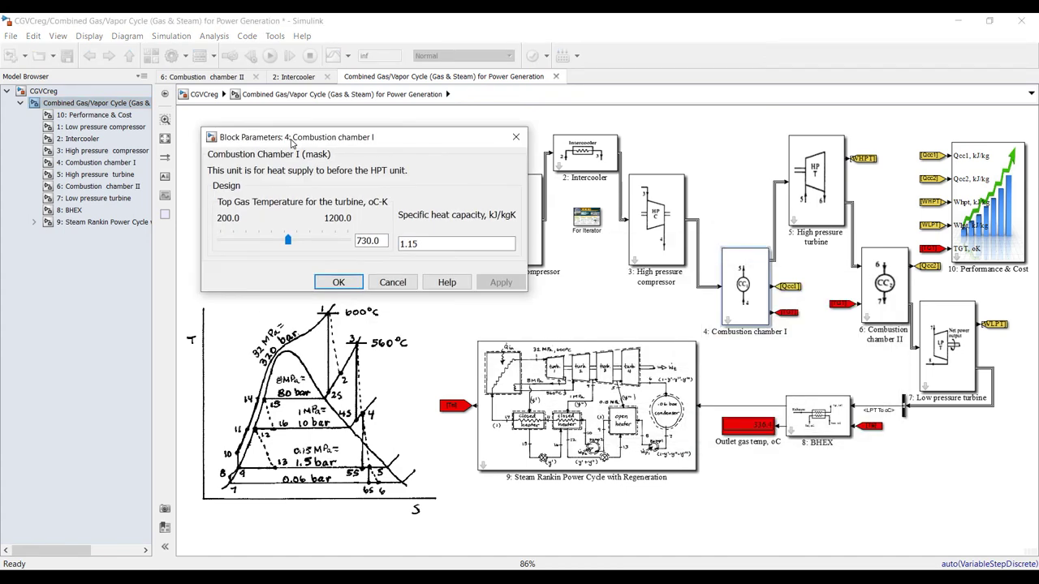
{"action": "double_click", "coordinate": [370, 237]}
{"action": "type", "text": "600"}
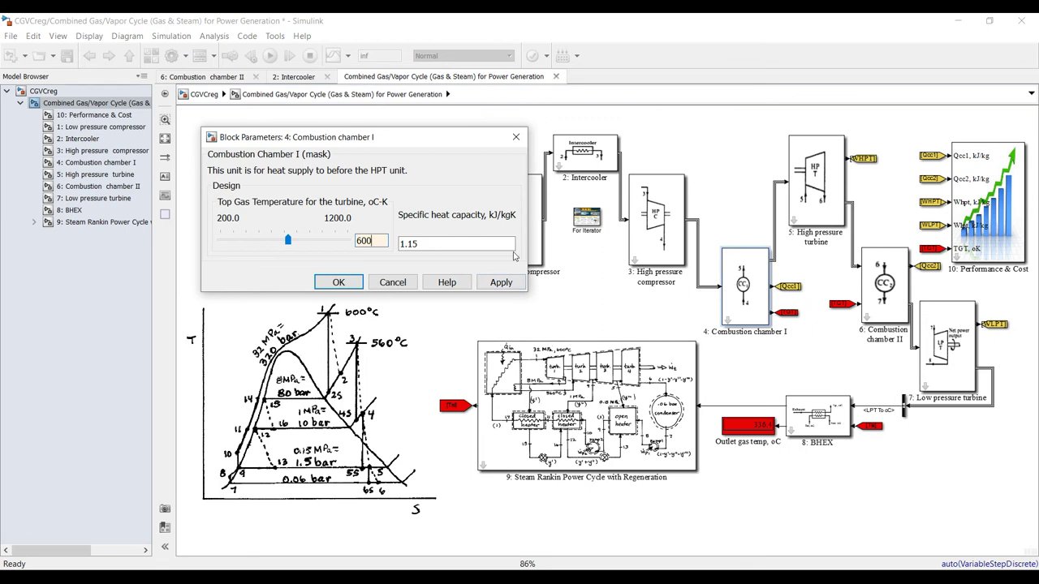
Open the Performance & Cost subsystem and apply the 600 °C top gas temperature in Combustion chamber I's parameters
{"action": "left_click", "coordinate": [552, 583]}
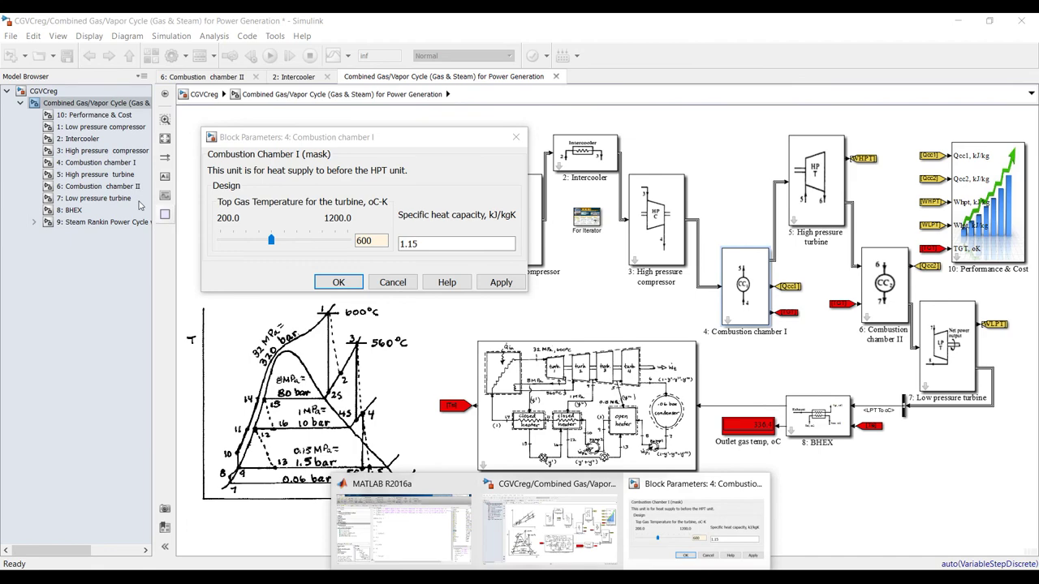
{"action": "left_click", "coordinate": [90, 115]}
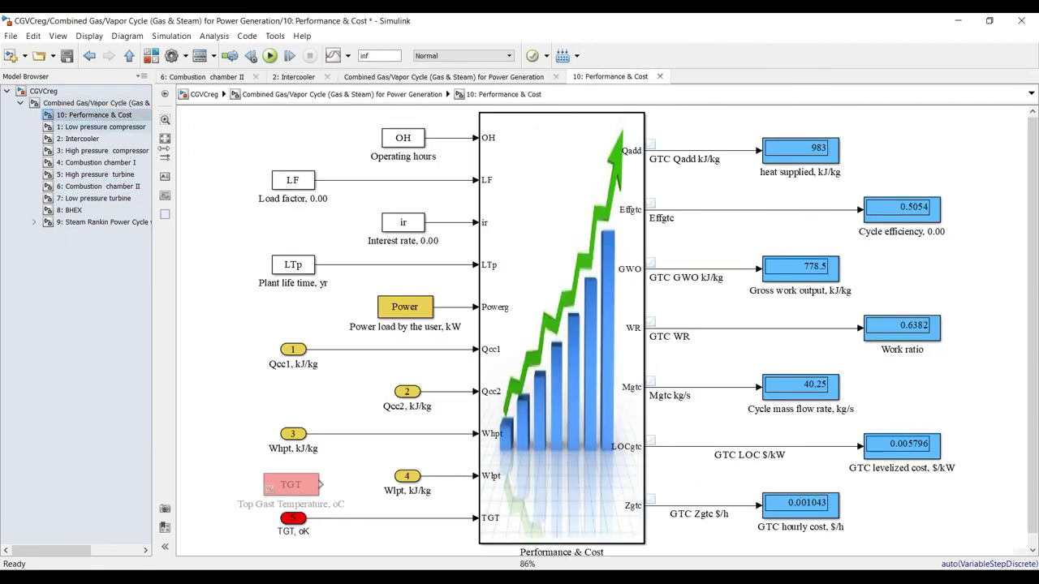
{"action": "mouse_move", "coordinate": [557, 581]}
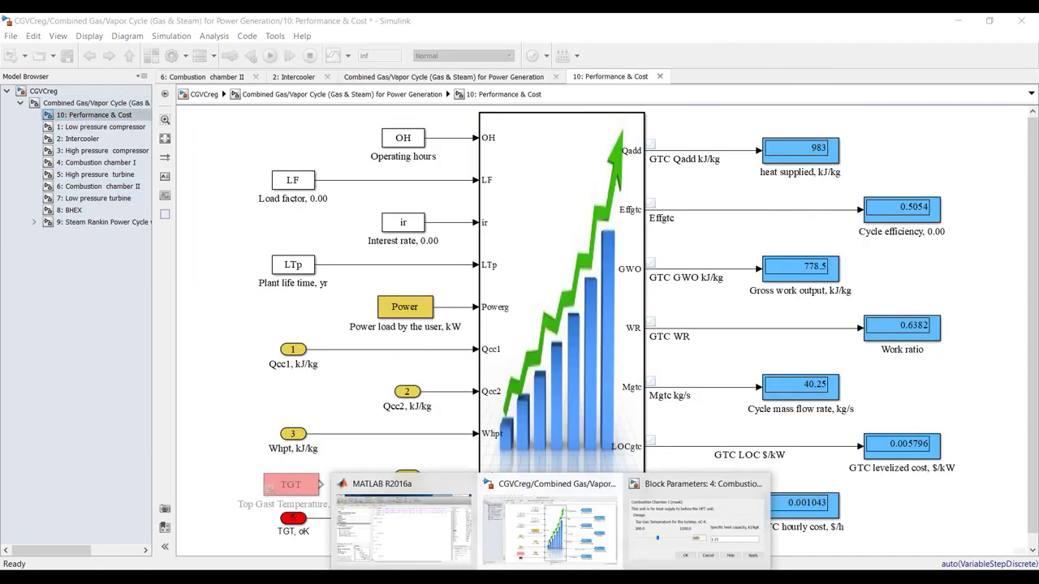
{"action": "left_click", "coordinate": [653, 523]}
{"action": "left_click", "coordinate": [505, 284]}
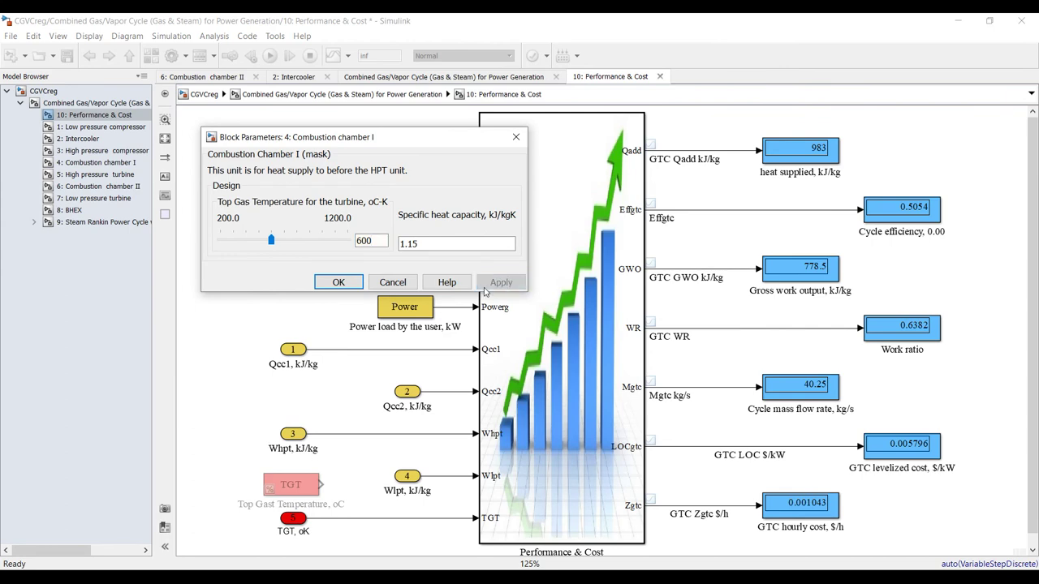
Set the Steam Rankin Power Cycle block's top cycle pressure to 150 bar, apply it and return to the Performance & Cost subsystem
{"action": "mouse_move", "coordinate": [557, 582]}
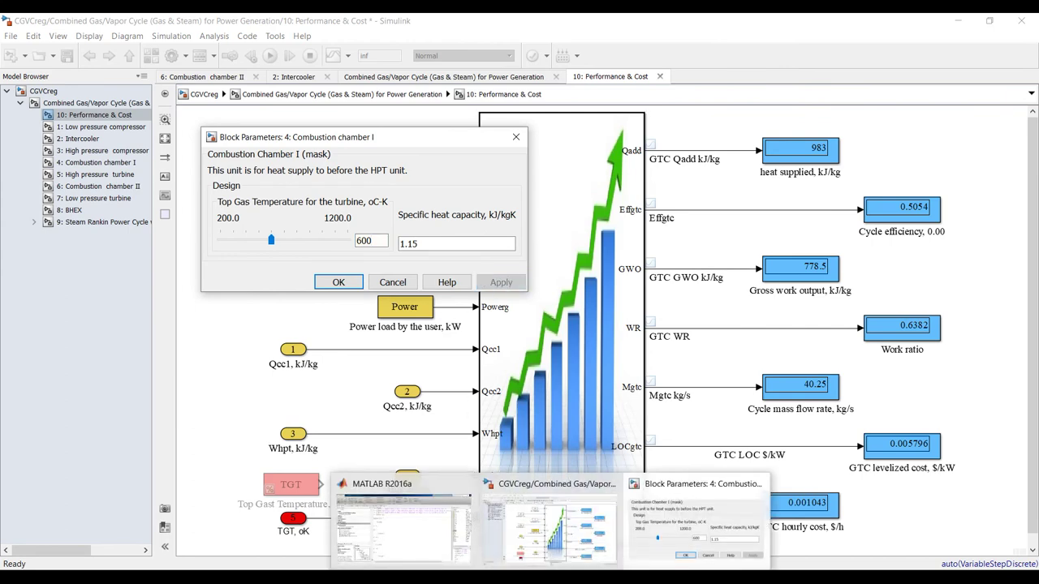
{"action": "left_click", "coordinate": [96, 103]}
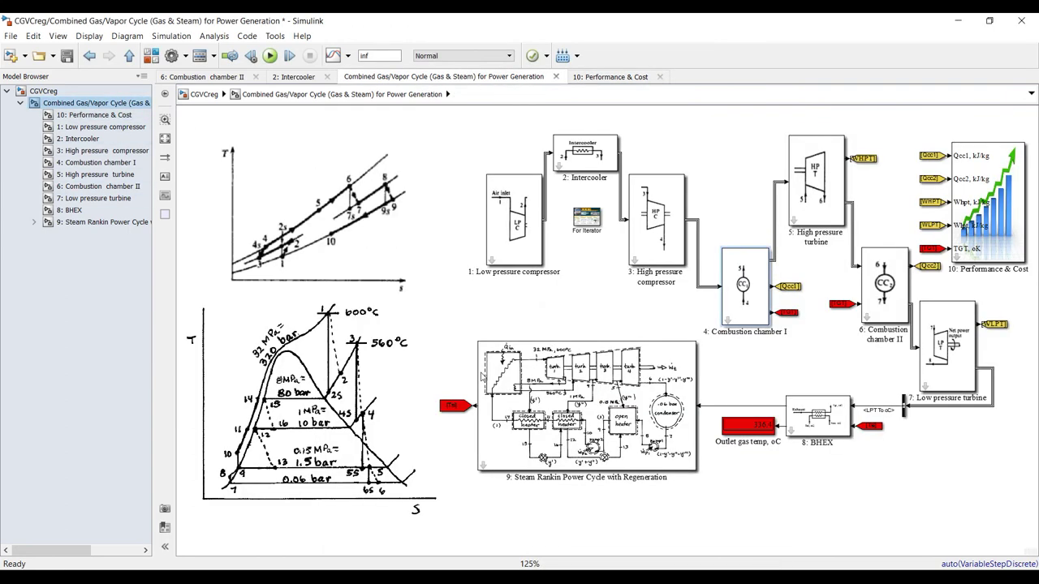
{"action": "double_click", "coordinate": [586, 405]}
{"action": "double_click", "coordinate": [502, 394]}
{"action": "type", "text": "150"}
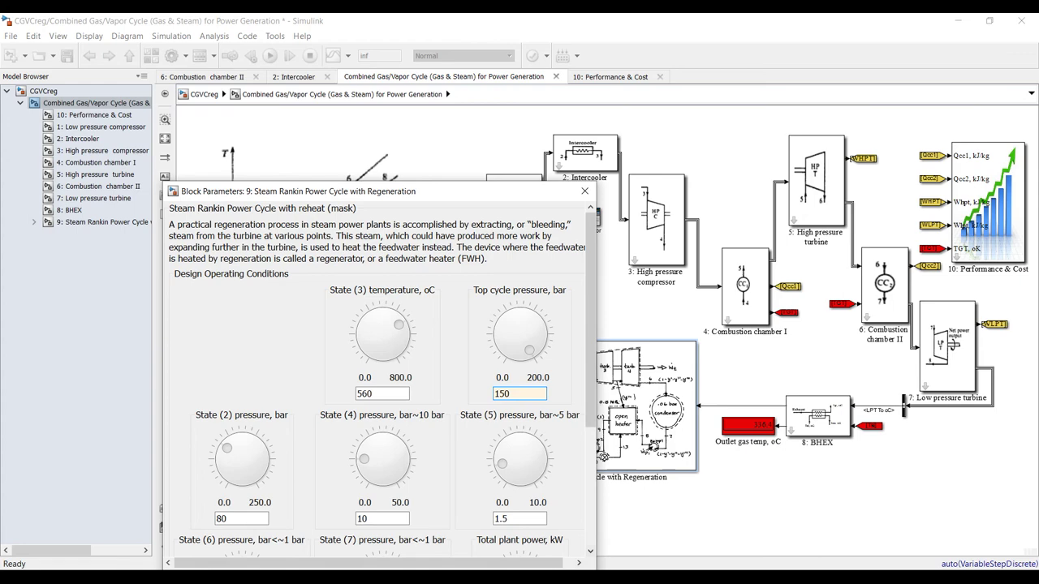
{"action": "left_click", "coordinate": [93, 116]}
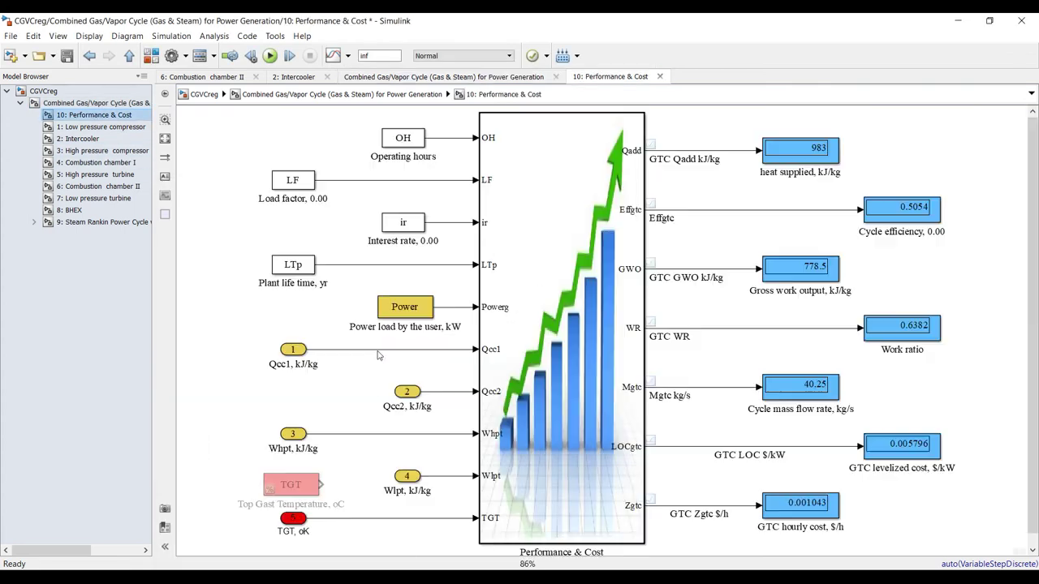
{"action": "left_click", "coordinate": [551, 580]}
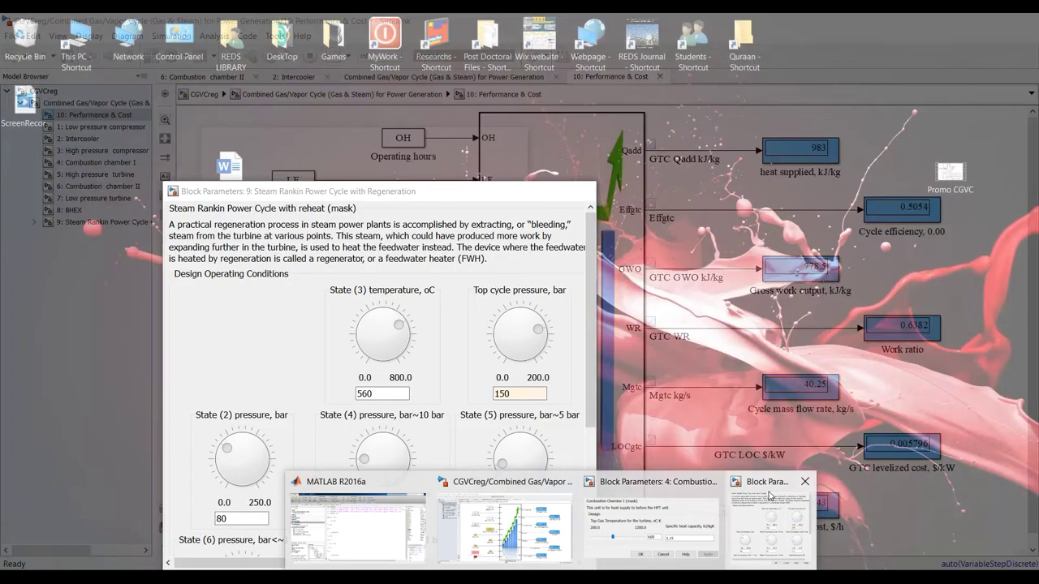
{"action": "left_click", "coordinate": [772, 524]}
{"action": "left_click_drag", "start_coordinate": [503, 195], "coordinate": [838, 72]}
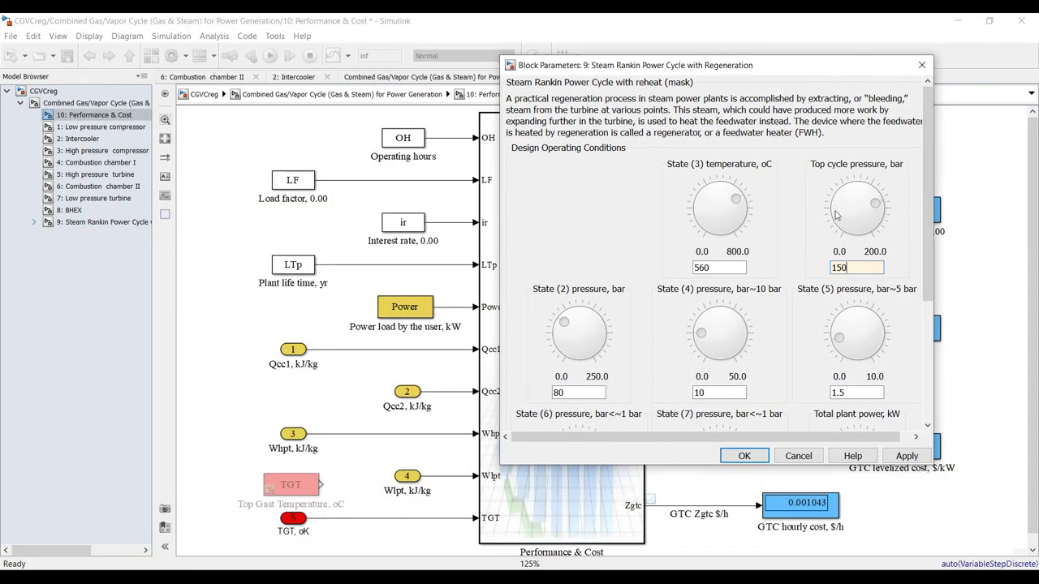
Save the model and start the simulation from the Performance & Cost view
{"action": "left_click", "coordinate": [551, 581]}
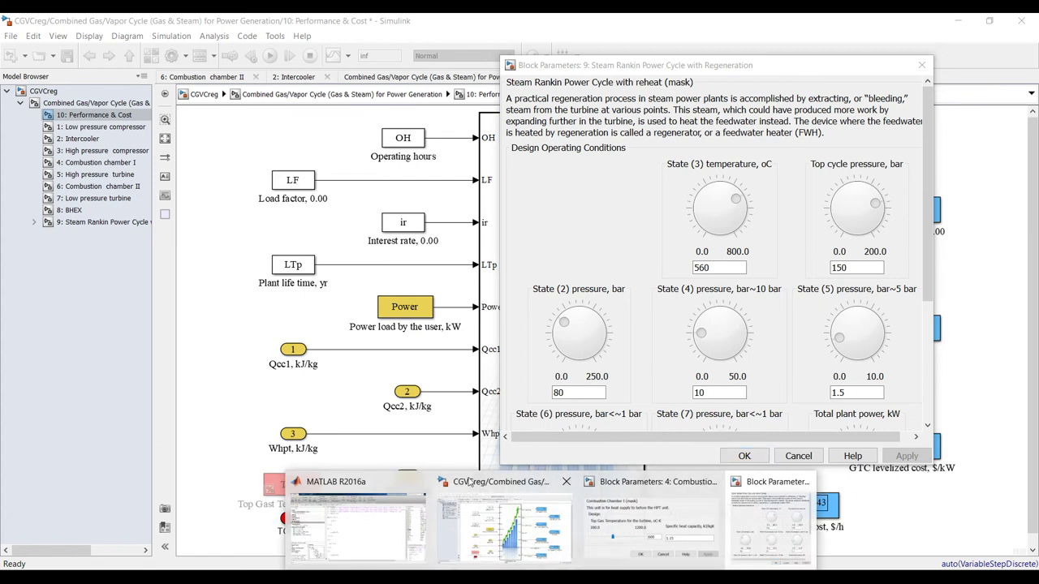
{"action": "left_click", "coordinate": [252, 144]}
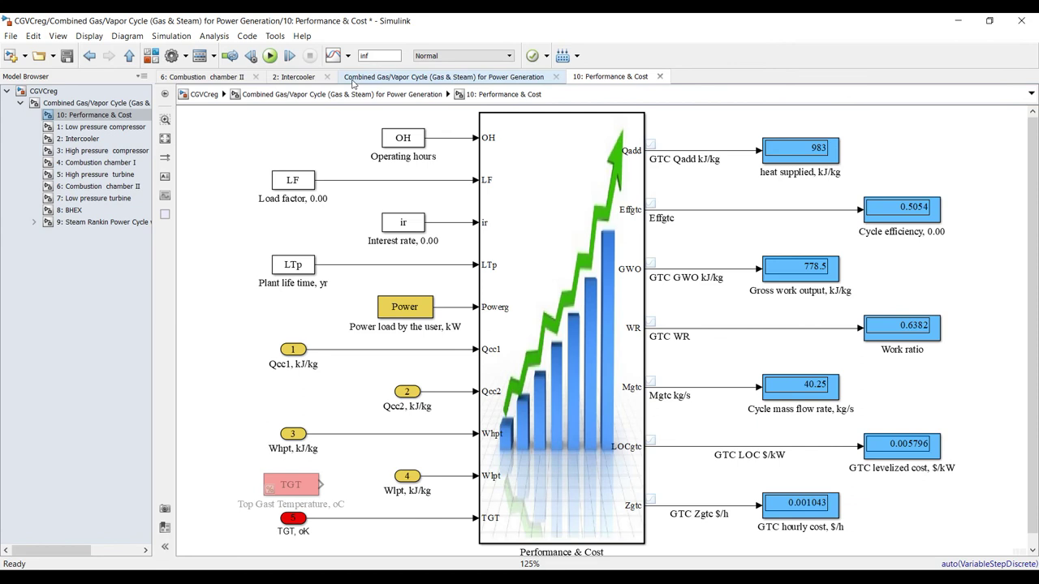
{"action": "left_click", "coordinate": [68, 55]}
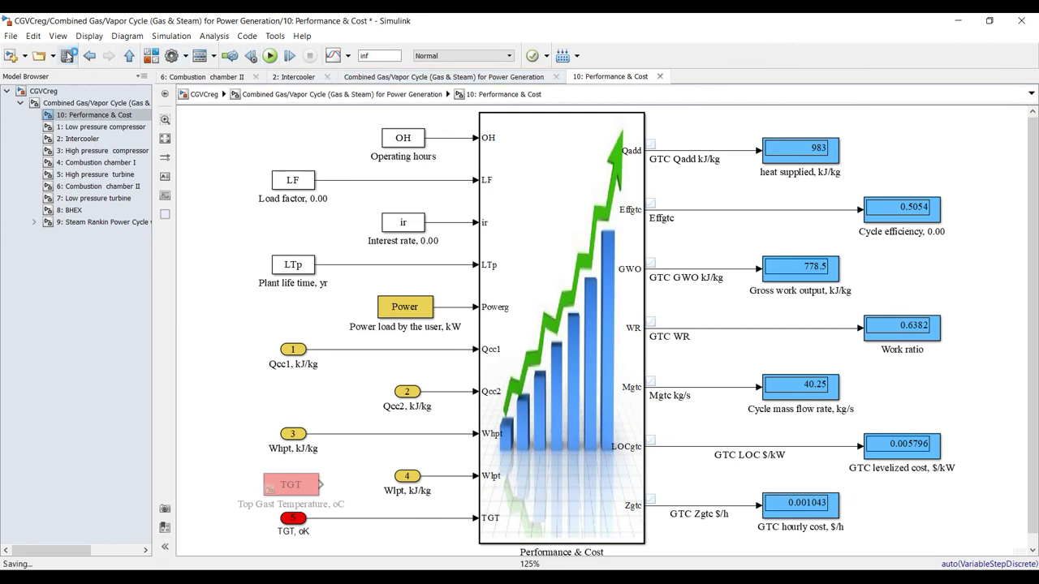
{"action": "left_click", "coordinate": [269, 55]}
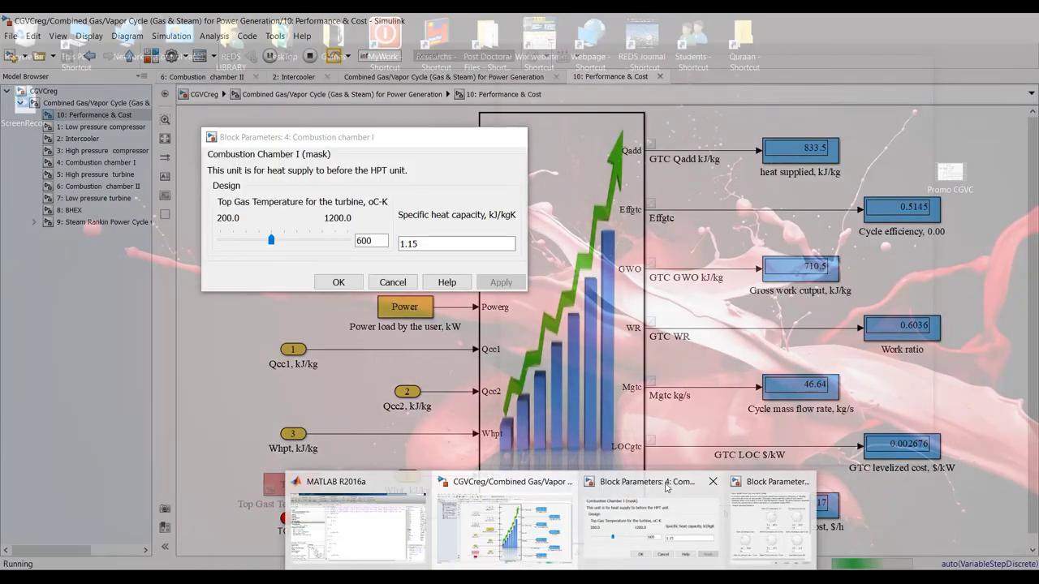
Raise Combustion chamber I's top gas temperature in small increments to 710 °C while the simulation runs
{"action": "left_click", "coordinate": [666, 487]}
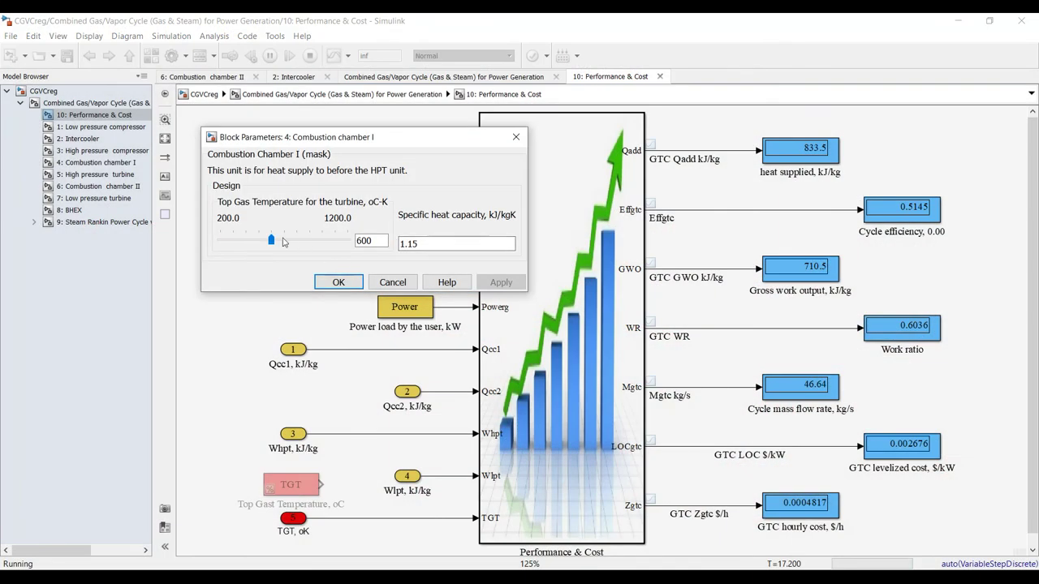
{"action": "left_click_drag", "start_coordinate": [271, 243], "coordinate": [272, 242]}
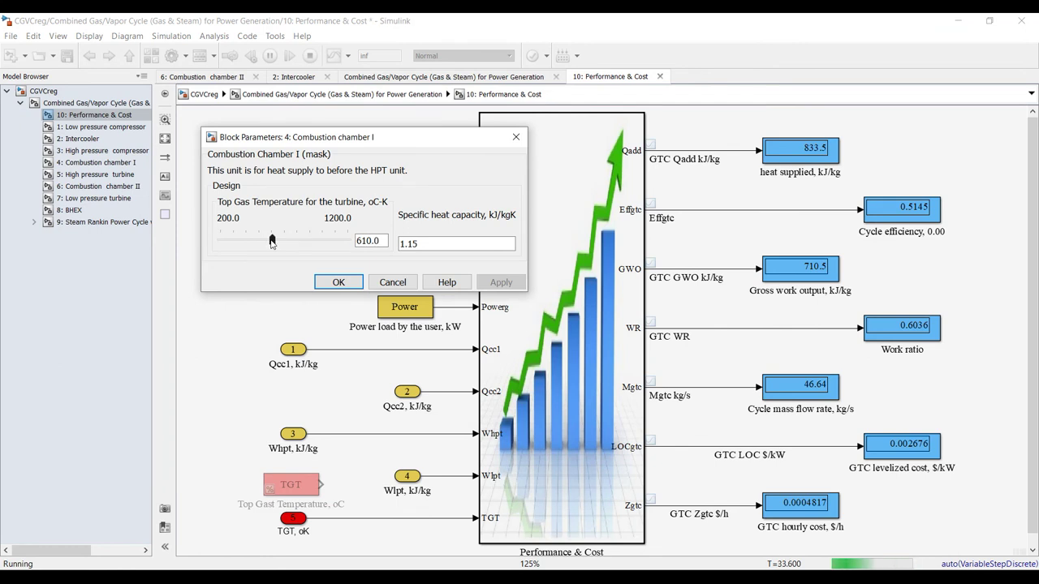
{"action": "key", "text": "Right"}
{"action": "key", "text": "Right"}
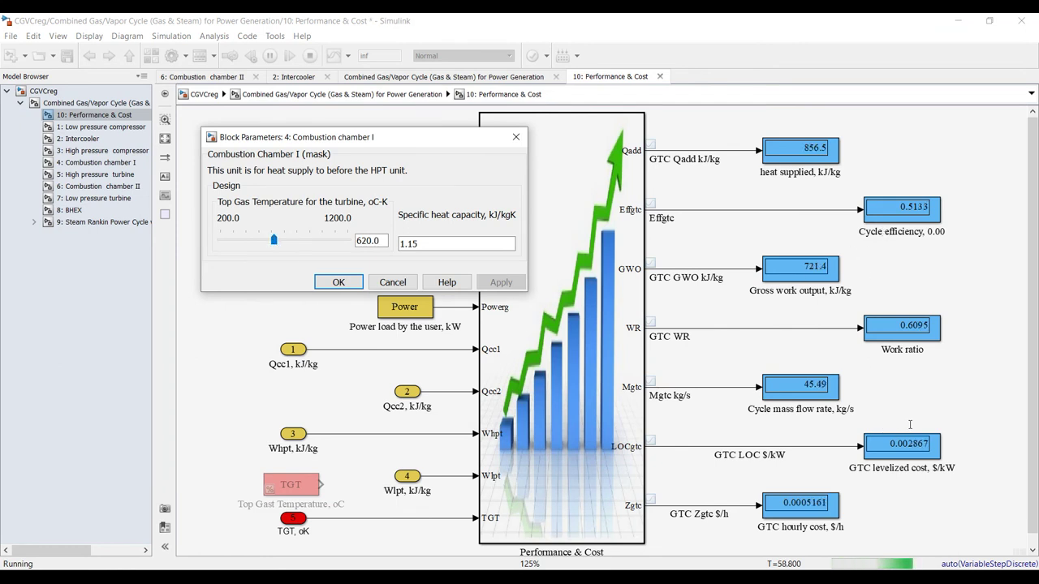
{"action": "key", "text": "Right"}
{"action": "key", "text": "Right"}
{"action": "key", "text": "Right"}
{"action": "key", "text": "Right"}
{"action": "key", "text": "Right"}
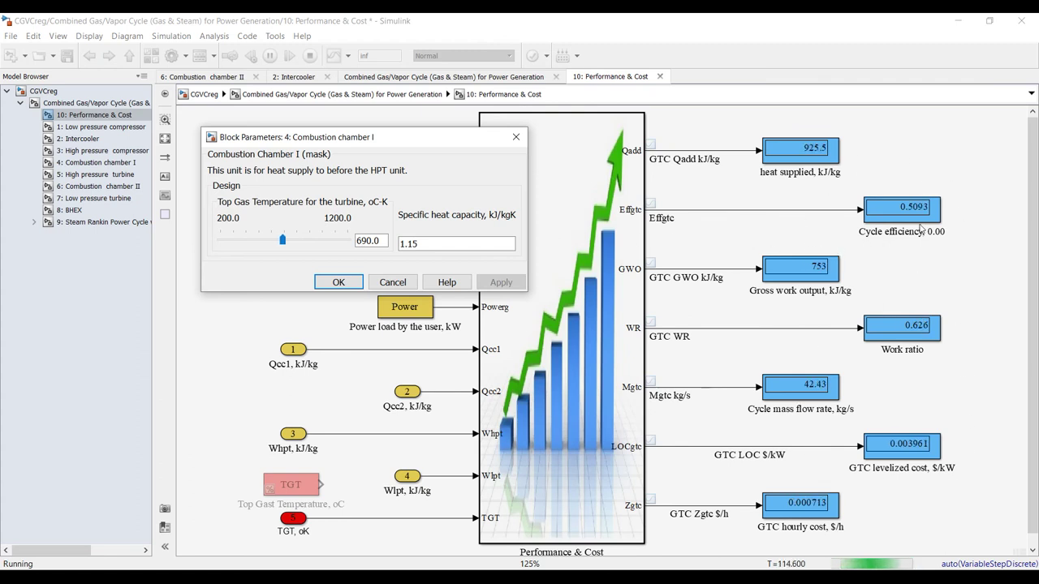
{"action": "key", "text": "Right"}
{"action": "key", "text": "Right"}
{"action": "key", "text": "Right"}
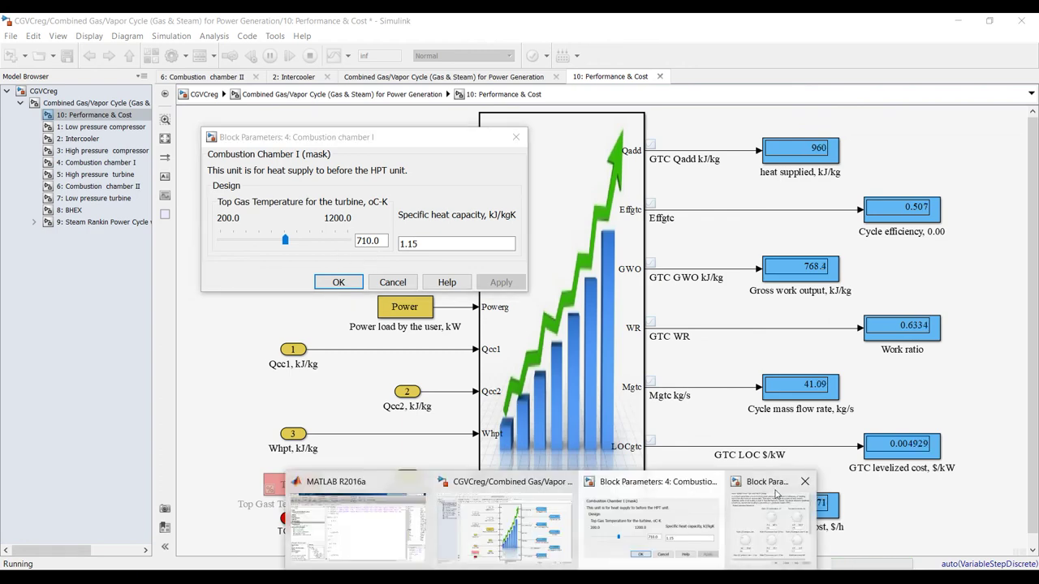
Raise the Steam Rankin Power Cycle's top cycle pressure to 160 bar in the running simulation
{"action": "left_click", "coordinate": [836, 511]}
{"action": "left_click_drag", "start_coordinate": [810, 76], "coordinate": [497, 60]}
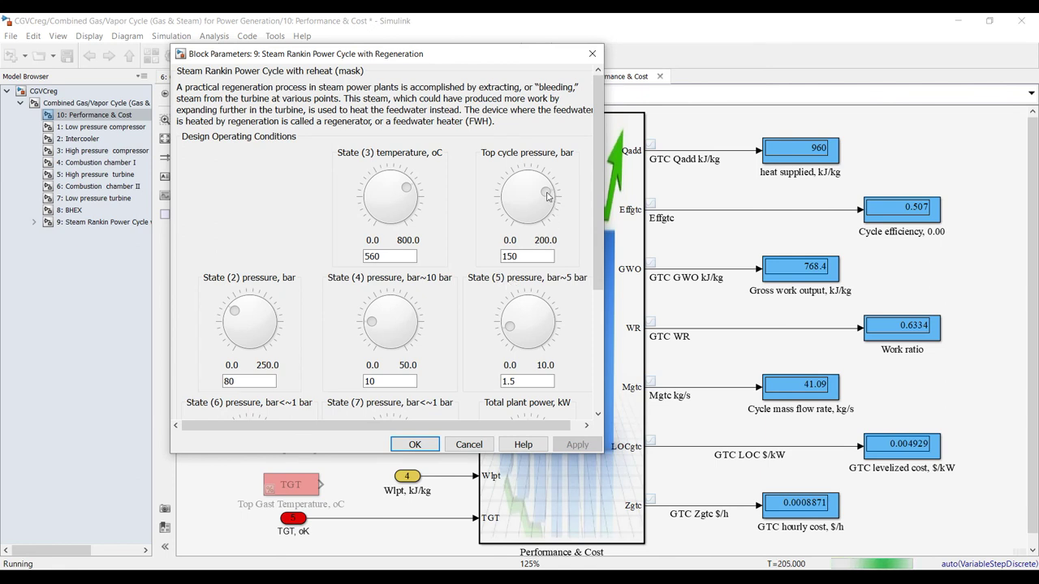
{"action": "left_click_drag", "start_coordinate": [547, 196], "coordinate": [549, 235]}
{"action": "left_click_drag", "start_coordinate": [557, 289], "coordinate": [538, 290]}
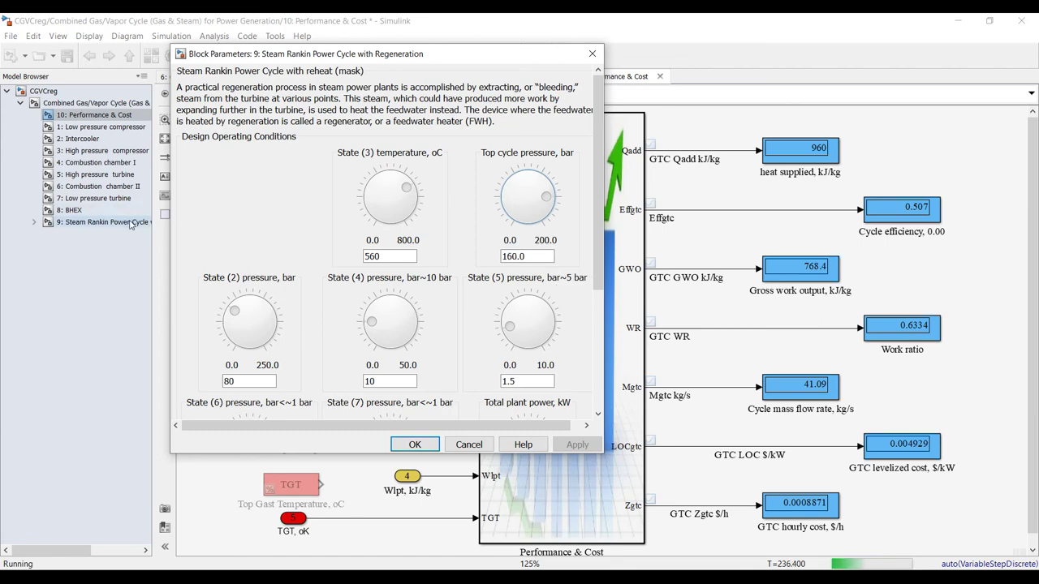
Open the Steam Rankin Power Cycle subsystem at its SRC performance displays and raise the top cycle pressure to 164 bar
{"action": "double_click", "coordinate": [130, 225]}
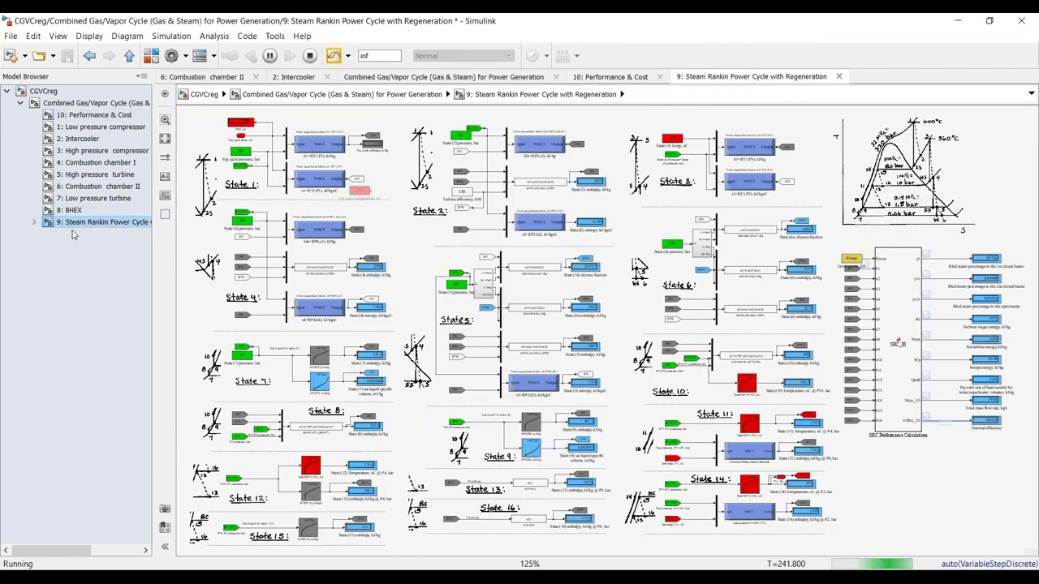
{"action": "scroll", "coordinate": [1021, 280], "scroll_direction": "up", "scroll_amount": 3}
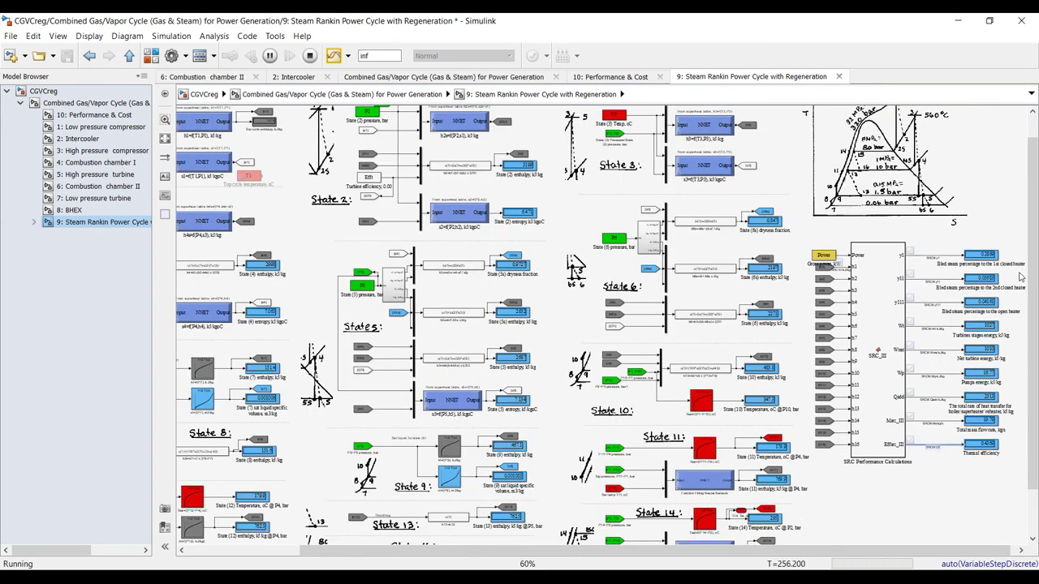
{"action": "left_click", "coordinate": [549, 578]}
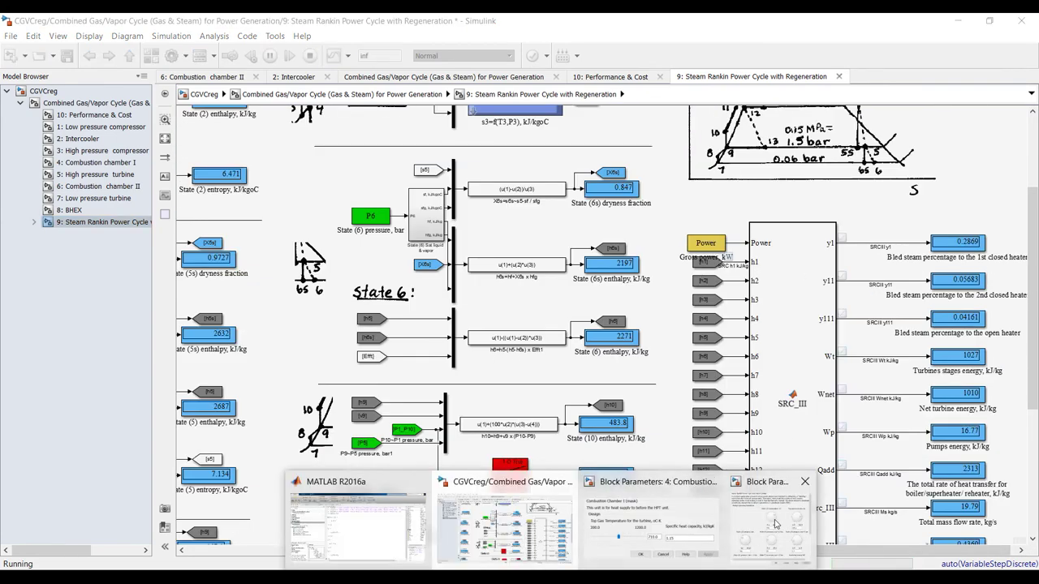
{"action": "left_click", "coordinate": [768, 485]}
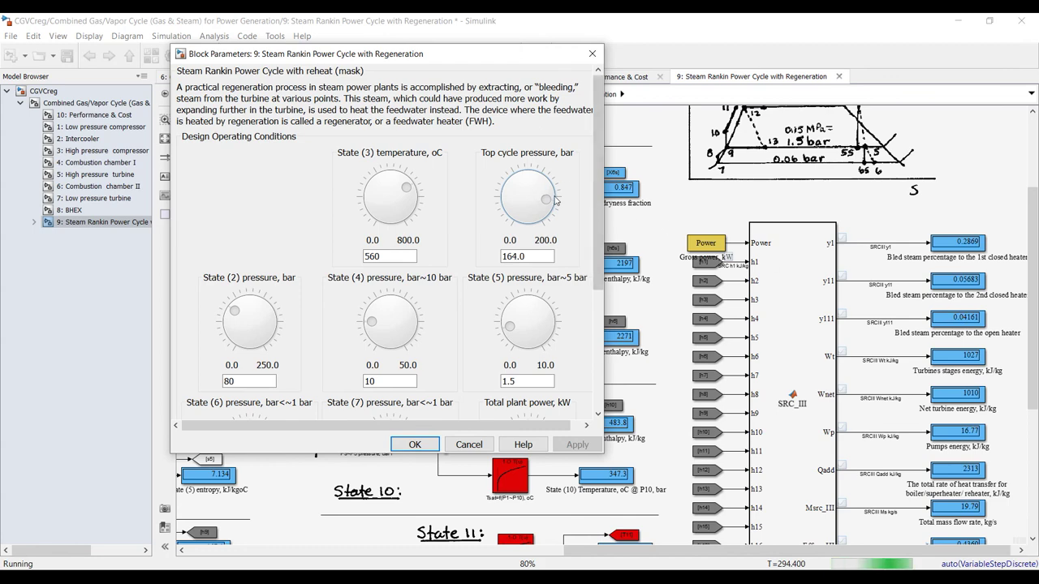
{"action": "left_click", "coordinate": [1035, 433]}
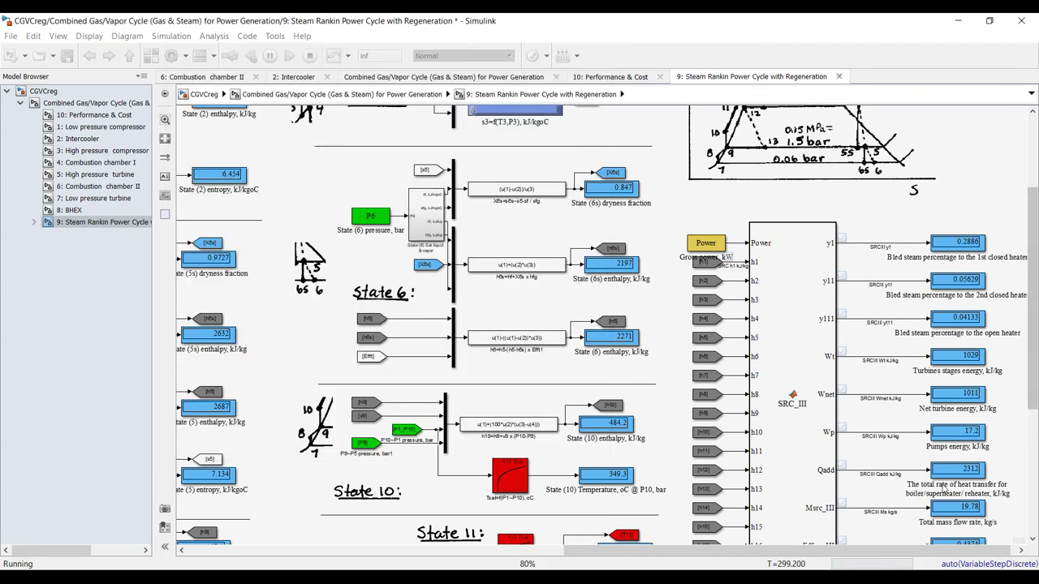
{"action": "scroll", "coordinate": [1035, 433], "scroll_direction": "down", "scroll_amount": 3}
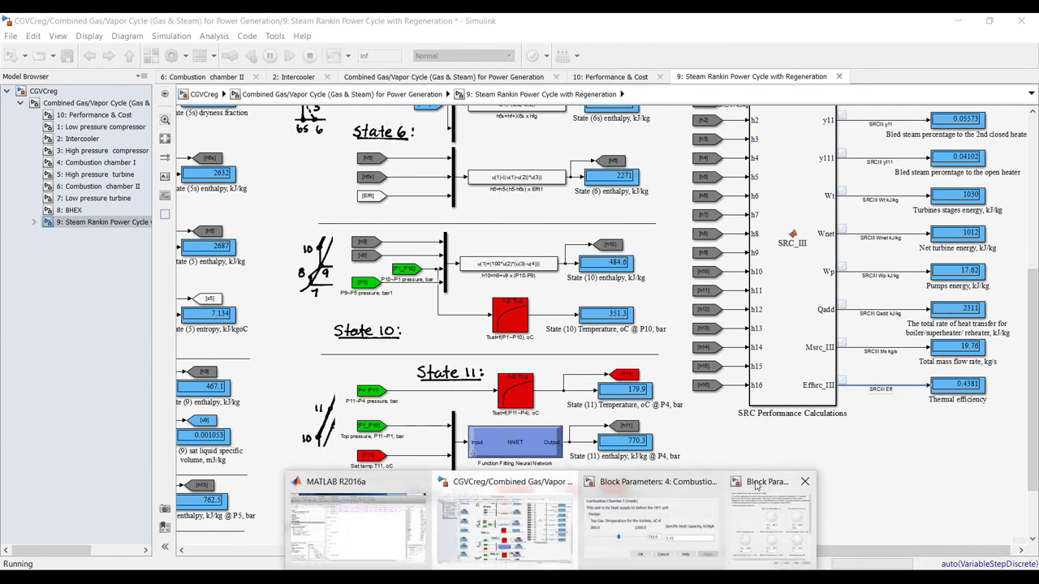
Raise the steam cycle's top cycle pressure gradually to 198 bar beside the SRC performance displays
{"action": "left_click", "coordinate": [759, 505]}
{"action": "left_click", "coordinate": [550, 205]}
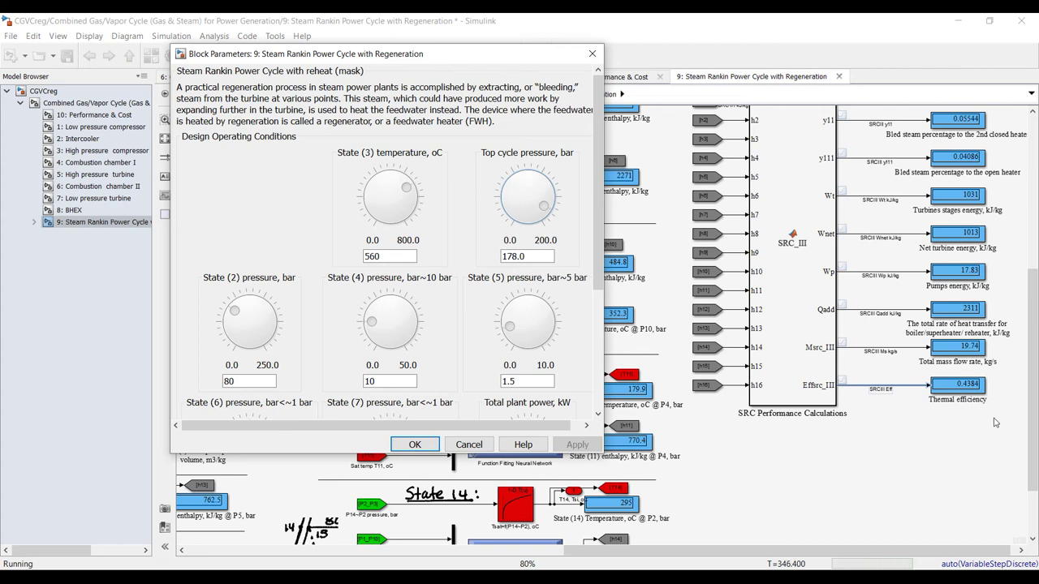
{"action": "key", "text": "Up"}
{"action": "key", "text": "Up"}
{"action": "key", "text": "Up"}
{"action": "key", "text": "Up"}
{"action": "key", "text": "Up"}
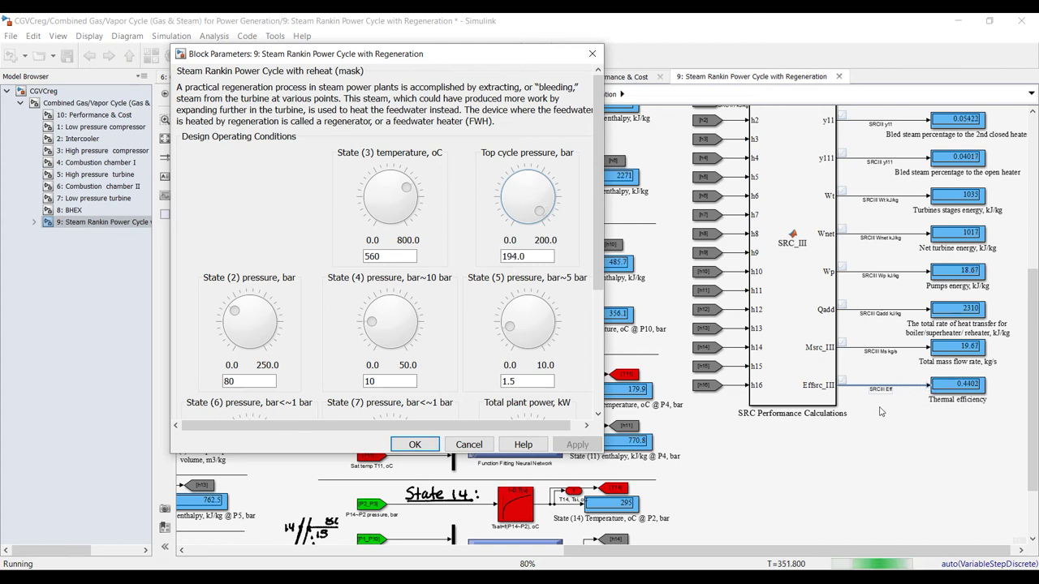
{"action": "key", "text": "Up"}
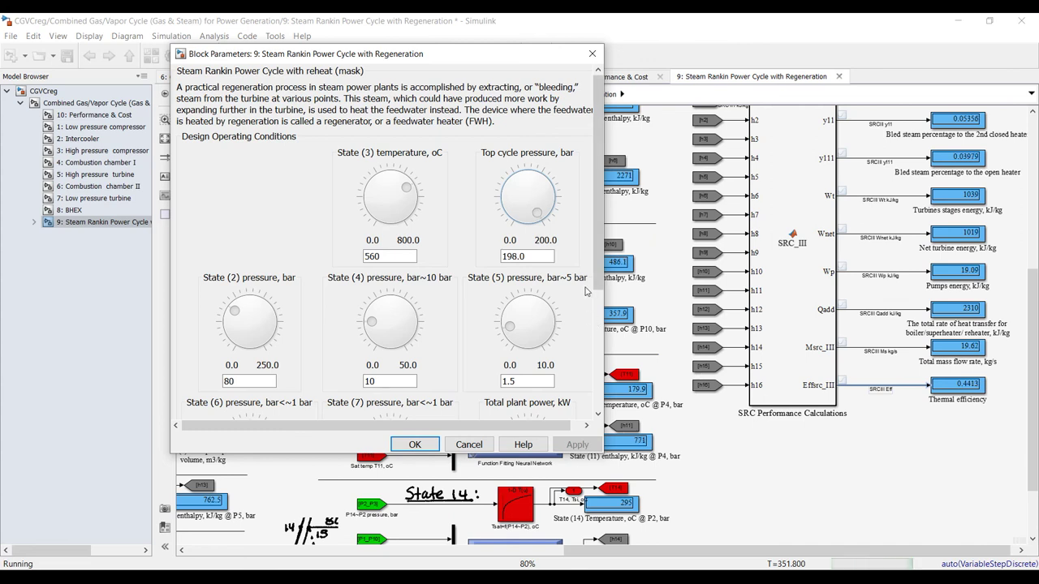
Increase the steam cycle's total plant power stepwise to 100000 kW and accept the block parameters
{"action": "left_click_drag", "start_coordinate": [598, 284], "coordinate": [598, 419]}
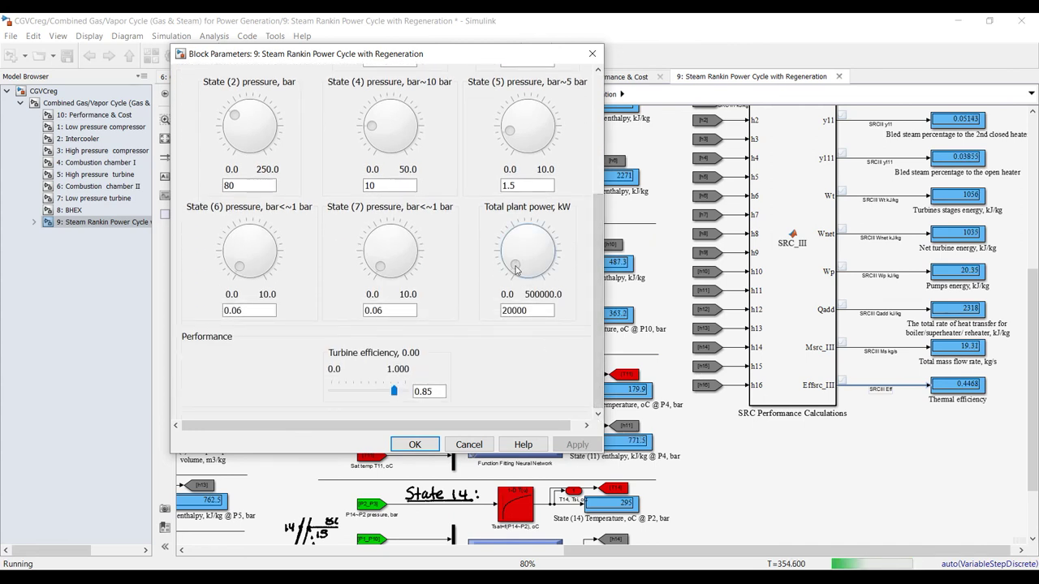
{"action": "left_click", "coordinate": [514, 270]}
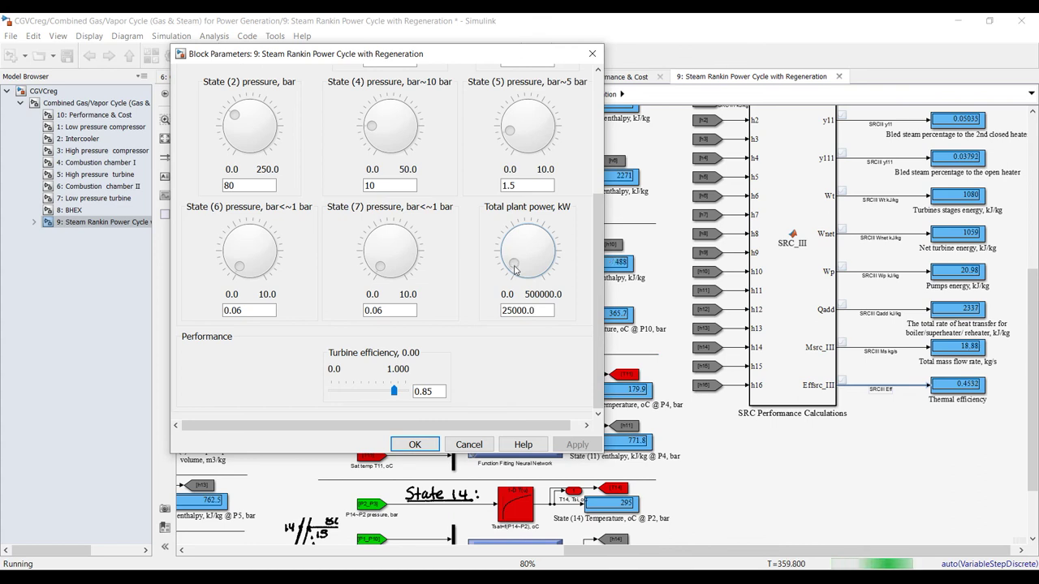
{"action": "left_click", "coordinate": [514, 270]}
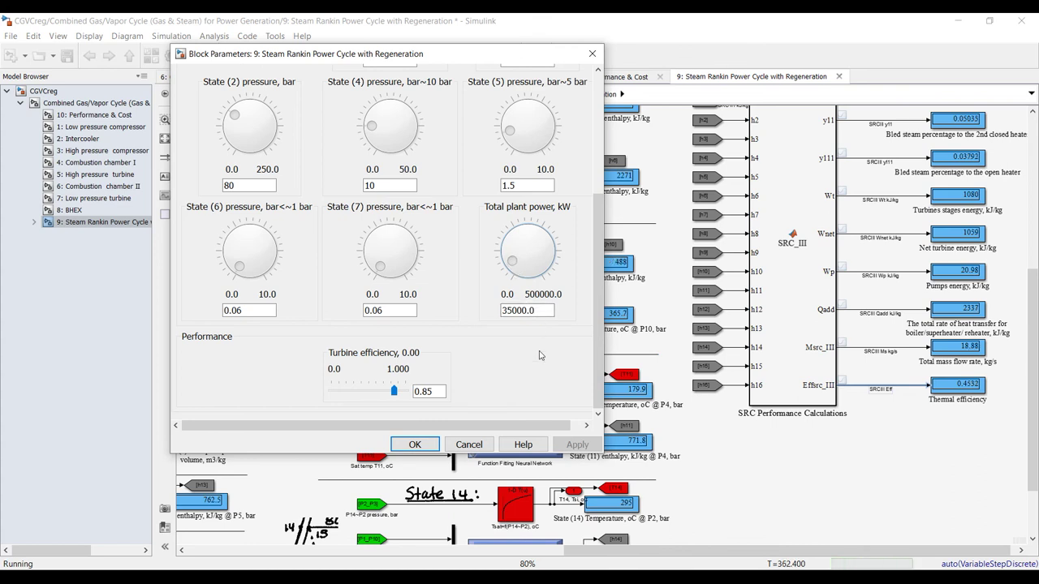
{"action": "key", "text": "Up"}
{"action": "key", "text": "Up"}
{"action": "key", "text": "Up"}
{"action": "key", "text": "Up"}
{"action": "key", "text": "Up"}
{"action": "key", "text": "Up"}
{"action": "key", "text": "Up"}
{"action": "key", "text": "Up"}
{"action": "key", "text": "Up"}
{"action": "key", "text": "Up"}
{"action": "key", "text": "Up"}
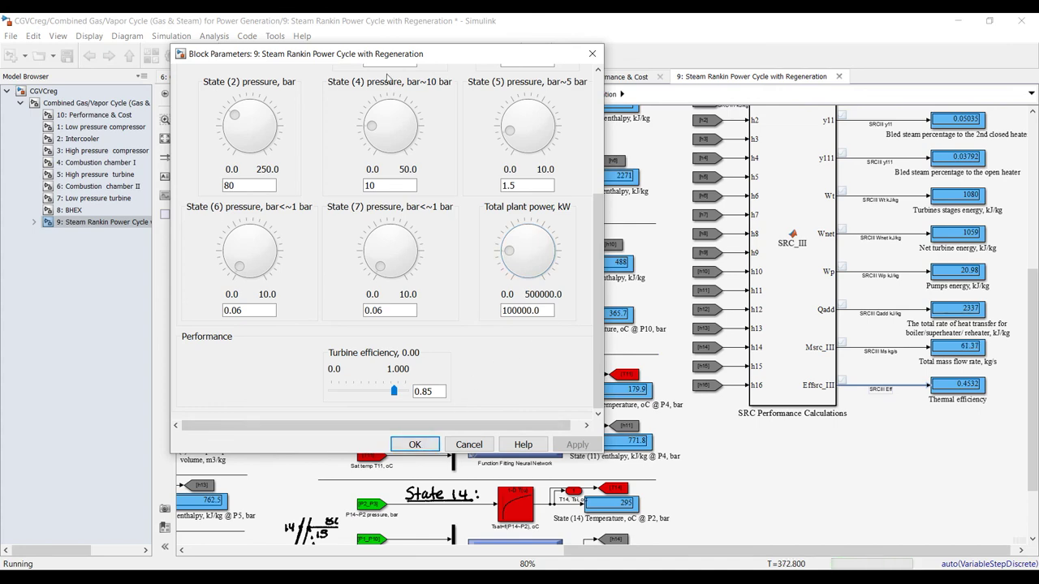
{"action": "left_click", "coordinate": [414, 445]}
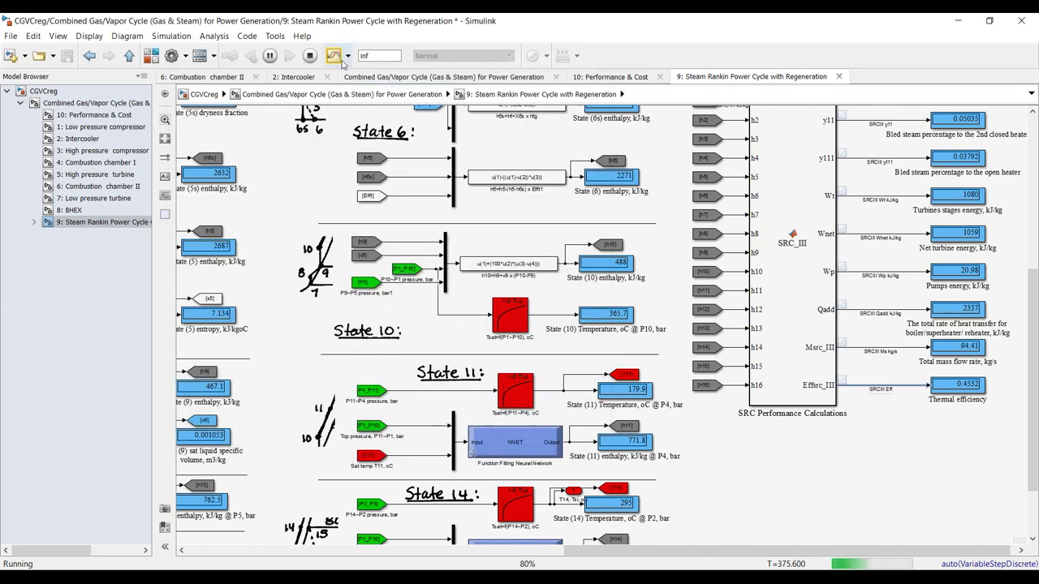
Stop the running simulation, fit the whole steam cycle diagram in view, and open the Simulation Data Inspector with its full signal list shown
{"action": "left_click", "coordinate": [310, 55]}
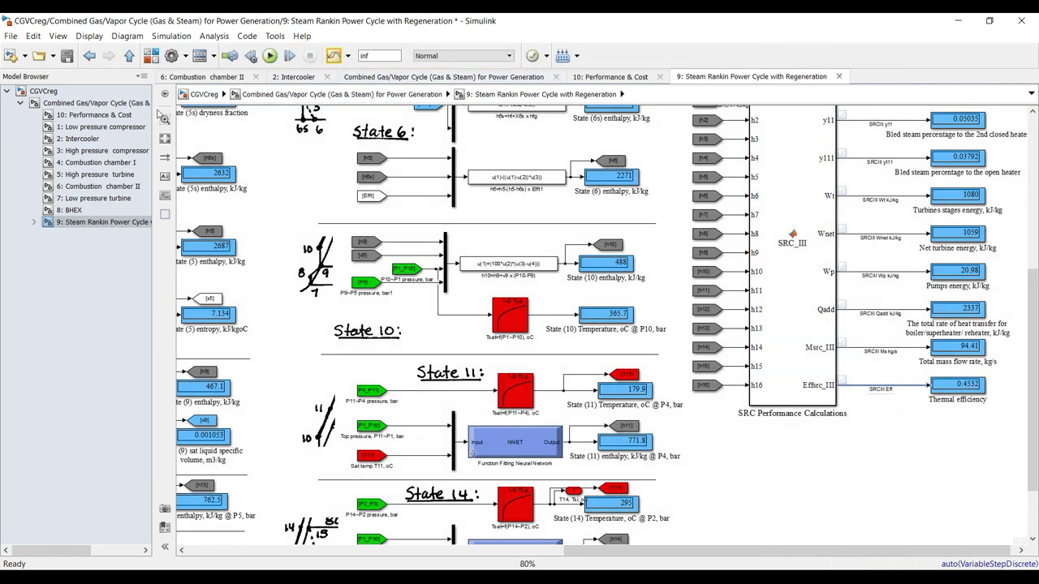
{"action": "left_click", "coordinate": [165, 138]}
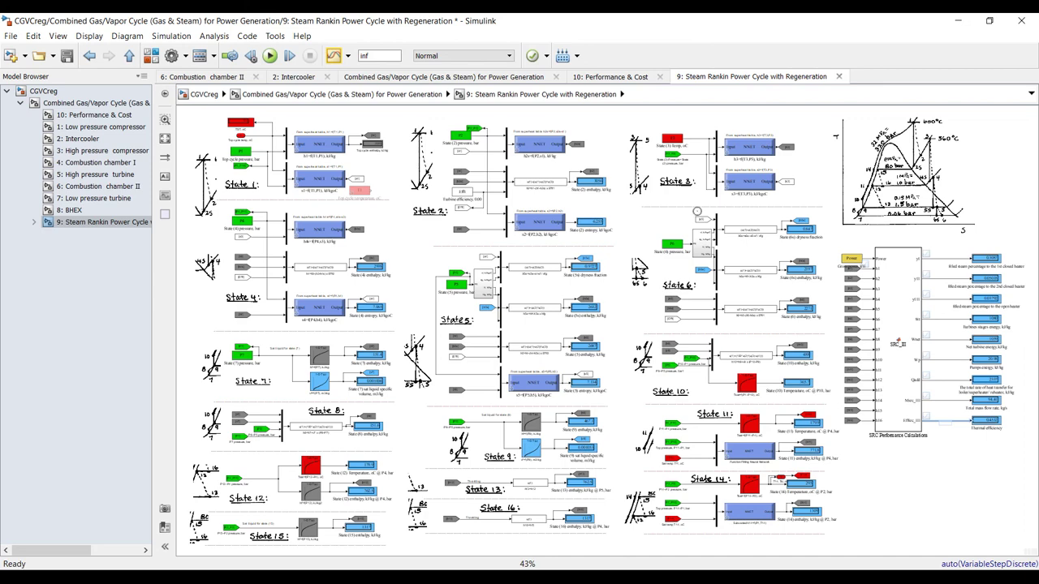
{"action": "left_click", "coordinate": [333, 56]}
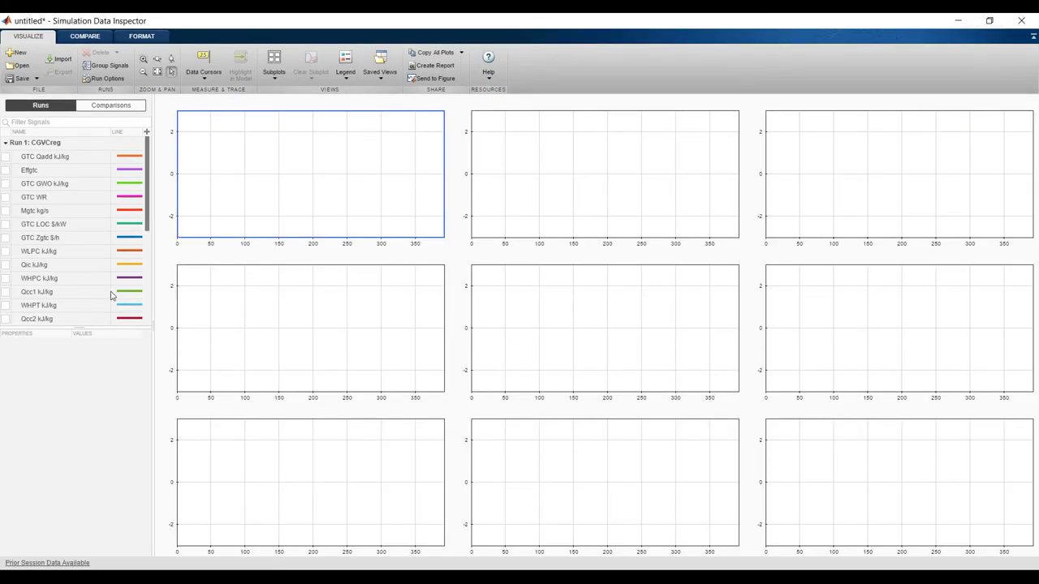
{"action": "left_click_drag", "start_coordinate": [78, 328], "coordinate": [85, 542]}
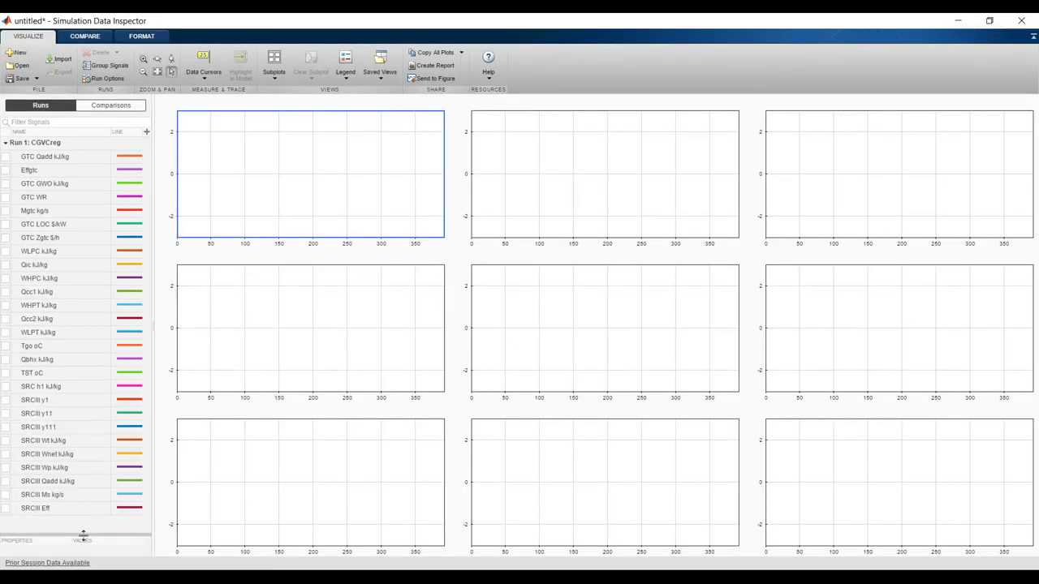
Plot GTC Qadd, Effgtc and GTC GWO in the three separate subplots of the first row
{"action": "left_click", "coordinate": [6, 157]}
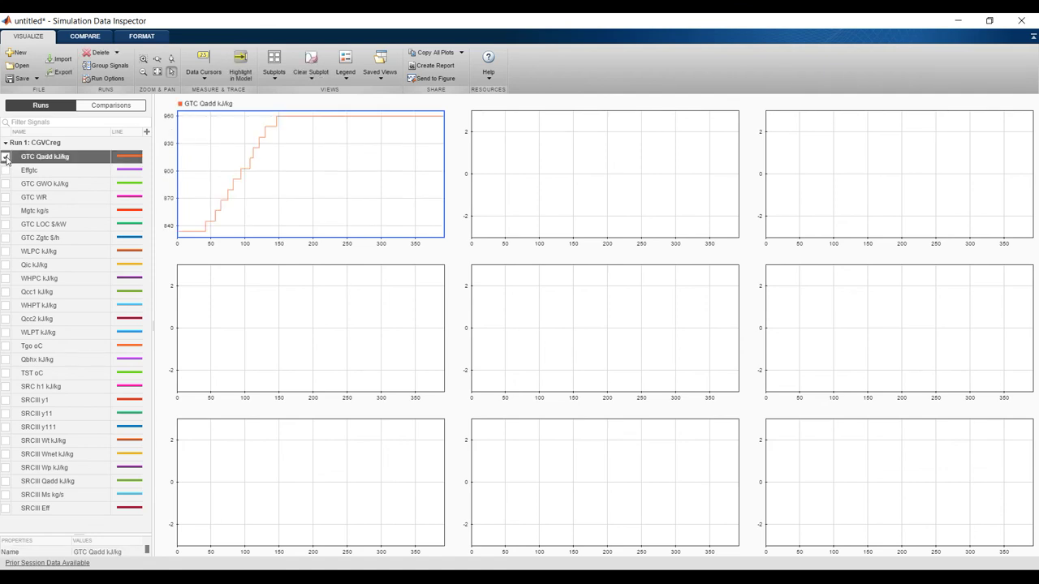
{"action": "left_click", "coordinate": [6, 156]}
{"action": "left_click", "coordinate": [5, 156]}
{"action": "left_click", "coordinate": [523, 142]}
{"action": "left_click", "coordinate": [5, 171]}
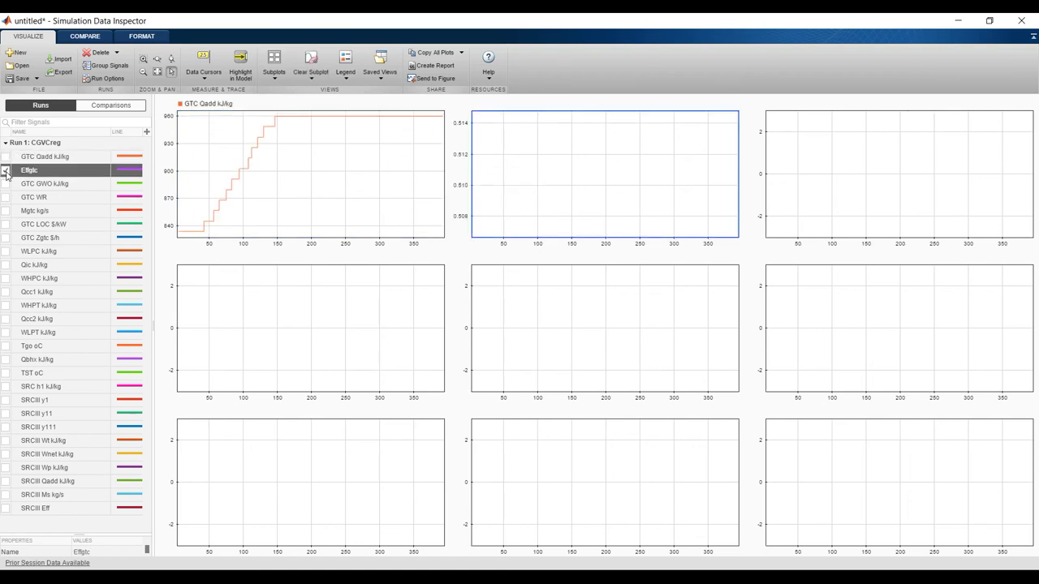
{"action": "left_click", "coordinate": [849, 132]}
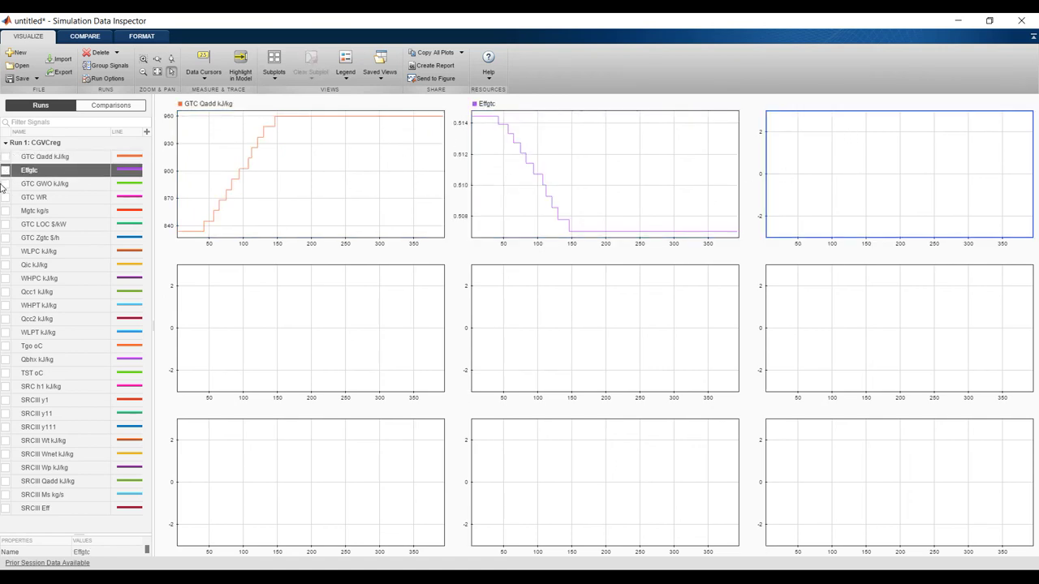
{"action": "left_click", "coordinate": [5, 183]}
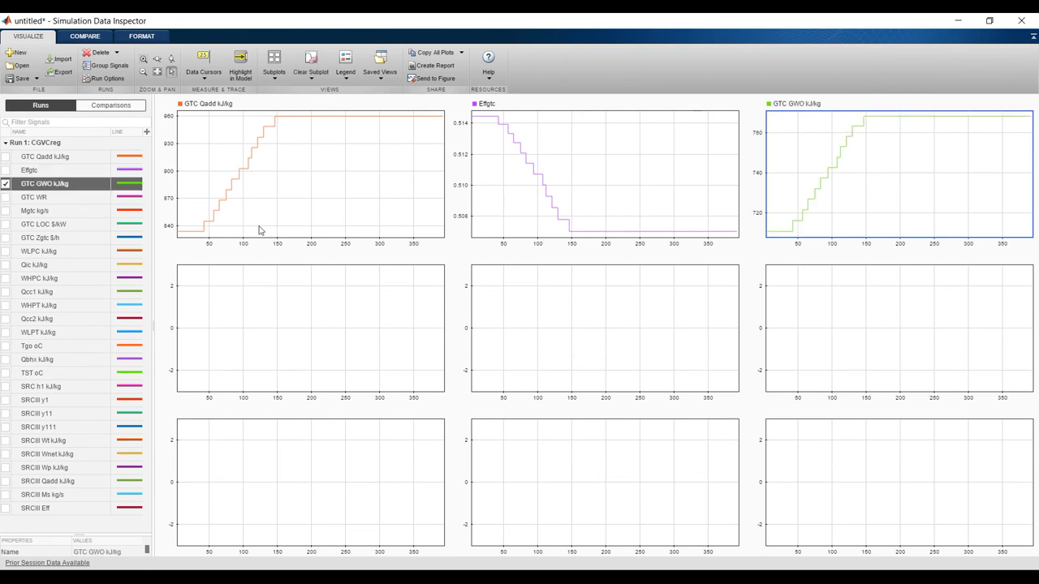
Plot GTC WR, Mgtc and GTC LOC in the three separate subplots of the second row
{"action": "left_click", "coordinate": [294, 308]}
{"action": "left_click", "coordinate": [6, 197]}
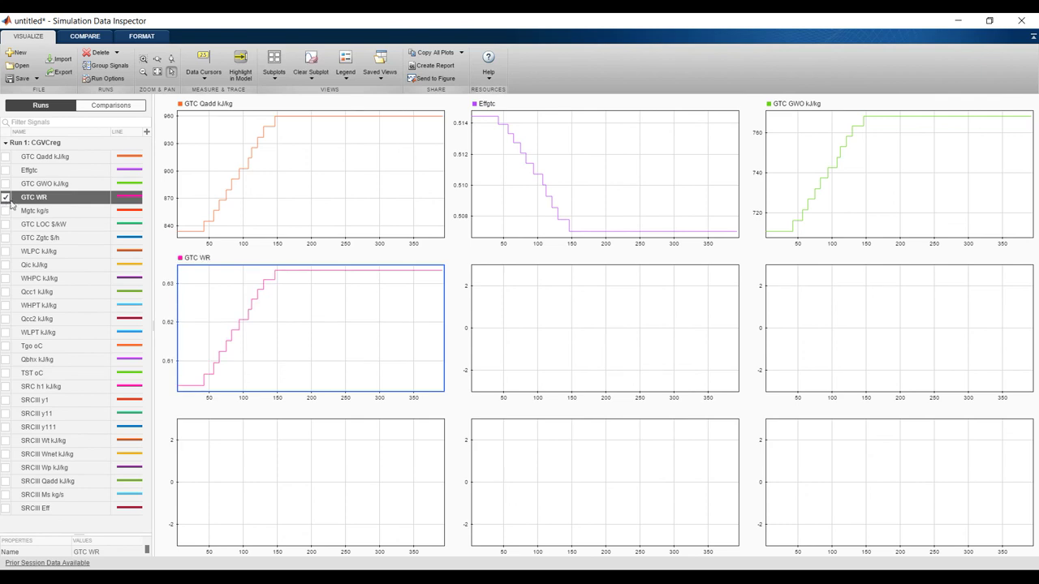
{"action": "left_click", "coordinate": [535, 294]}
{"action": "left_click", "coordinate": [5, 211]}
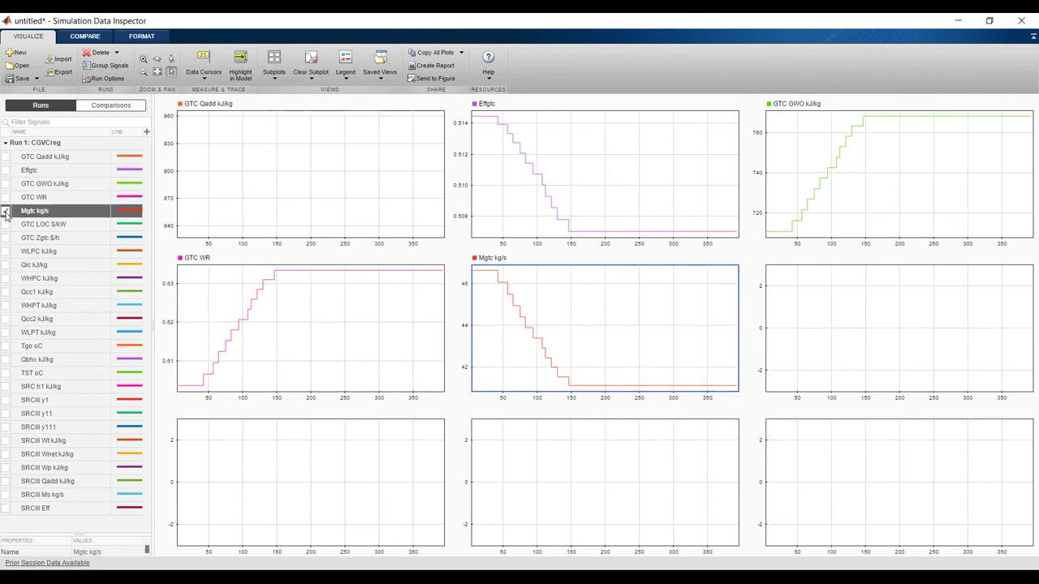
{"action": "left_click", "coordinate": [786, 307]}
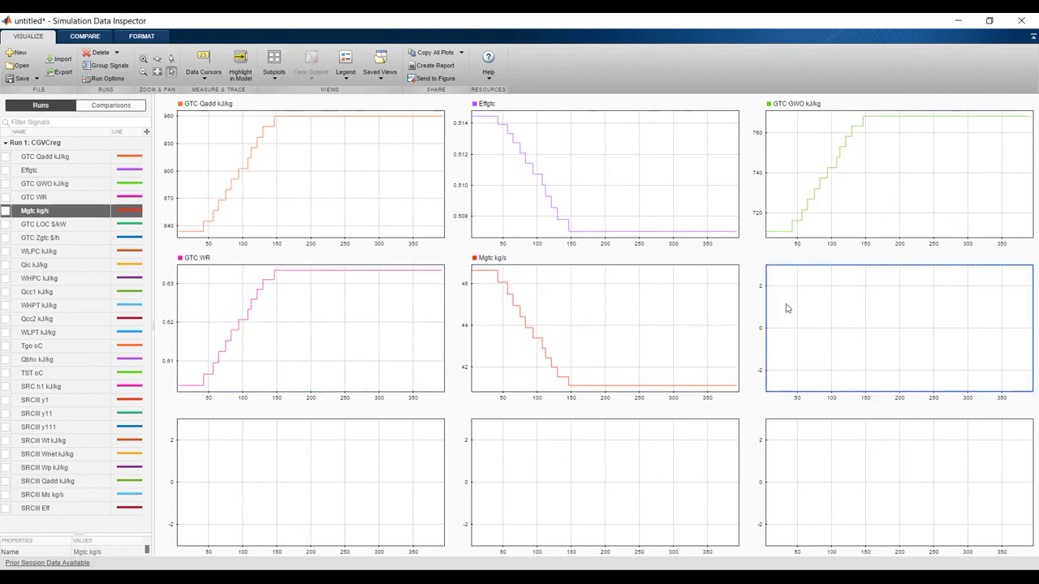
{"action": "left_click", "coordinate": [6, 225]}
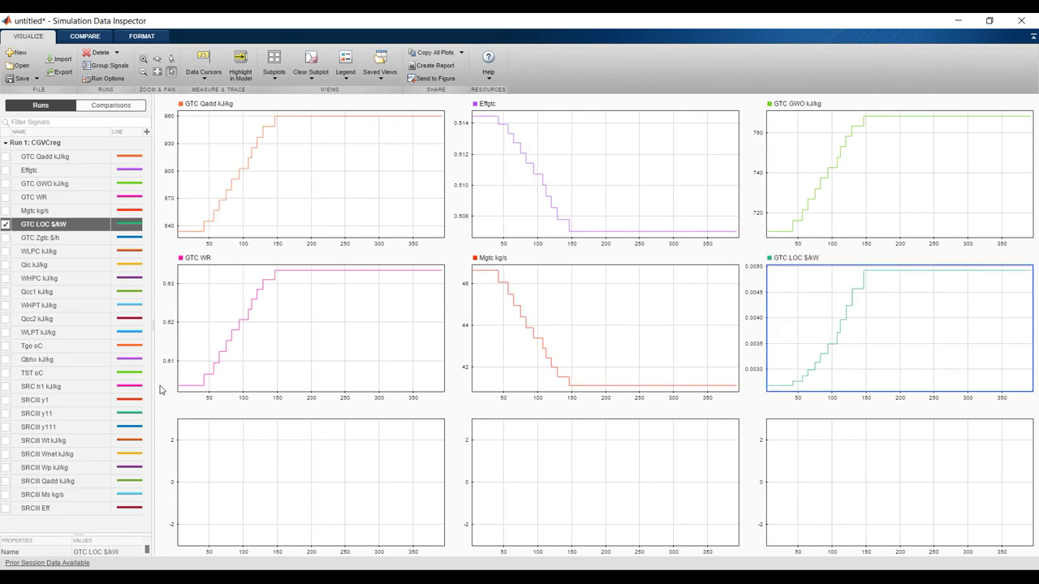
Plot SRCIII Eff and SRCIII Ms in the first two third-row subplots, and SRCIII Qadd, Wnet and Wt together in the last one
{"action": "left_click", "coordinate": [261, 471]}
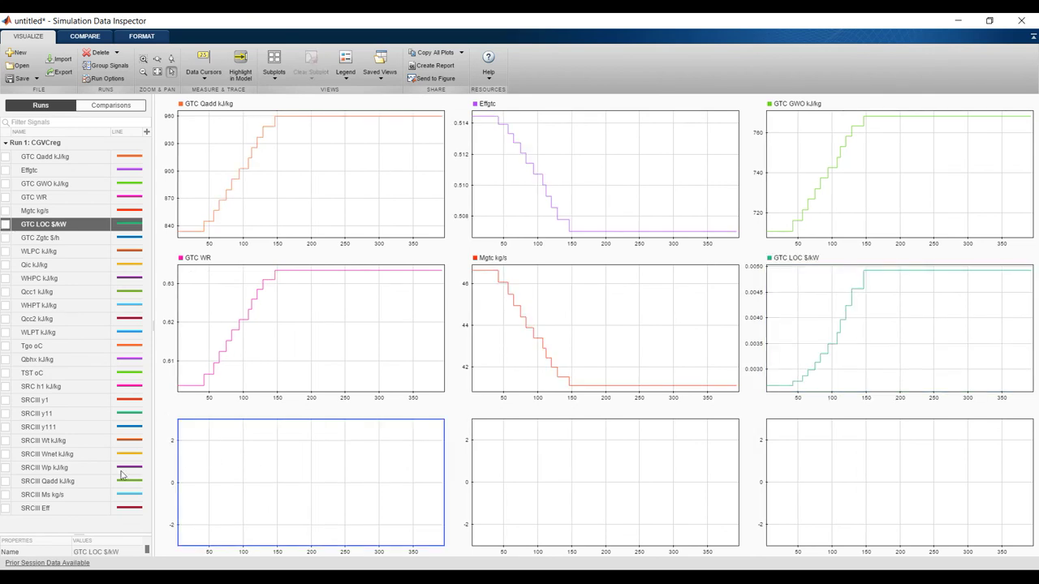
{"action": "left_click", "coordinate": [6, 509]}
{"action": "left_click", "coordinate": [568, 473]}
{"action": "left_click", "coordinate": [5, 495]}
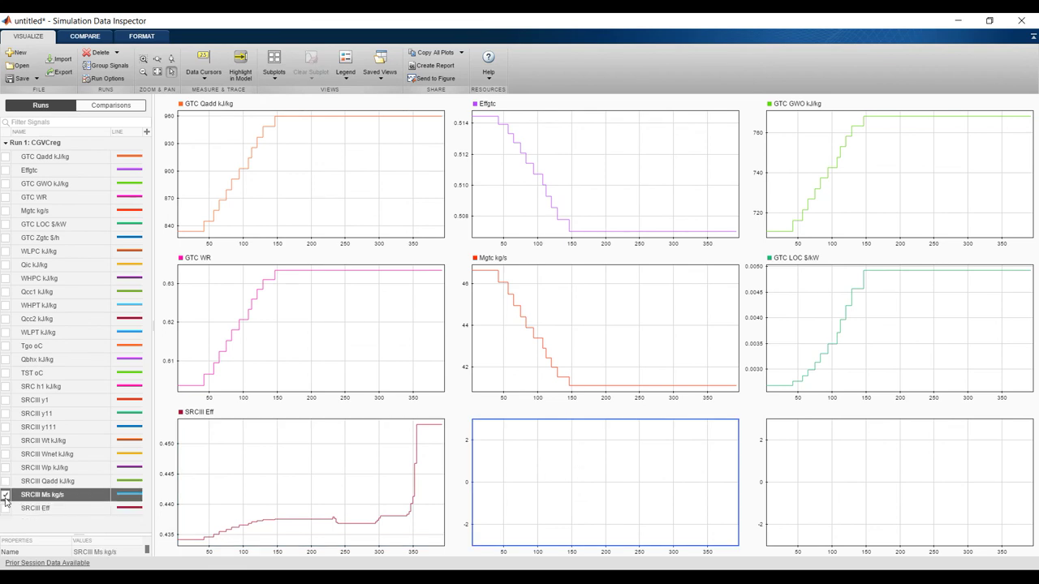
{"action": "left_click", "coordinate": [808, 464]}
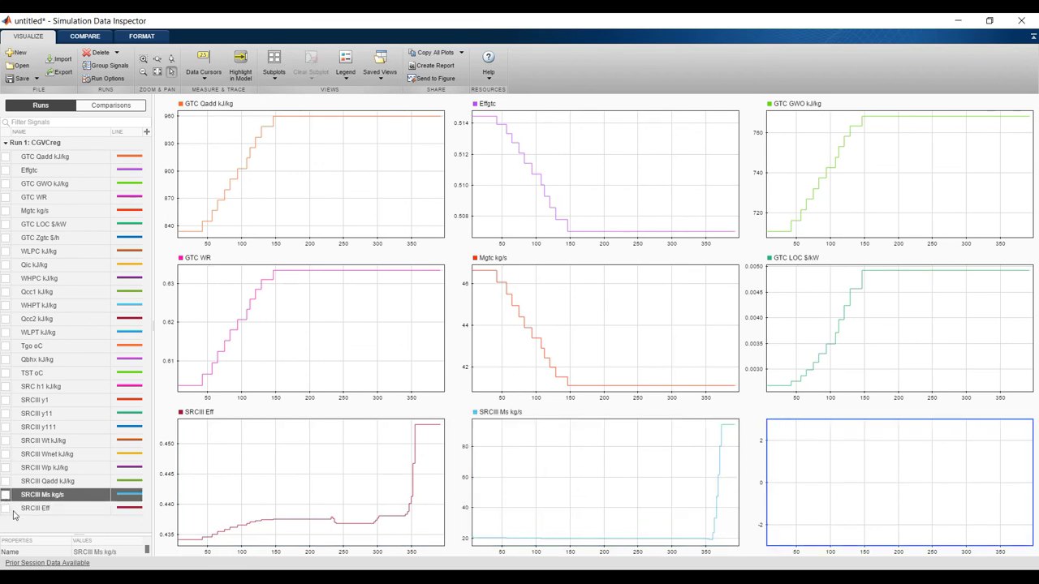
{"action": "left_click", "coordinate": [5, 482]}
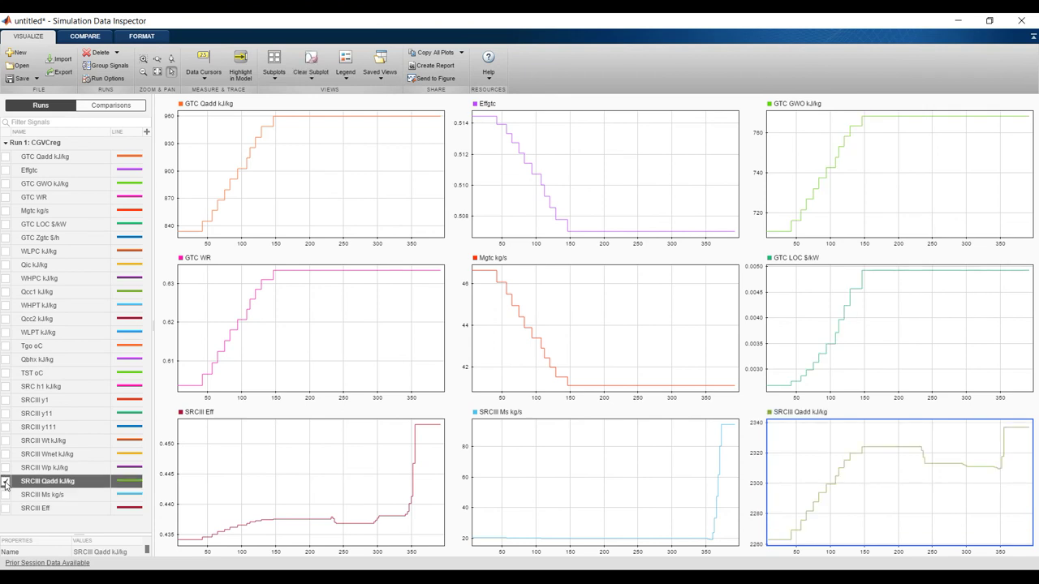
{"action": "left_click", "coordinate": [6, 454]}
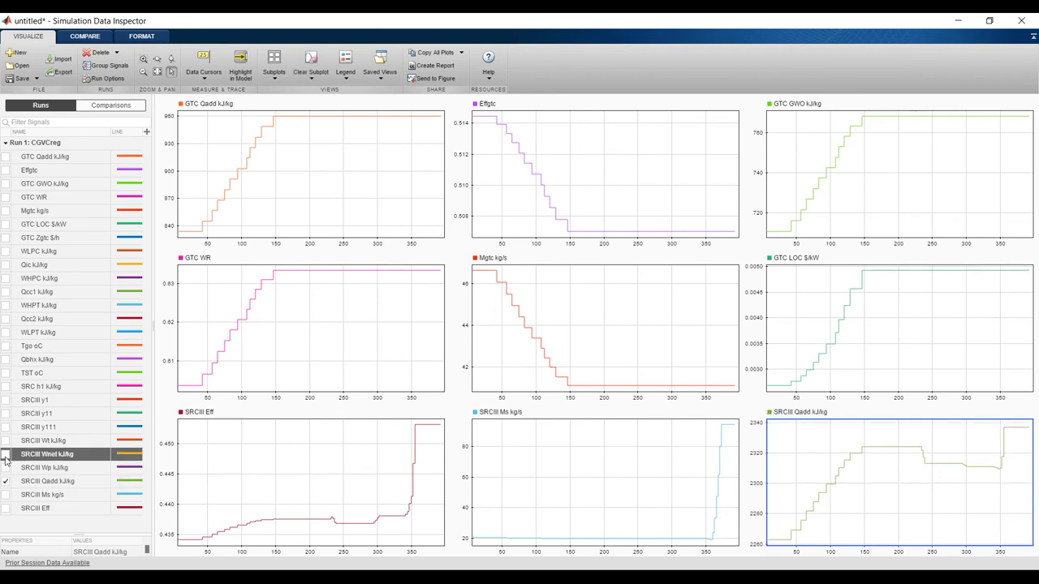
{"action": "left_click", "coordinate": [6, 441]}
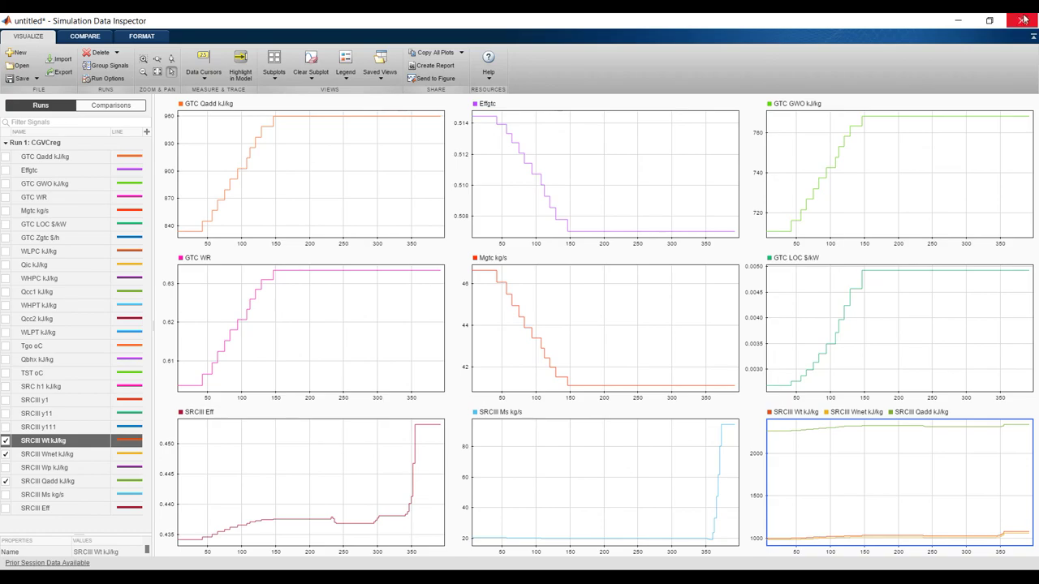
Return to the Simulink model, save it, and open the Combined Gas/Vapor Cycle (Gas & Steam) subsystem
{"action": "key", "text": "alt+Tab"}
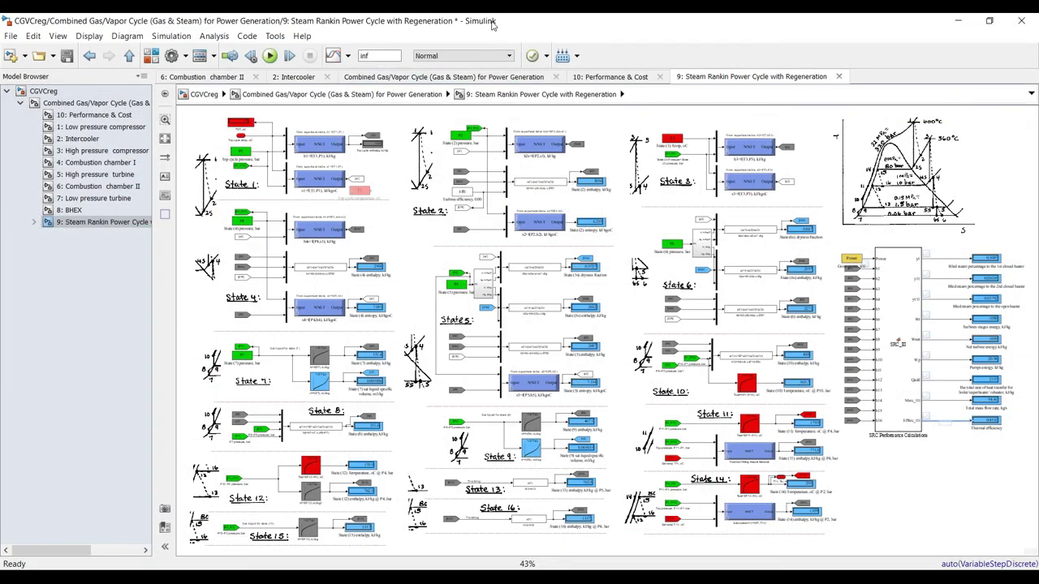
{"action": "left_click", "coordinate": [66, 58]}
{"action": "left_click", "coordinate": [96, 103]}
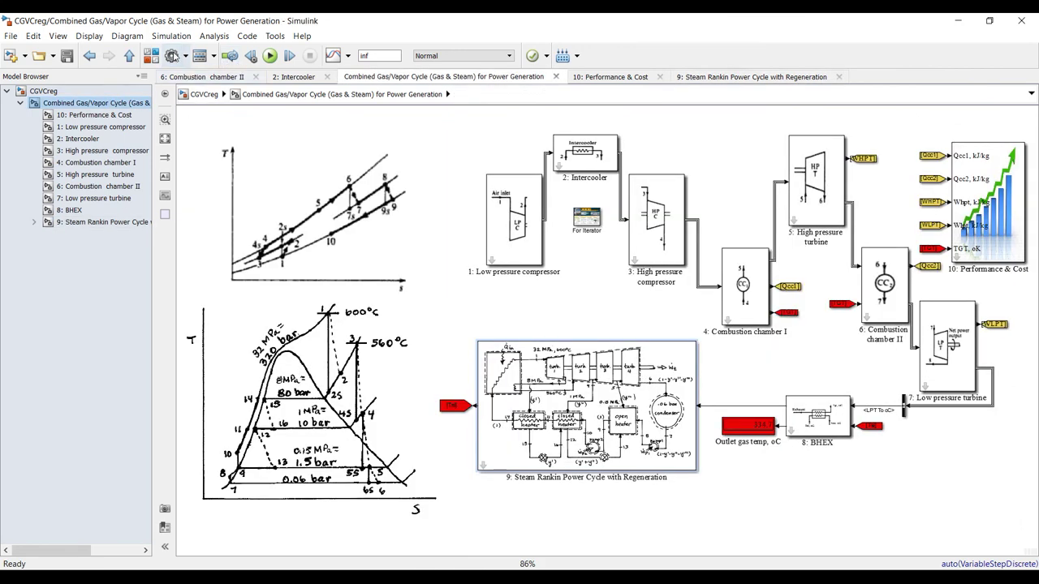
Review the Solver settings in the model's configuration parameters, accept them, and go to the CGVCreg root diagram
{"action": "left_click", "coordinate": [172, 59]}
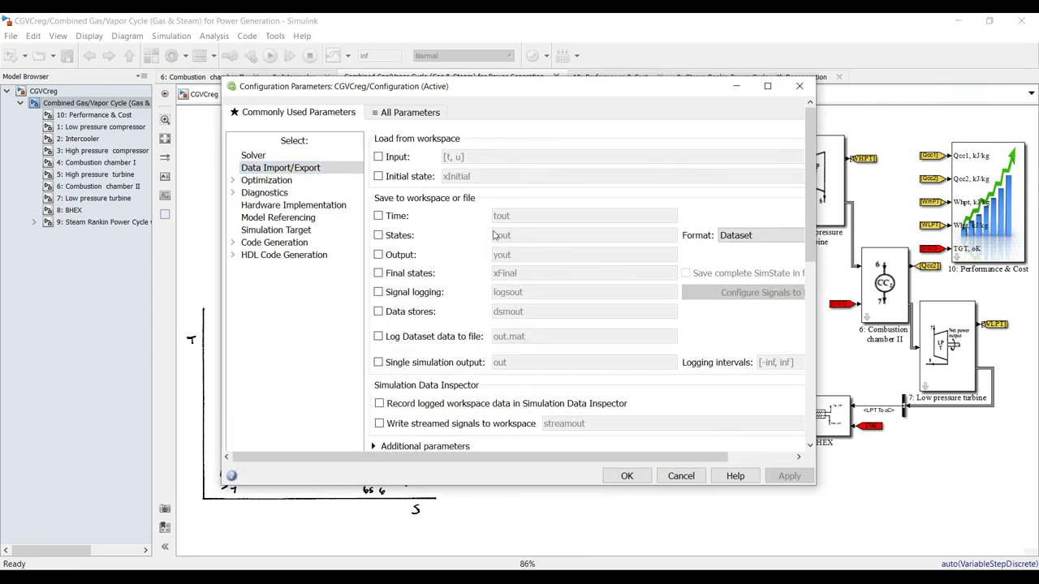
{"action": "left_click", "coordinate": [253, 155]}
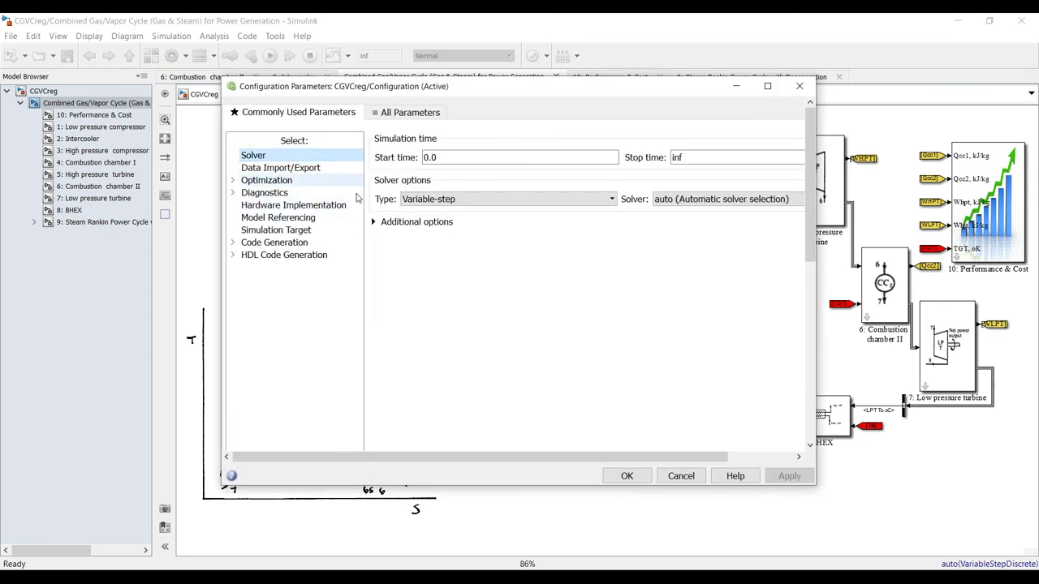
{"action": "left_click", "coordinate": [489, 200]}
{"action": "left_click", "coordinate": [604, 382]}
{"action": "left_click", "coordinate": [623, 476]}
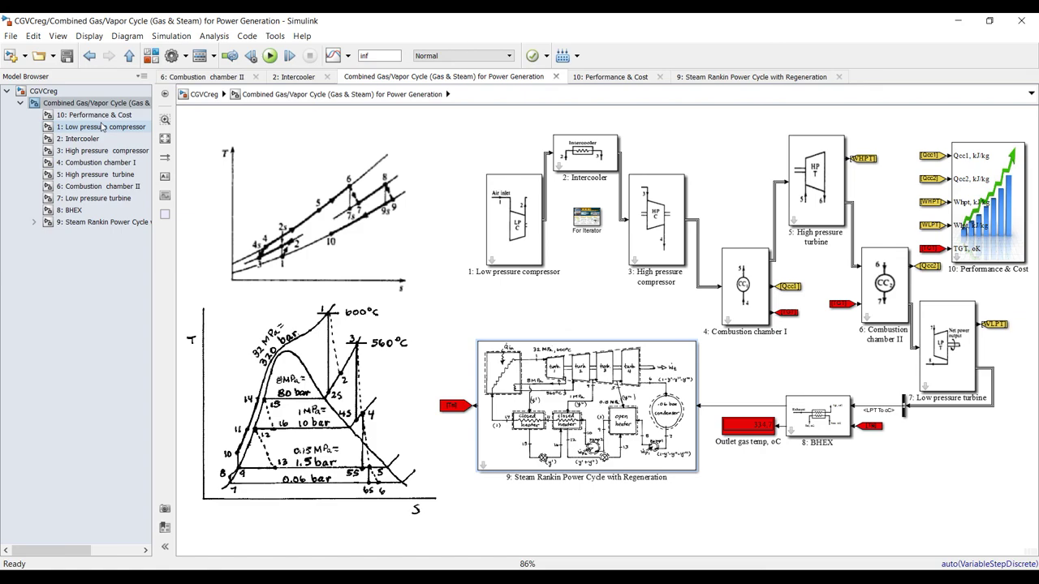
{"action": "left_click", "coordinate": [62, 93]}
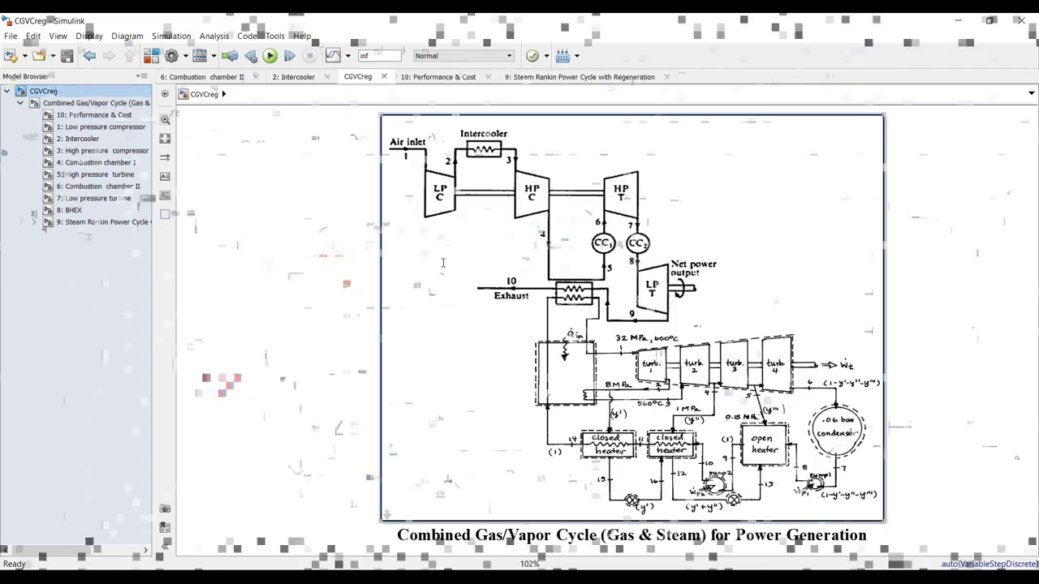